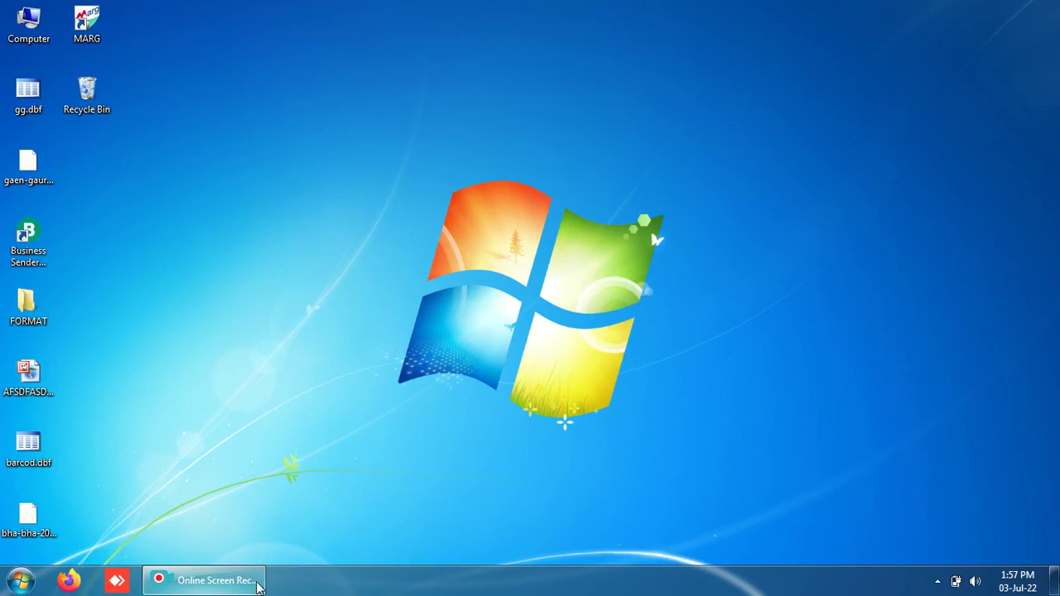
pyautogui.moveTo(253, 586)
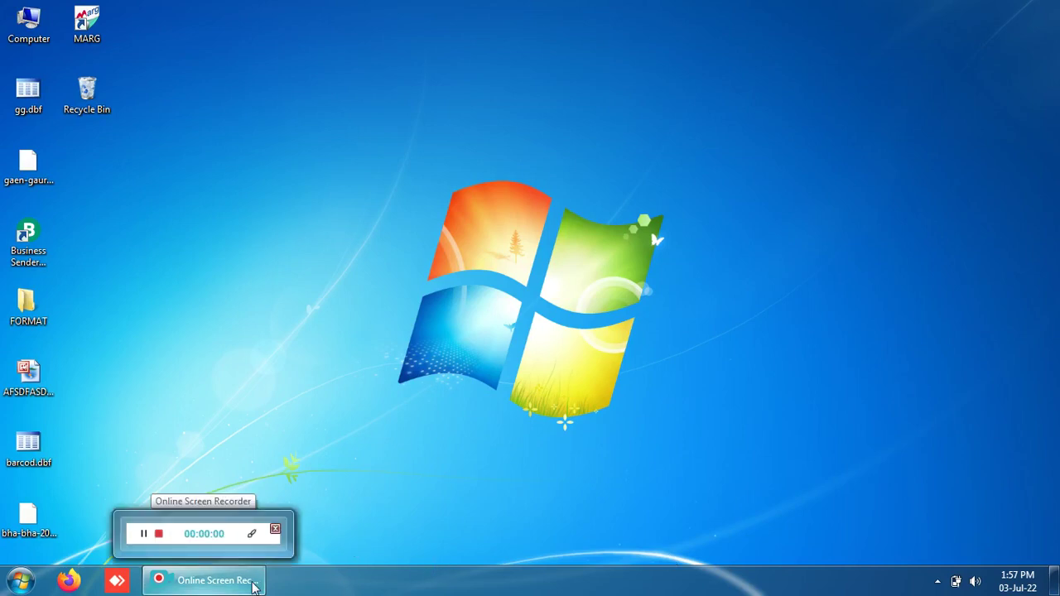
pyautogui.click(253, 586)
pyautogui.rightClick(254, 585)
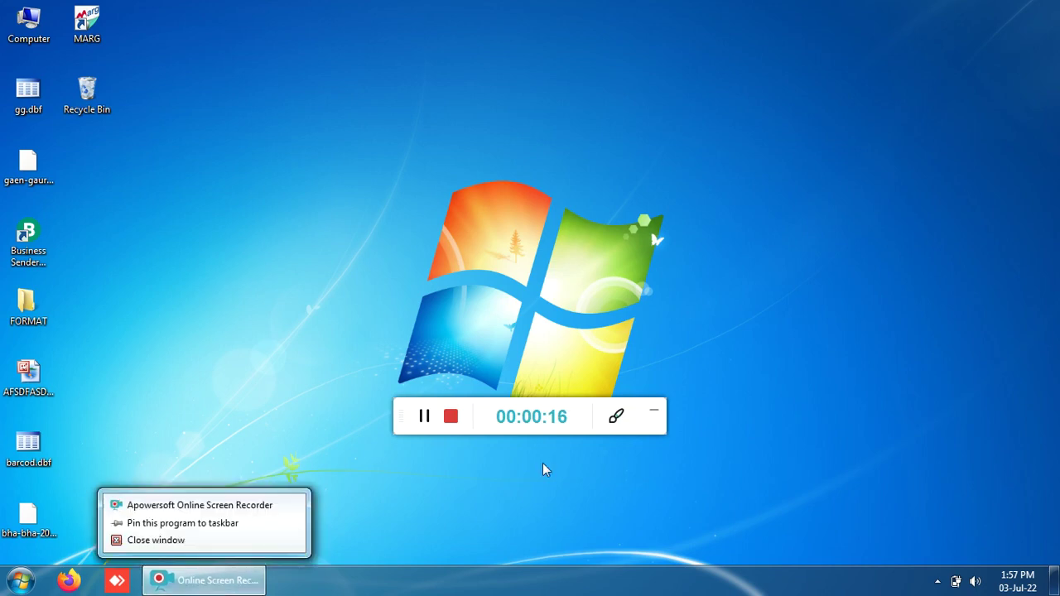
pyautogui.click(654, 412)
pyautogui.click(655, 412)
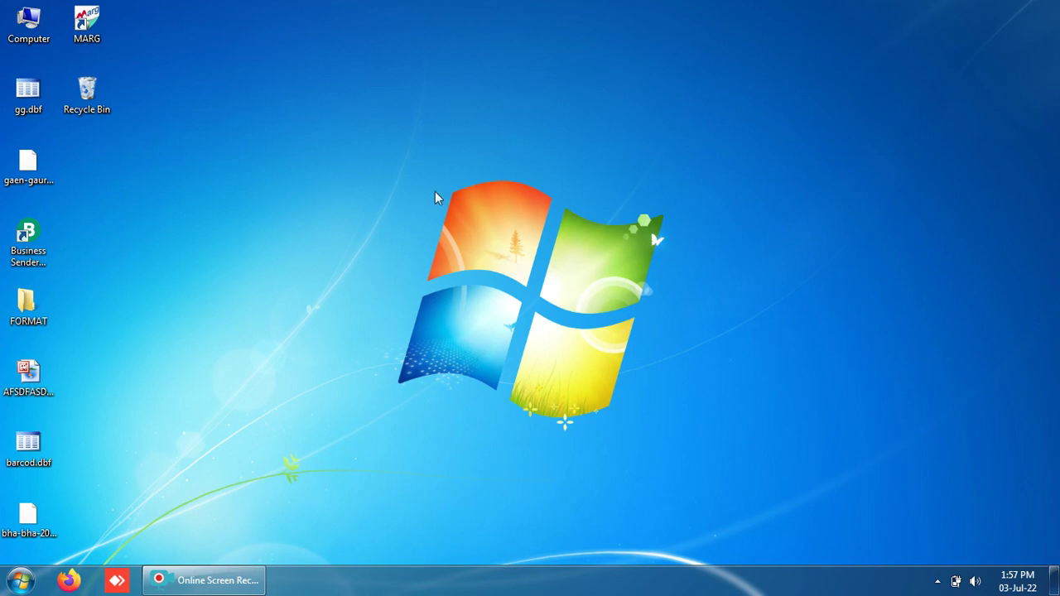
# View the computer's basic system information from the Computer icon's properties, then close the window
pyautogui.rightClick(415, 171)
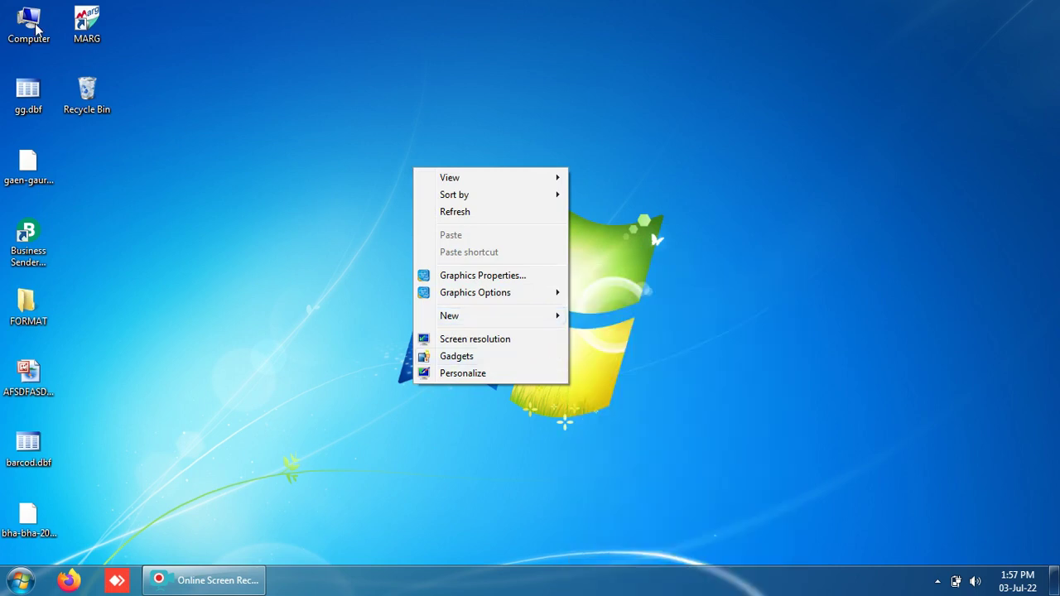
pyautogui.rightClick(35, 24)
pyautogui.click(115, 195)
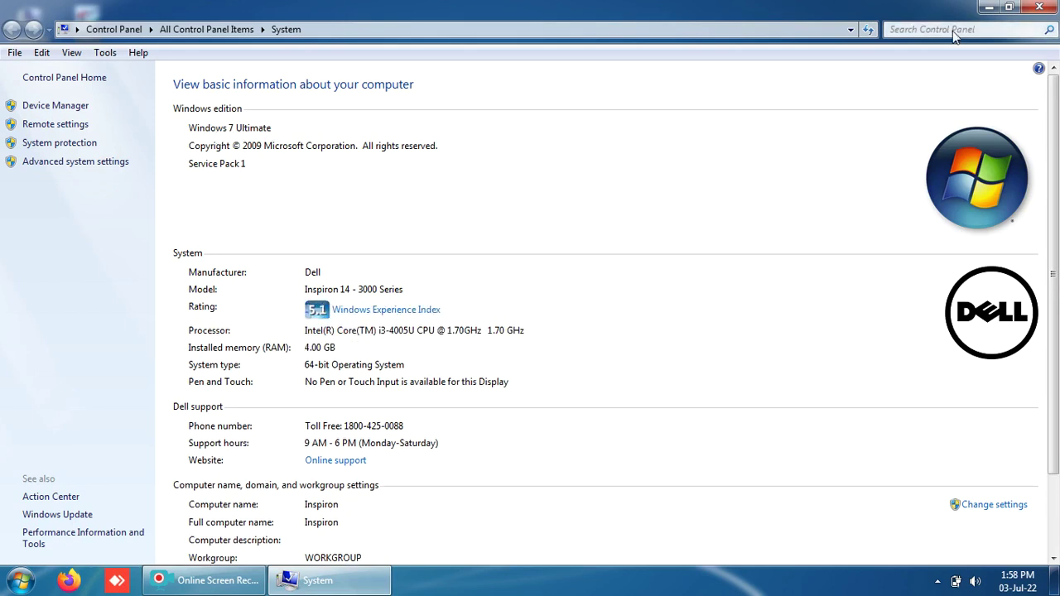
pyautogui.click(1049, 12)
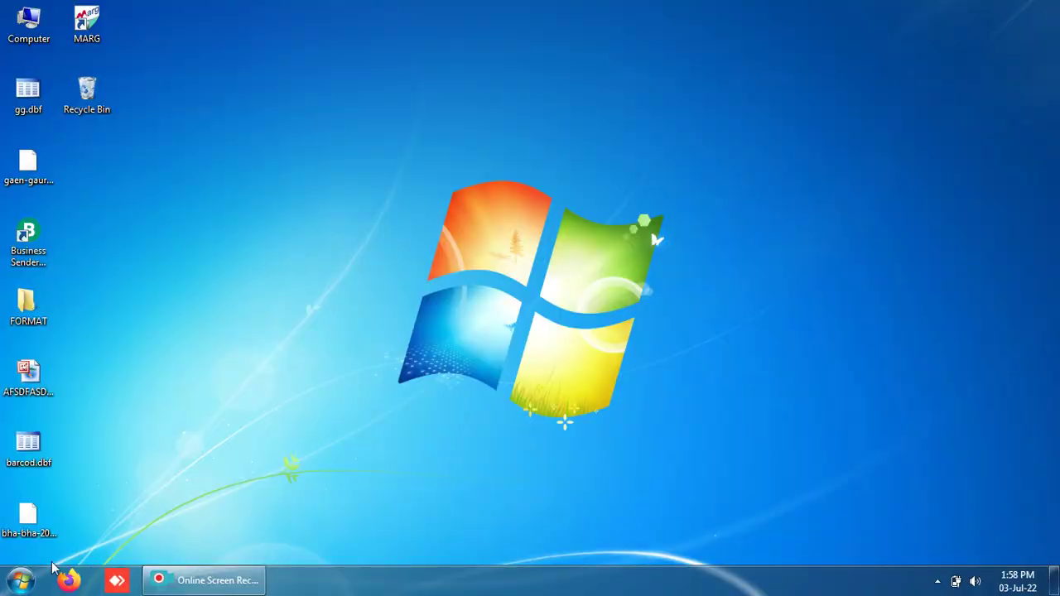
# Browse the list of all installed programs, expand the Microsoft Office folder, and close the list
pyautogui.click(20, 580)
pyautogui.click(33, 514)
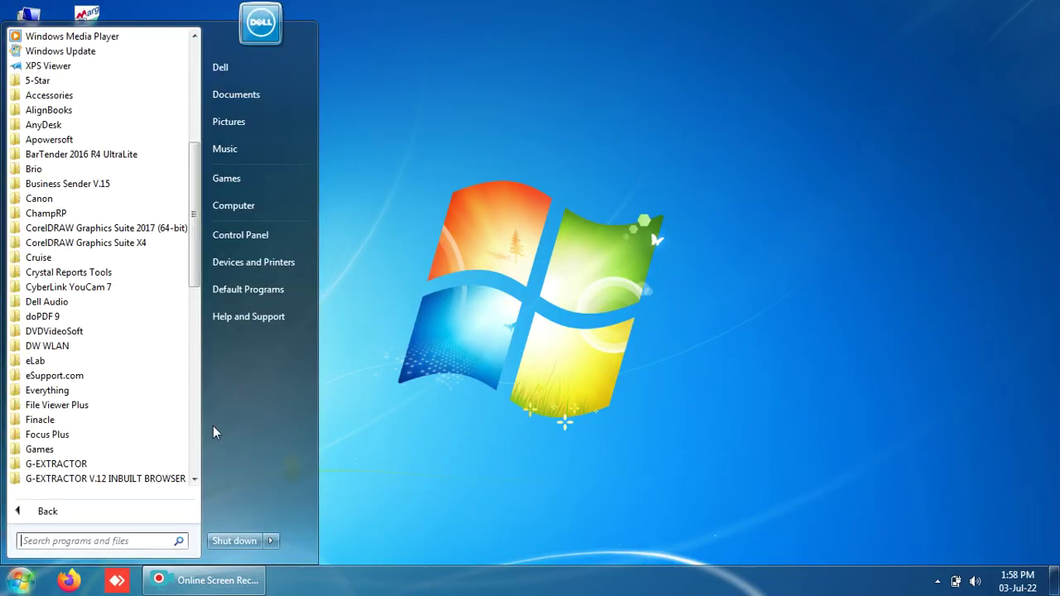
pyautogui.moveTo(195, 282); pyautogui.dragTo(194, 410)
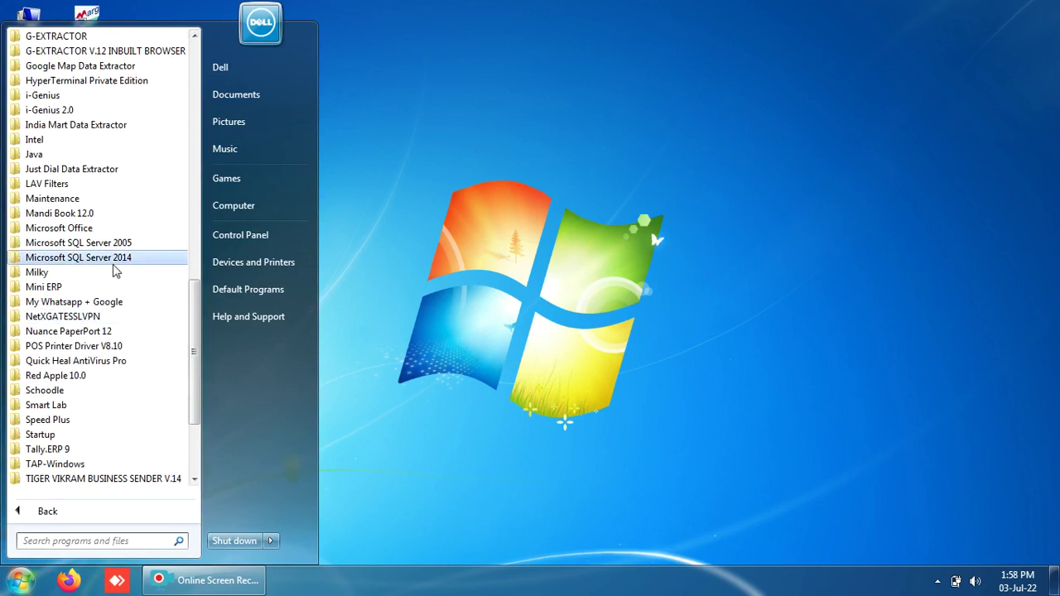
pyautogui.click(88, 233)
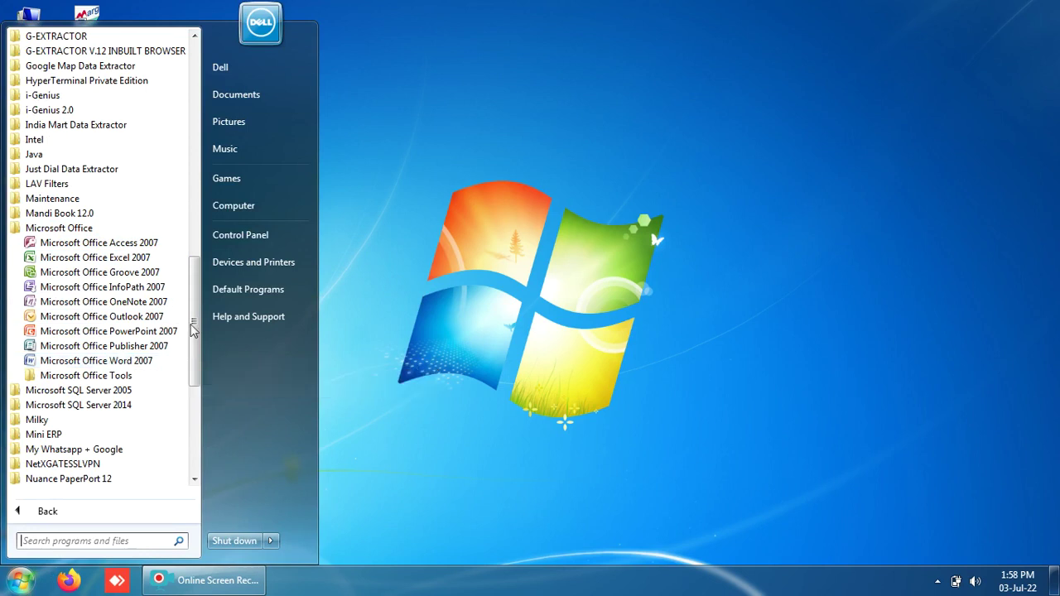
pyautogui.click(346, 195)
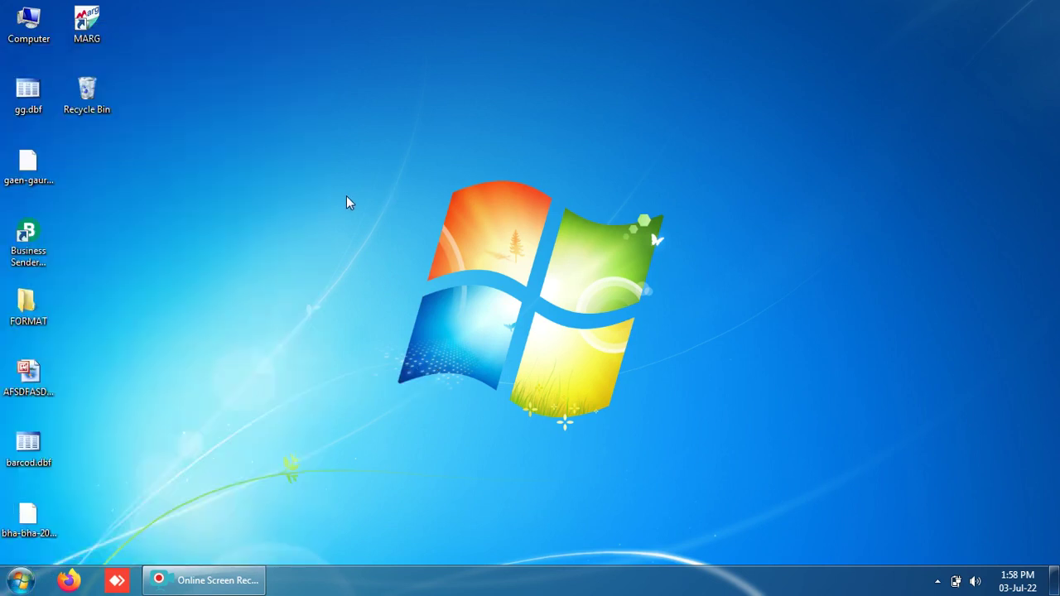
pyautogui.rightClick(348, 202)
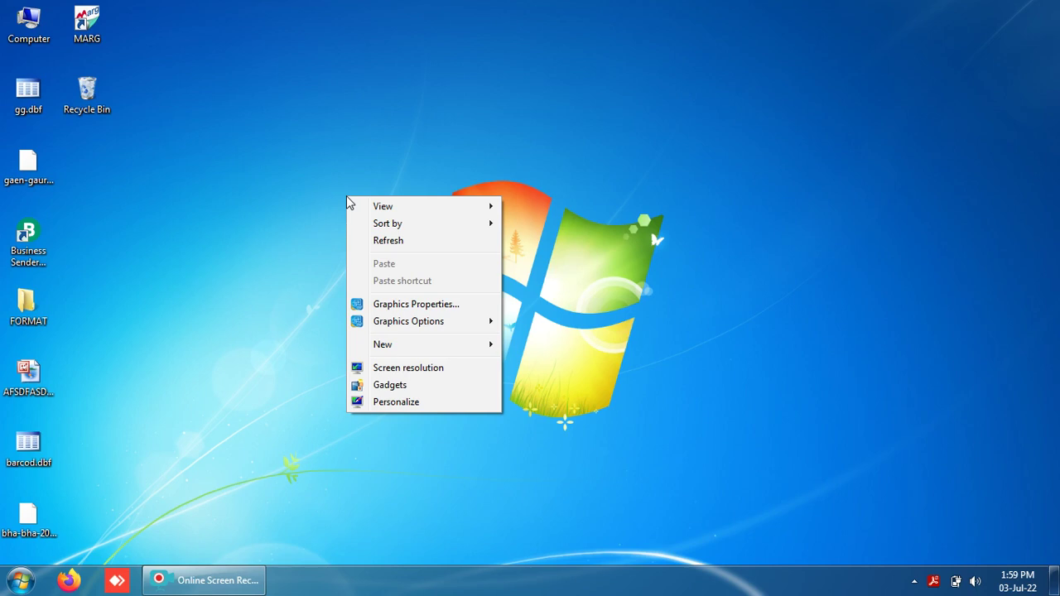
pyautogui.click(664, 85)
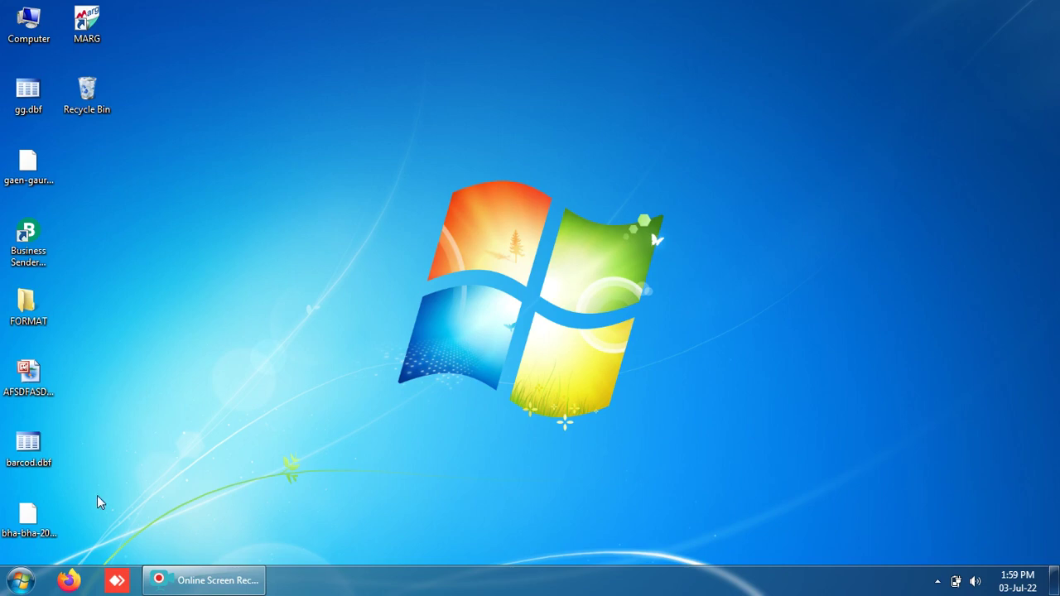
# Create a new text document named test.txt on the desktop, keeping its .txt extension
pyautogui.rightClick(306, 130)
pyautogui.moveTo(435, 282)
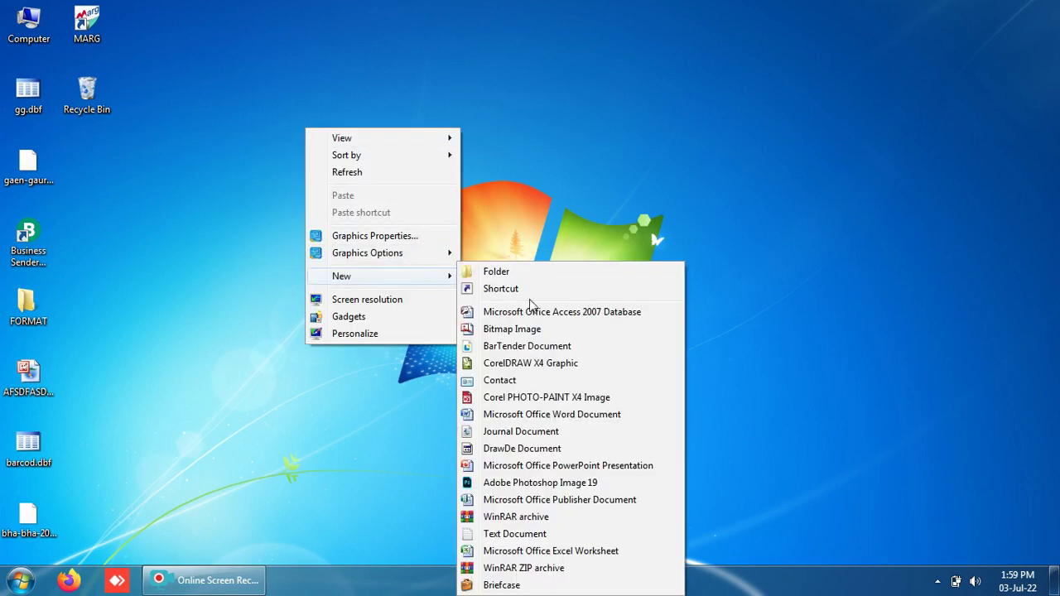
pyautogui.click(515, 534)
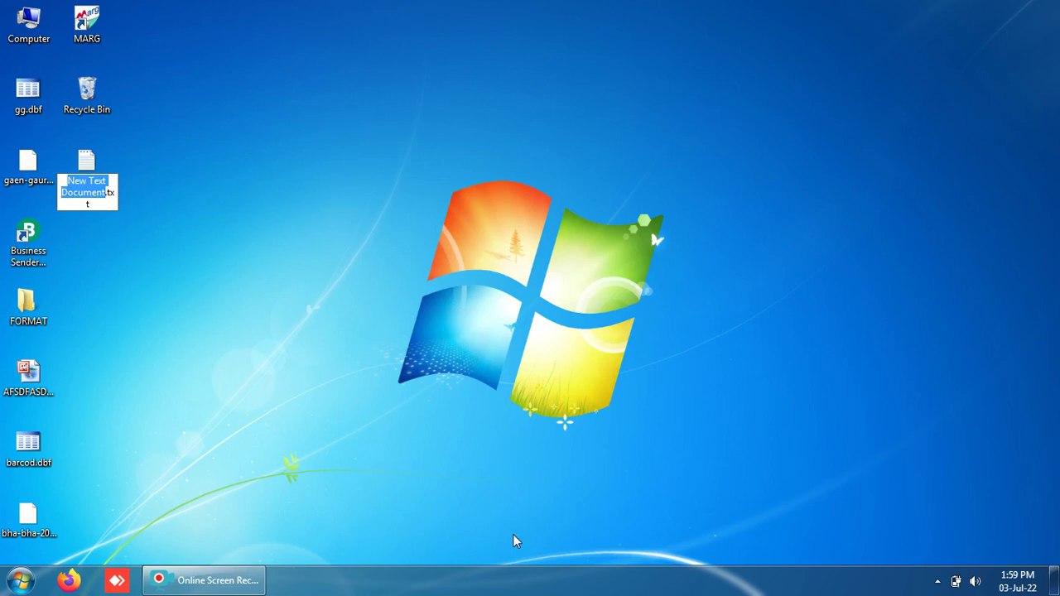
pyautogui.write('test')
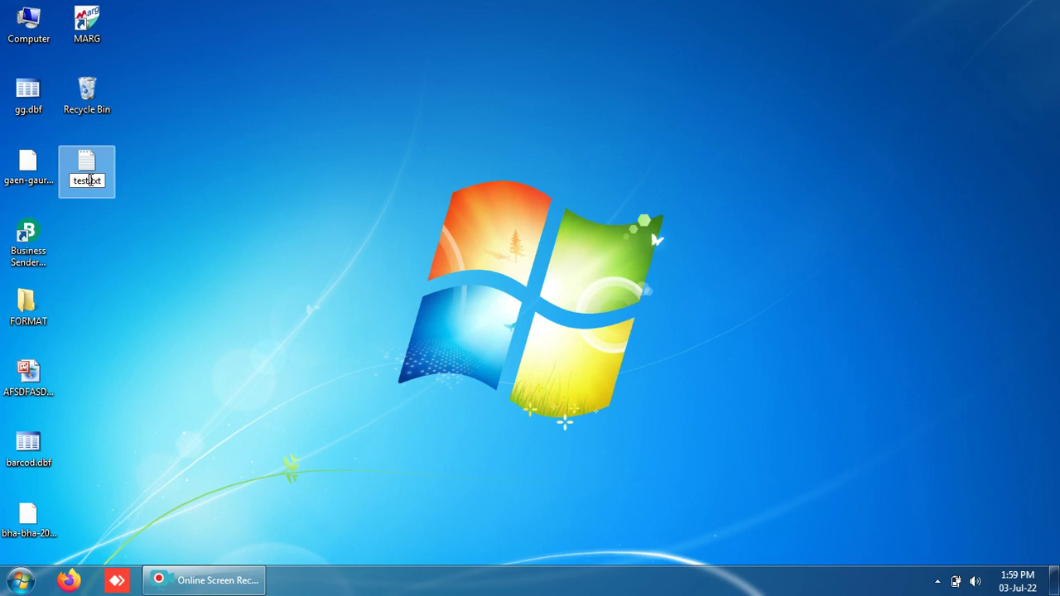
pyautogui.moveTo(89, 180); pyautogui.dragTo(102, 181)
pyautogui.click(121, 178)
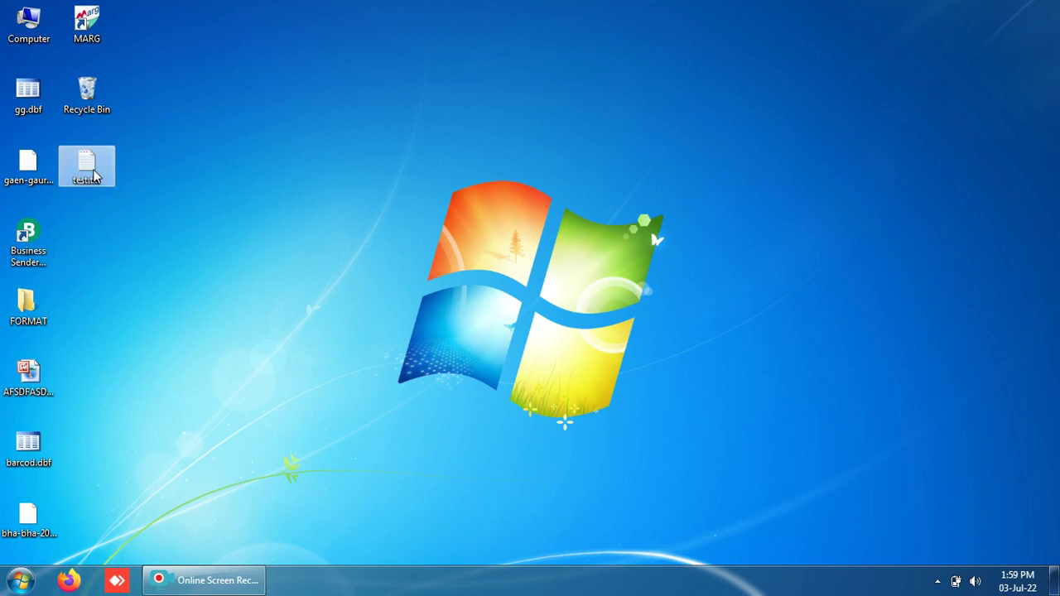
# Open test.txt in Notepad and move its window to the middle of the desktop
pyautogui.doubleClick(94, 176)
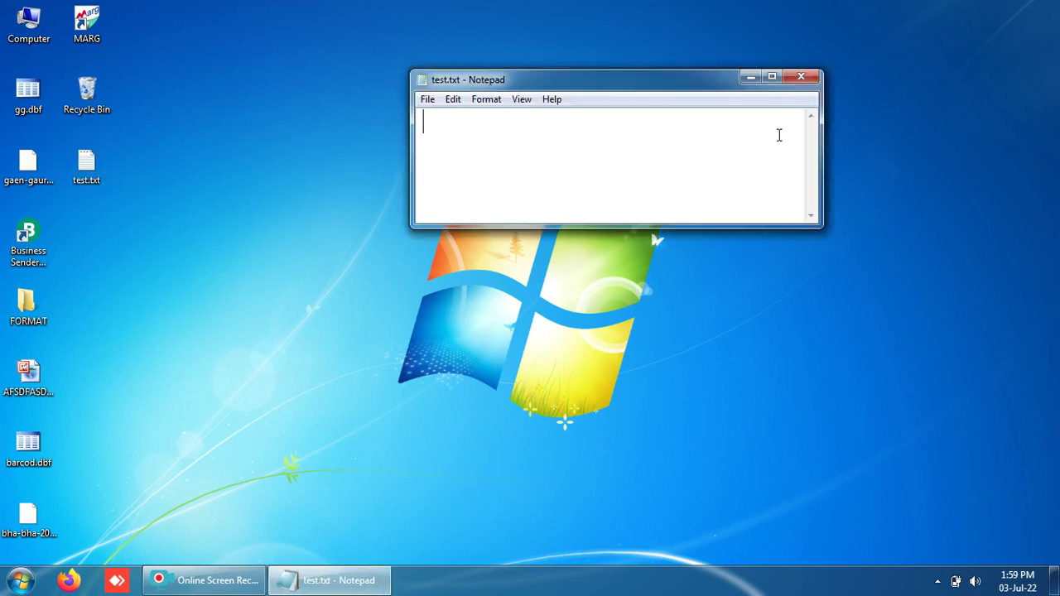
pyautogui.moveTo(699, 82); pyautogui.dragTo(590, 232)
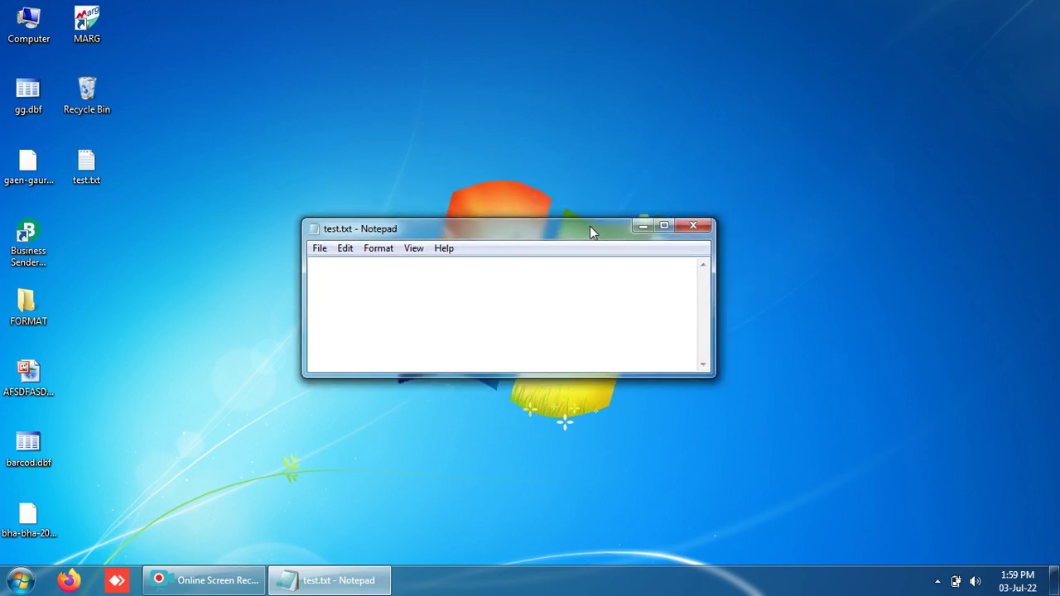
# Minimize the test.txt window and bring it back onto the desktop
pyautogui.click(640, 229)
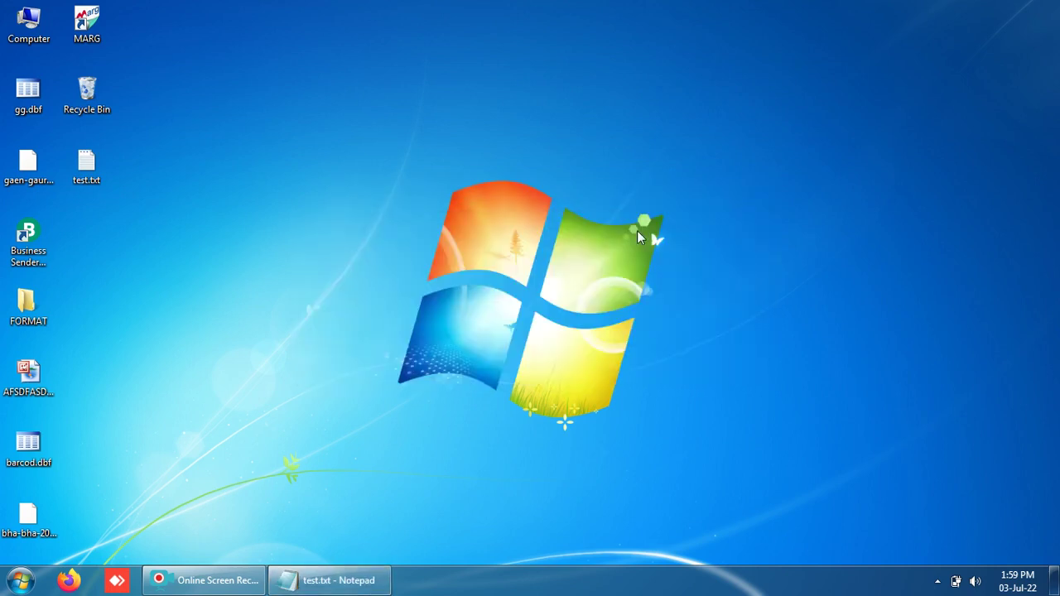
pyautogui.rightClick(454, 591)
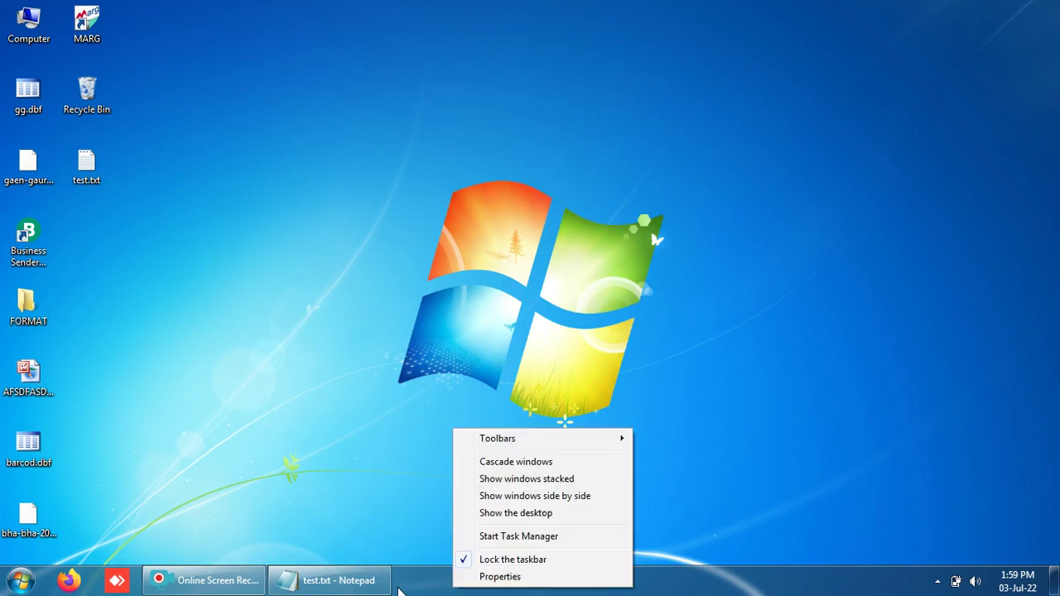
pyautogui.click(365, 583)
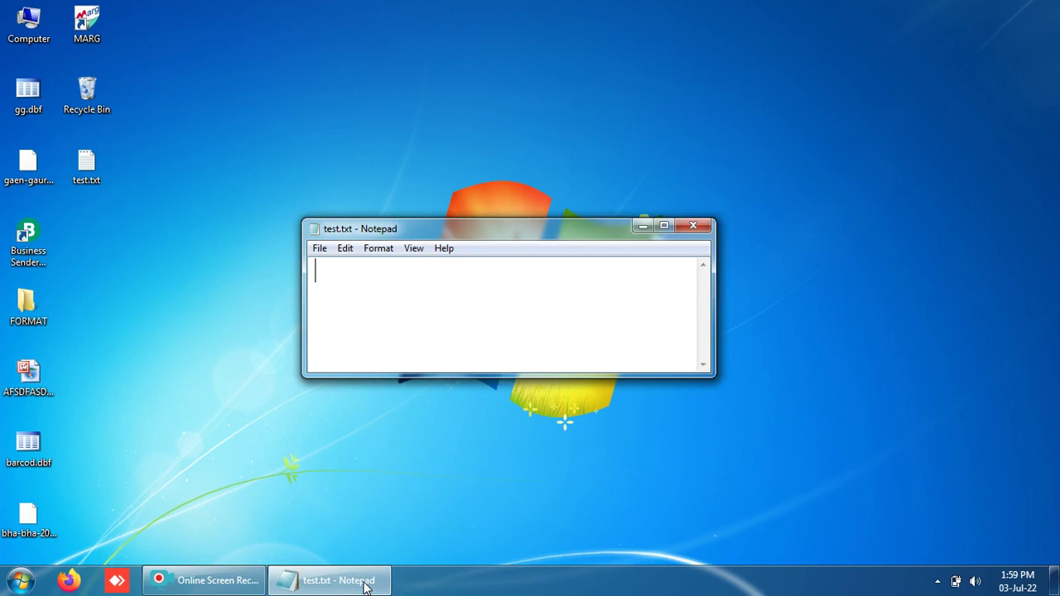
# Maximize the test.txt window and restore it to its windowed size, twice in a row
pyautogui.click(664, 227)
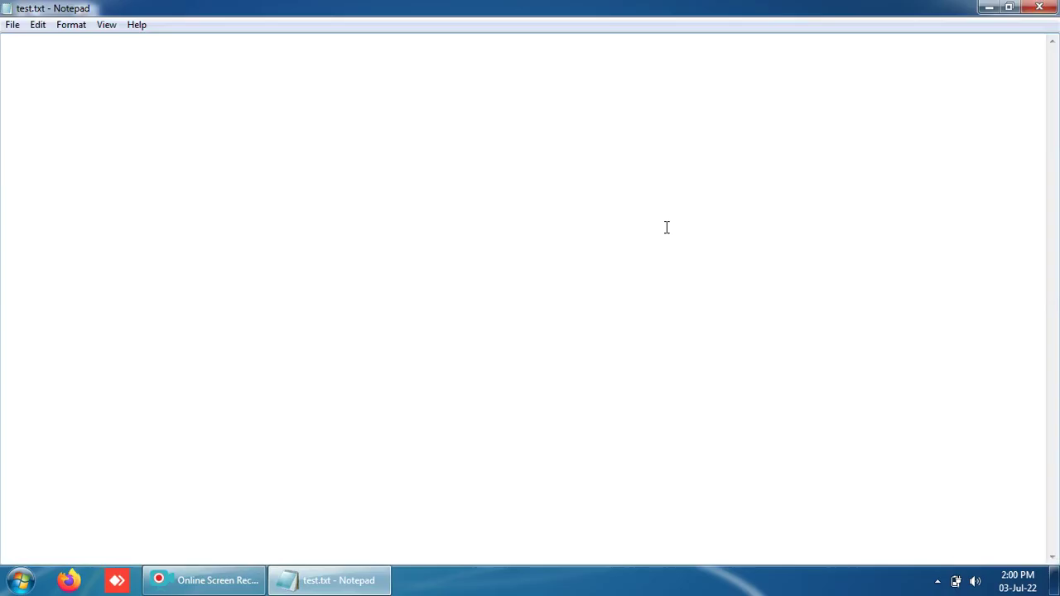
pyautogui.click(1010, 7)
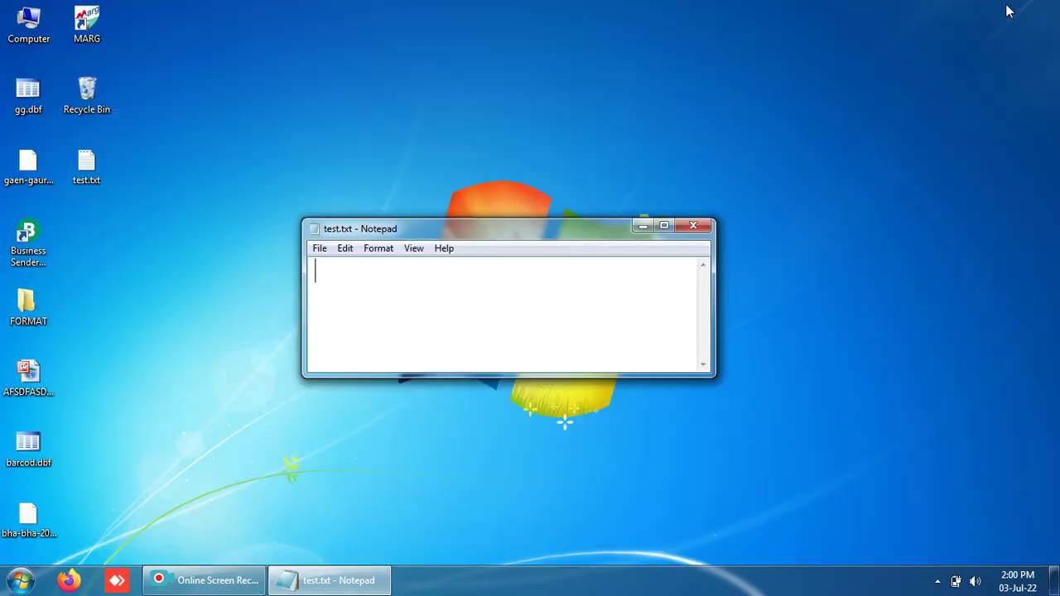
pyautogui.click(663, 226)
pyautogui.click(1011, 9)
# Enlarge the test.txt window from its lower-right corner, then maximize it and restore it once
pyautogui.moveTo(706, 373); pyautogui.dragTo(890, 473)
pyautogui.click(834, 227)
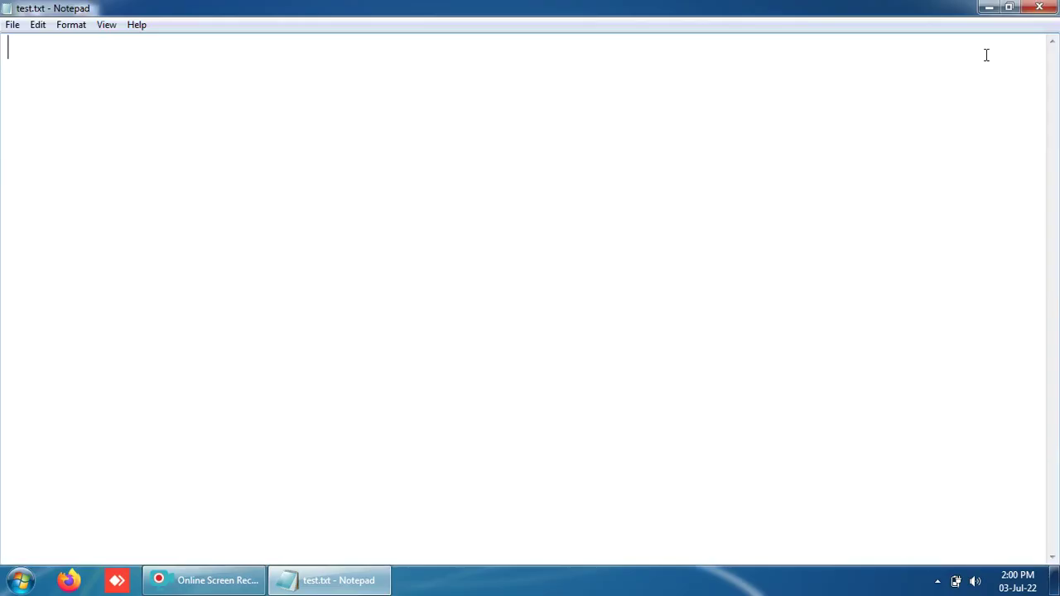
pyautogui.click(1009, 8)
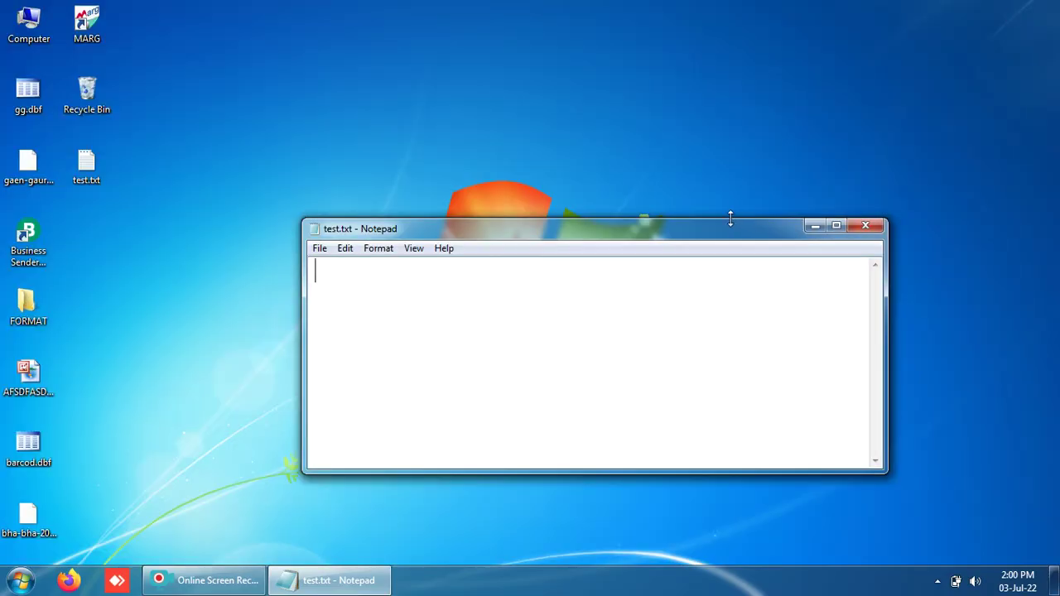
# Move the test.txt window up and left and widen it across most of the desktop, then maximize and restore it
pyautogui.moveTo(700, 236); pyautogui.dragTo(490, 113)
pyautogui.moveTo(667, 351); pyautogui.dragTo(975, 476)
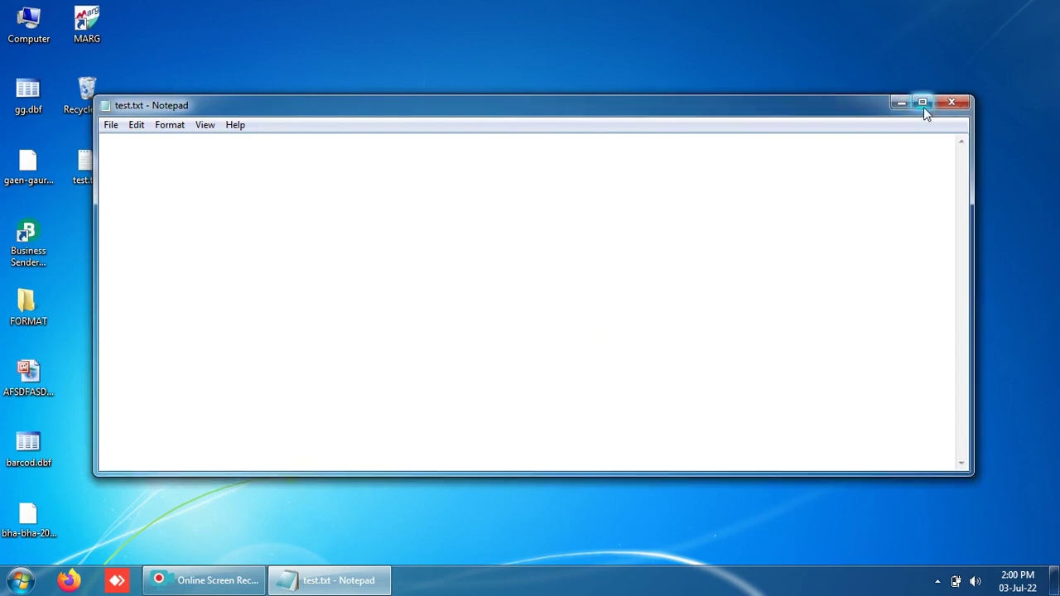
pyautogui.click(923, 103)
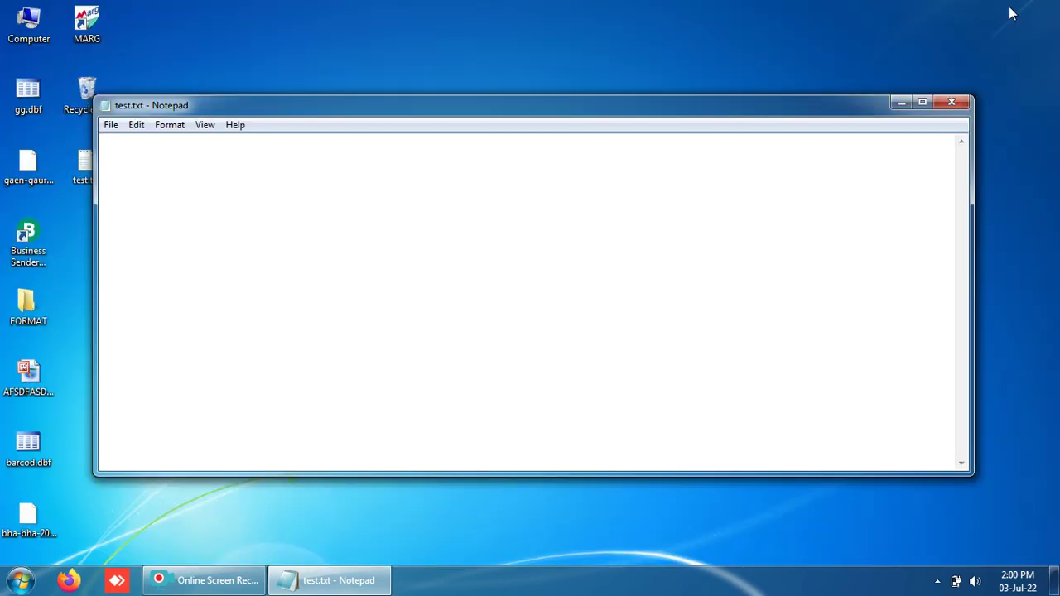
pyautogui.click(1010, 8)
# Minimize the test.txt window, bring it back, and close it
pyautogui.click(901, 102)
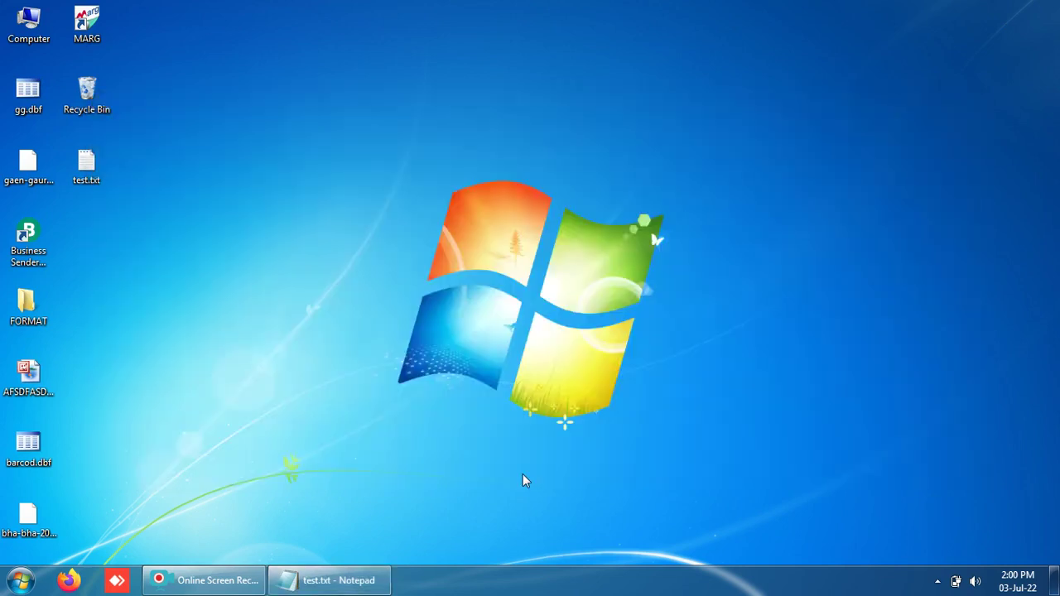
pyautogui.click(360, 584)
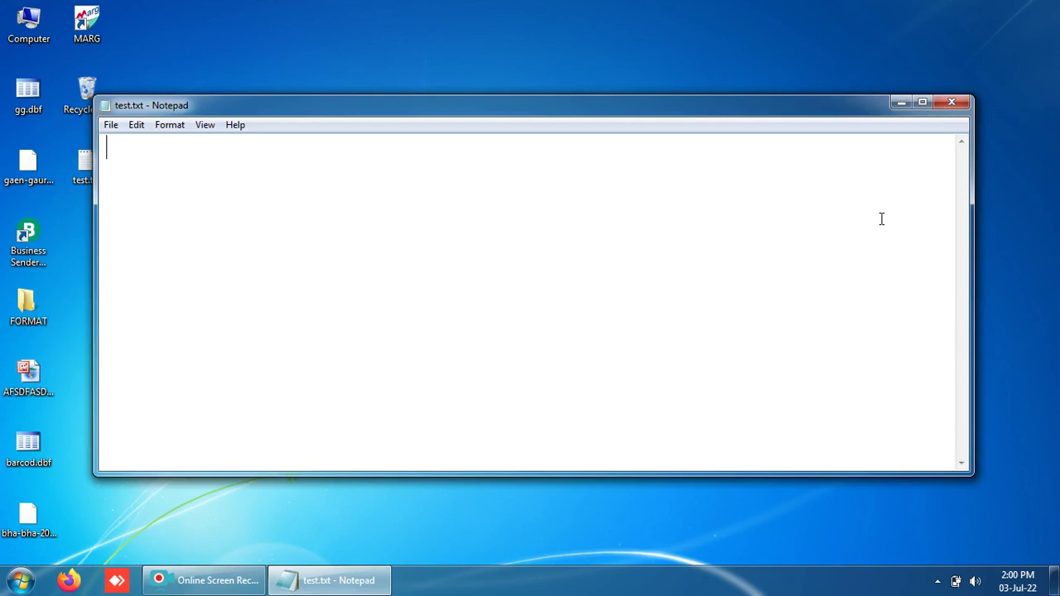
pyautogui.click(950, 104)
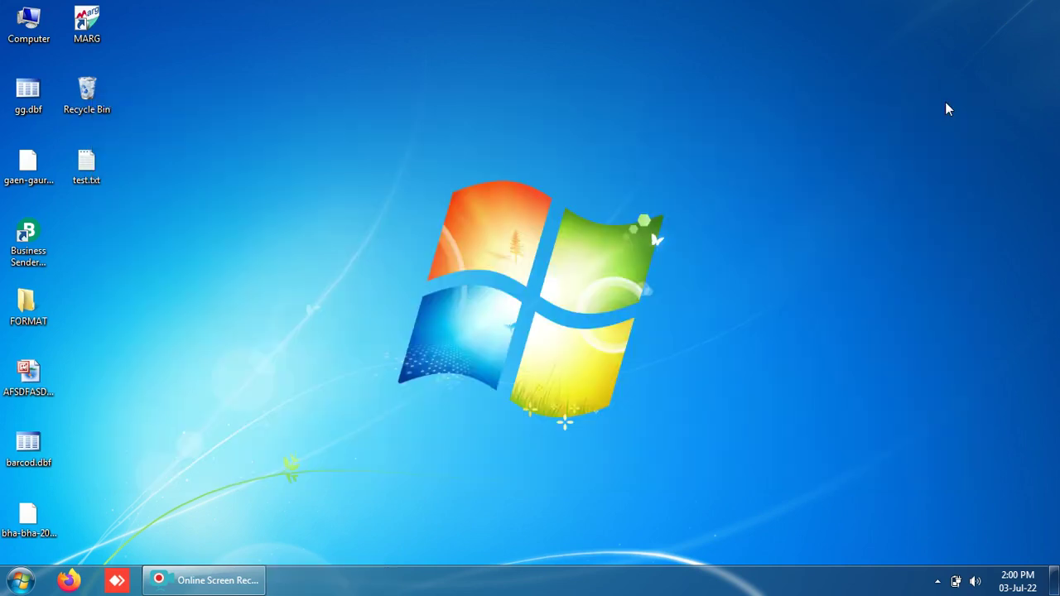
# Reopen test.txt from the desktop and close its window again
pyautogui.doubleClick(86, 163)
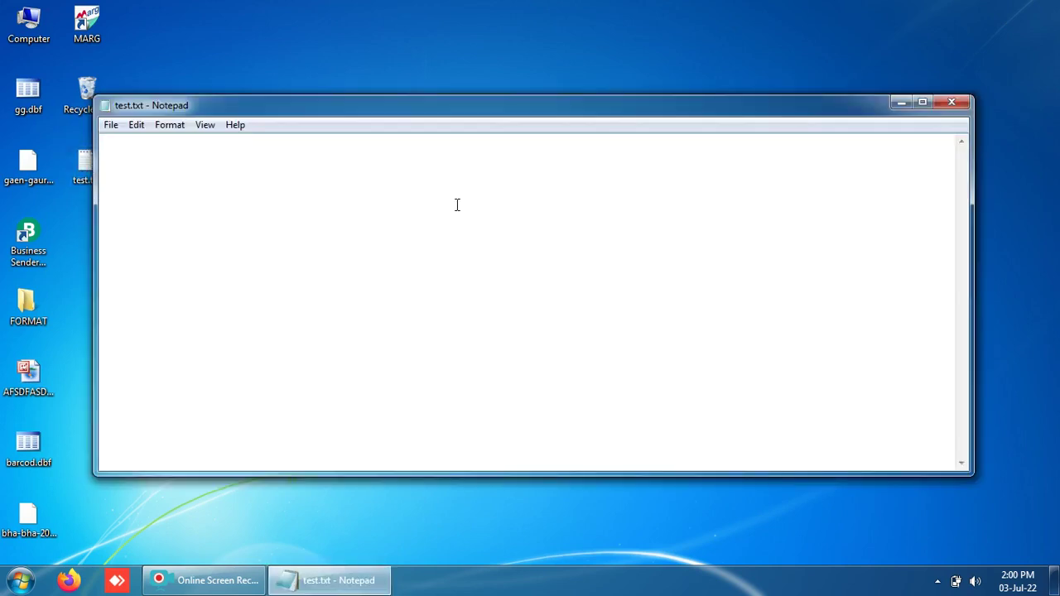
pyautogui.hotkey('alt', 'F4')
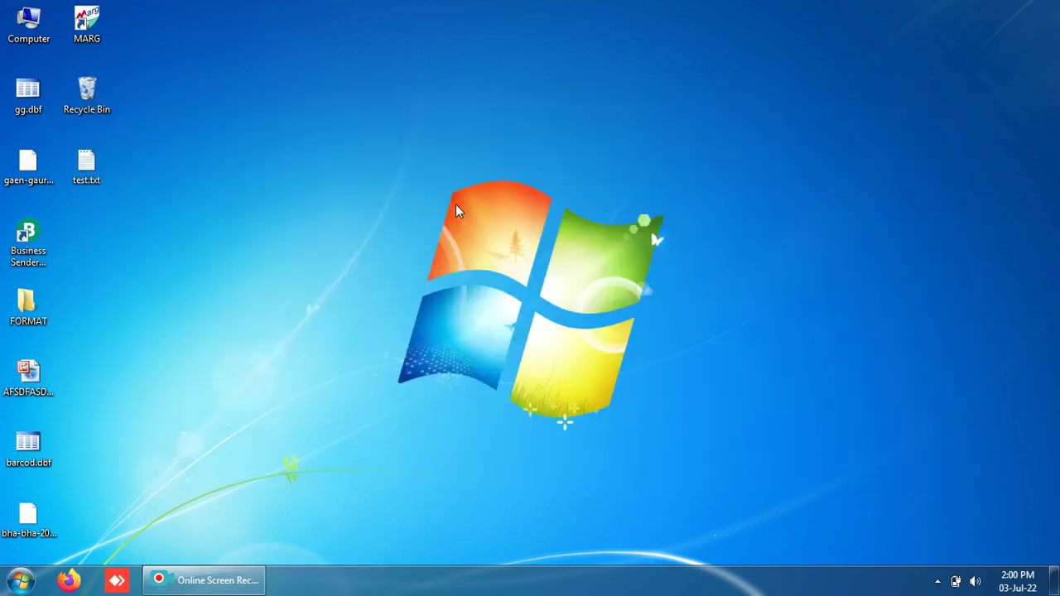
# Reopen test.txt and enter the text "ALT+F4" on its first line
pyautogui.doubleClick(86, 163)
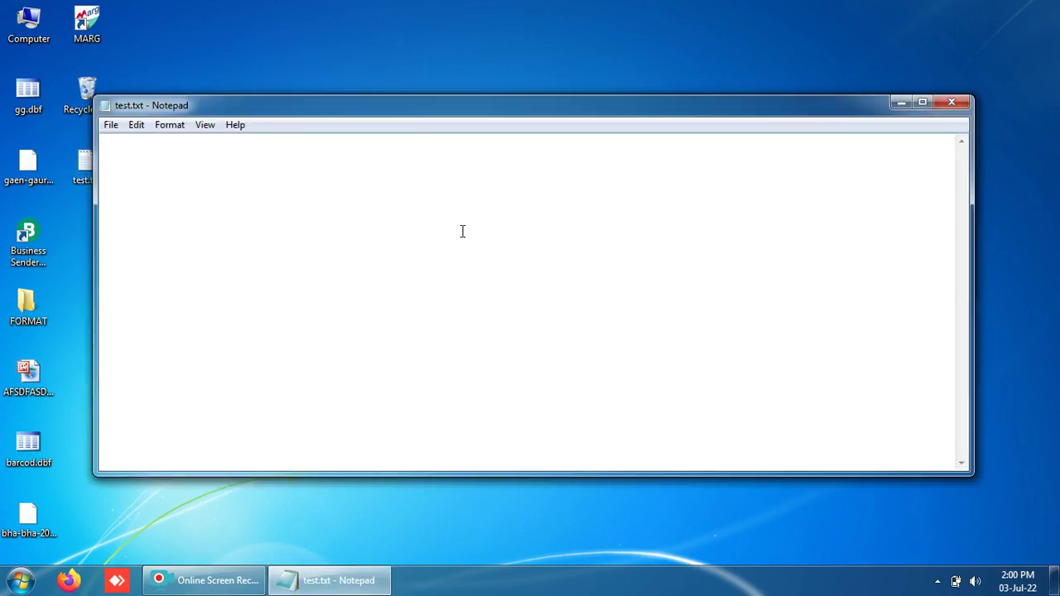
pyautogui.write('a')
pyautogui.press('BackSpace')
pyautogui.write('ALT+F4')
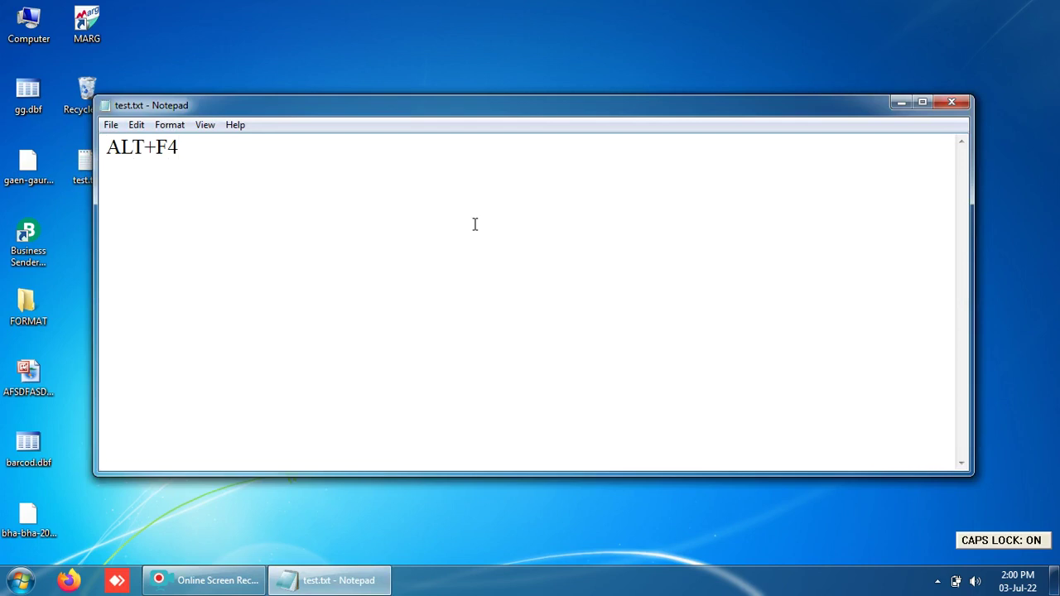
# Maximize the Notepad window containing the ALT+F4 note and restore it to its windowed size
pyautogui.click(925, 107)
pyautogui.click(1011, 10)
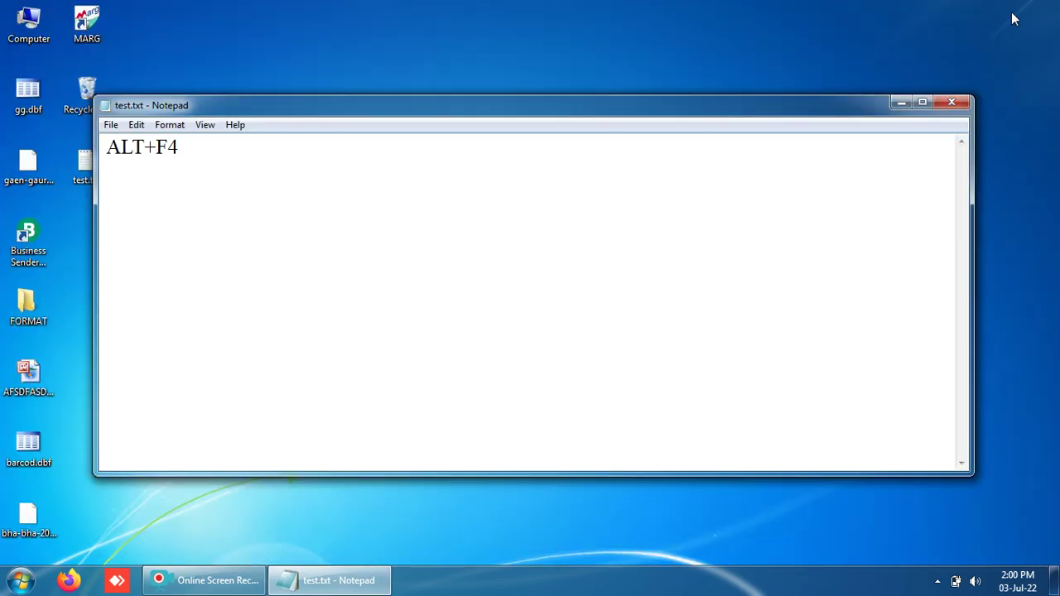
# Delete all the text in the test.txt note
pyautogui.hotkey('ctrl', 'a')
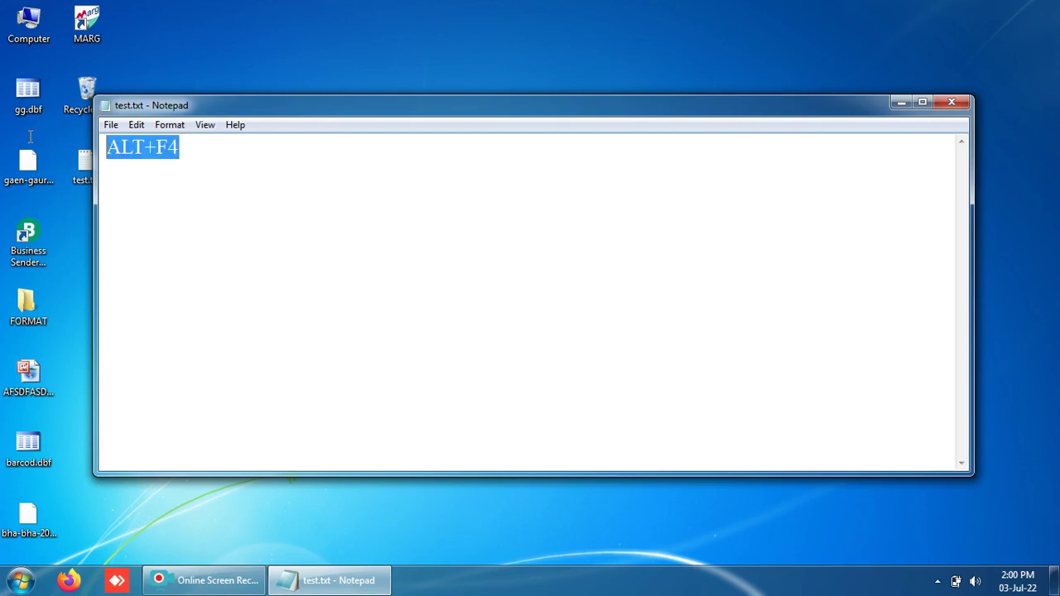
pyautogui.press('Delete')
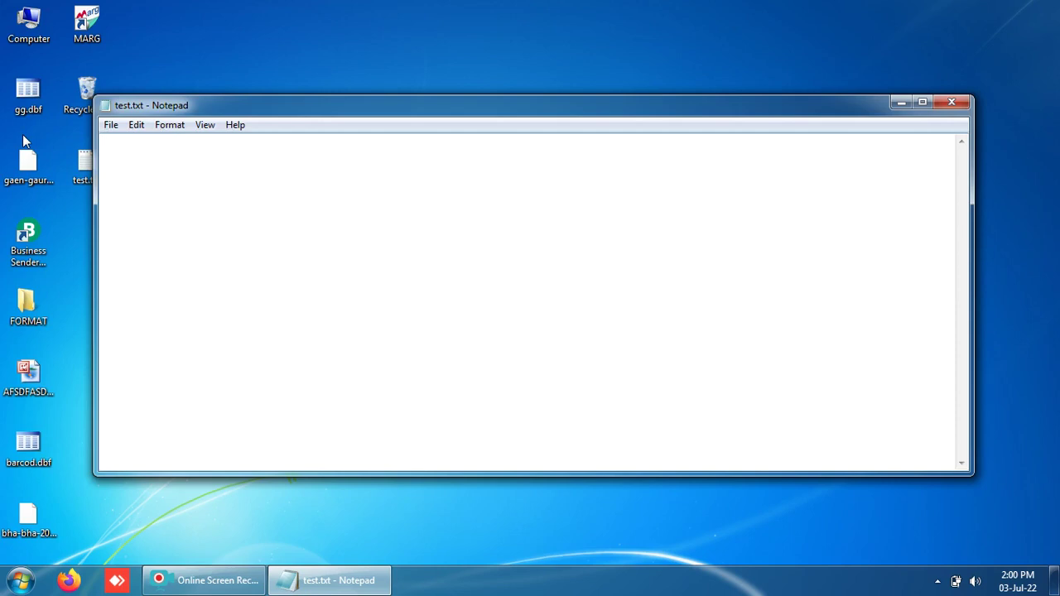
# Maximize and restore the emptied test.txt window, and close it without saving the changes
pyautogui.click(921, 101)
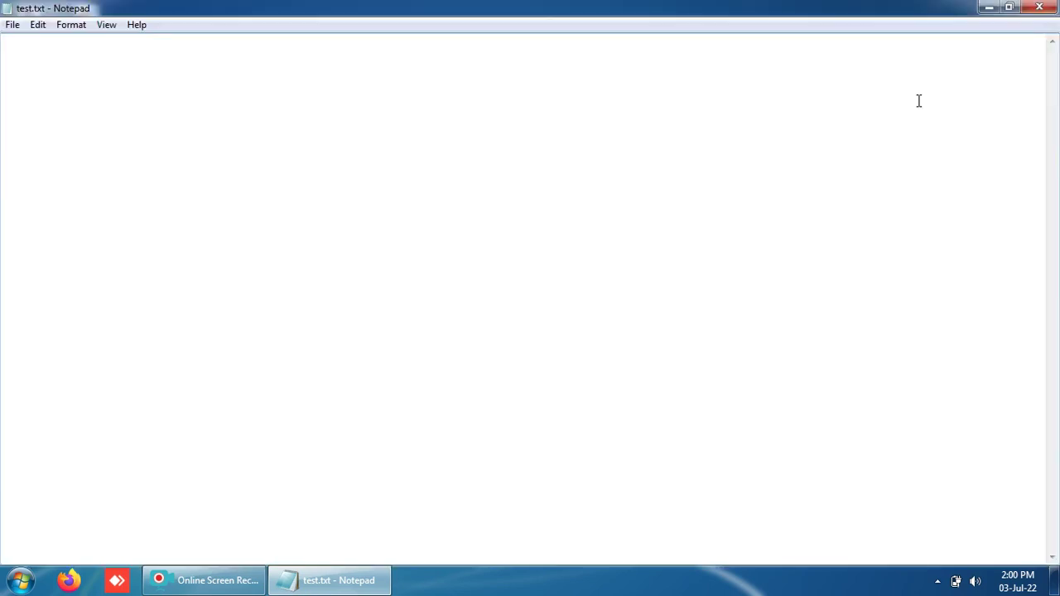
pyautogui.click(1009, 8)
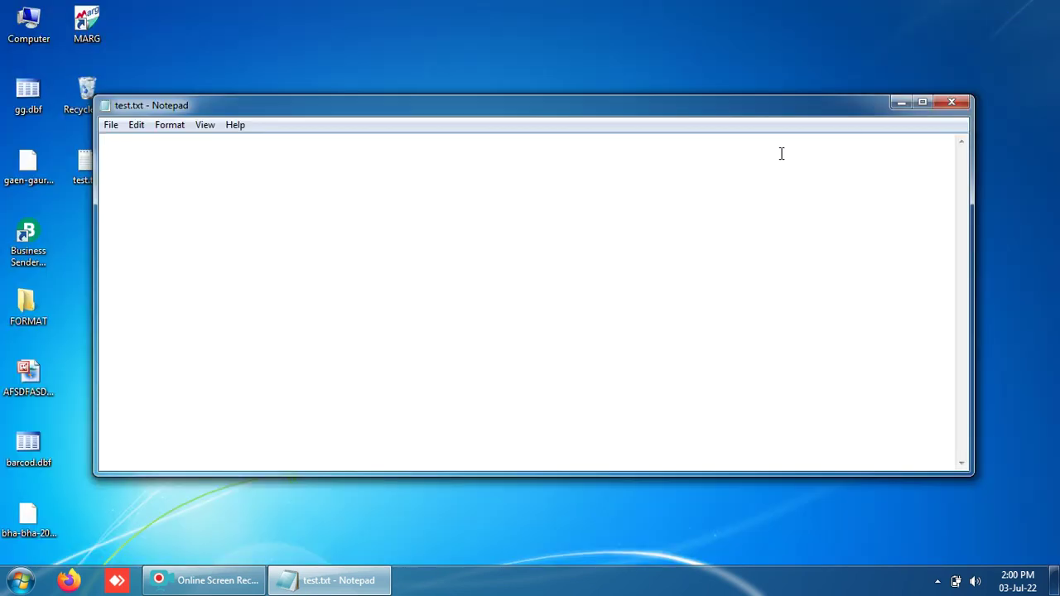
pyautogui.click(950, 104)
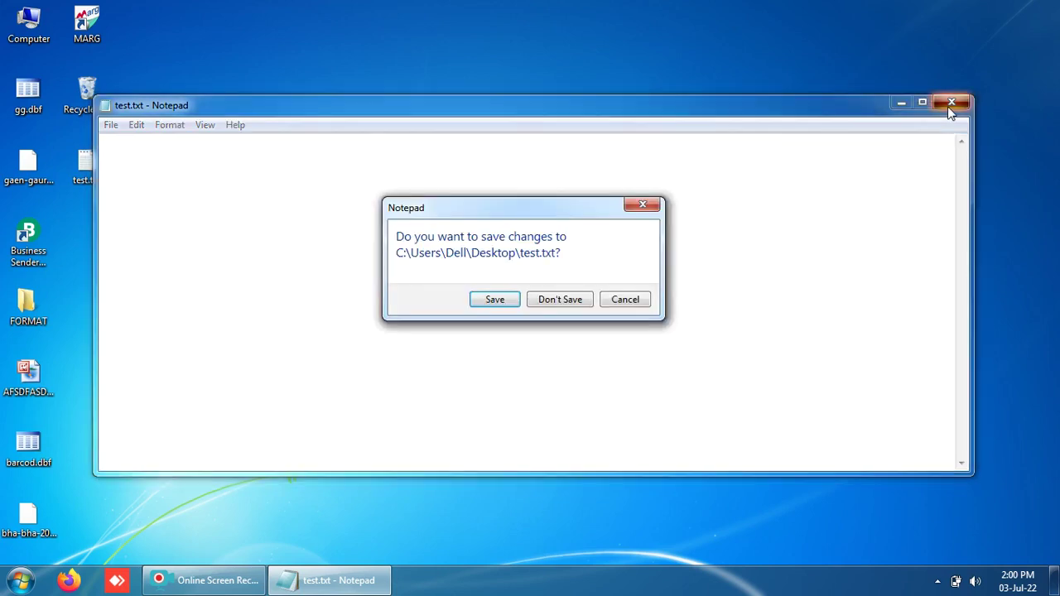
pyautogui.click(533, 303)
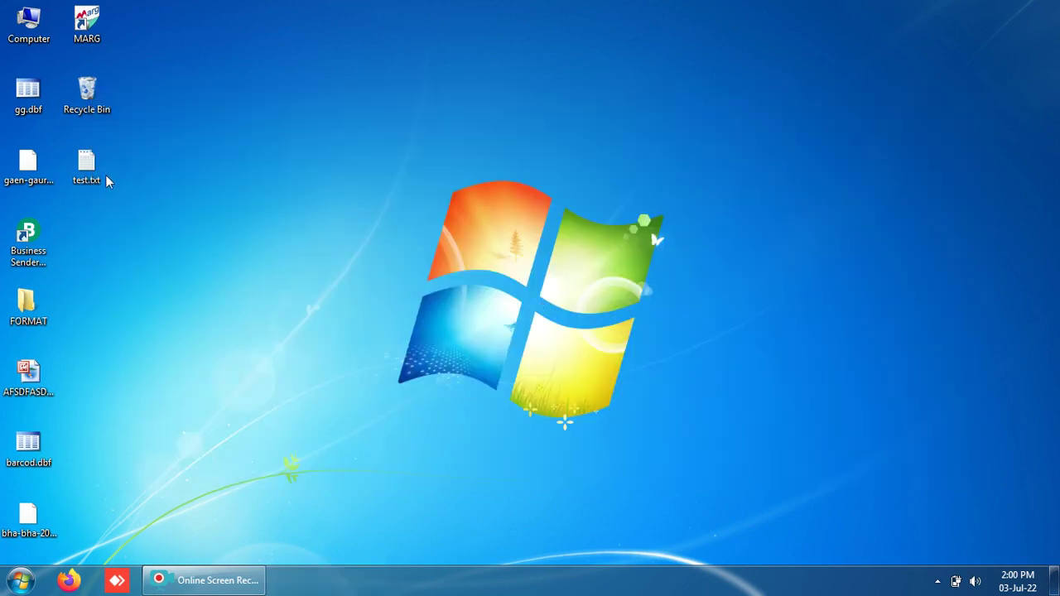
# Rename the desktop file test.txt as Test.txt with a capital T
pyautogui.rightClick(86, 164)
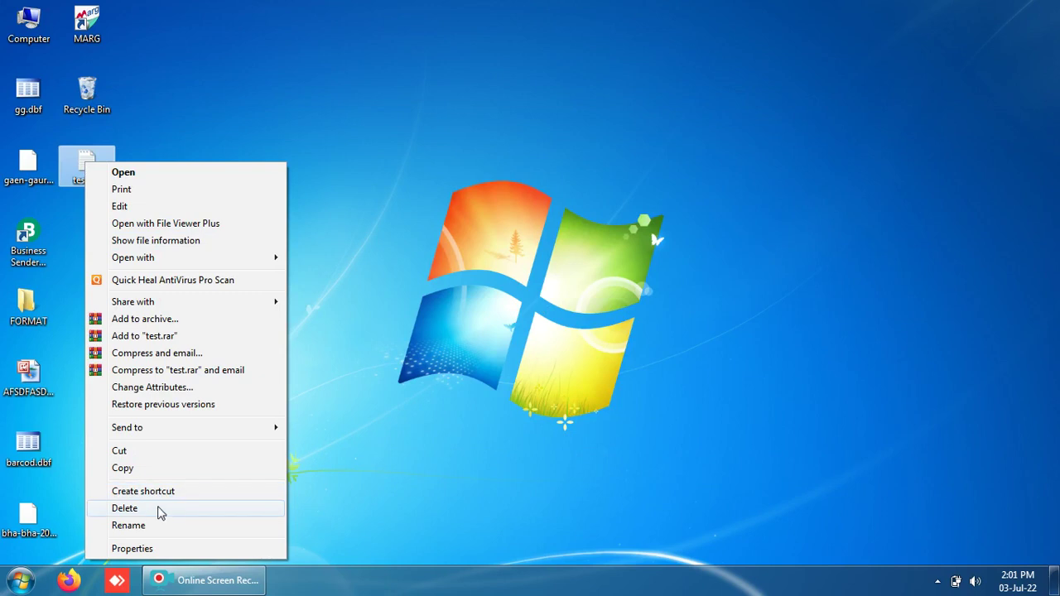
pyautogui.click(139, 526)
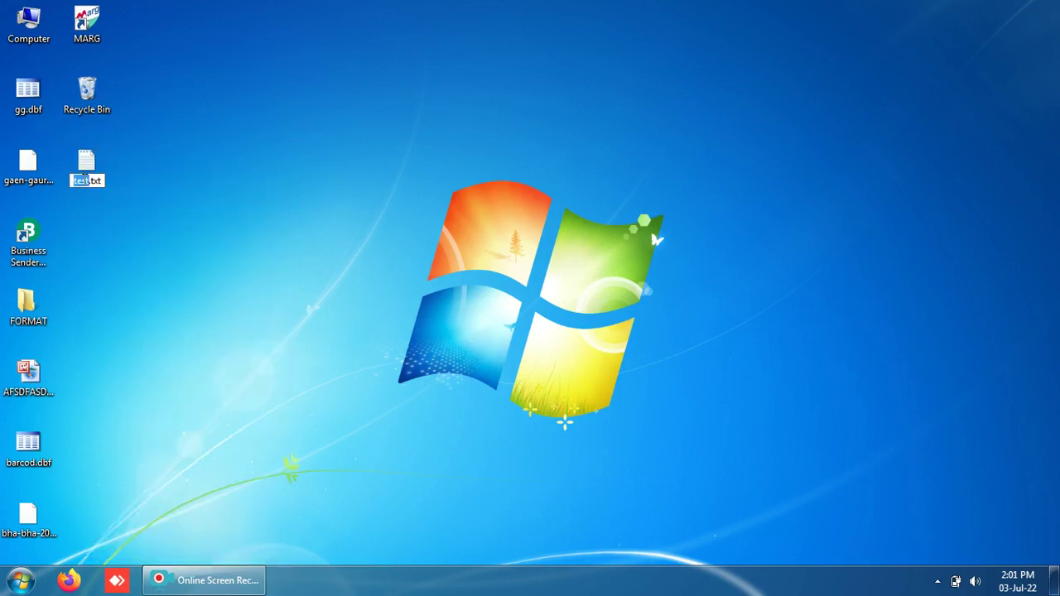
pyautogui.click(76, 183)
pyautogui.write('T')
pyautogui.click(284, 154)
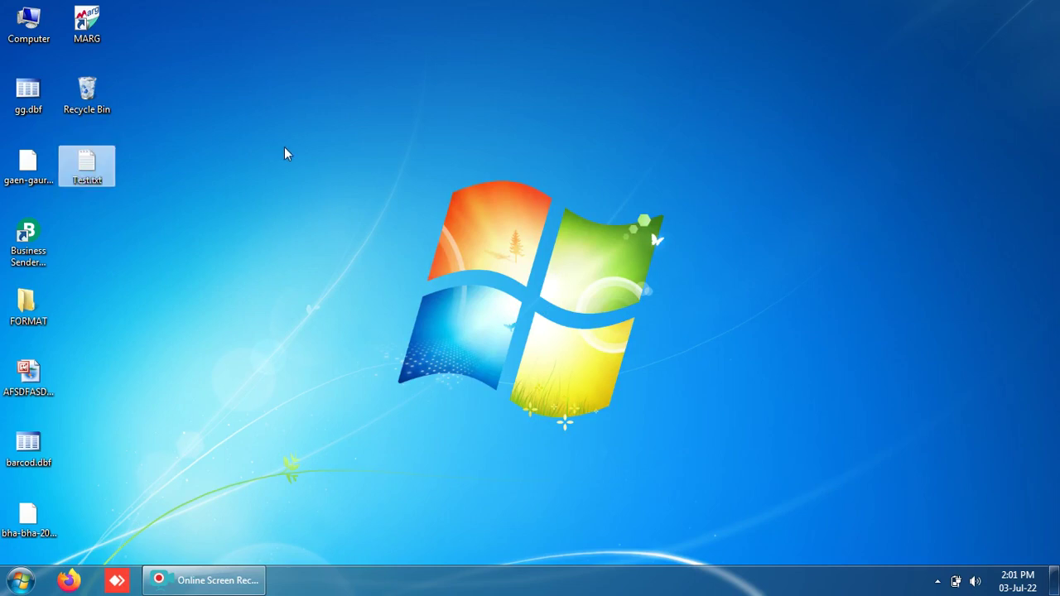
# Open Test.txt from the desktop, and maximize its window before pulling it back down to windowed size
pyautogui.doubleClick(87, 166)
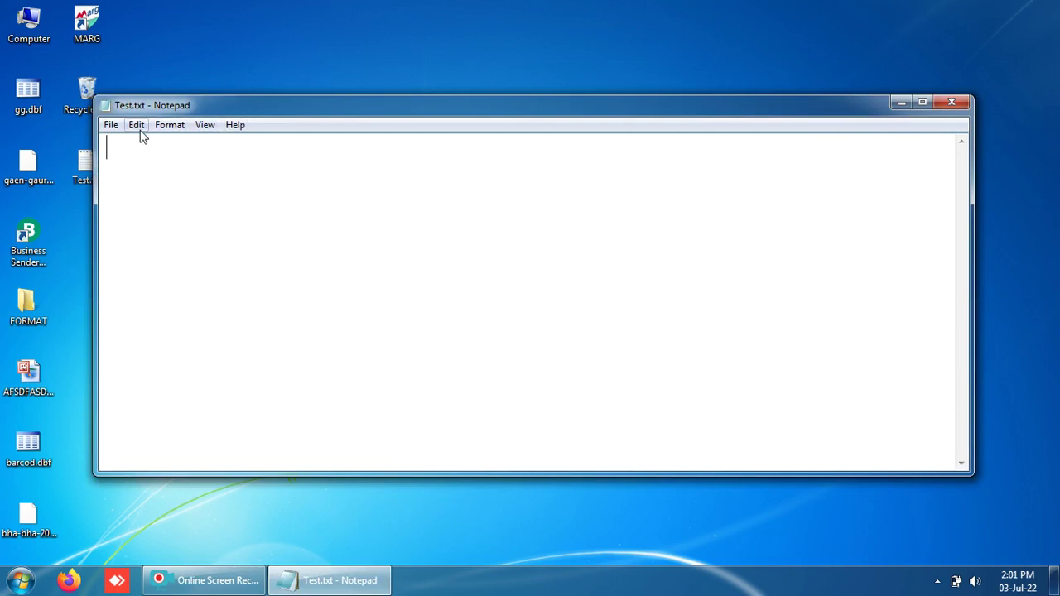
pyautogui.doubleClick(280, 109)
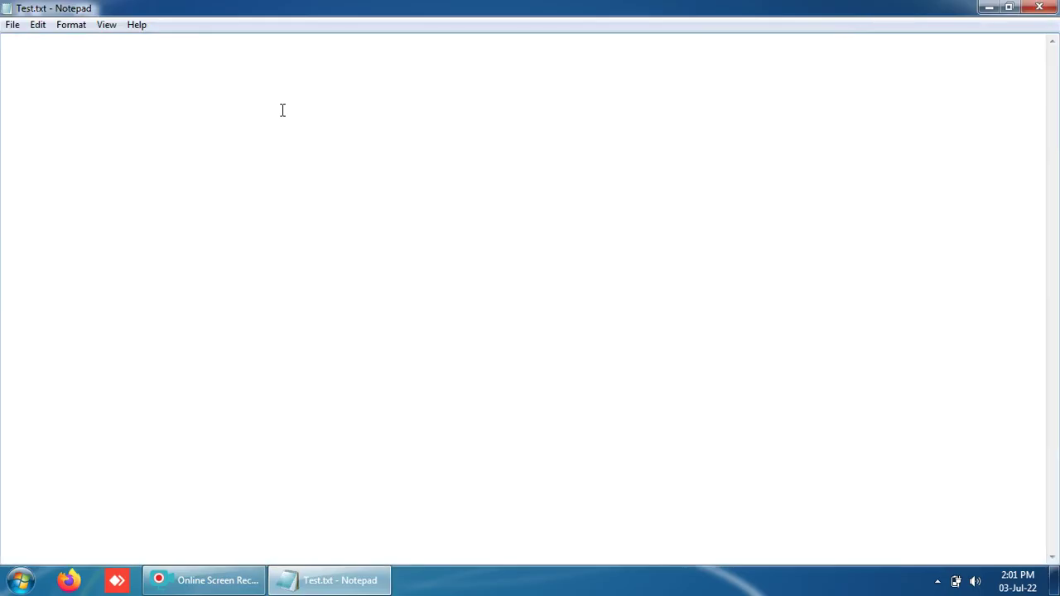
pyautogui.moveTo(50, 12); pyautogui.dragTo(130, 58)
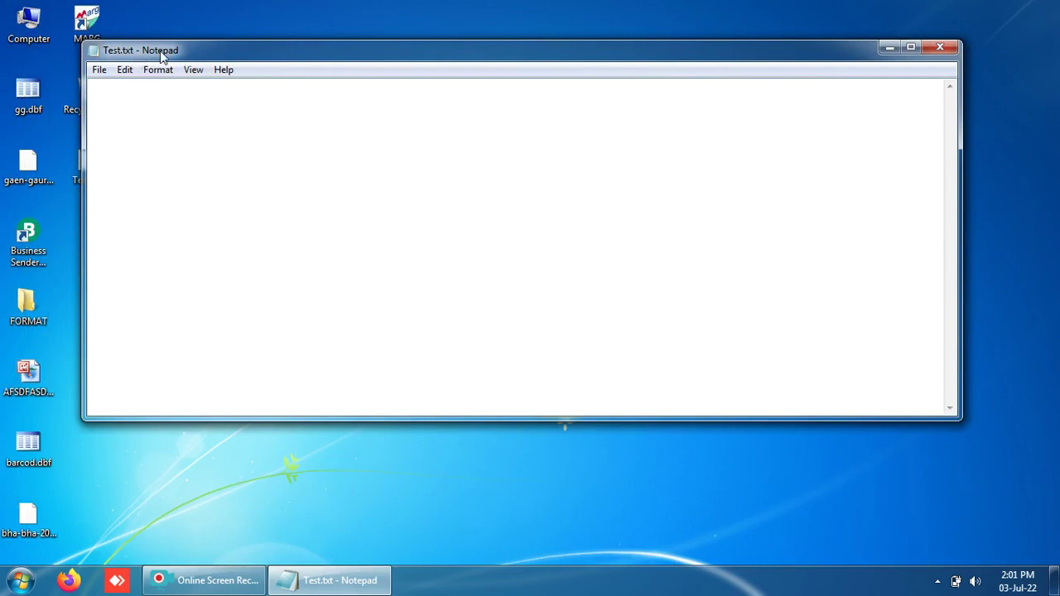
pyautogui.click(100, 73)
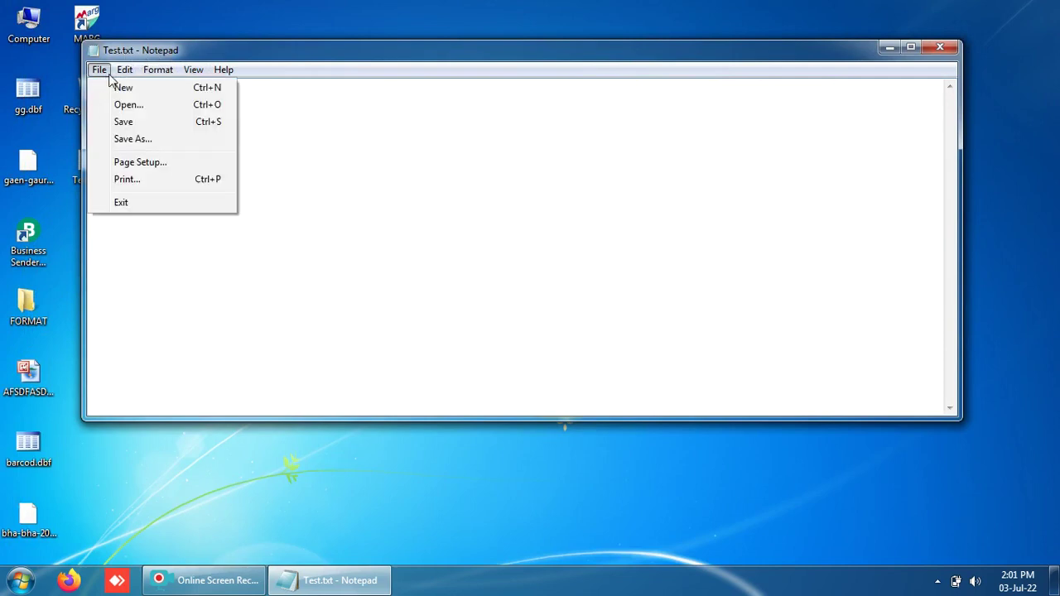
pyautogui.moveTo(183, 73)
pyautogui.moveTo(222, 75)
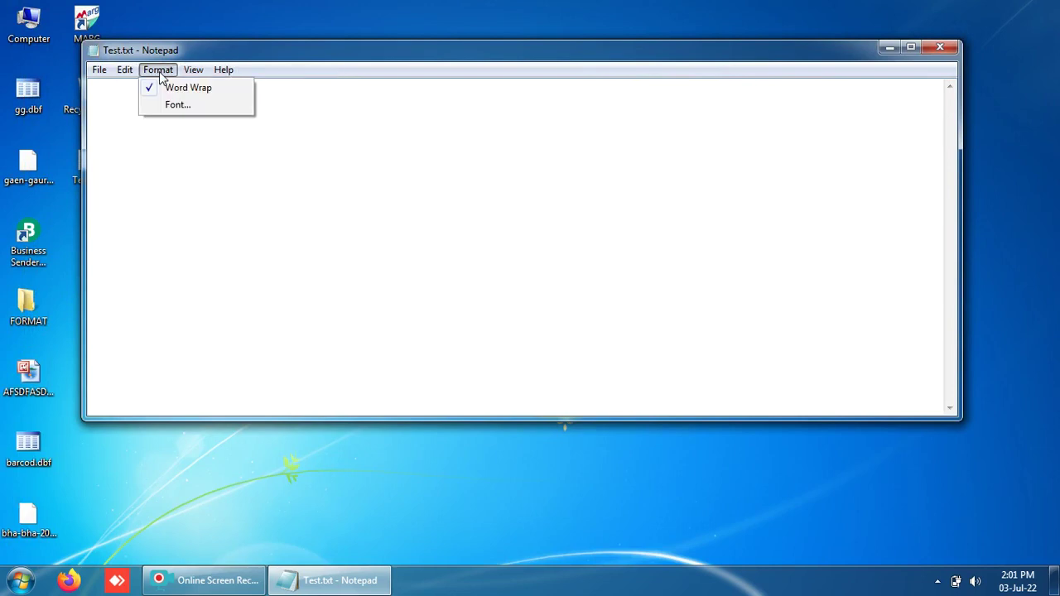
pyautogui.moveTo(129, 76)
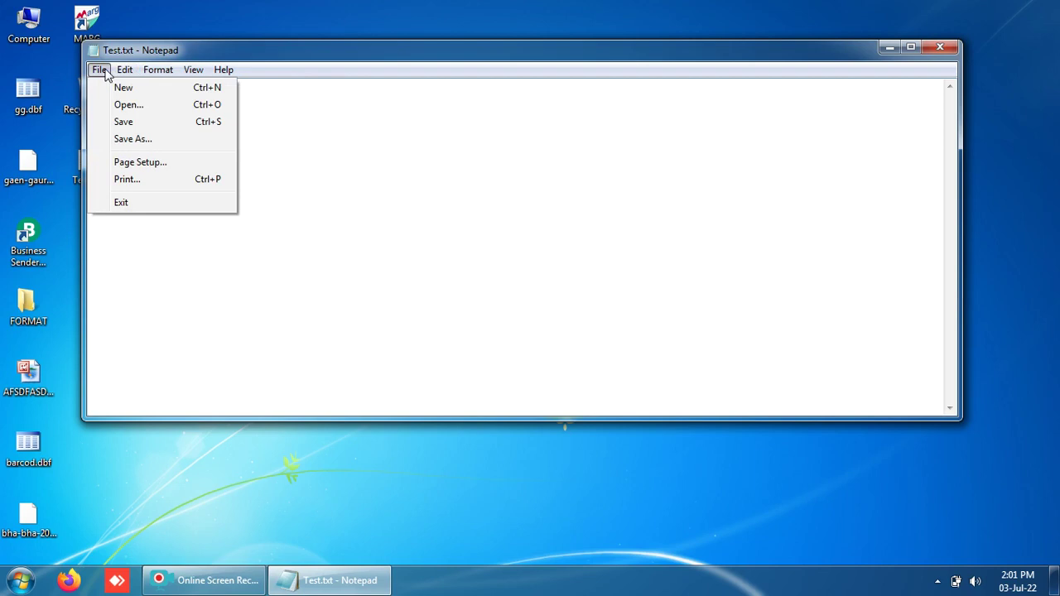
pyautogui.click(301, 127)
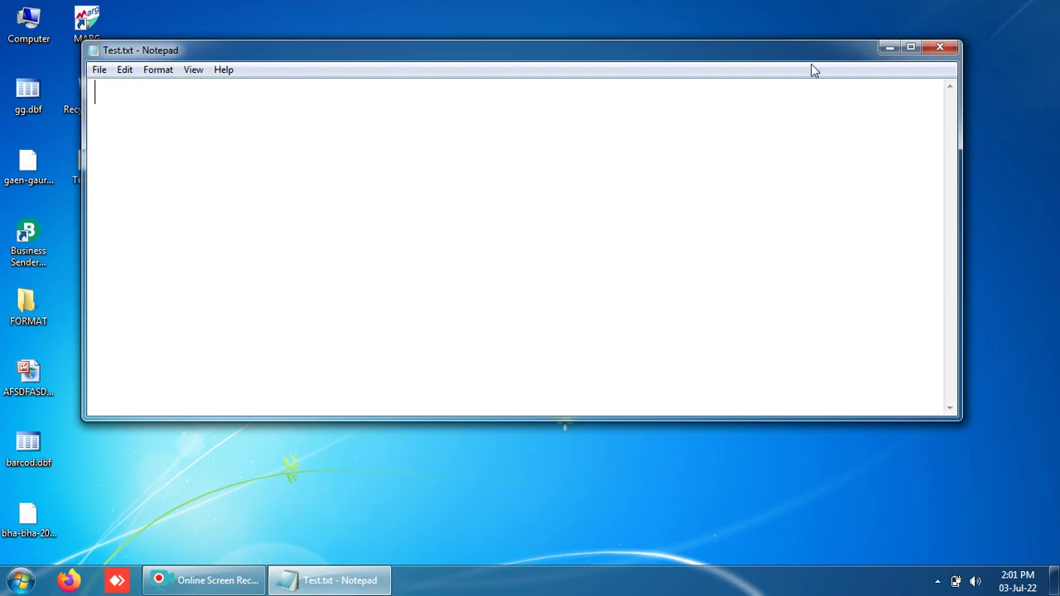
# Maximize the Notepad window and enter a capitalised first line with a person's first name followed by "JI WHERE ARE YOU"
pyautogui.click(914, 49)
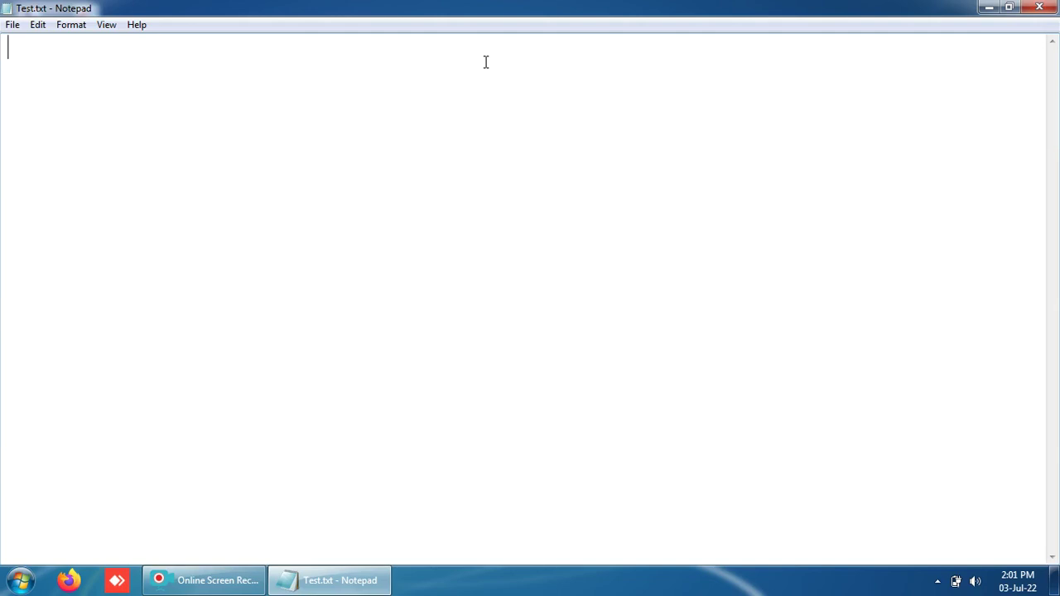
pyautogui.write('MUKE')
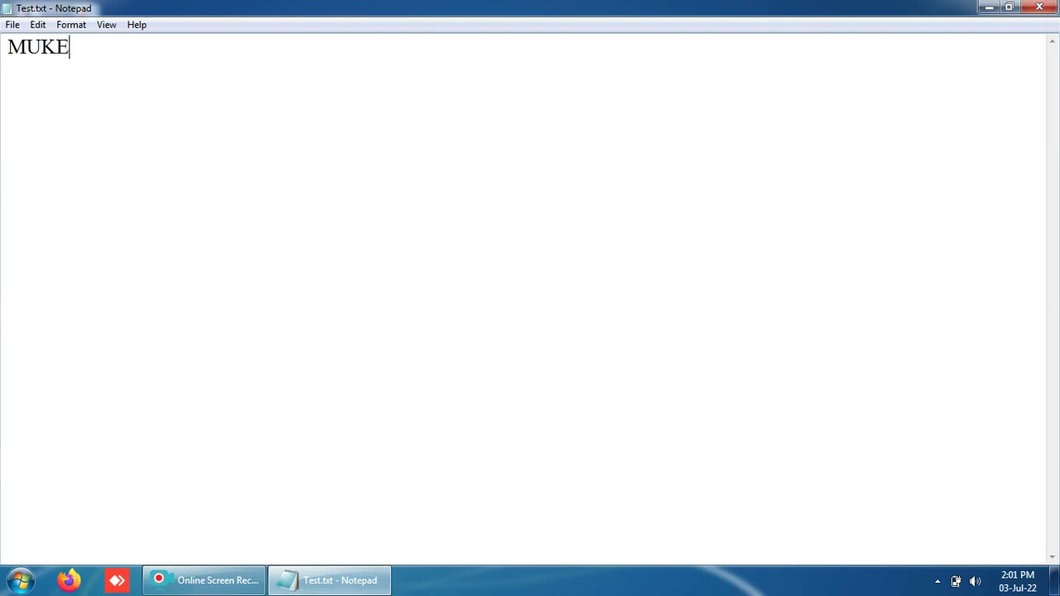
pyautogui.write('SH JI WHE')
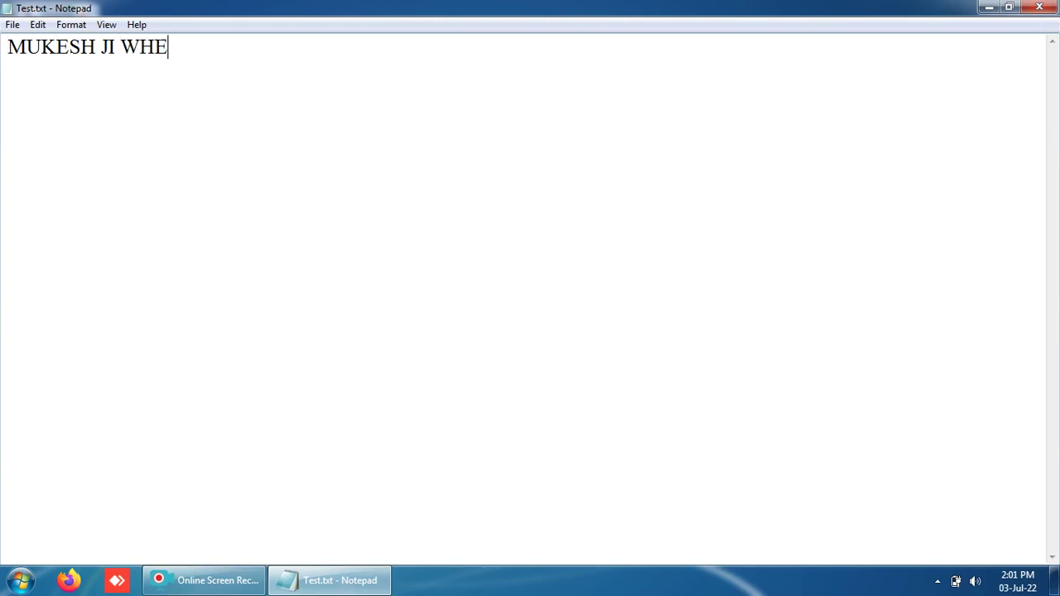
pyautogui.write('RE ARE T')
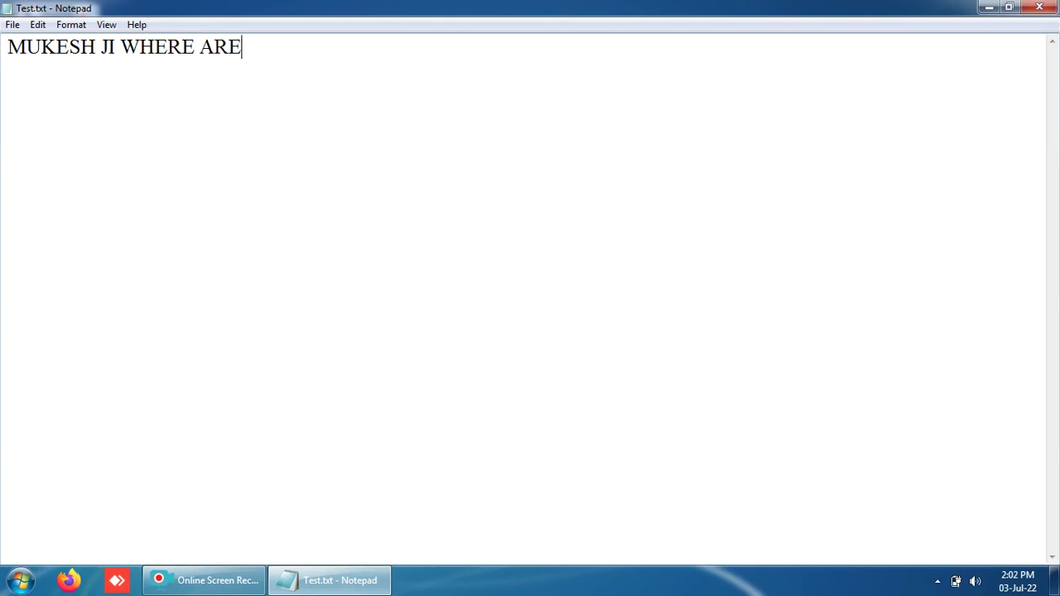
pyautogui.press('BackSpace')
pyautogui.write('YOU')
# Append the lowercase text "there ksdfasdffsdffasd" after "YOU" on the first line
pyautogui.press('capslock')
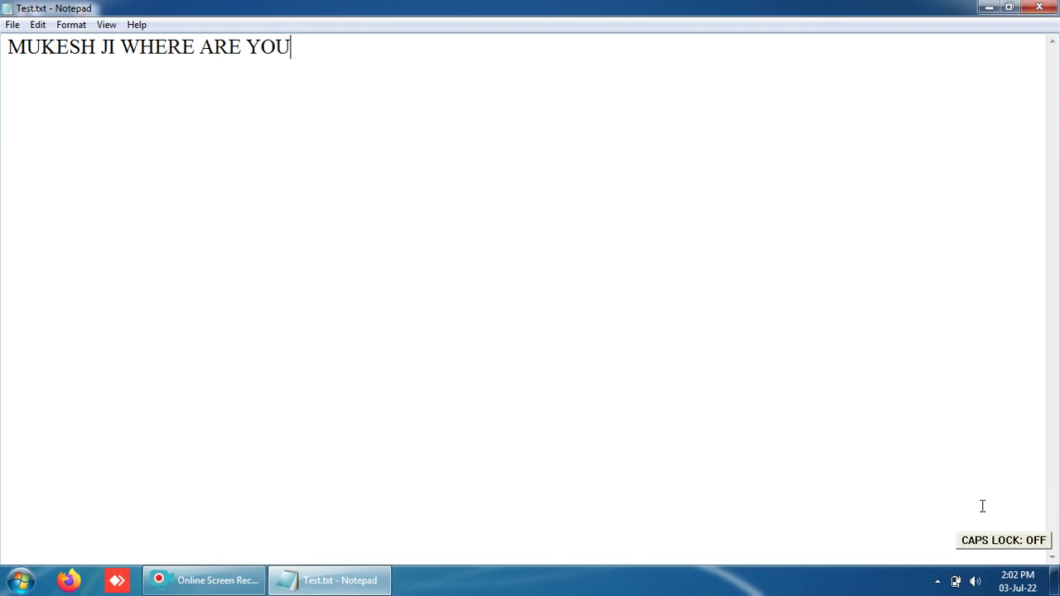
pyautogui.press('capslock')
pyautogui.write('there ')
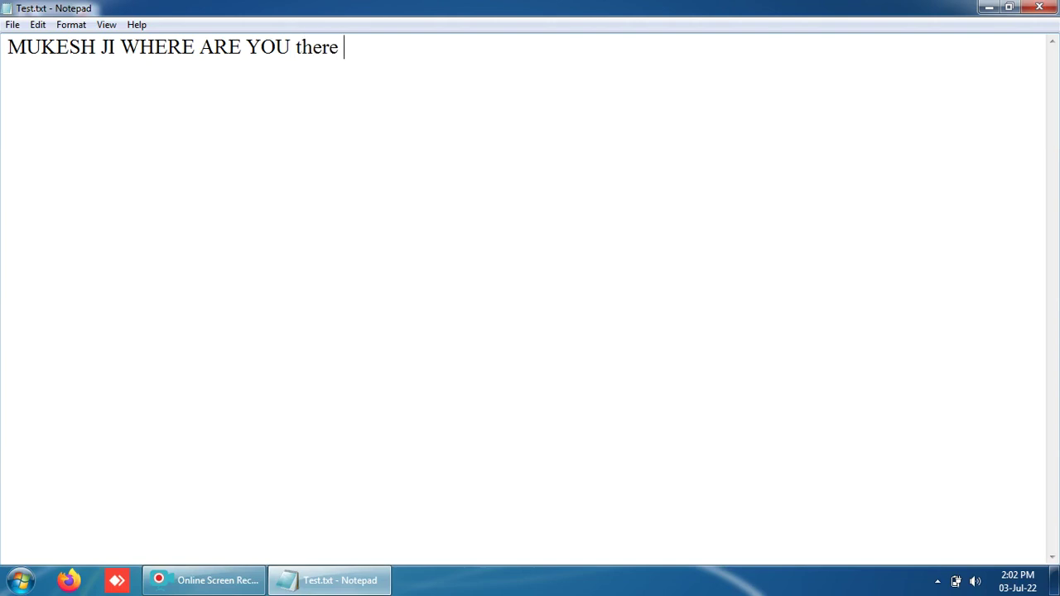
pyautogui.write('ksdfasdffsdffasd')
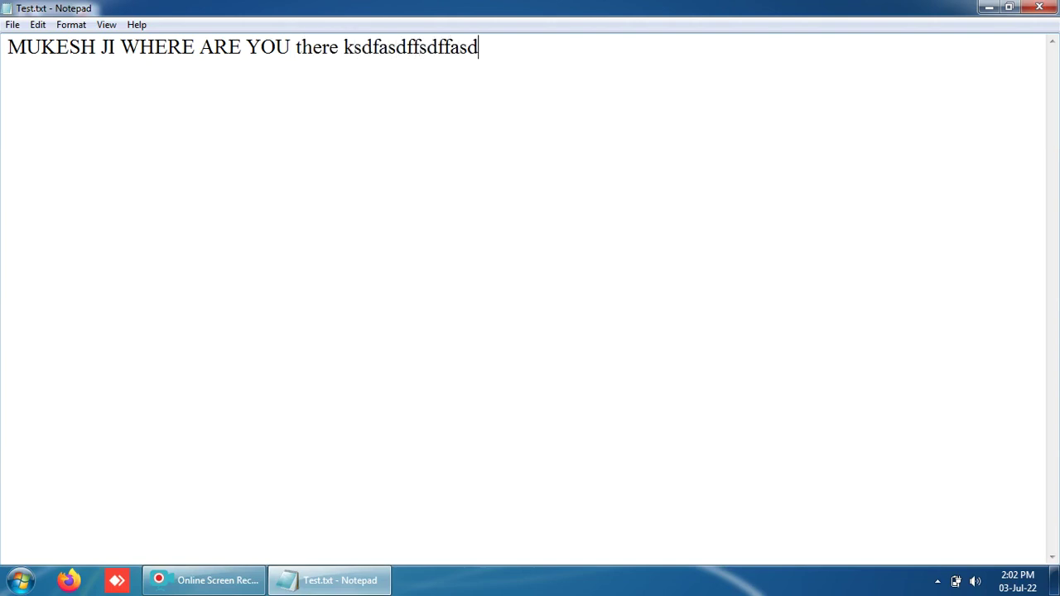
# Erase the lowercase text following "YOU" on the first line
pyautogui.press('BackSpace')
pyautogui.press('BackSpace')
pyautogui.press('BackSpace')
pyautogui.press('BackSpace')
pyautogui.press('BackSpace')
pyautogui.press('BackSpace')
pyautogui.press('BackSpace')
pyautogui.press('BackSpace')
pyautogui.press('BackSpace')
pyautogui.press('BackSpace')
pyautogui.press('BackSpace')
pyautogui.press('BackSpace')
pyautogui.press('BackSpace')
pyautogui.press('BackSpace')
pyautogui.press('BackSpace')
pyautogui.press('BackSpace')
pyautogui.press('BackSpace')
pyautogui.press('BackSpace')
pyautogui.press('BackSpace')
pyautogui.press('BackSpace')
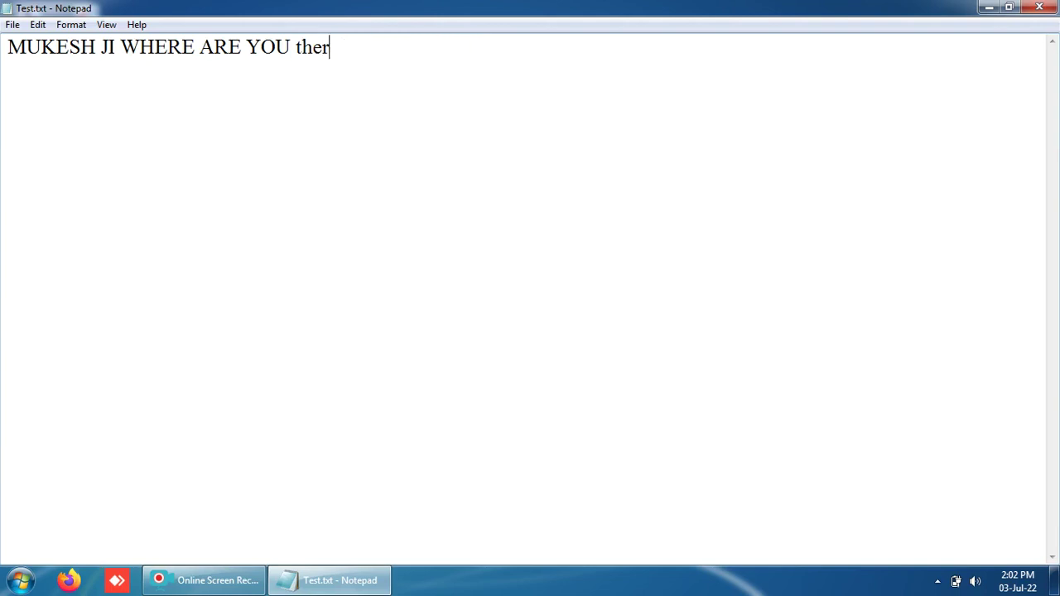
pyautogui.press('BackSpace')
pyautogui.press('BackSpace')
# End the first line with a period and write "i am at the home." on the second line
pyautogui.write('.')
pyautogui.press('Return')
pyautogui.write('i m')
pyautogui.press('BackSpace')
pyautogui.write('am at the homw')
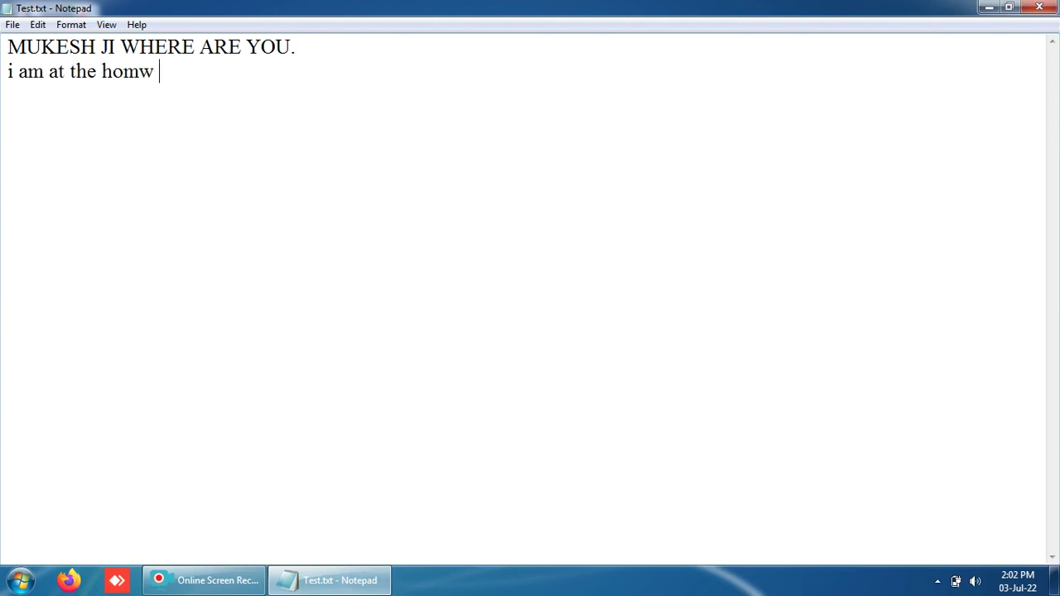
pyautogui.press('BackSpace')
pyautogui.write('e.')
pyautogui.press('Return')
pyautogui.write('9999')
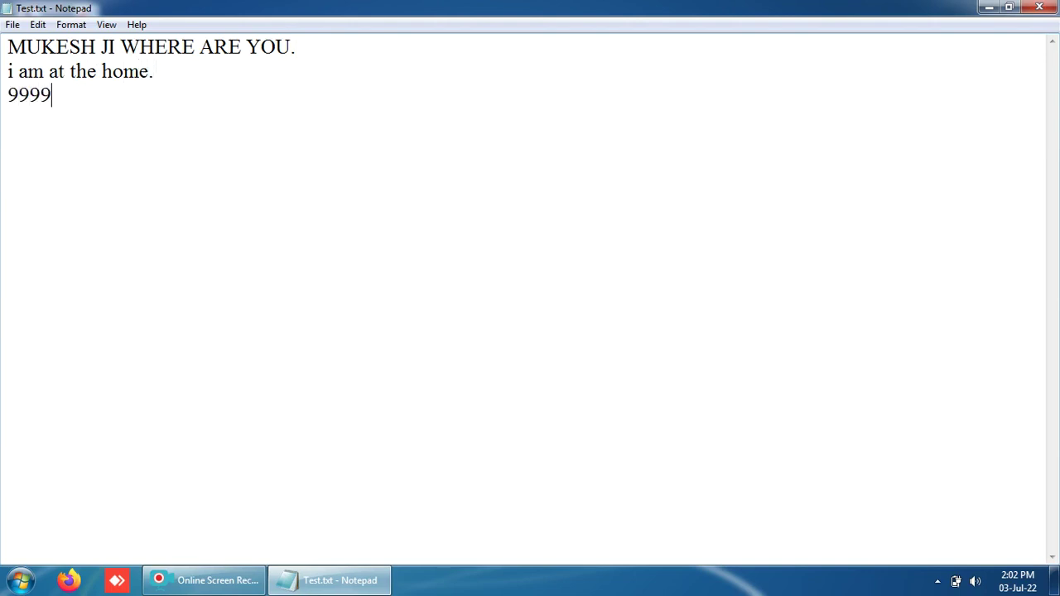
pyautogui.write('999999')
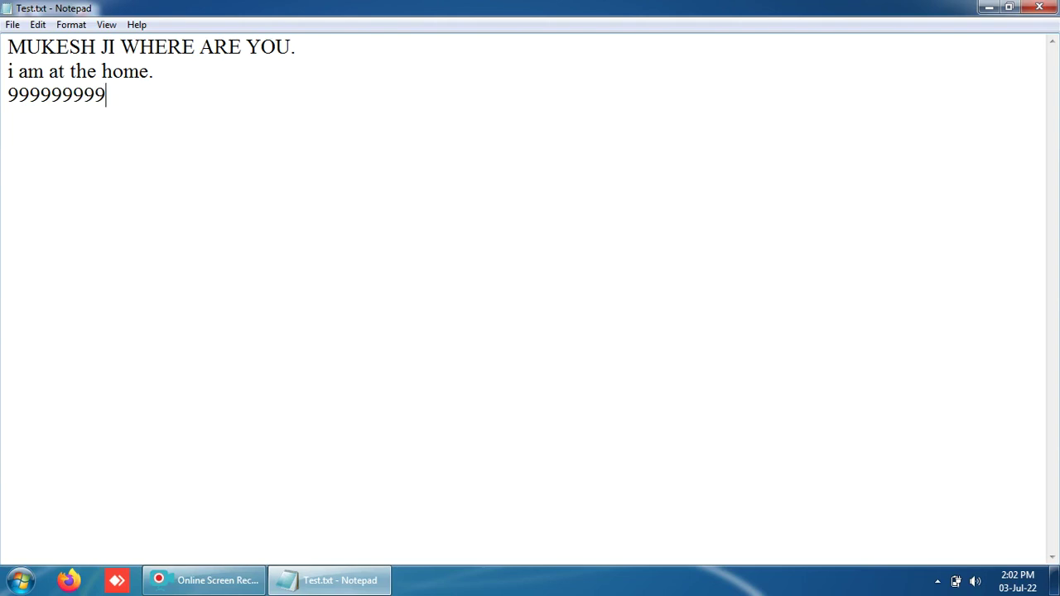
pyautogui.press('Return')
pyautogui.click(12, 24)
pyautogui.moveTo(107, 25)
pyautogui.click(232, 78)
# Try to start a new document, and dismiss the prompt to save Test.txt
pyautogui.click(12, 26)
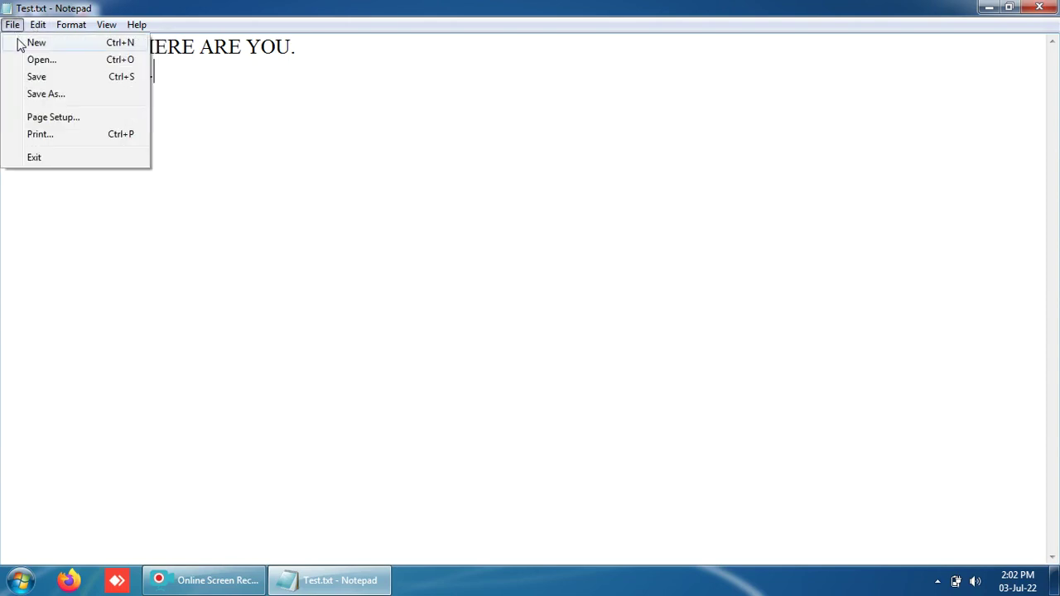
pyautogui.click(21, 44)
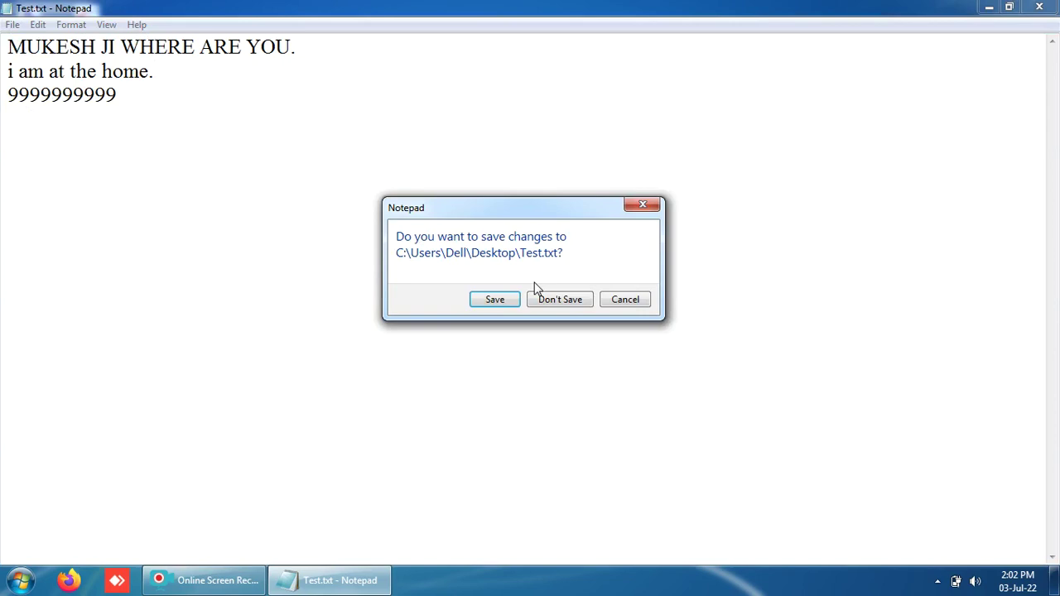
pyautogui.click(643, 205)
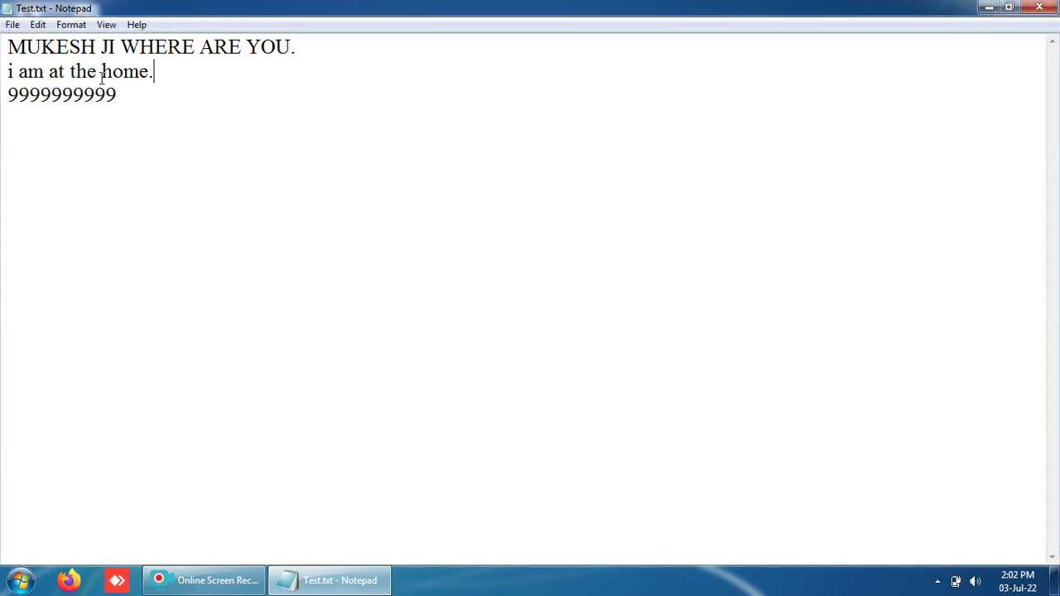
# Try to open another file from Notepad, and cancel at the prompt to save Test.txt
pyautogui.click(12, 24)
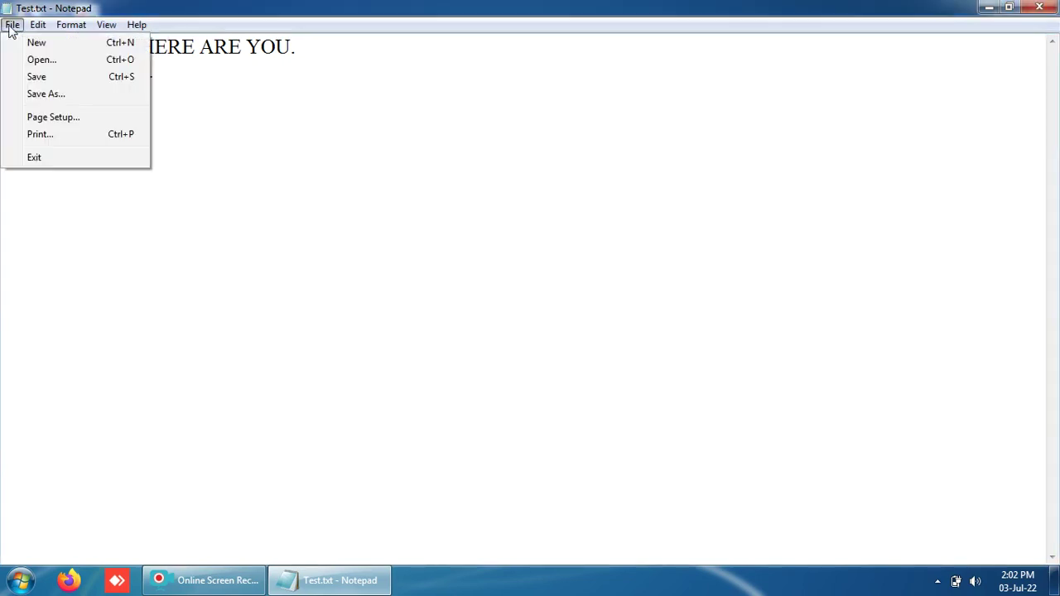
pyautogui.click(39, 61)
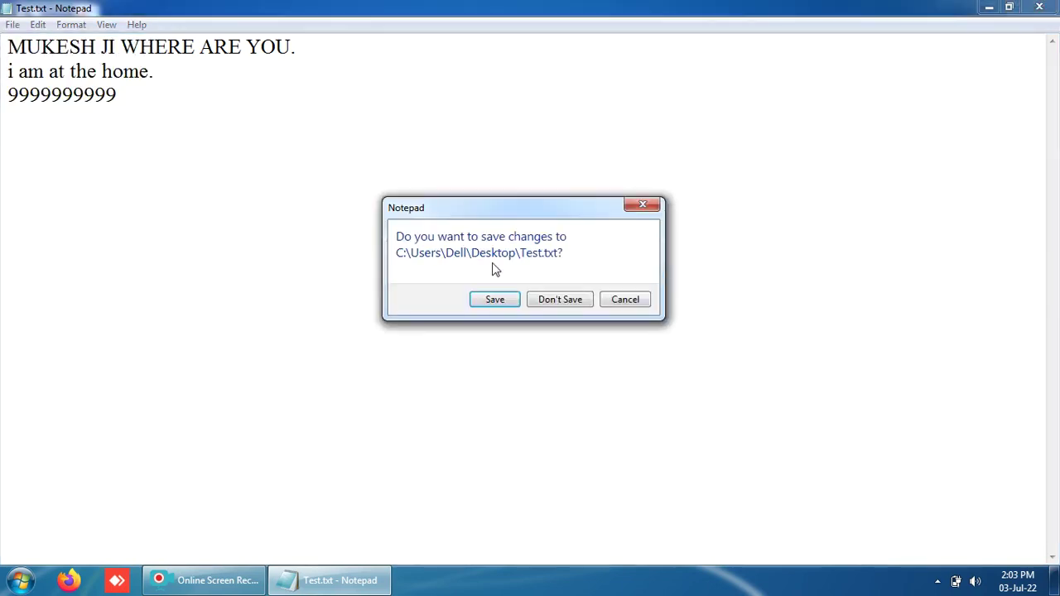
pyautogui.click(623, 302)
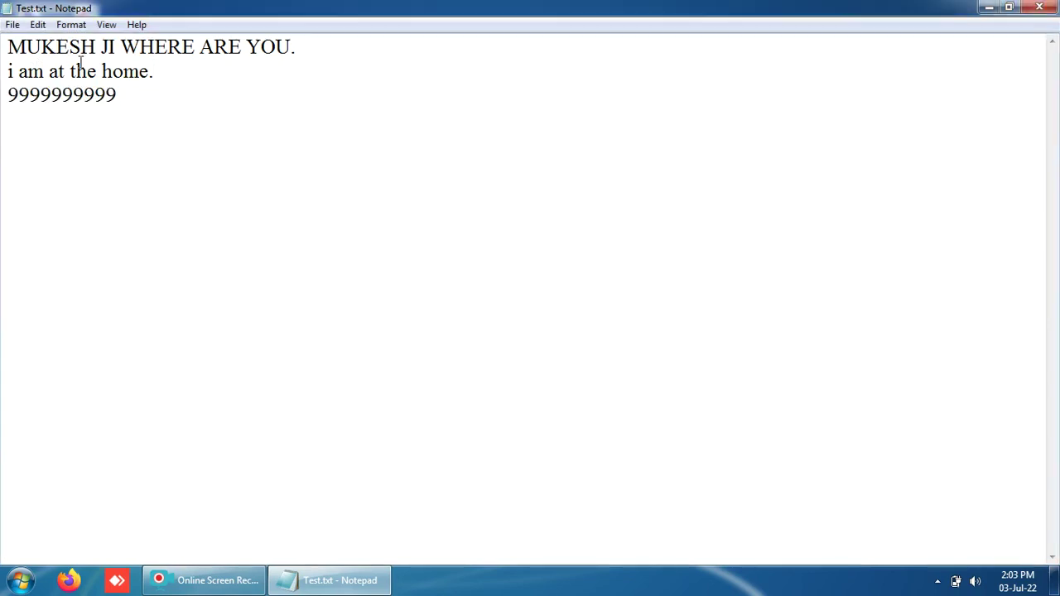
# Save the three typed lines to Test.txt
pyautogui.click(12, 24)
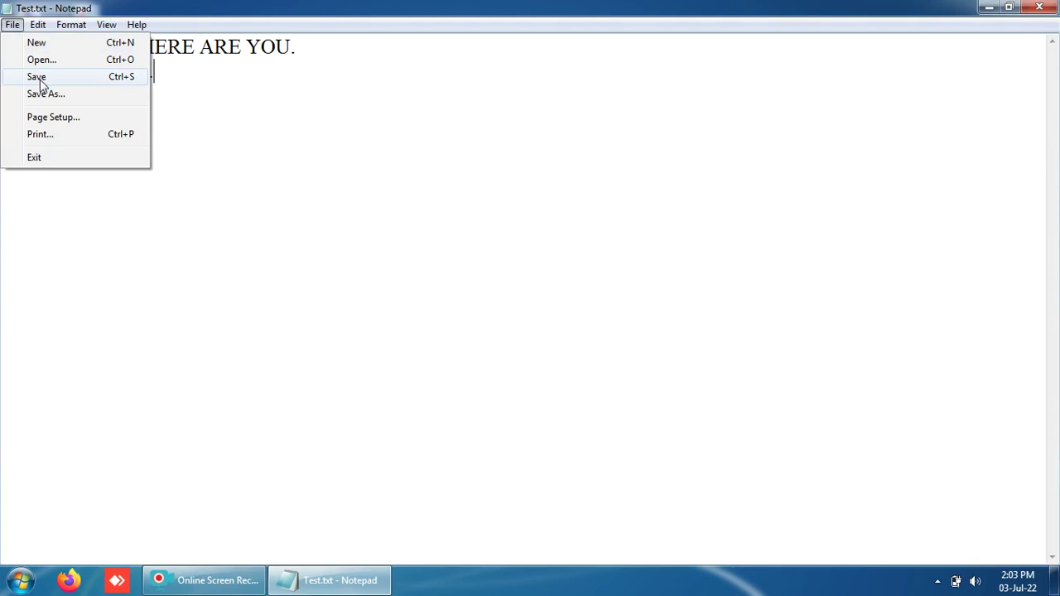
pyautogui.click(124, 83)
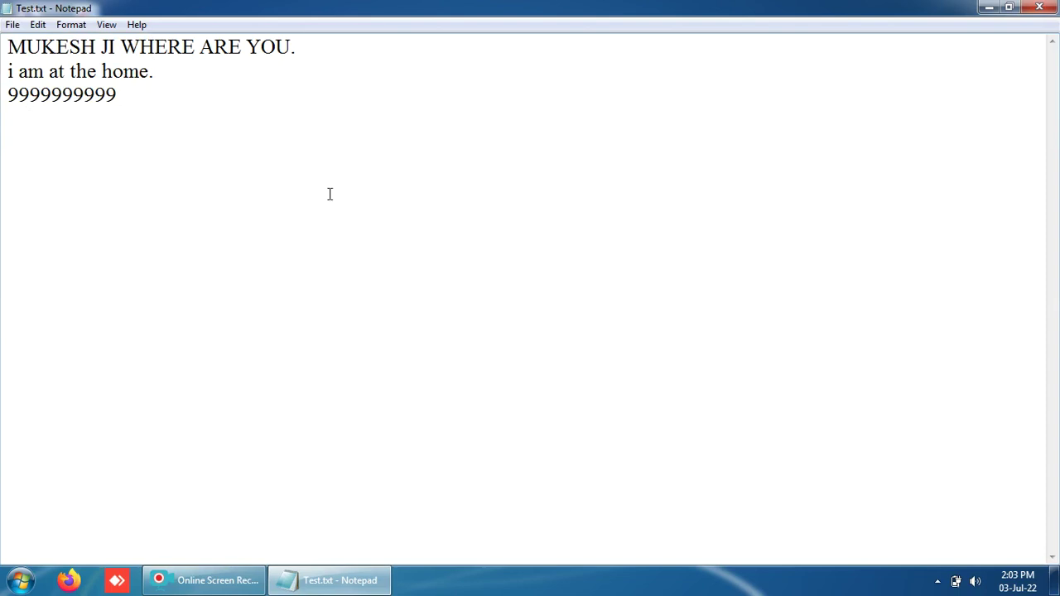
# Try to save Test.txt under another name, and cancel the Save As dialog
pyautogui.moveTo(128, 94)
pyautogui.mouseDown()
pyautogui.moveTo(2, 53)
pyautogui.moveTo(130, 96)
pyautogui.mouseUp()
pyautogui.press('Return')
pyautogui.click(12, 24)
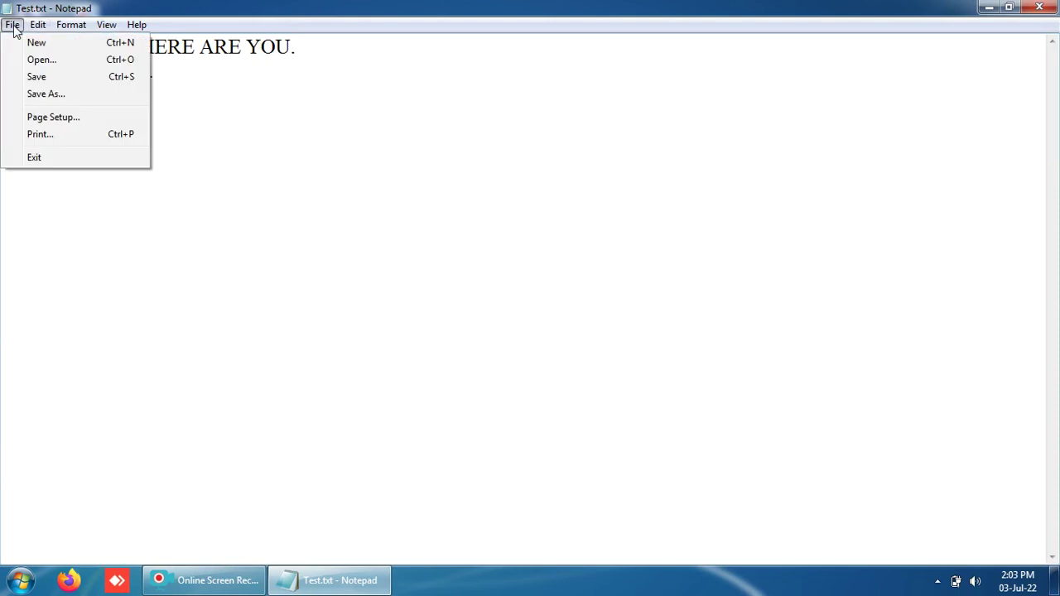
pyautogui.click(73, 96)
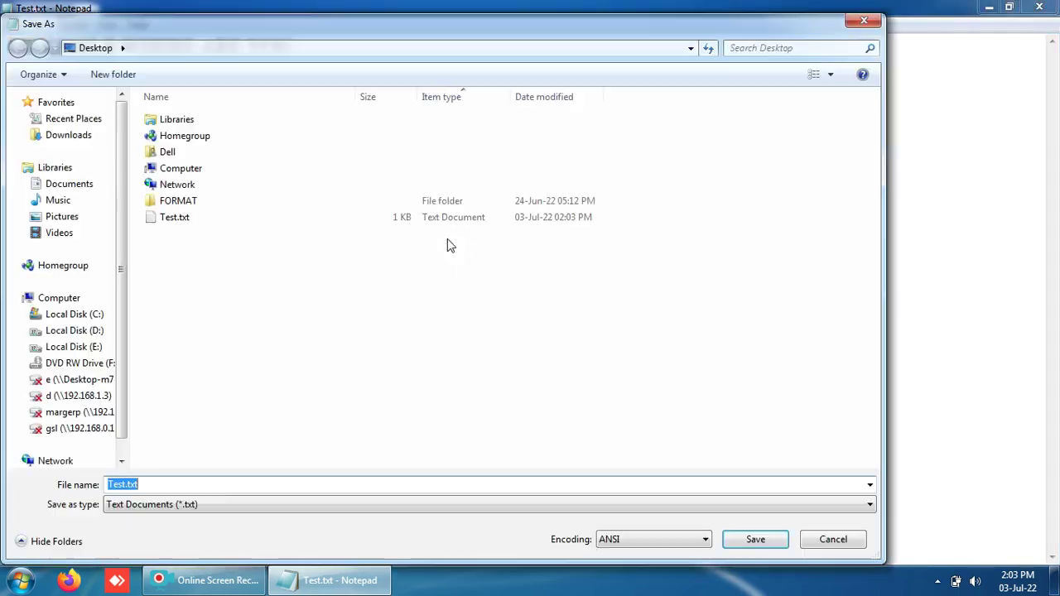
pyautogui.click(833, 542)
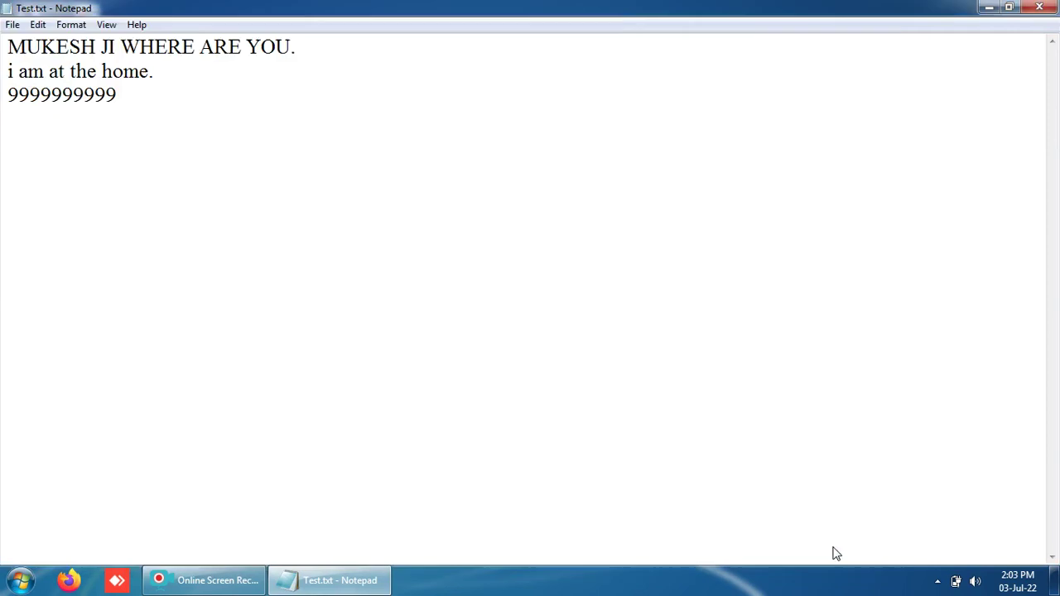
# Save Test.txt under its current name and close it
pyautogui.click(12, 24)
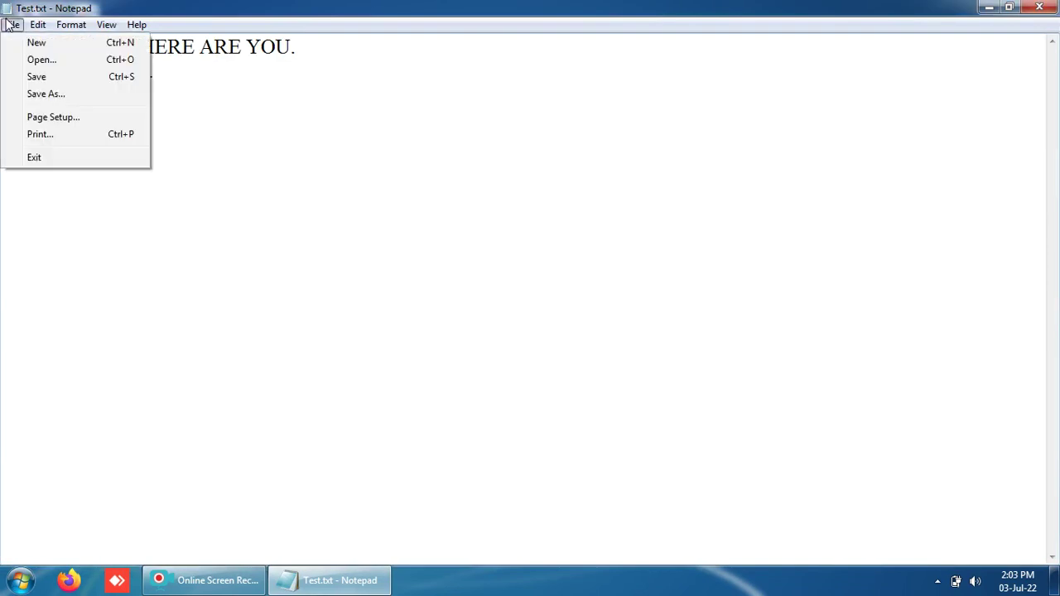
pyautogui.click(36, 75)
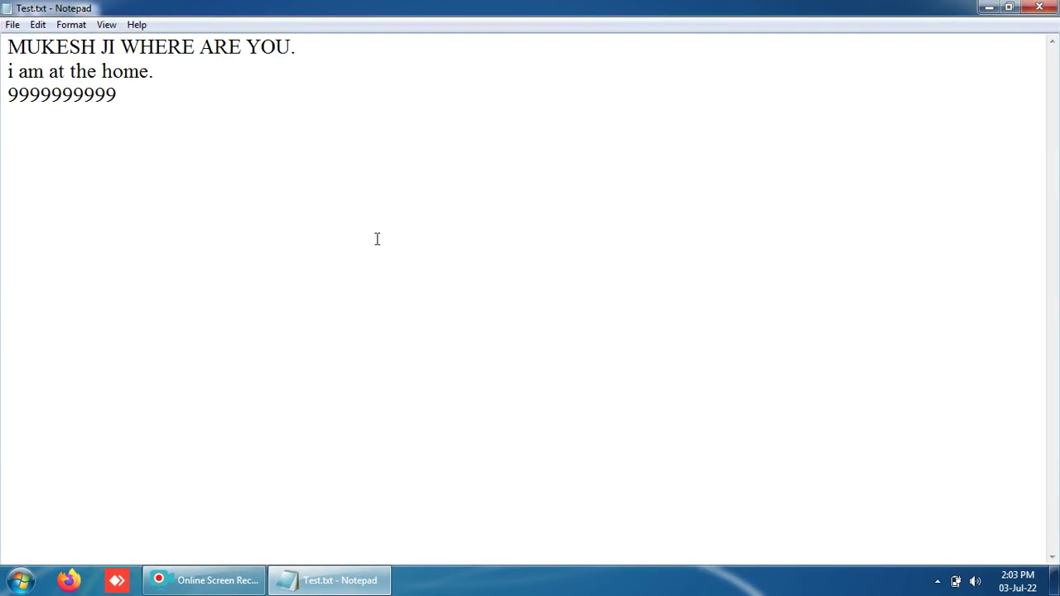
pyautogui.click(1046, 7)
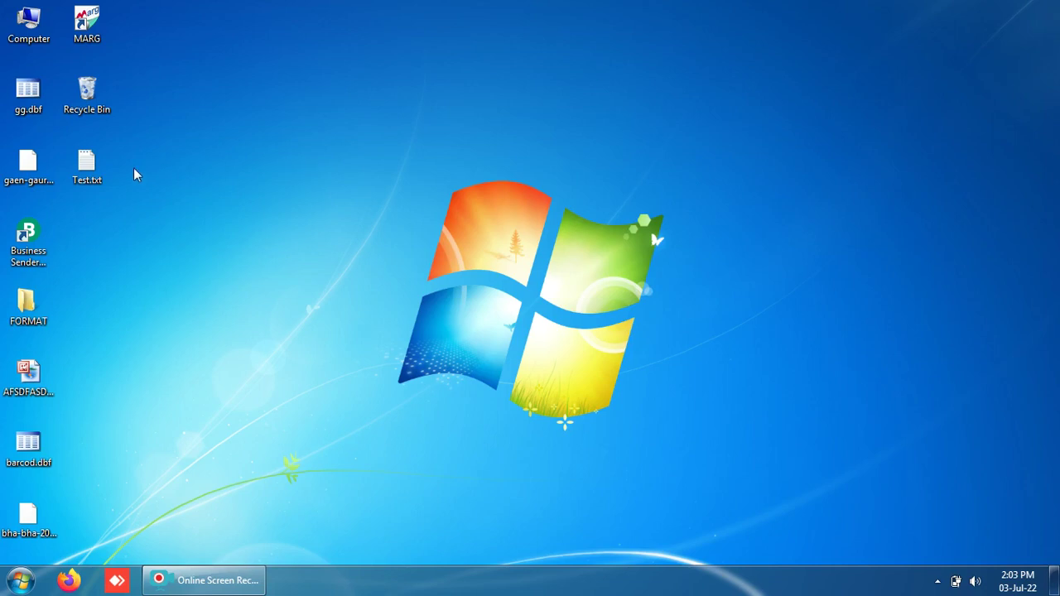
# Reopen Test.txt from the desktop, save it as Test12.txt, and close the file
pyautogui.doubleClick(108, 170)
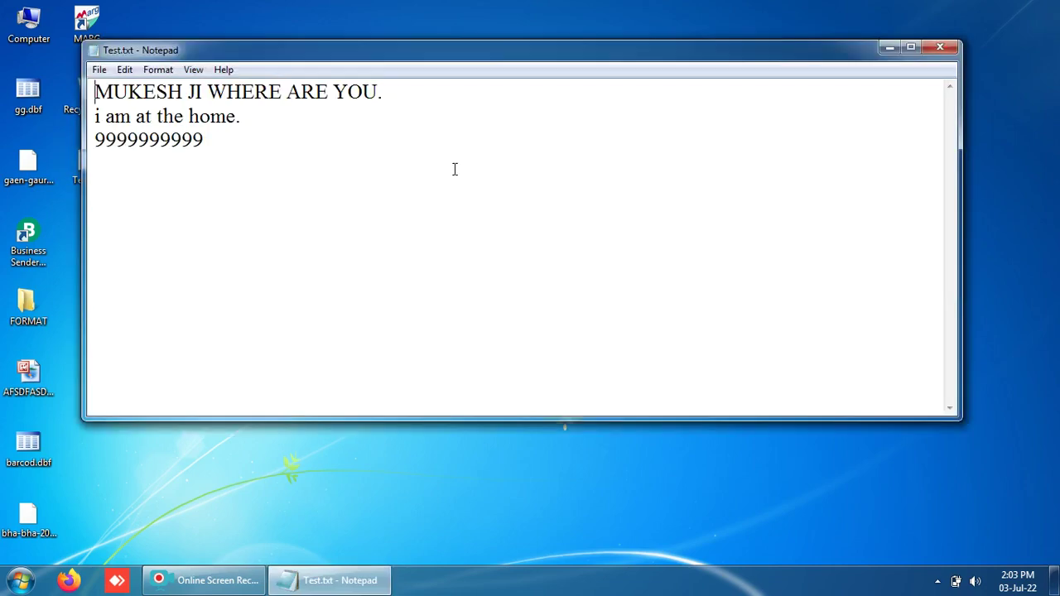
pyautogui.click(99, 70)
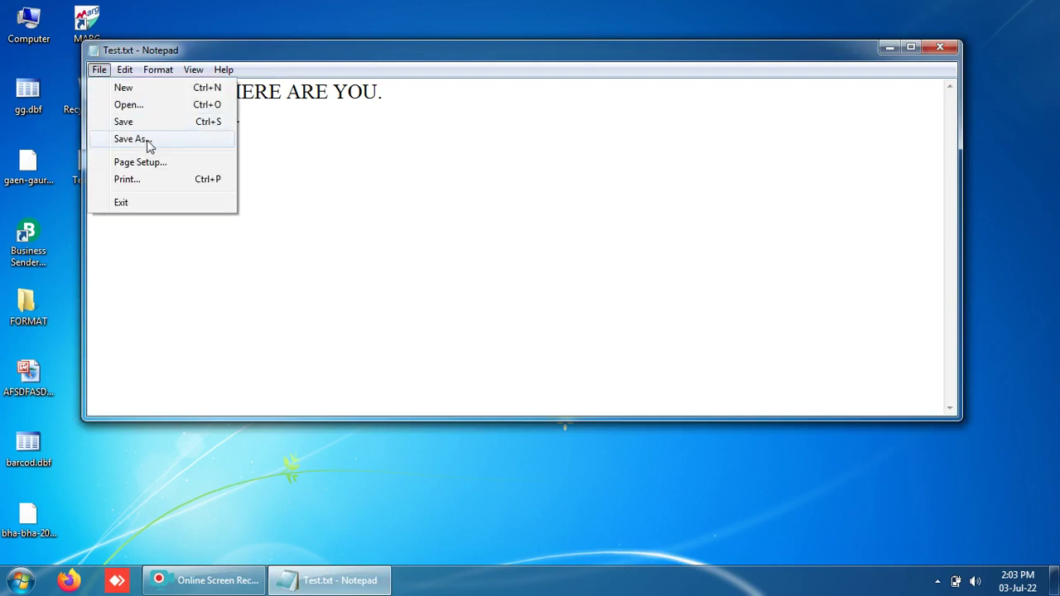
pyautogui.click(214, 141)
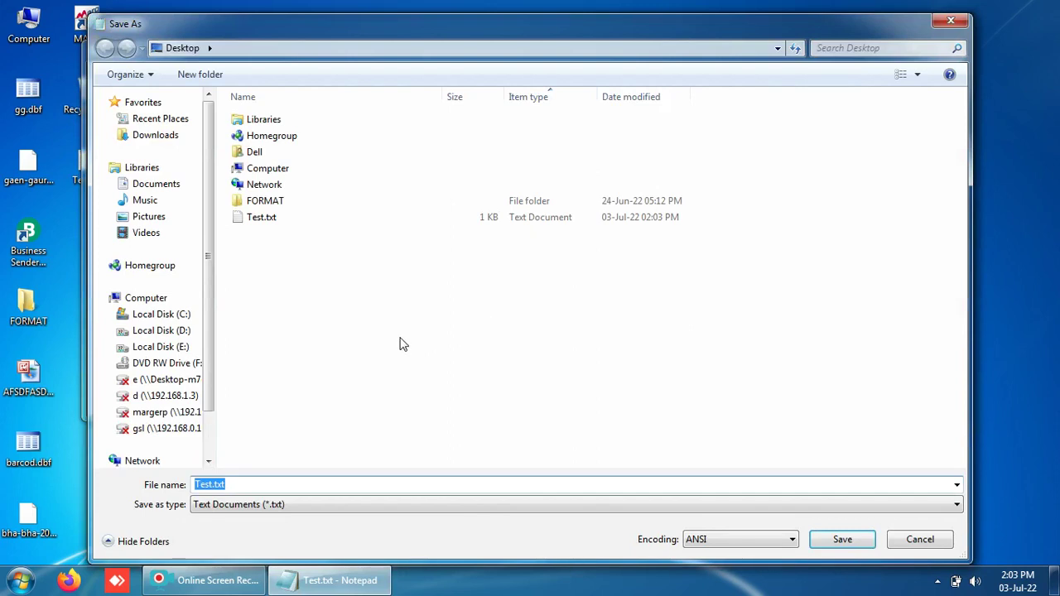
pyautogui.click(212, 485)
pyautogui.write('12')
pyautogui.press('Return')
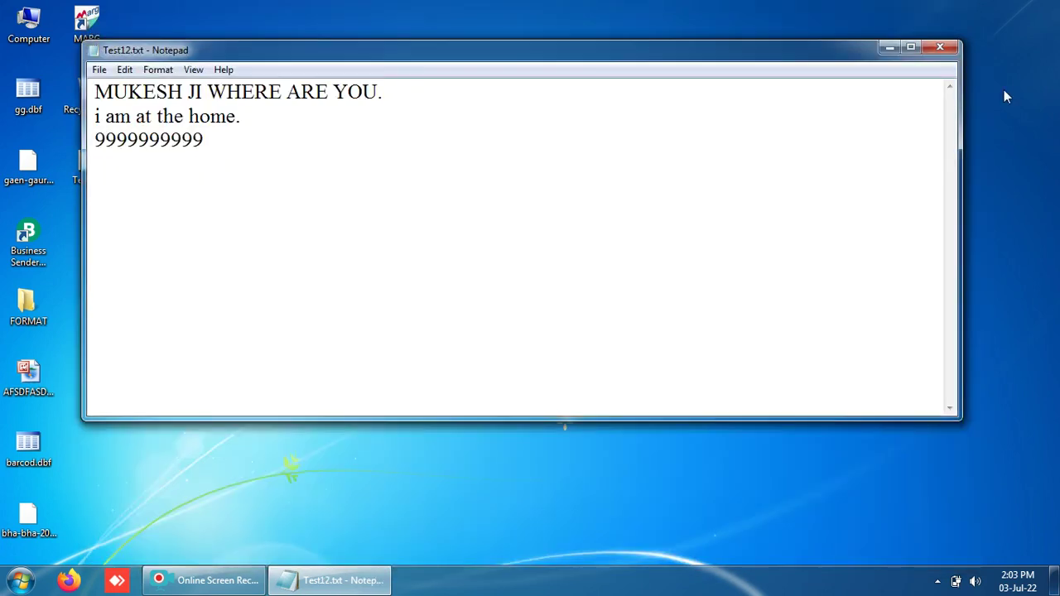
pyautogui.click(944, 49)
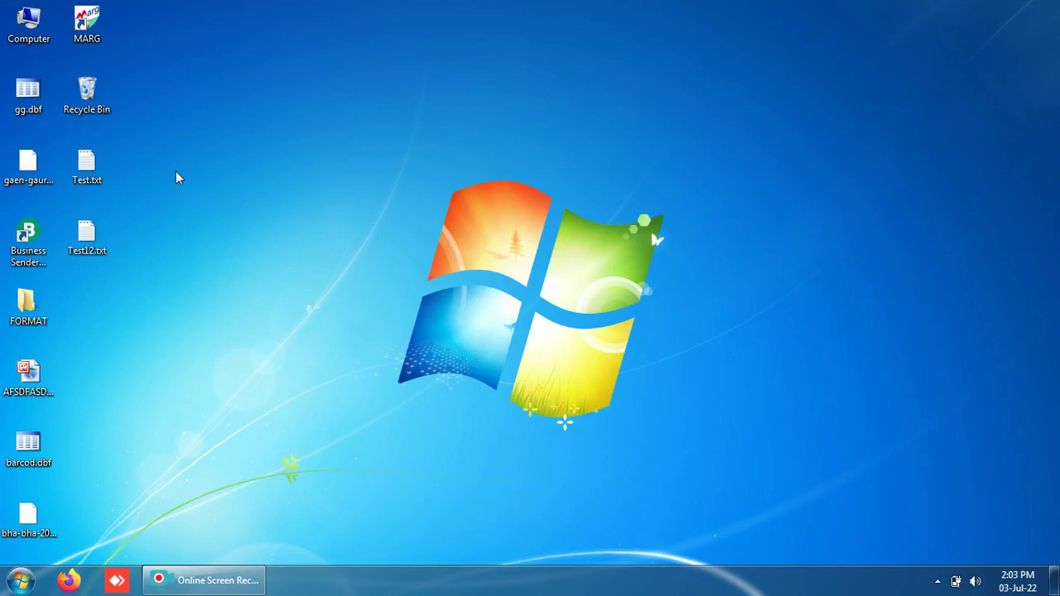
# Highlight Test.txt and Test12.txt on the desktop, and open Test.txt briefly to view its contents
pyautogui.moveTo(150, 139); pyautogui.dragTo(84, 280)
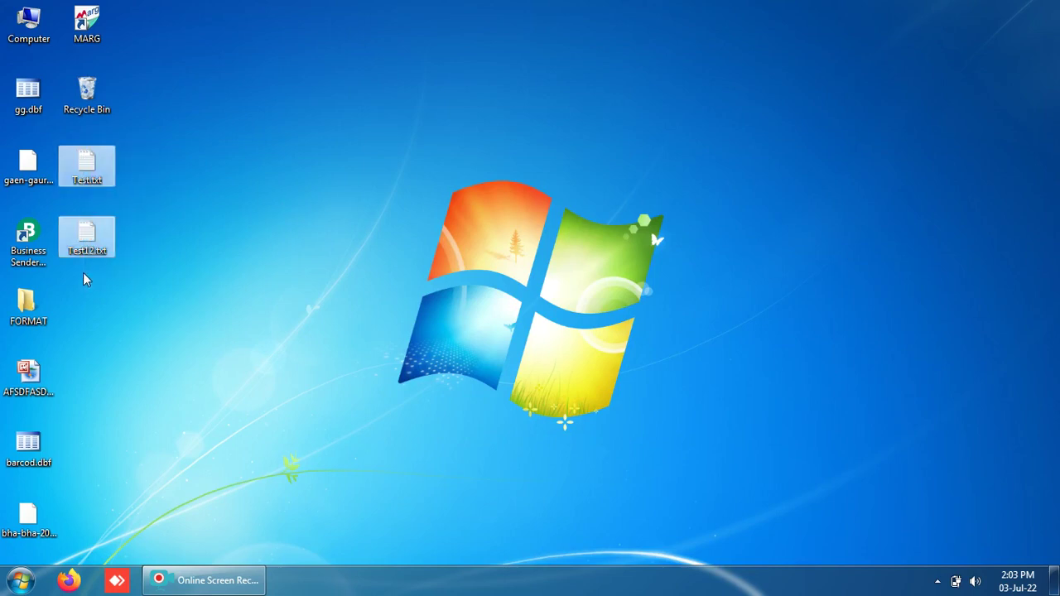
pyautogui.click(169, 273)
pyautogui.moveTo(130, 154); pyautogui.dragTo(87, 254)
pyautogui.click(92, 178)
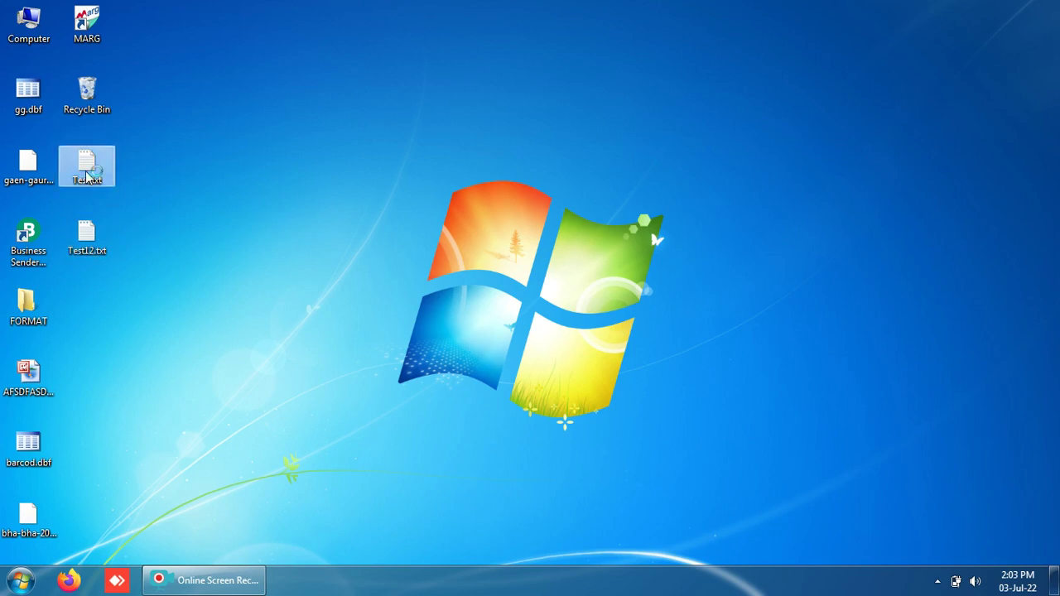
pyautogui.doubleClick(88, 176)
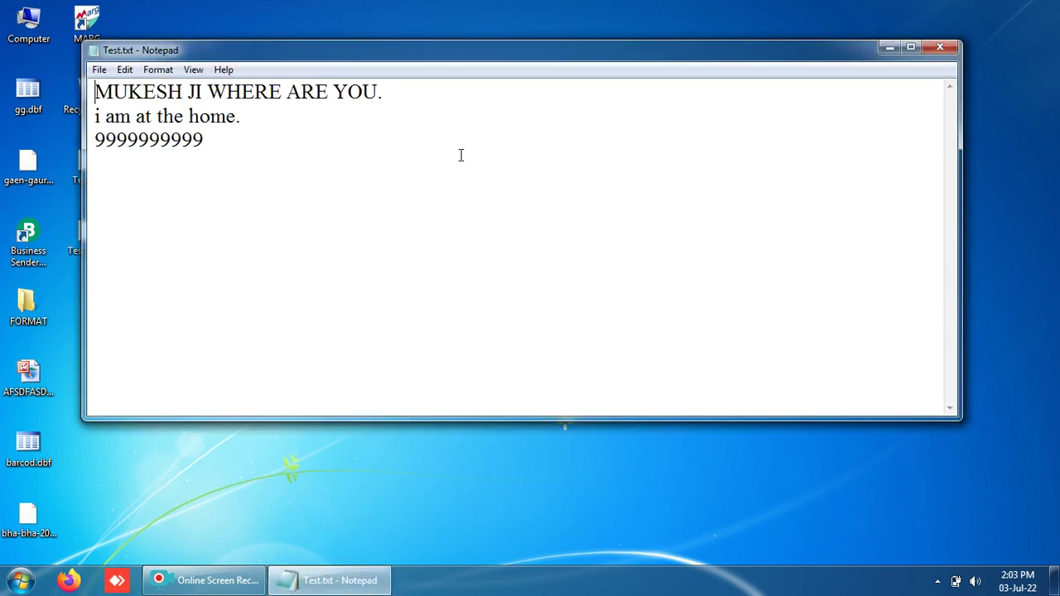
pyautogui.click(938, 49)
pyautogui.click(104, 231)
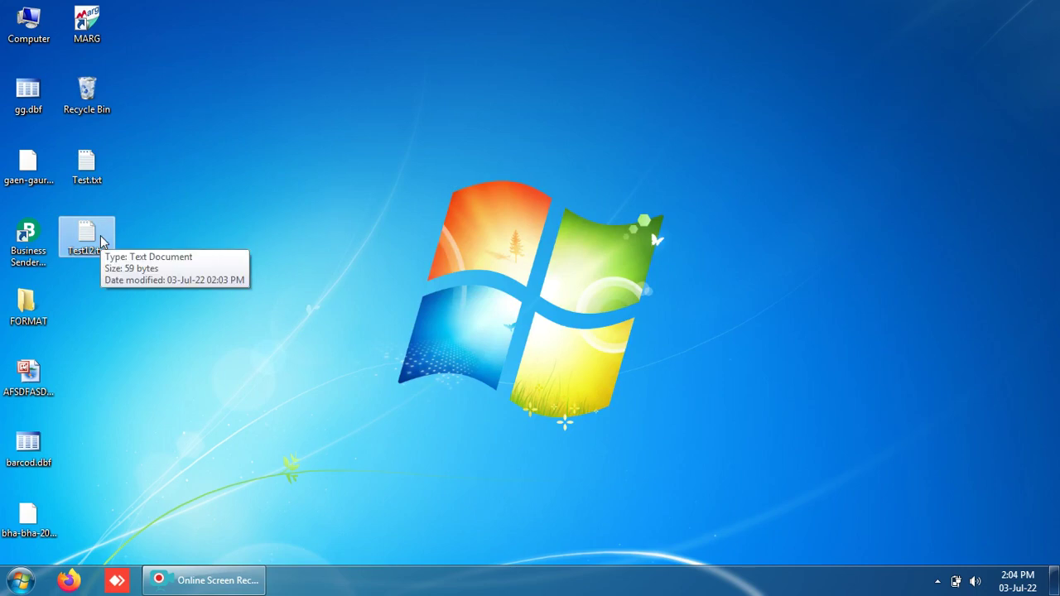
# Copy Test.txt and paste a duplicate of it onto the desktop
pyautogui.rightClick(88, 179)
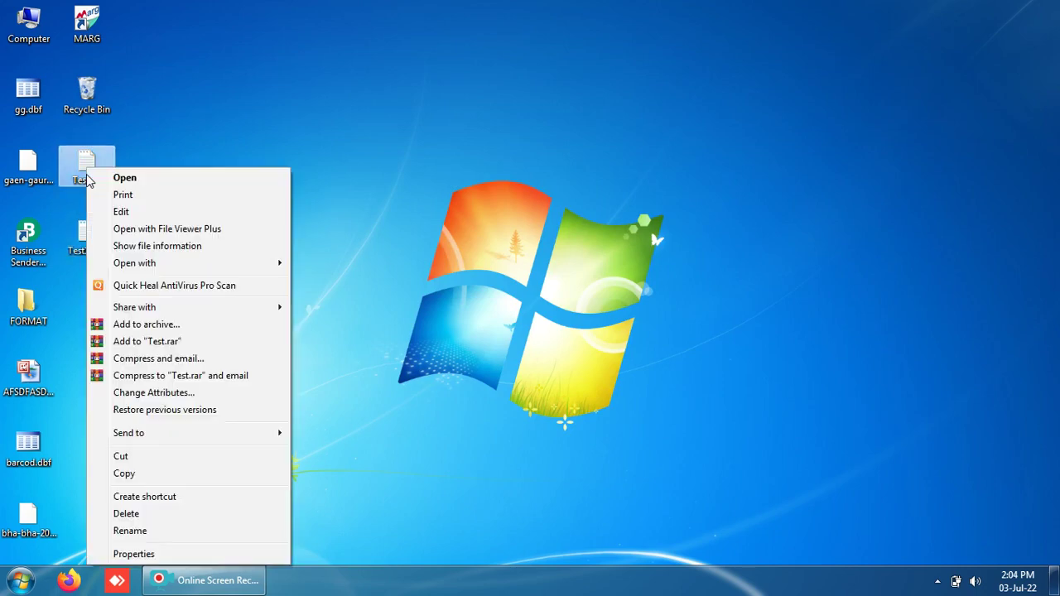
pyautogui.click(159, 486)
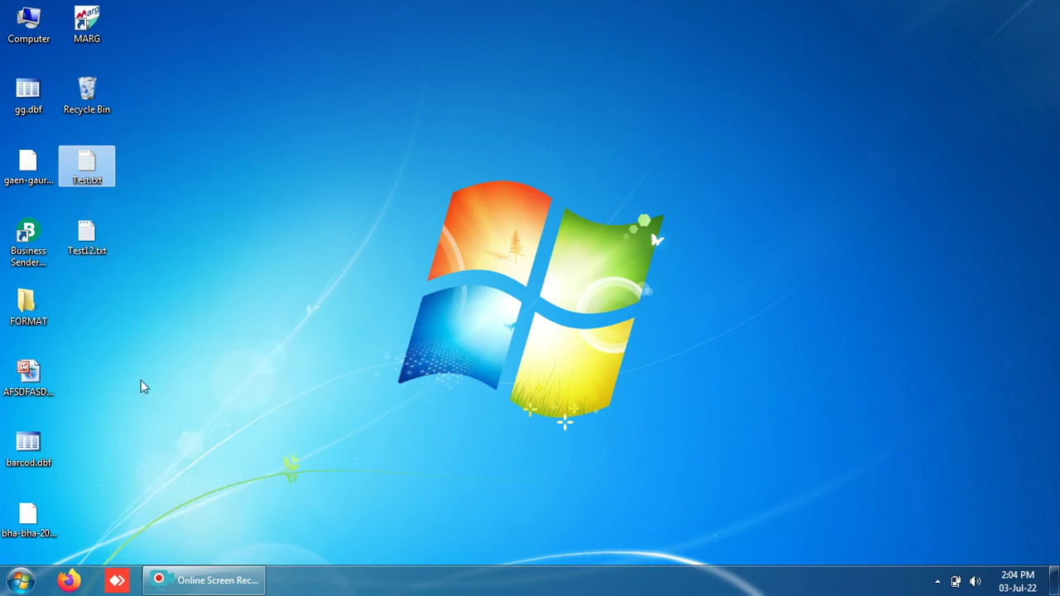
pyautogui.rightClick(129, 359)
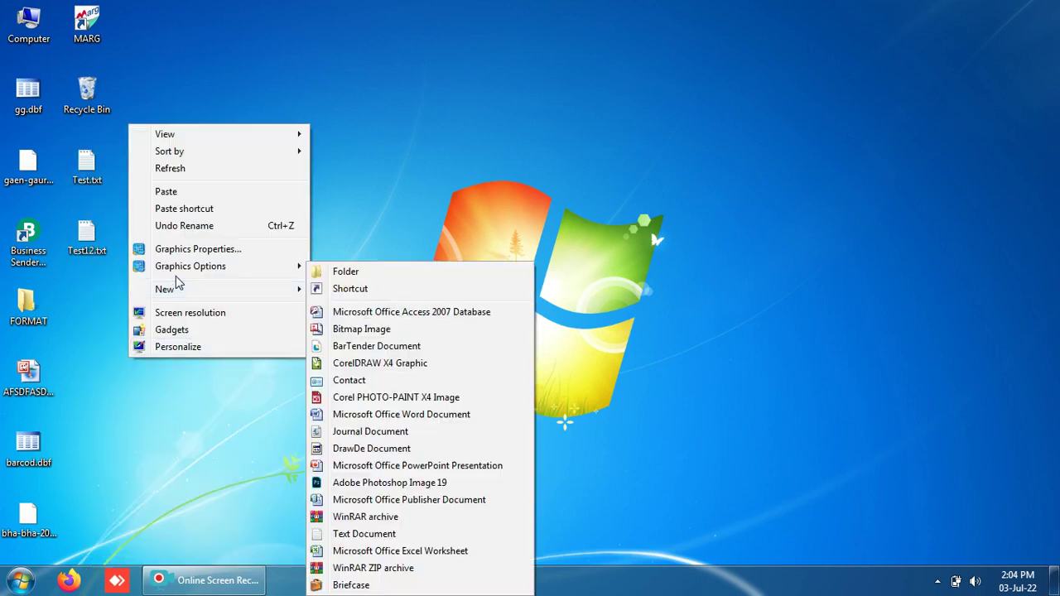
pyautogui.click(166, 193)
pyautogui.click(162, 278)
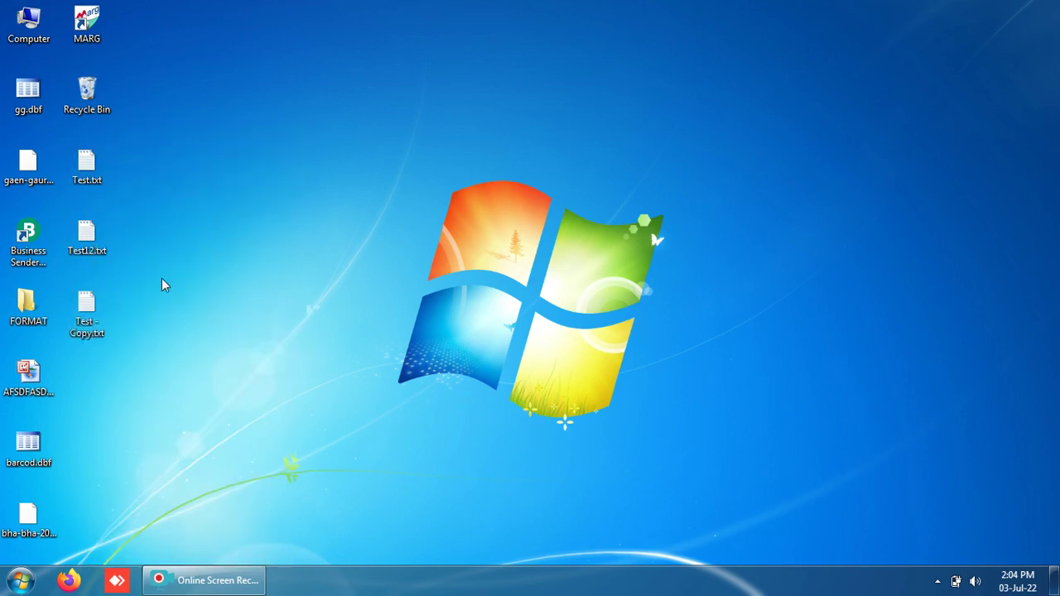
# Delete the duplicate file Test - Copy.txt from the desktop and confirm the deletion
pyautogui.click(89, 311)
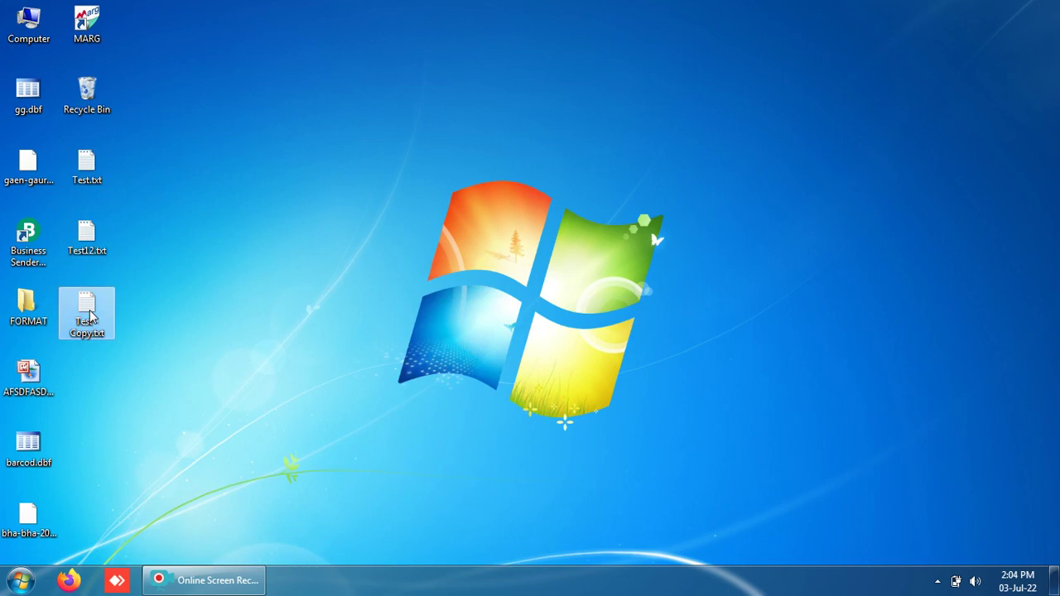
pyautogui.click(90, 240)
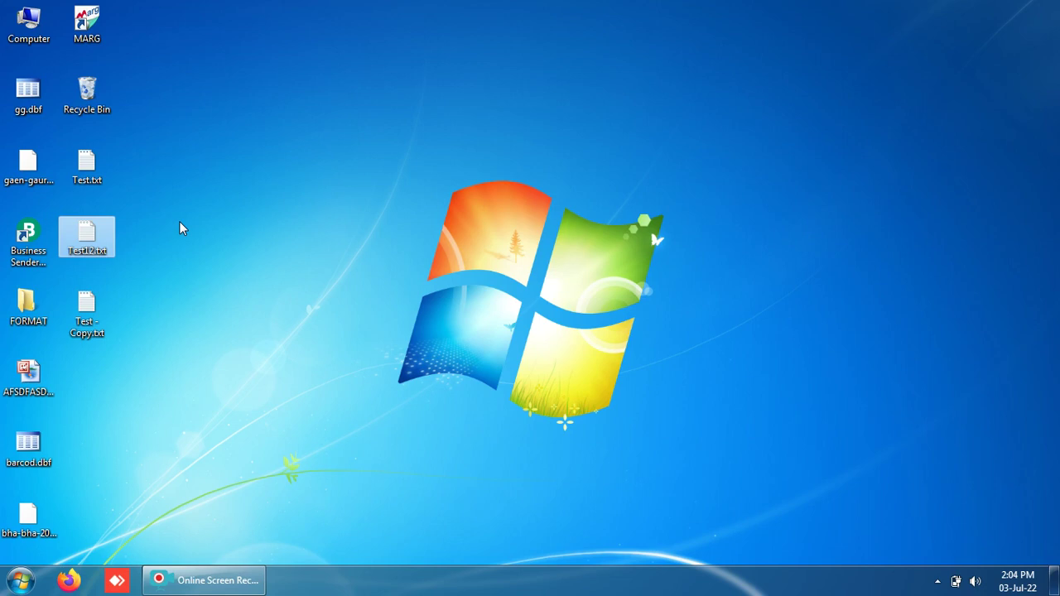
pyautogui.click(105, 322)
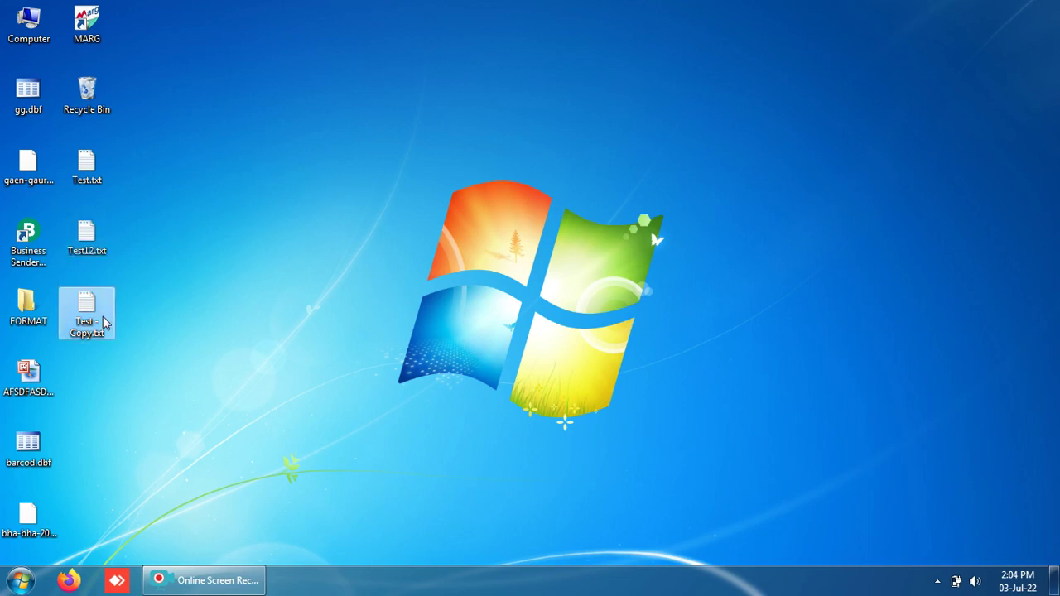
pyautogui.click(110, 246)
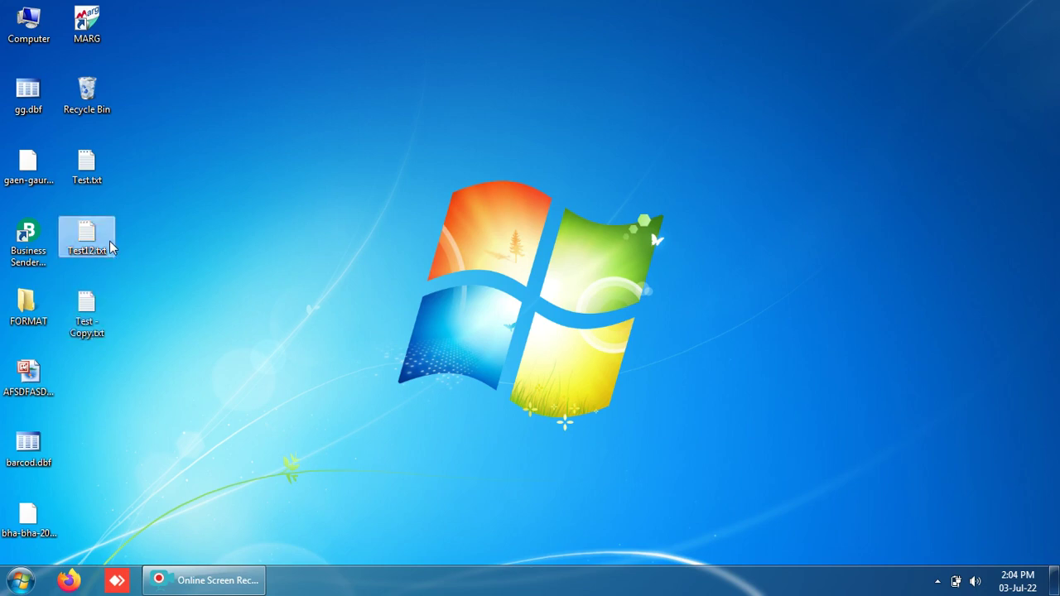
pyautogui.click(90, 306)
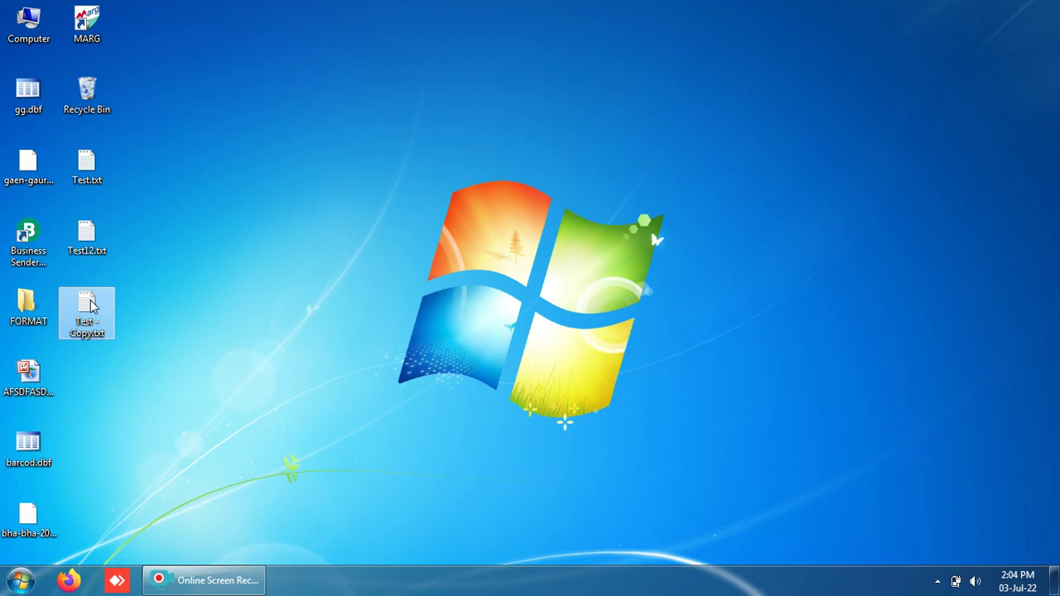
pyautogui.rightClick(91, 306)
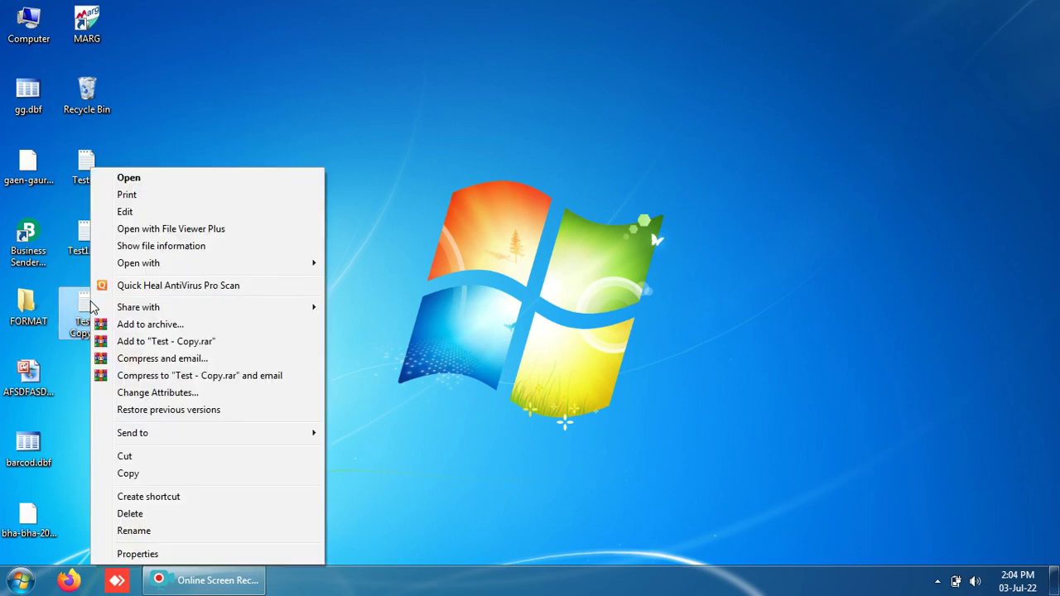
pyautogui.click(141, 515)
pyautogui.click(589, 353)
# View the contents of Test12.txt, close it, and open Test.txt from the desktop
pyautogui.doubleClick(93, 239)
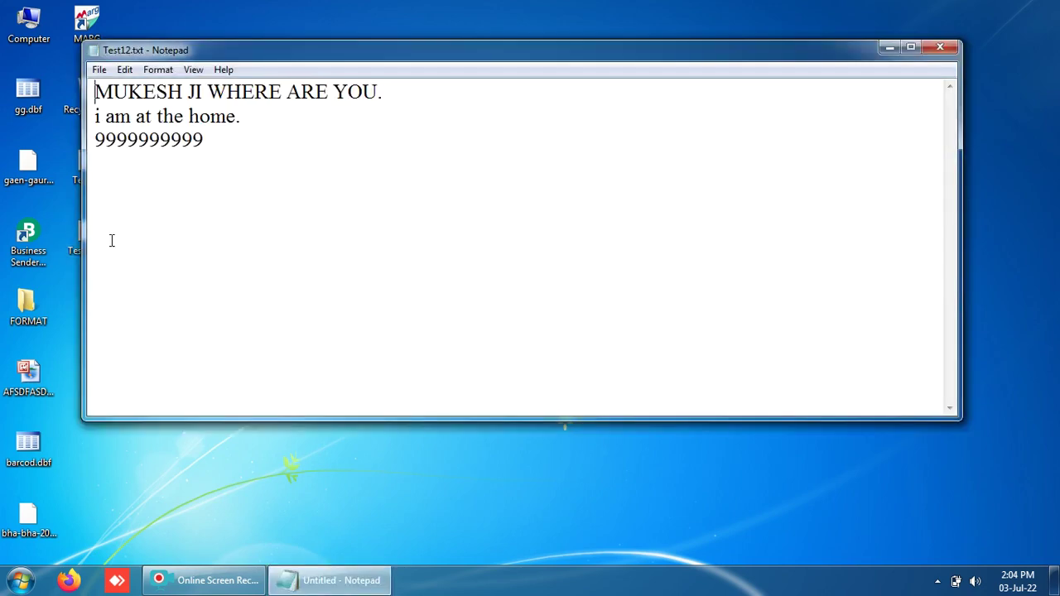
pyautogui.click(941, 47)
pyautogui.doubleClick(91, 188)
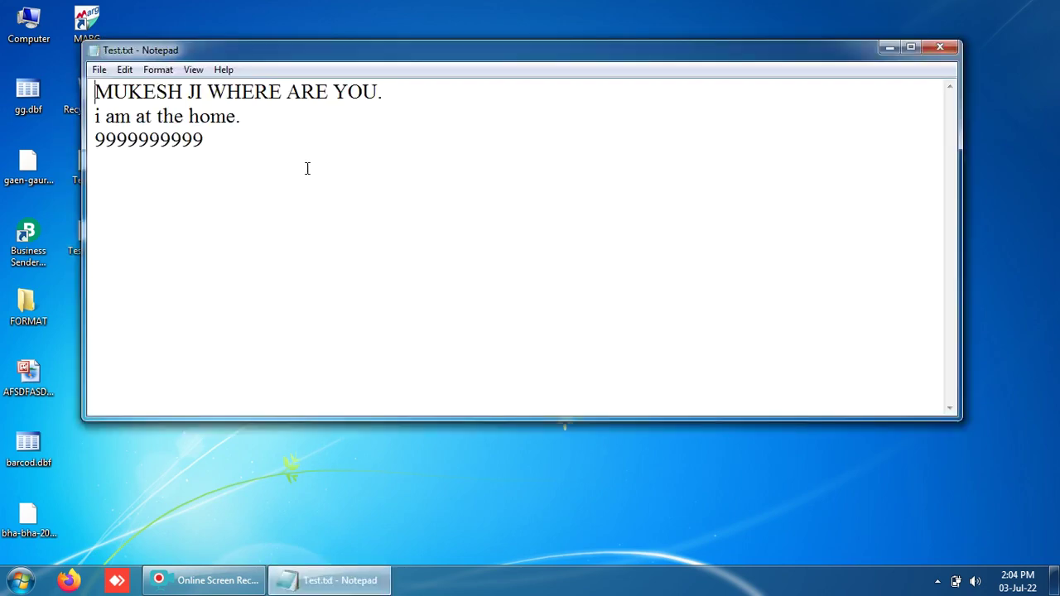
# Add the line CLT+N below the existing three lines of Test.txt, leaving a blank line between them
pyautogui.click(99, 71)
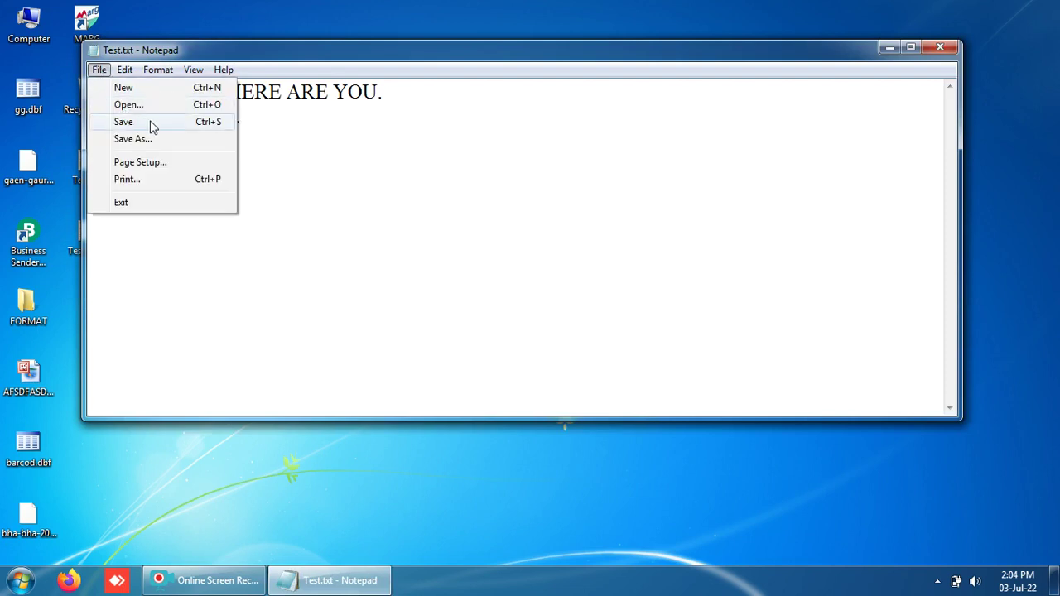
pyautogui.click(255, 125)
pyautogui.click(219, 136)
pyautogui.hotkey('ctrl', 'a')
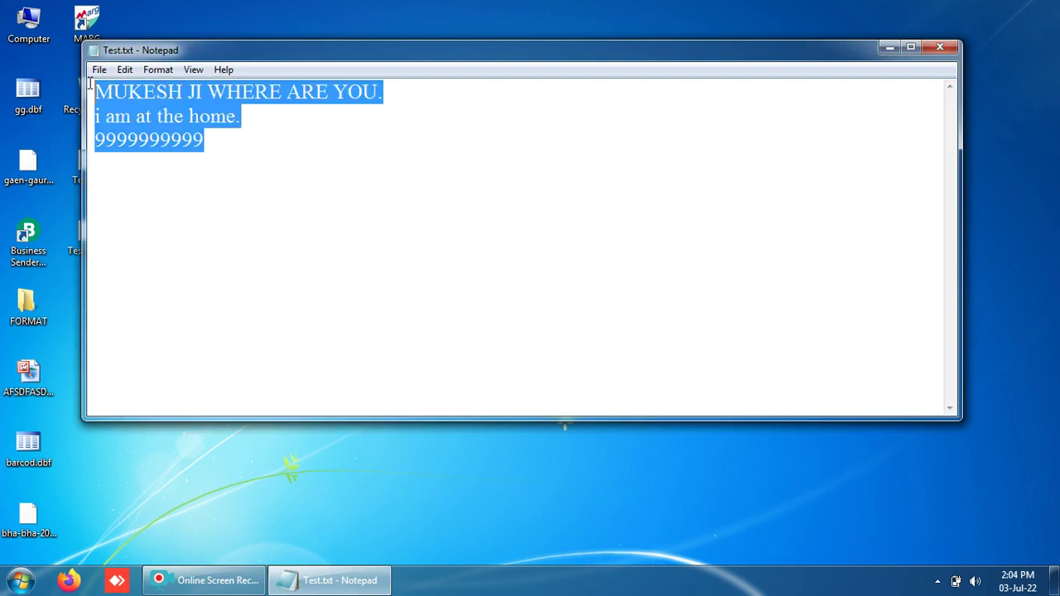
pyautogui.click(294, 155)
pyautogui.press('Return')
pyautogui.press('Return')
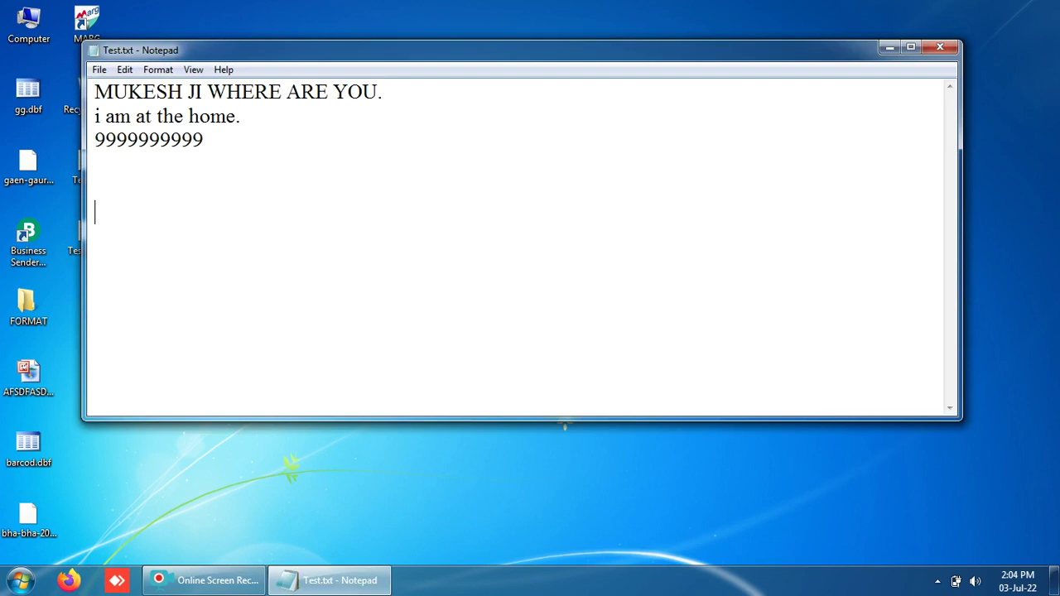
pyautogui.click(97, 71)
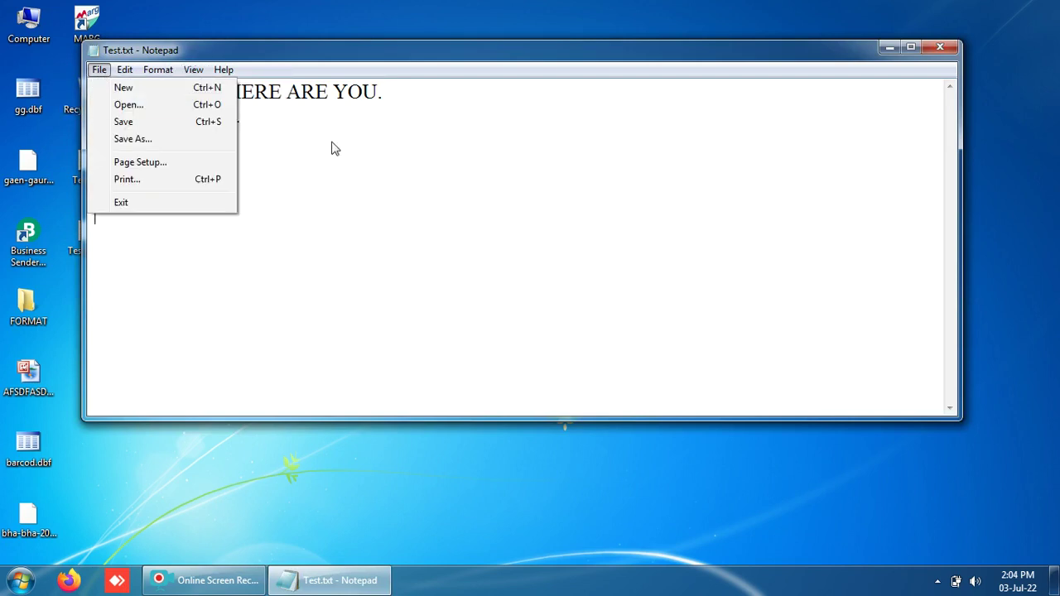
pyautogui.click(397, 179)
pyautogui.write('CLT+N')
pyautogui.press('Return')
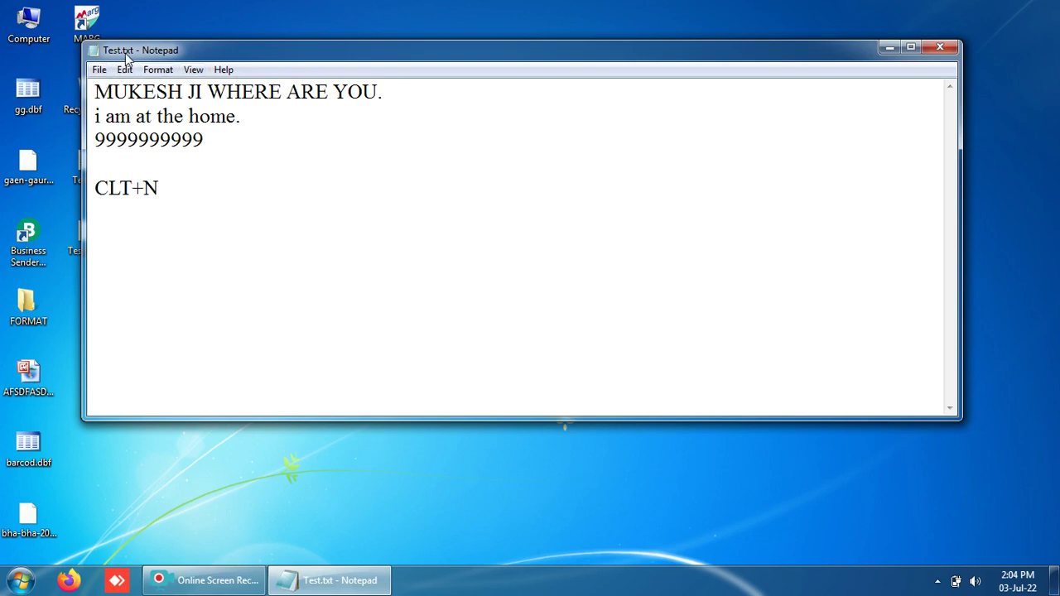
# Open Test12.txt from the desktop in the same window, discarding the unsaved changes to Test.txt
pyautogui.click(105, 75)
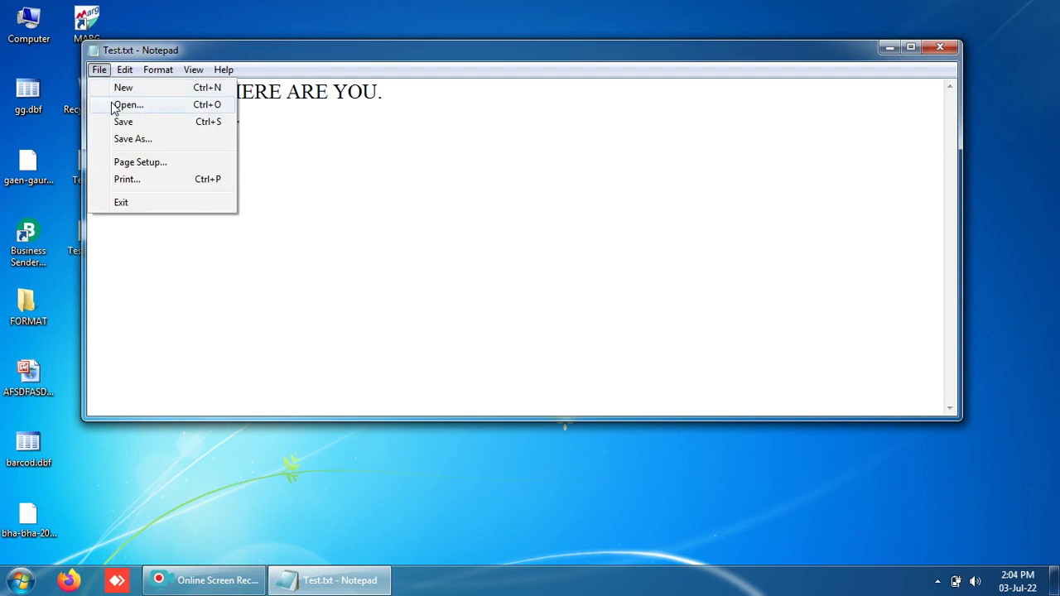
pyautogui.click(112, 104)
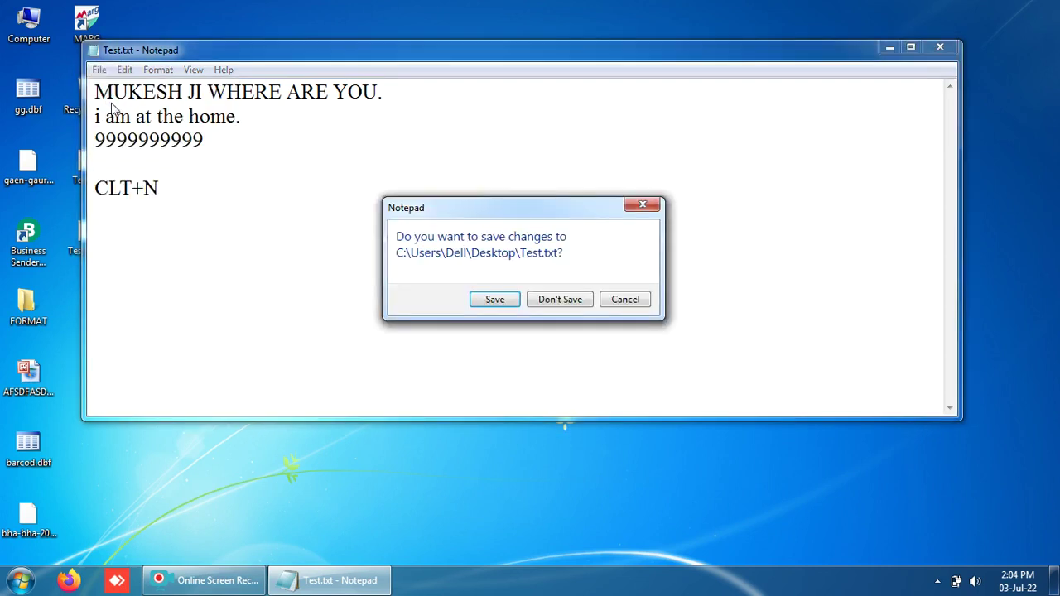
pyautogui.click(558, 300)
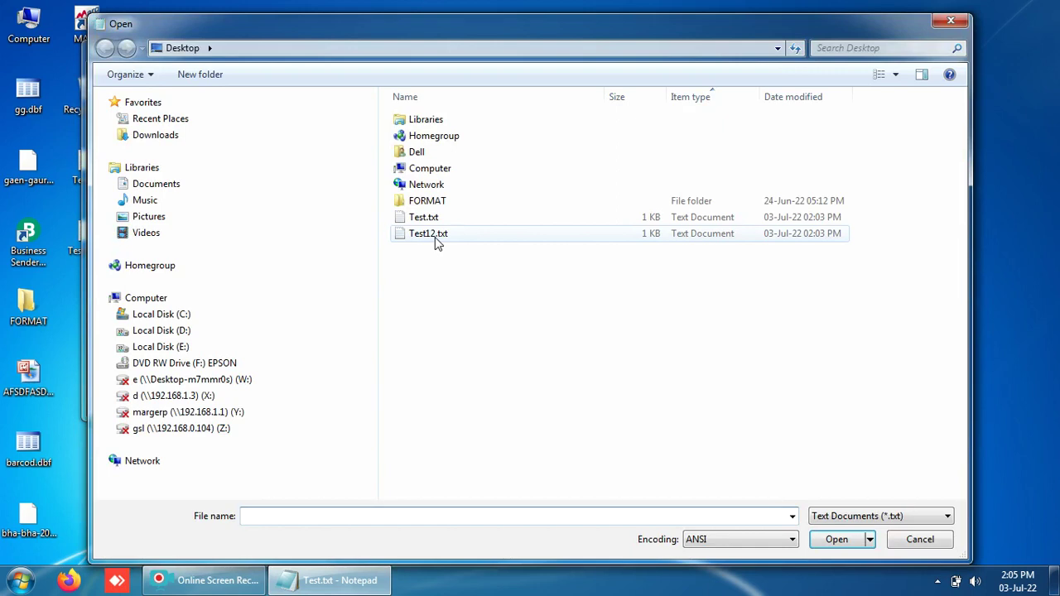
pyautogui.doubleClick(436, 235)
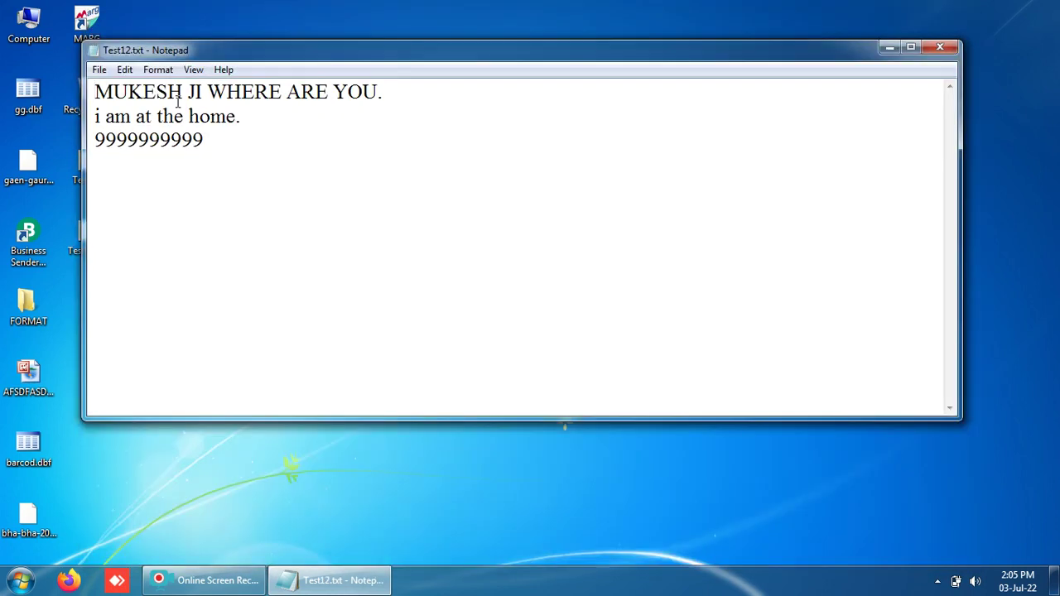
# Add the line CLT+ below the existing three lines of Test12.txt, leaving a blank line between them
pyautogui.click(230, 158)
pyautogui.press('Return')
pyautogui.write('clt')
pyautogui.press('BackSpace')
pyautogui.press('BackSpace')
pyautogui.press('BackSpace')
pyautogui.press('capslock')
pyautogui.write('CLT+')
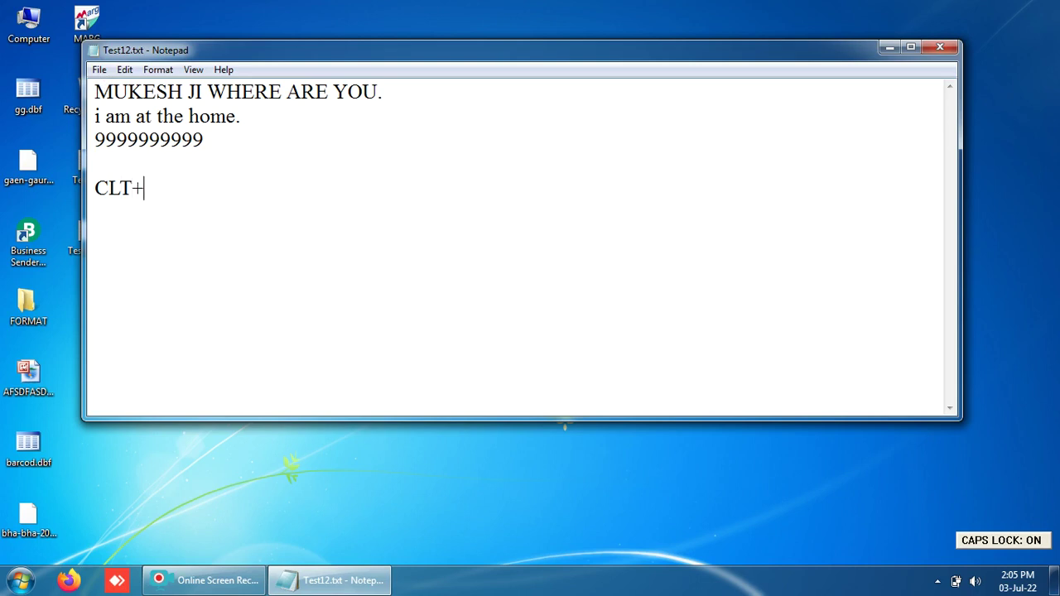
pyautogui.press('capslock')
pyautogui.write('o')
pyautogui.press('BackSpace')
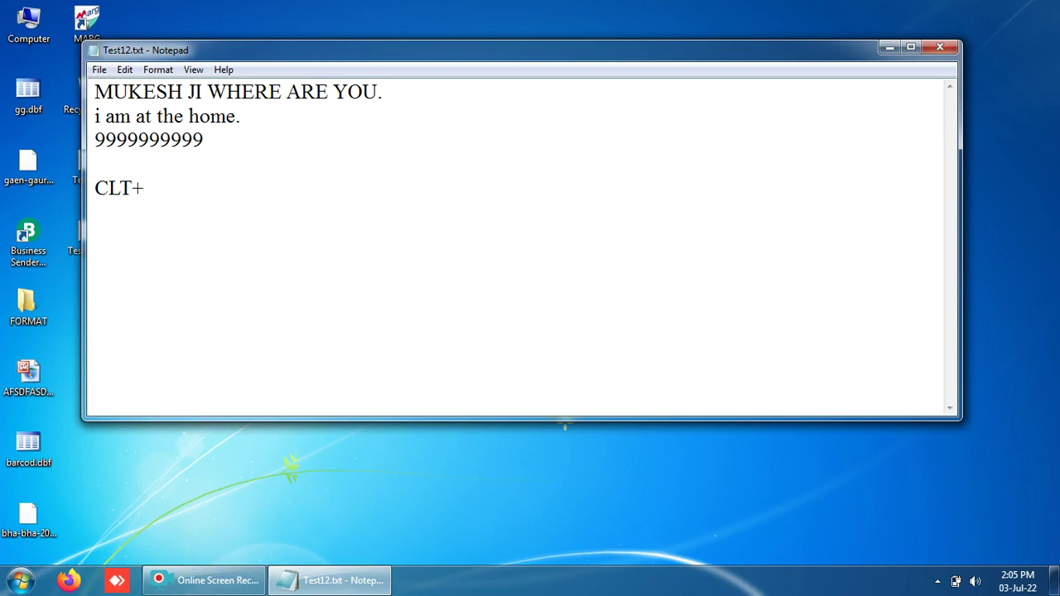
# Open Test.txt from the desktop in the same window, discarding the unsaved changes to Test12.txt
pyautogui.hotkey('ctrl', 'o')
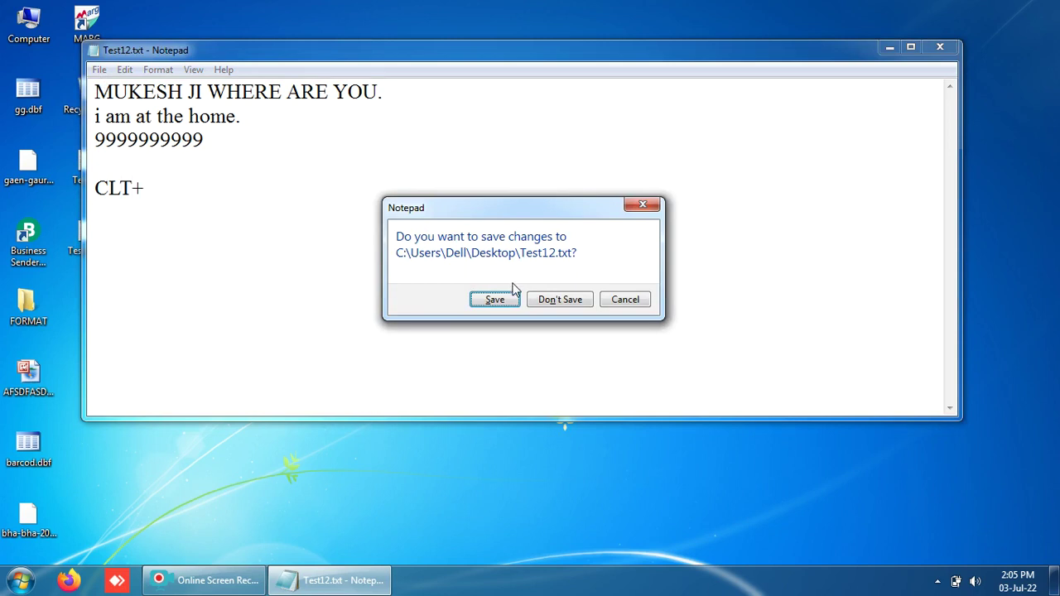
pyautogui.click(552, 303)
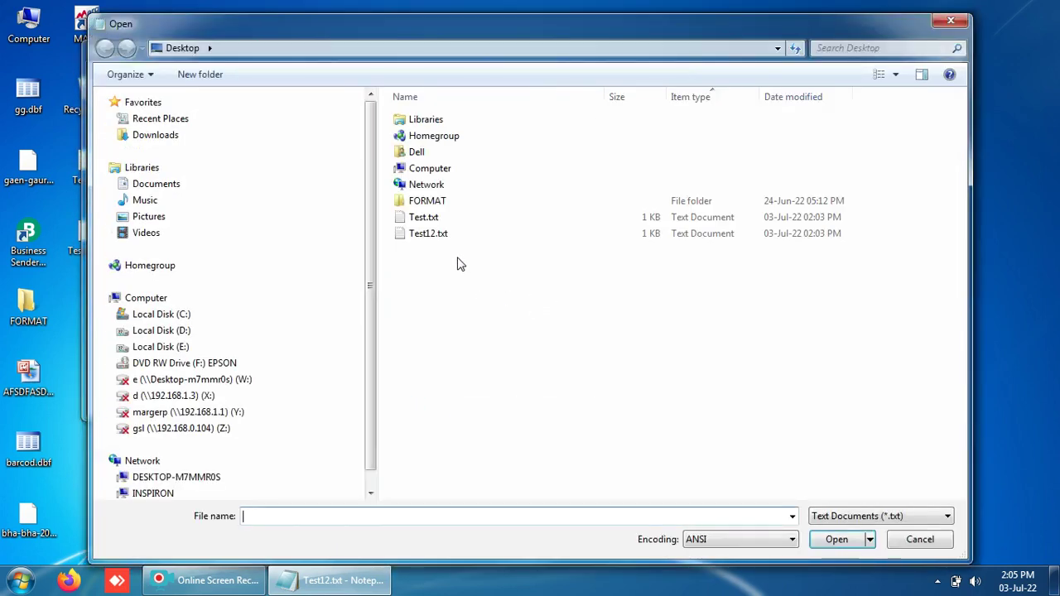
pyautogui.doubleClick(428, 217)
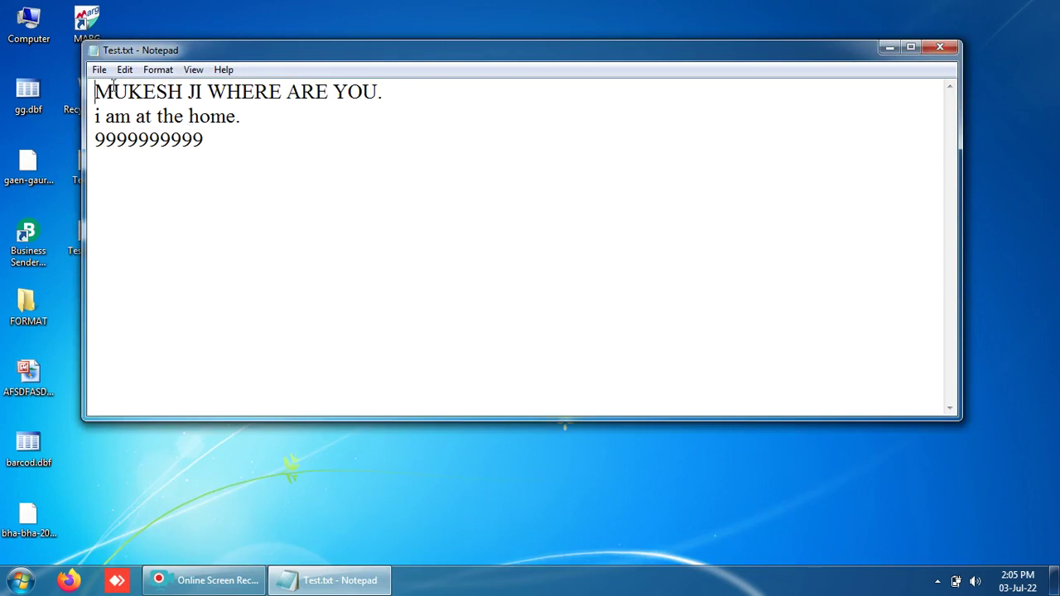
# Create a new text document and enter the line THE CITY IS GREEN
pyautogui.hotkey('ctrl', 'n')
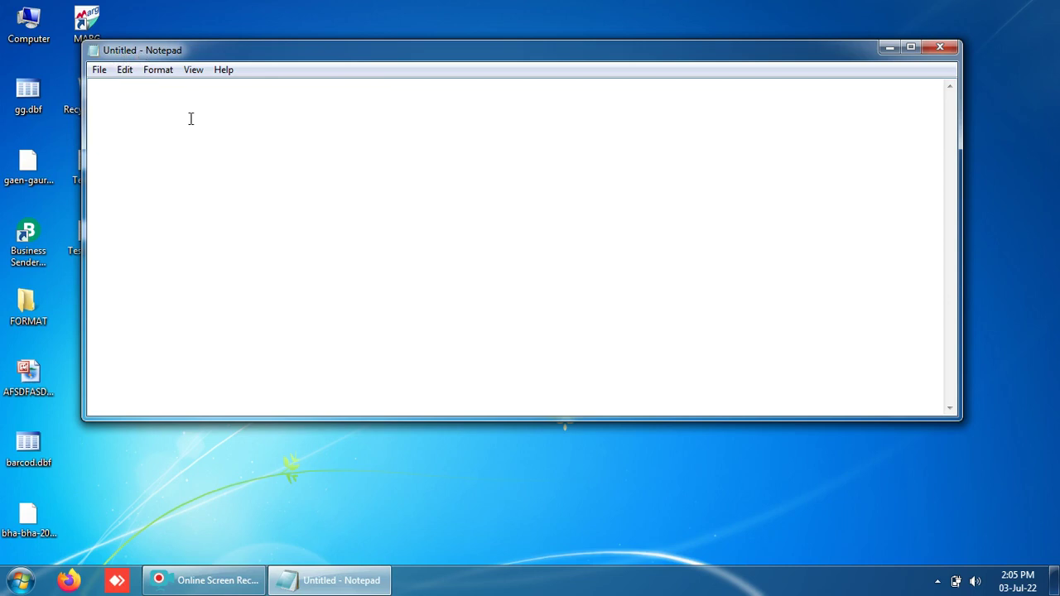
pyautogui.write('THE')
pyautogui.write('CIT')
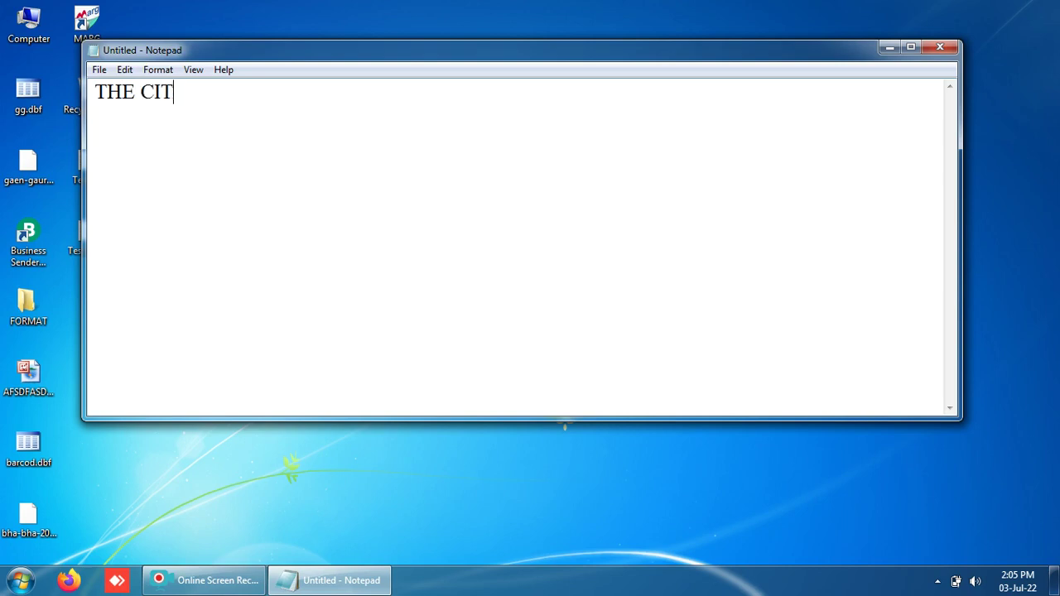
pyautogui.write('Y IS GREEN')
pyautogui.press('Return')
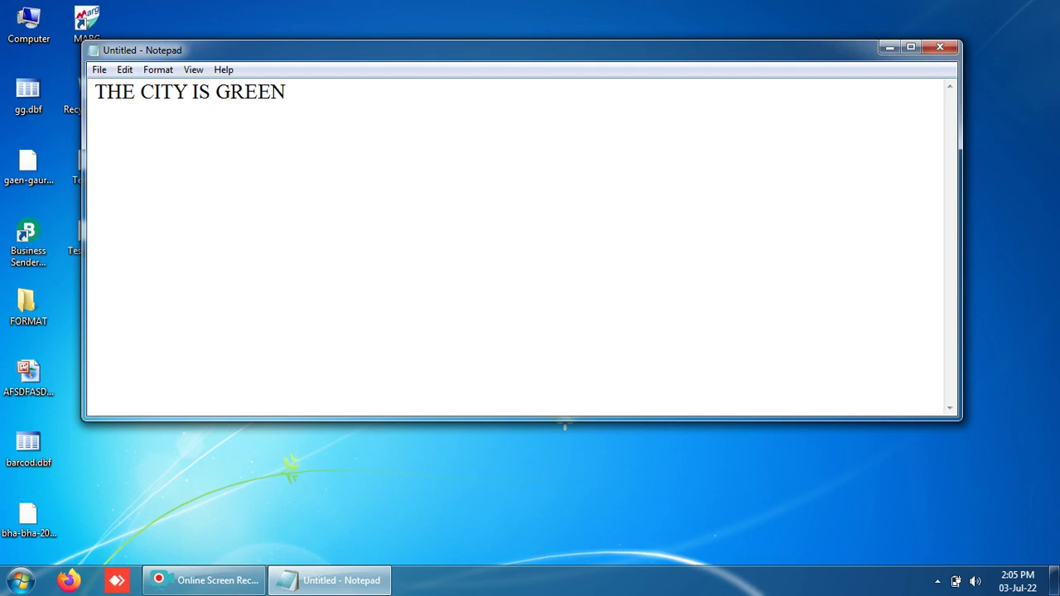
# Start saving the new document, browse the local disks D, E and C, and choose Desktop as the save location
pyautogui.click(99, 69)
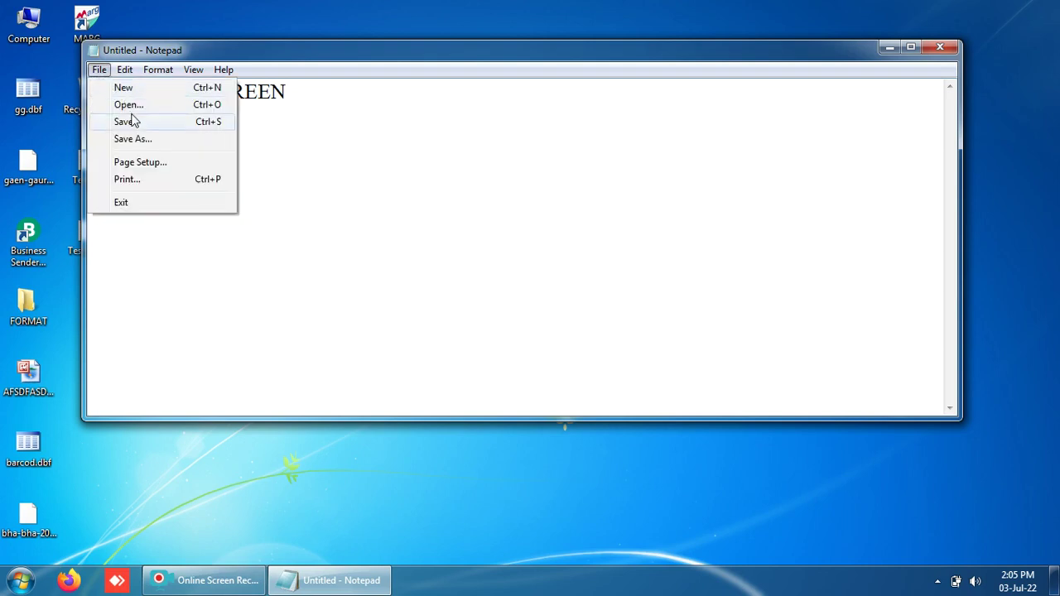
pyautogui.click(433, 232)
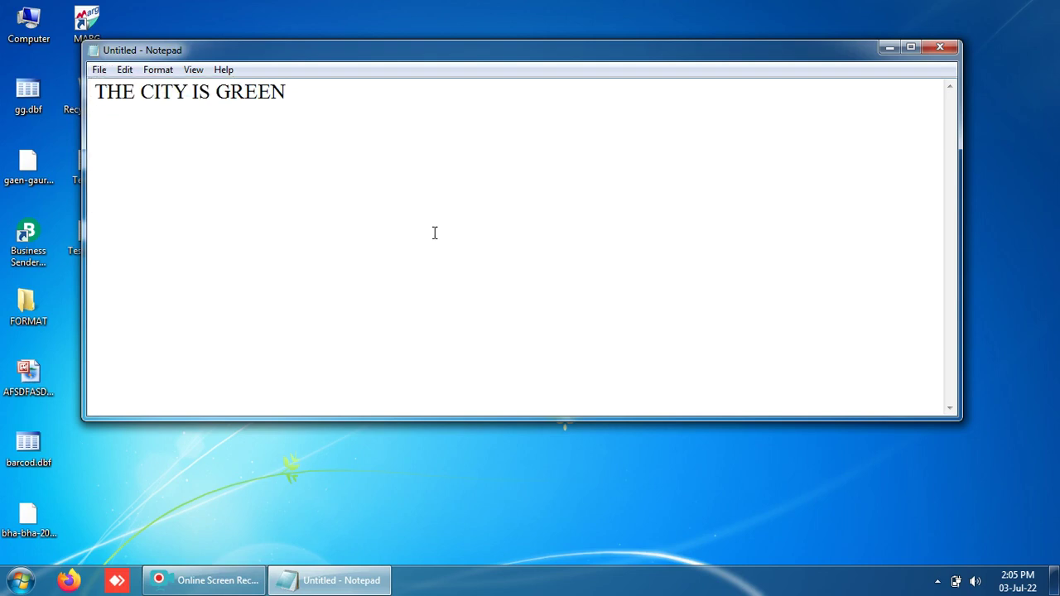
pyautogui.hotkey('ctrl', 's')
pyautogui.moveTo(313, 37); pyautogui.dragTo(348, 44)
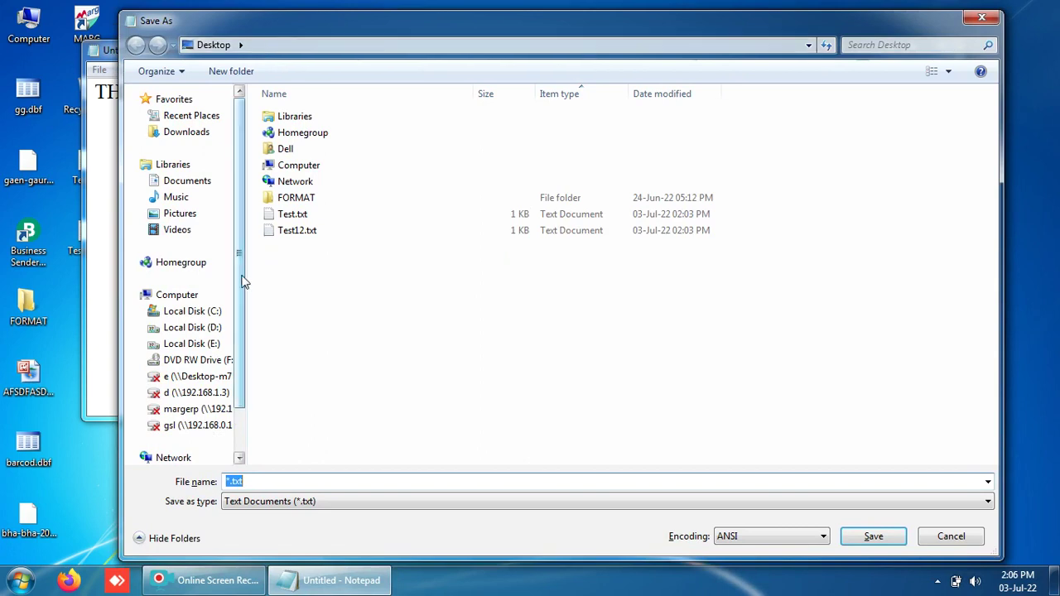
pyautogui.click(215, 311)
pyautogui.click(212, 327)
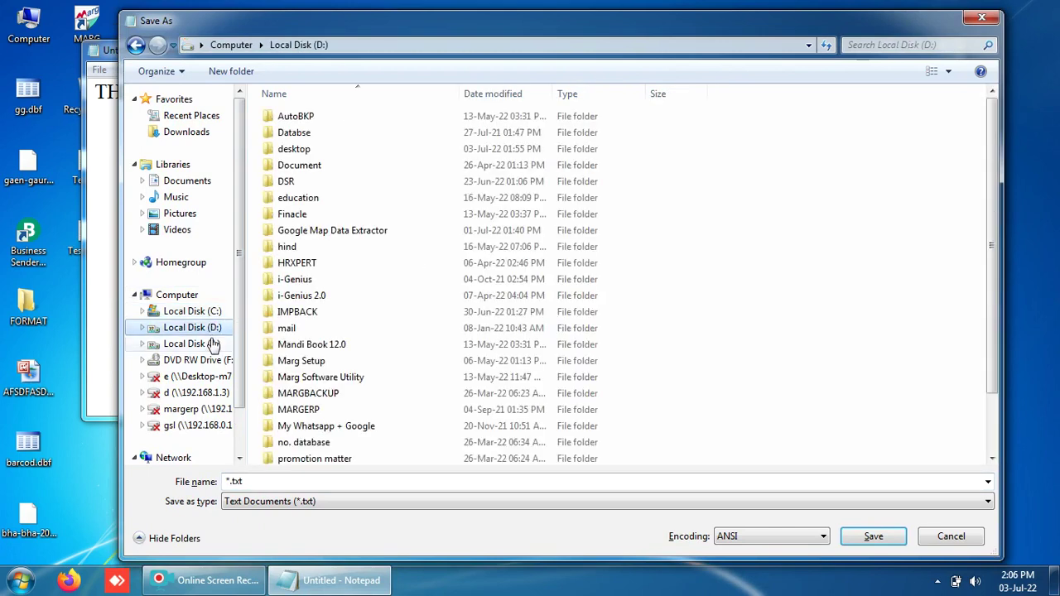
pyautogui.click(211, 343)
pyautogui.click(204, 314)
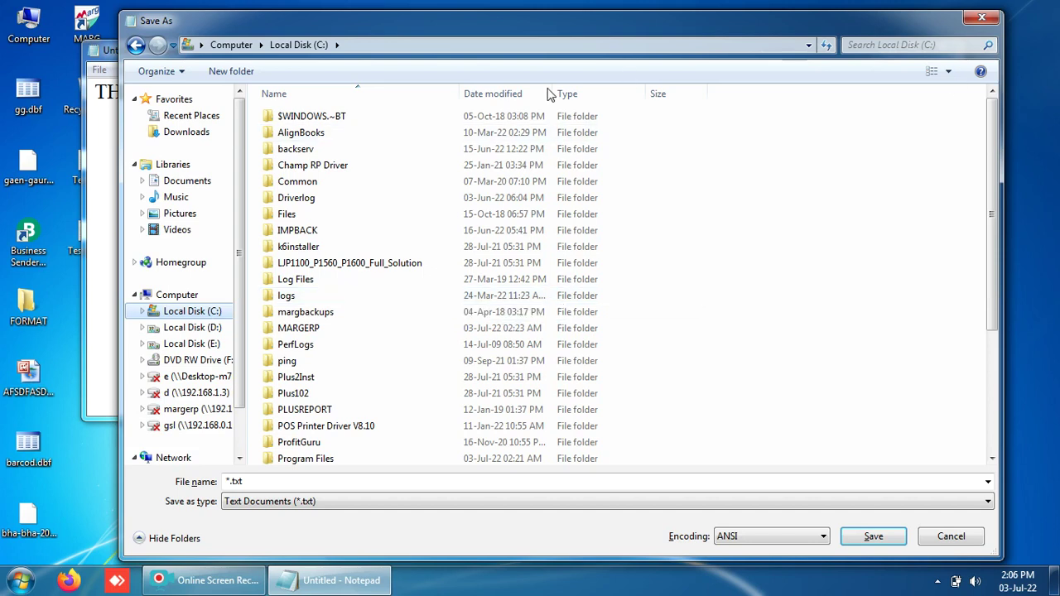
pyautogui.click(202, 46)
pyautogui.click(215, 63)
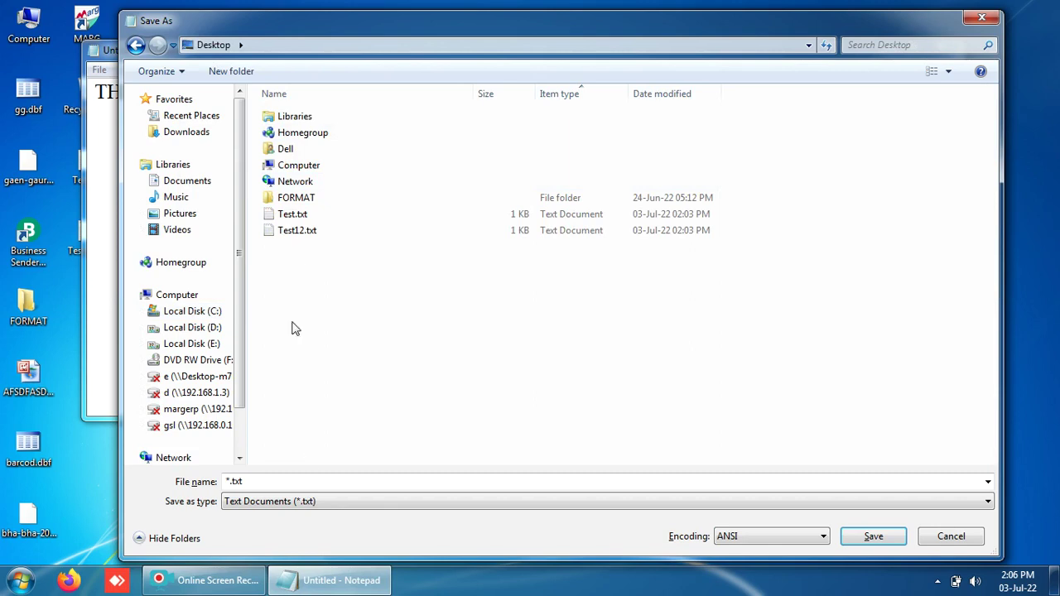
# Save the document as TEST 3 with the Text Documents (*.txt) type and close it
pyautogui.click(259, 481)
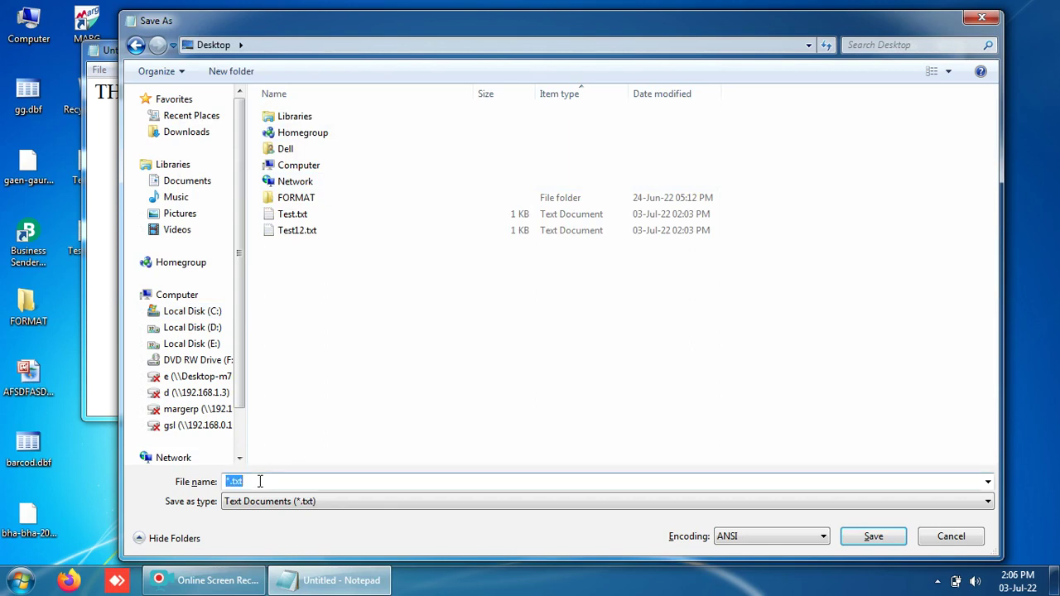
pyautogui.write('TEST ')
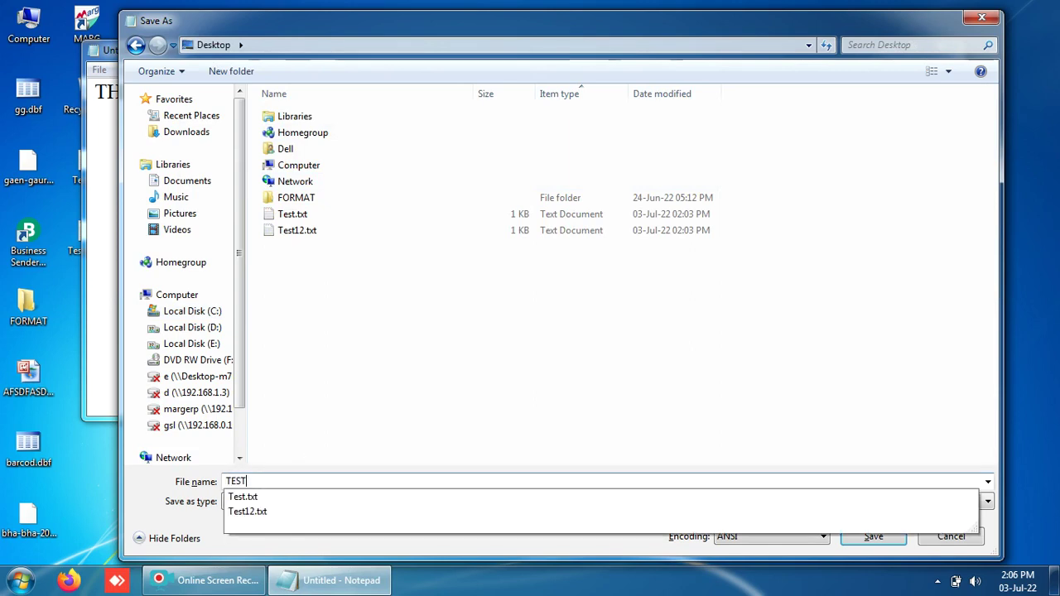
pyautogui.write('3')
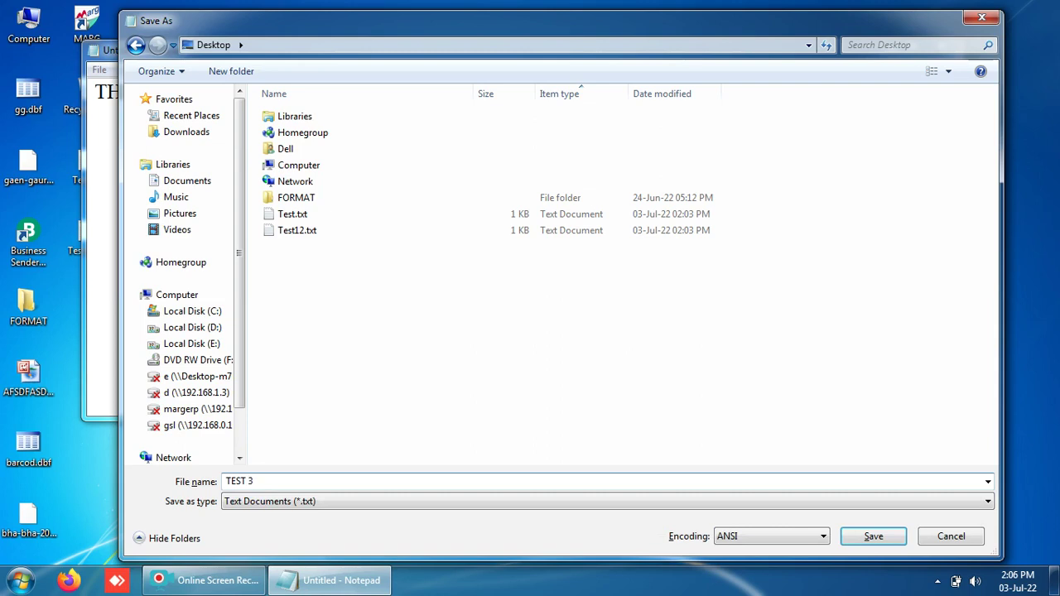
pyautogui.click(303, 513)
pyautogui.click(305, 507)
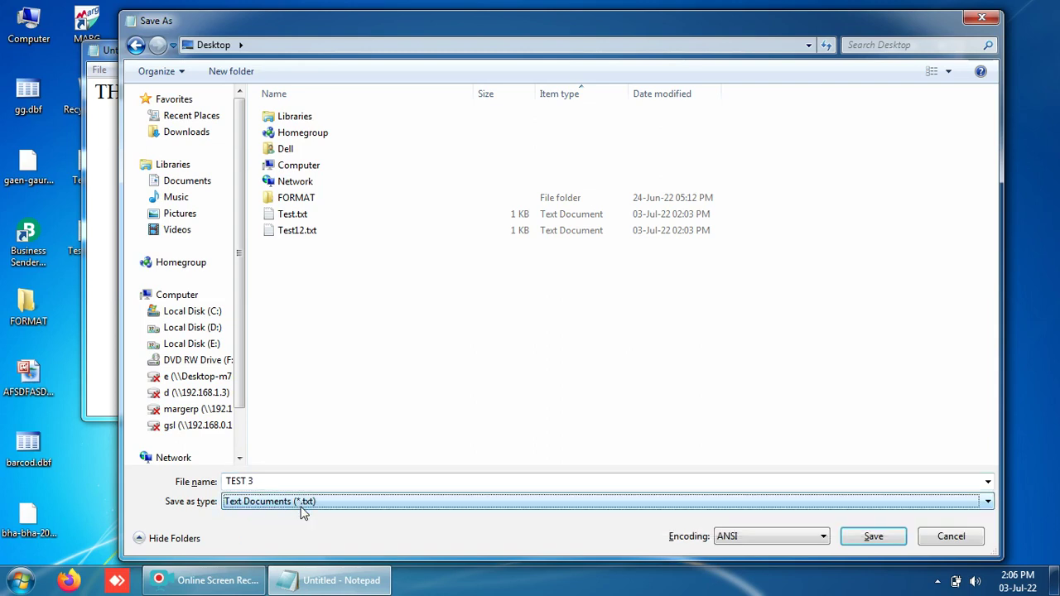
pyautogui.click(866, 534)
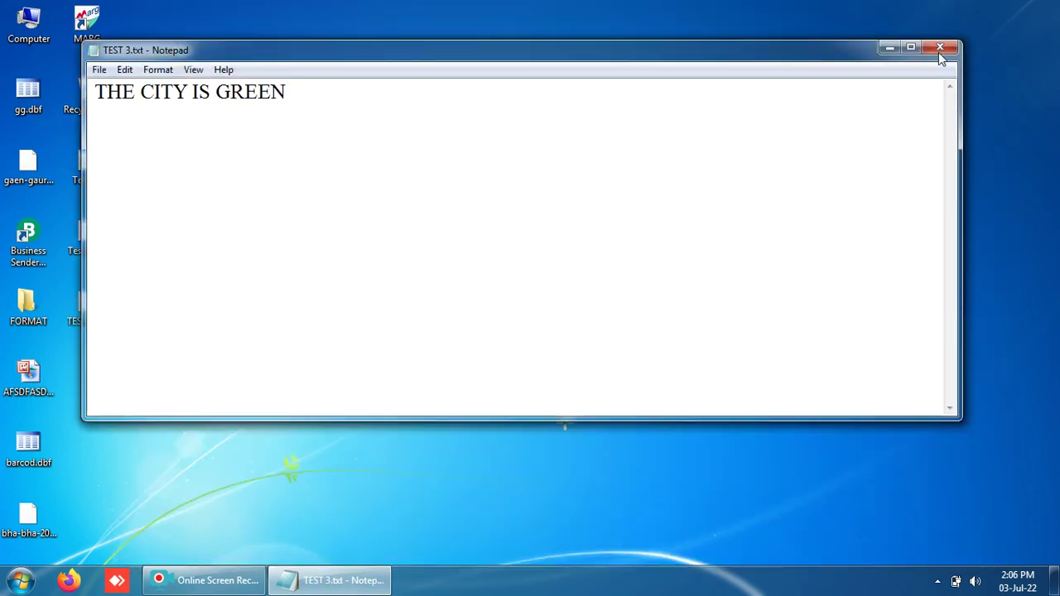
pyautogui.click(940, 47)
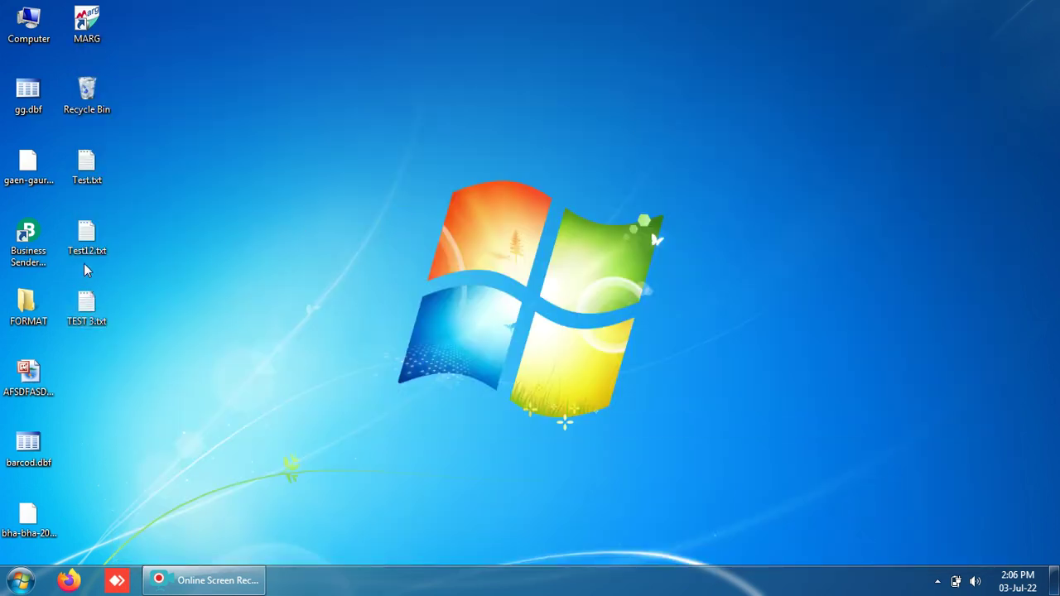
# Open Test.txt from the desktop and view the paper sizes offered in its page setup
pyautogui.doubleClick(82, 171)
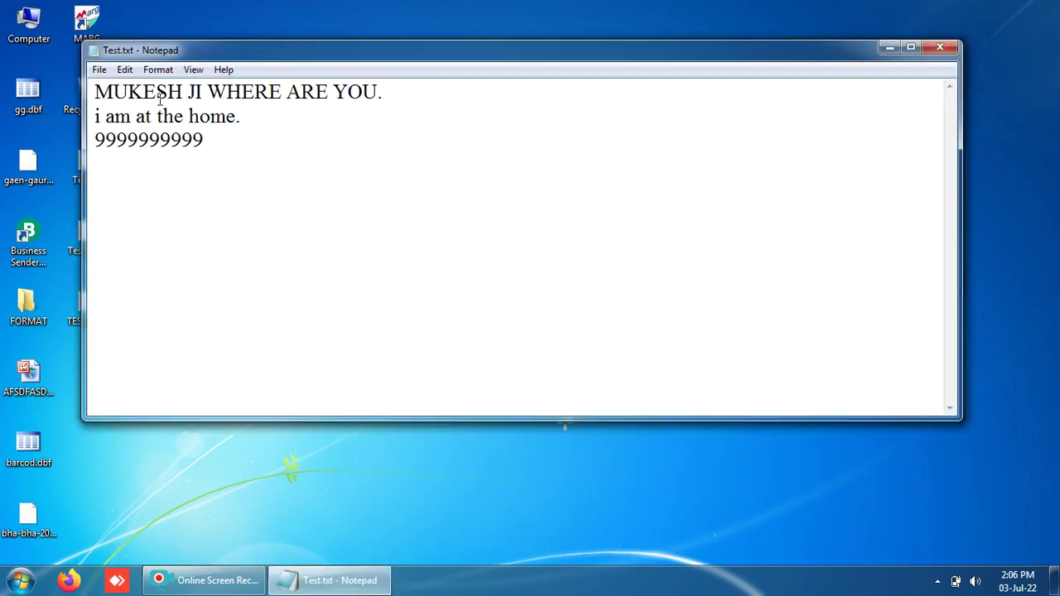
pyautogui.click(98, 71)
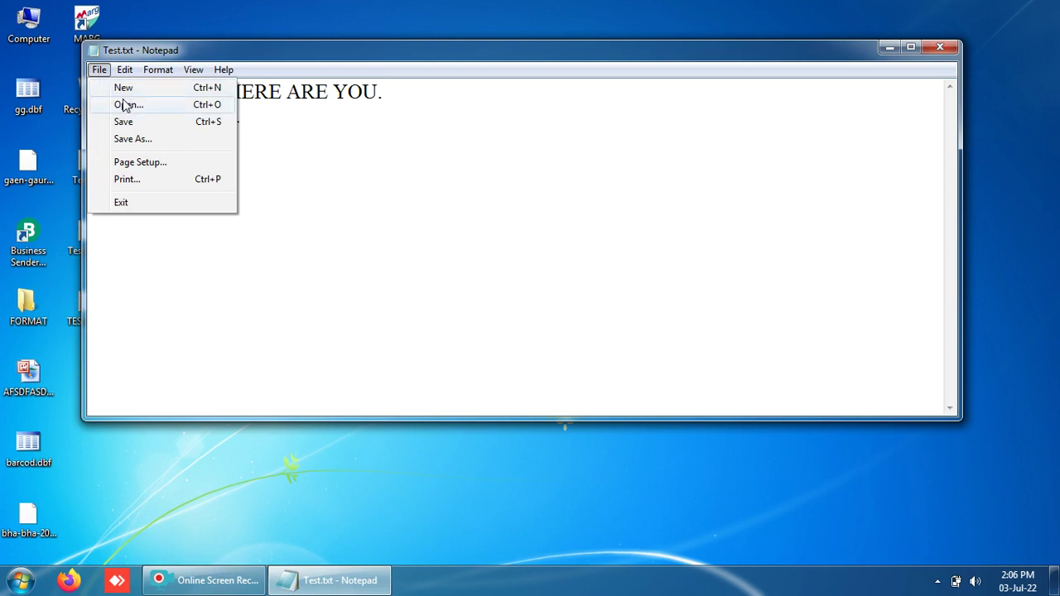
pyautogui.click(142, 163)
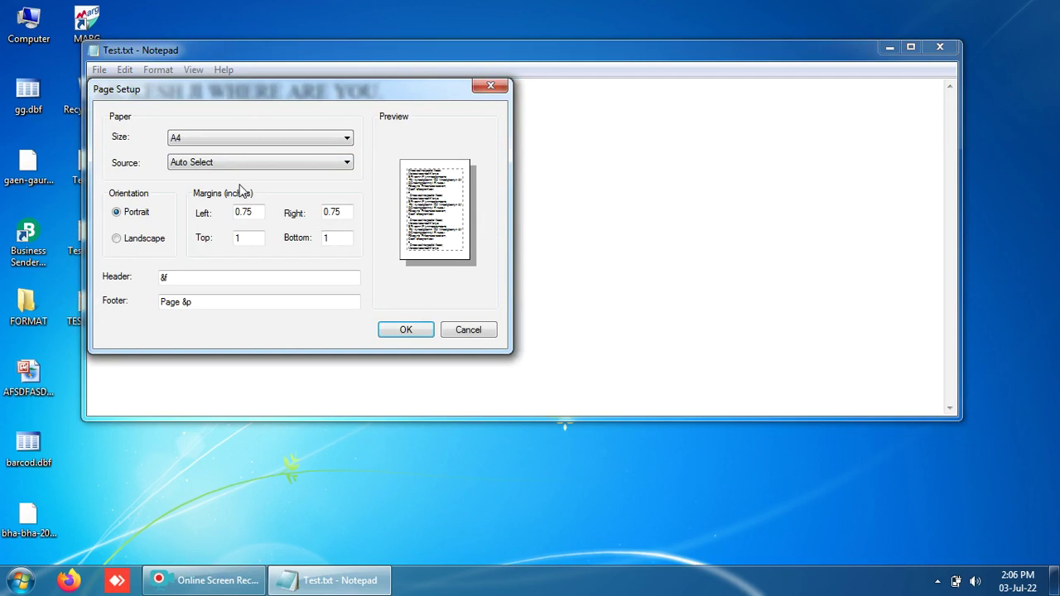
pyautogui.click(207, 143)
pyautogui.click(207, 144)
pyautogui.click(207, 144)
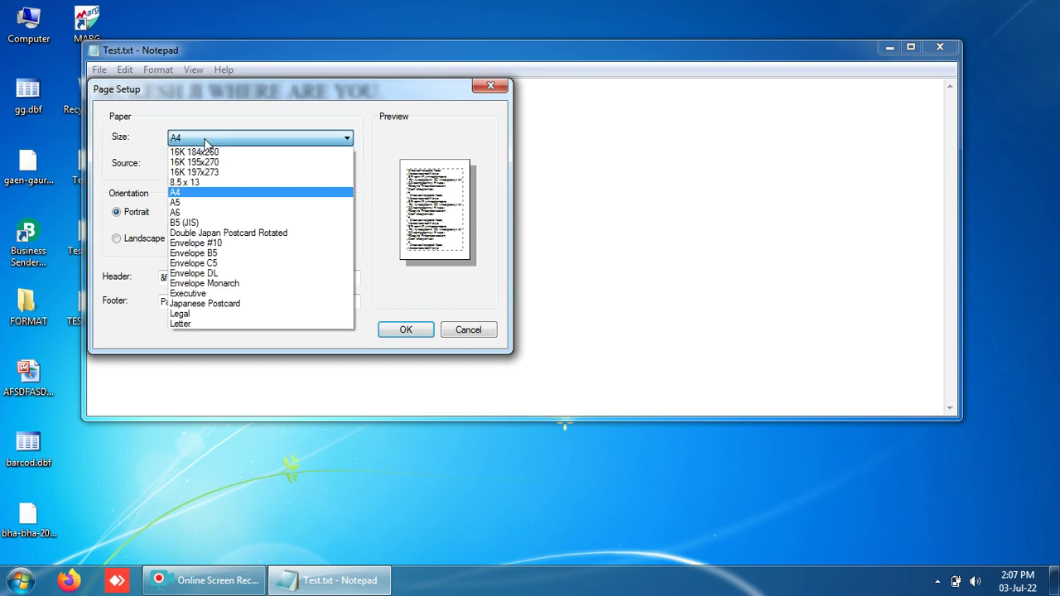
pyautogui.click(207, 144)
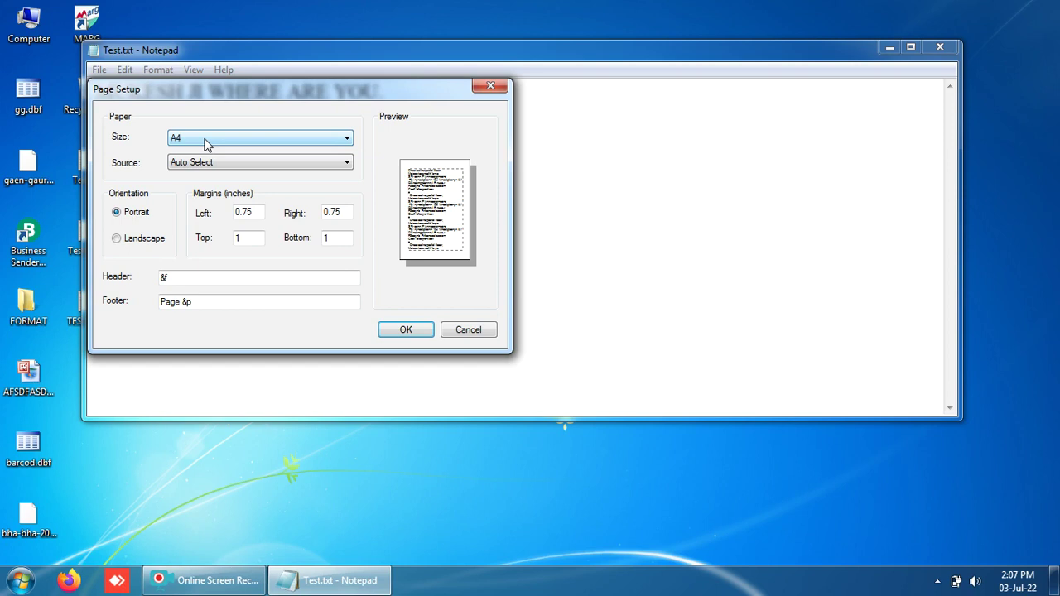
pyautogui.click(207, 145)
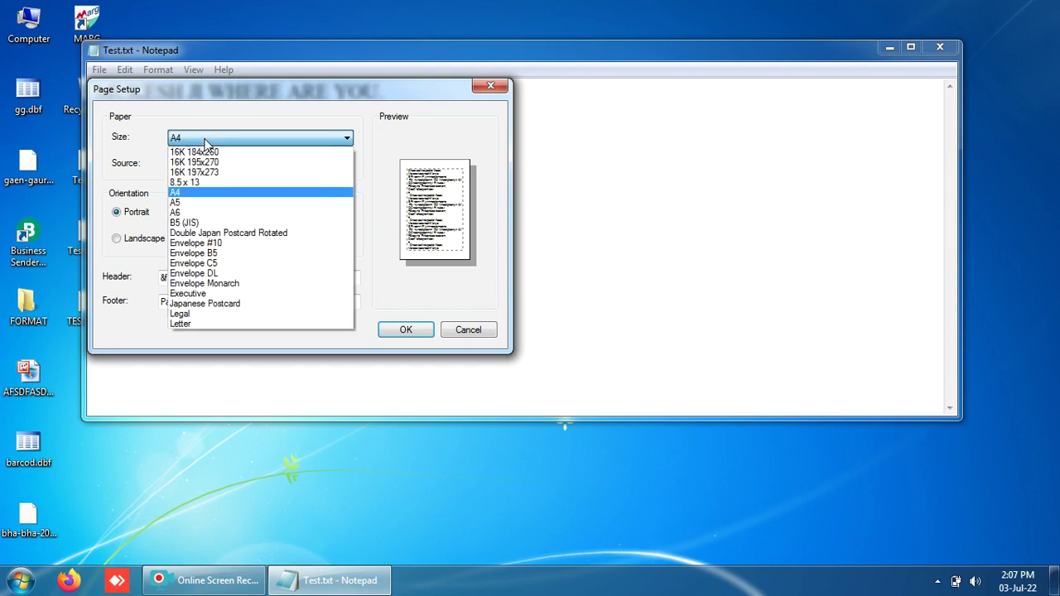
# Try the A5 and A6 paper sizes in the page setup and set the size back to A4
pyautogui.click(193, 206)
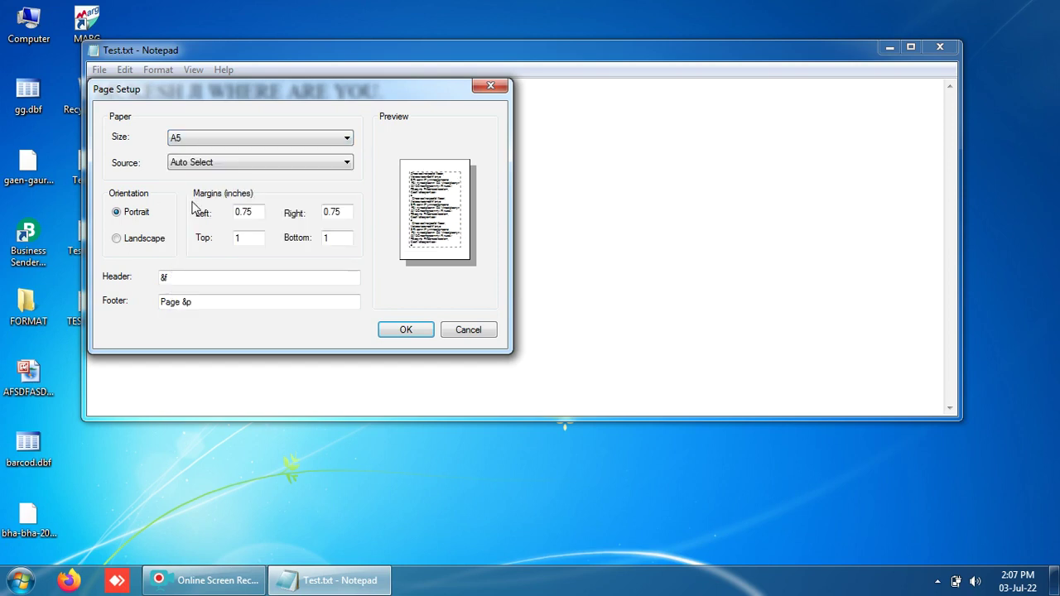
pyautogui.click(178, 141)
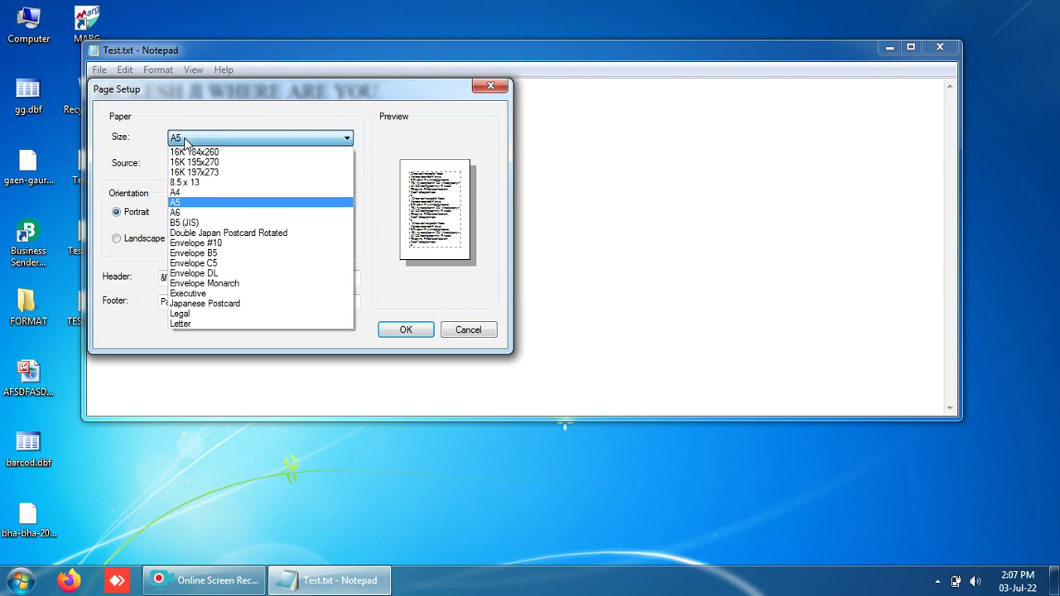
pyautogui.click(190, 213)
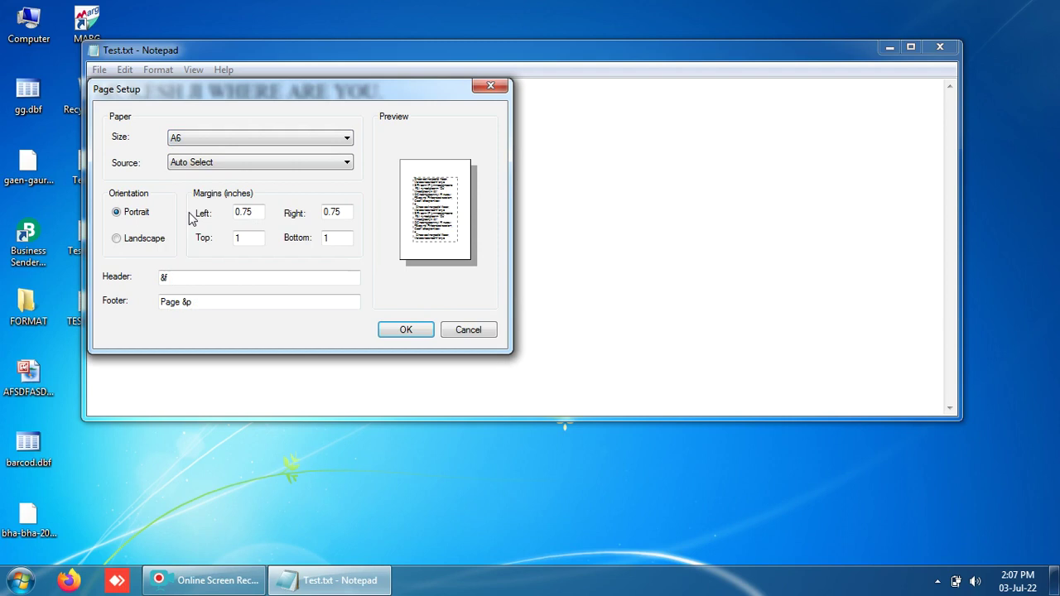
pyautogui.click(200, 139)
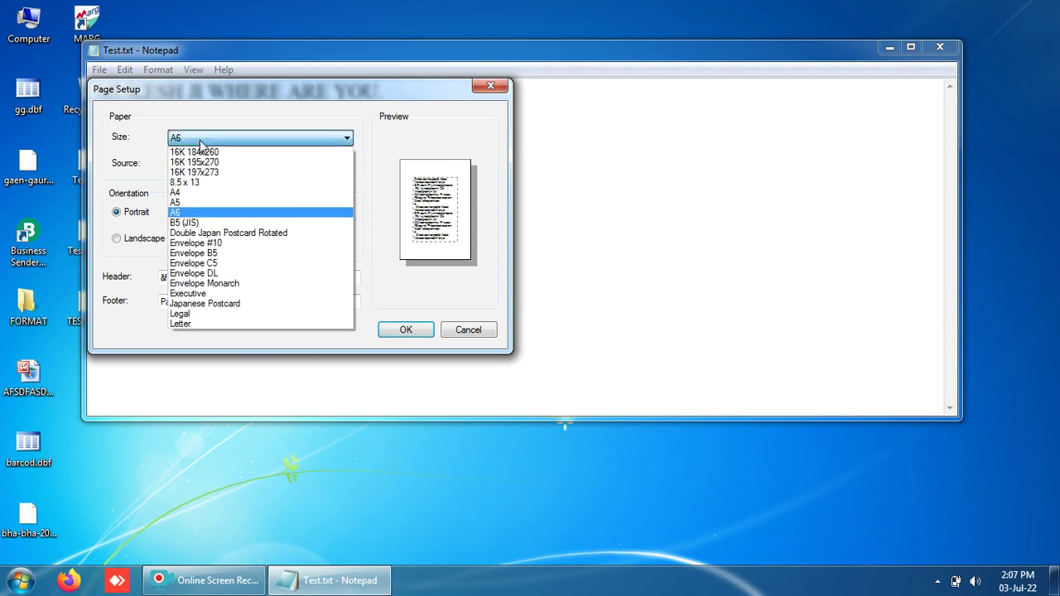
pyautogui.click(184, 191)
pyautogui.click(204, 163)
pyautogui.click(204, 163)
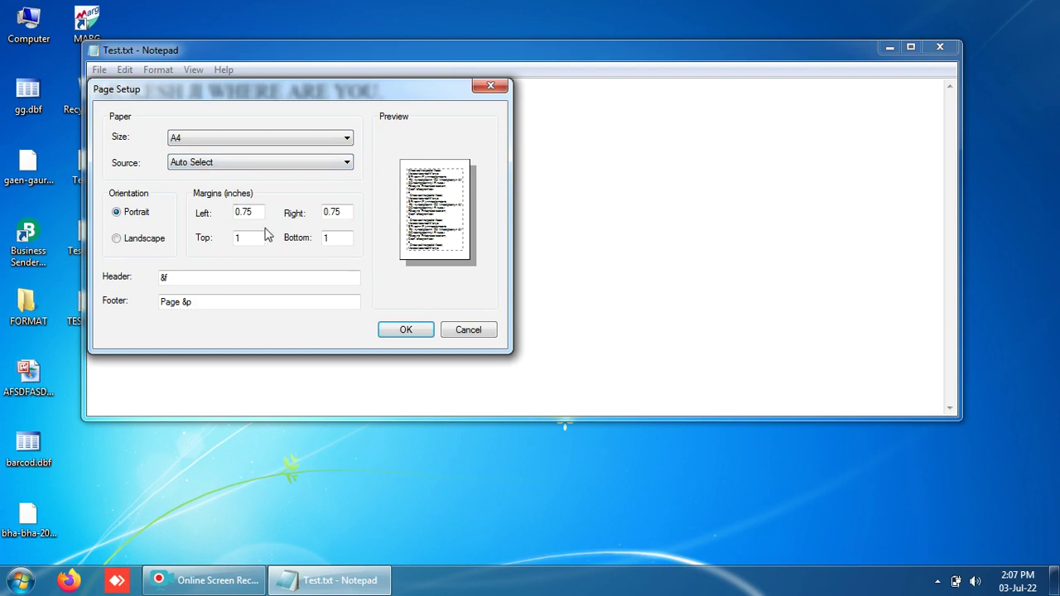
# Try the landscape orientation in the page setup and set the orientation back to portrait
pyautogui.click(135, 242)
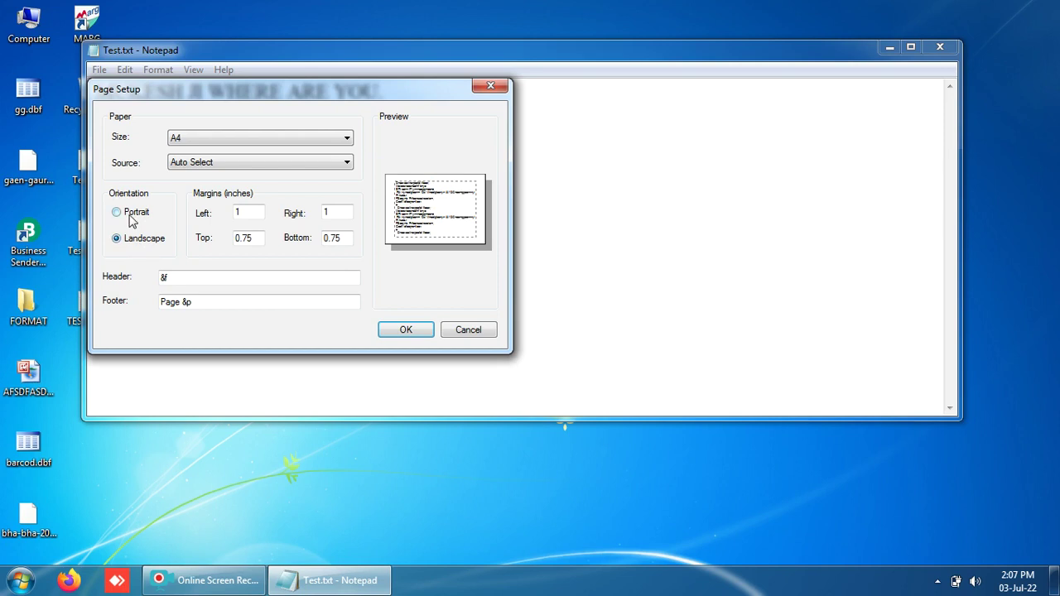
pyautogui.click(130, 217)
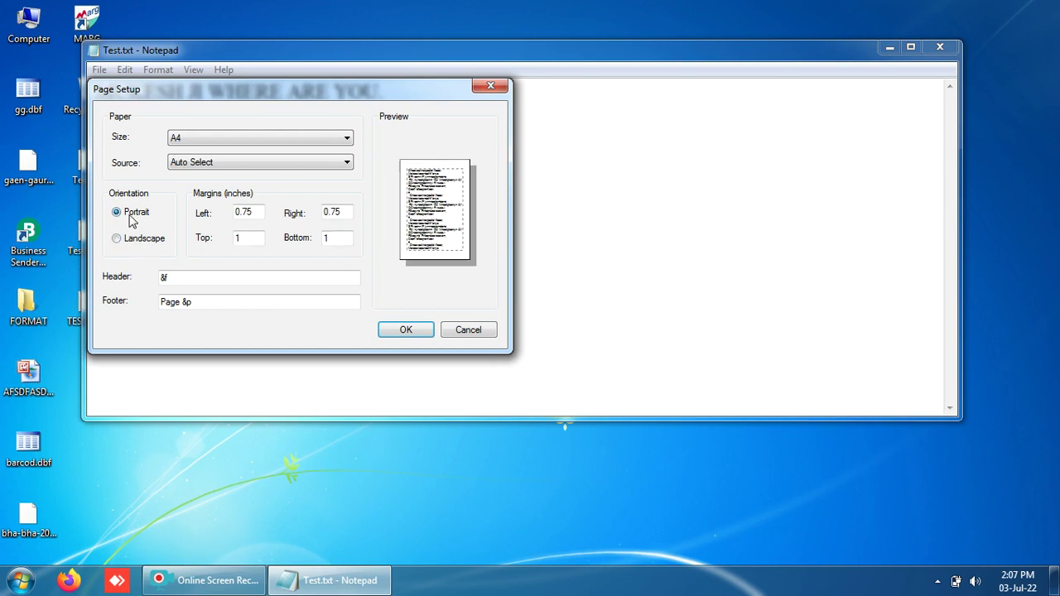
pyautogui.click(132, 240)
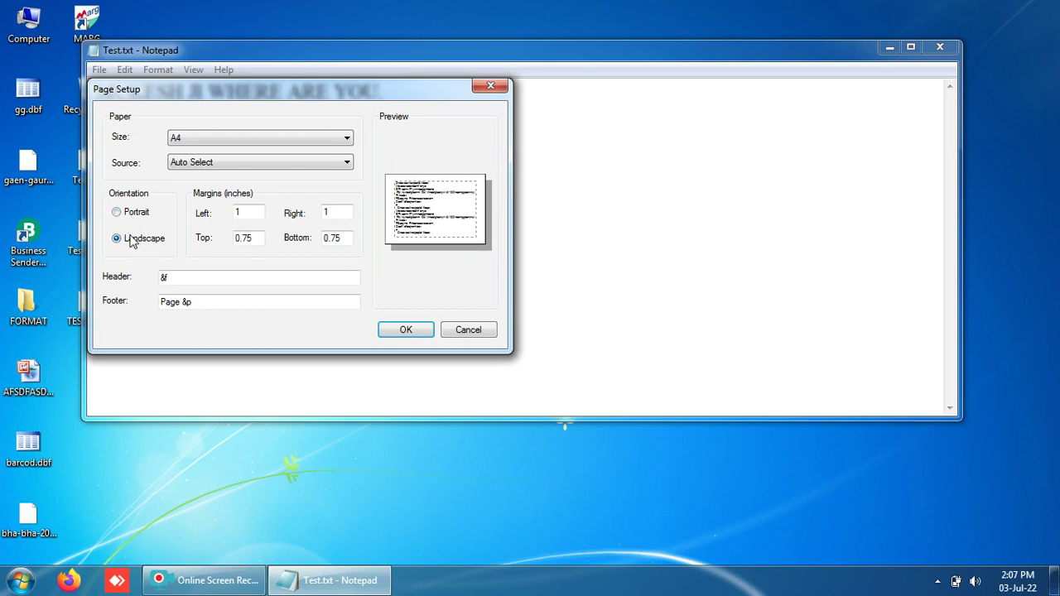
pyautogui.click(143, 219)
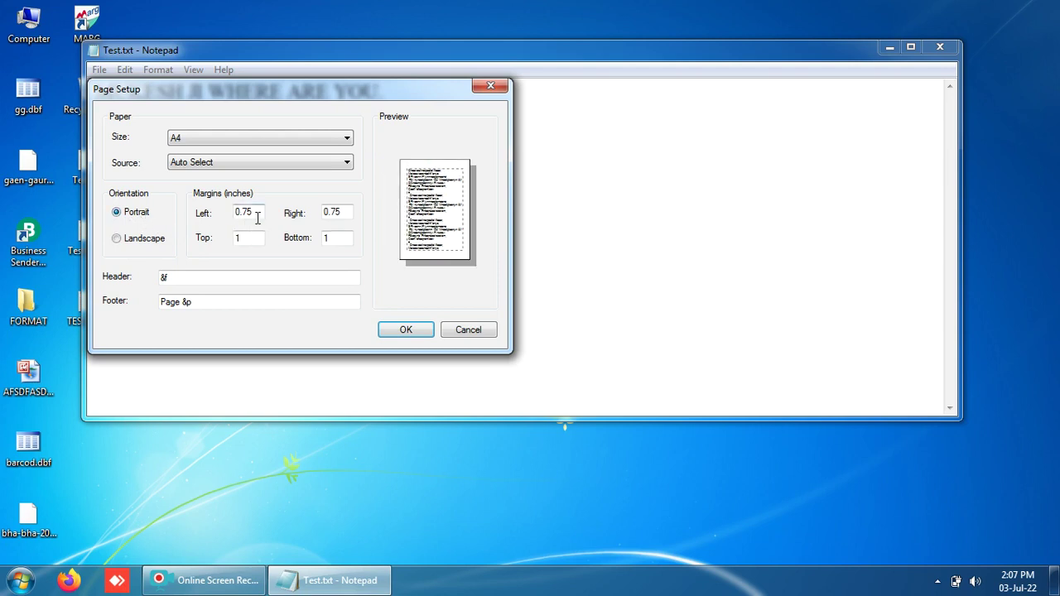
# Set the left and right page margins to 0 and apply the page setup
pyautogui.moveTo(261, 213); pyautogui.dragTo(236, 214)
pyautogui.write('0')
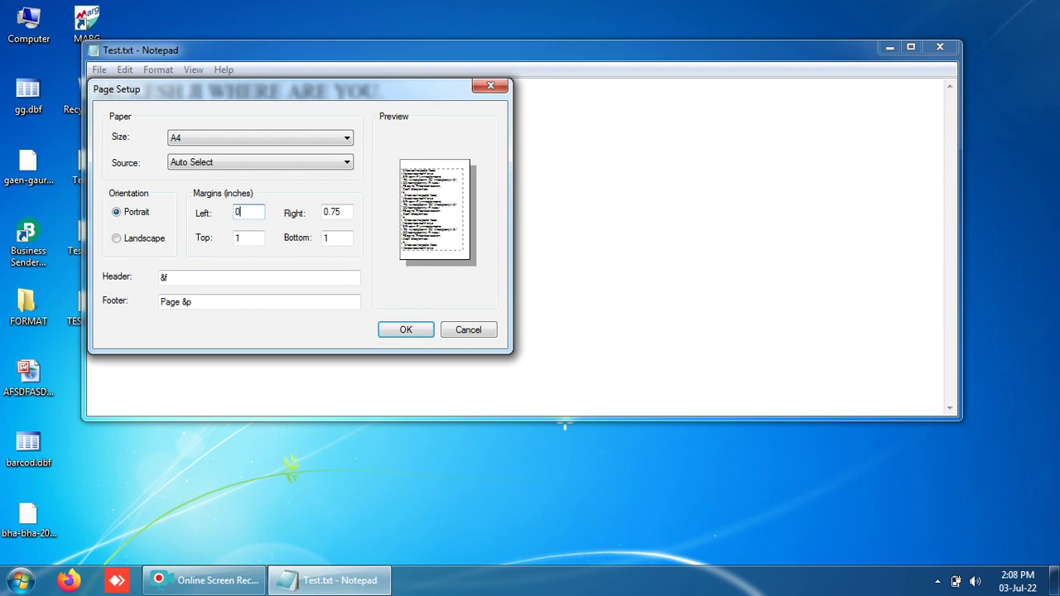
pyautogui.moveTo(348, 213); pyautogui.dragTo(323, 213)
pyautogui.write('0')
pyautogui.press('Return')
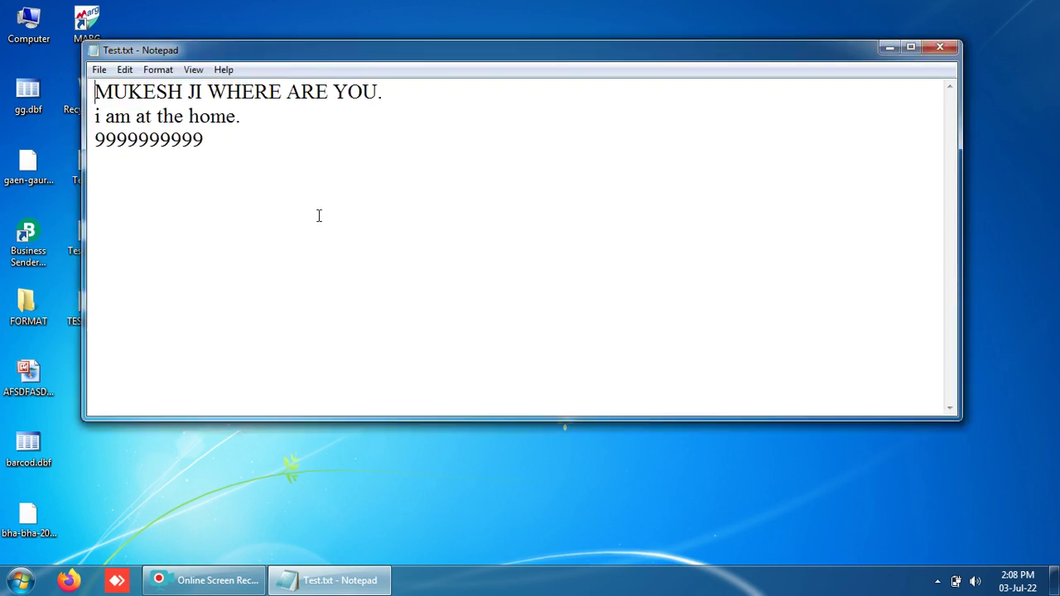
# Reopen the page setup, enter 0 for the right, bottom and top margins, and apply the settings
pyautogui.click(99, 72)
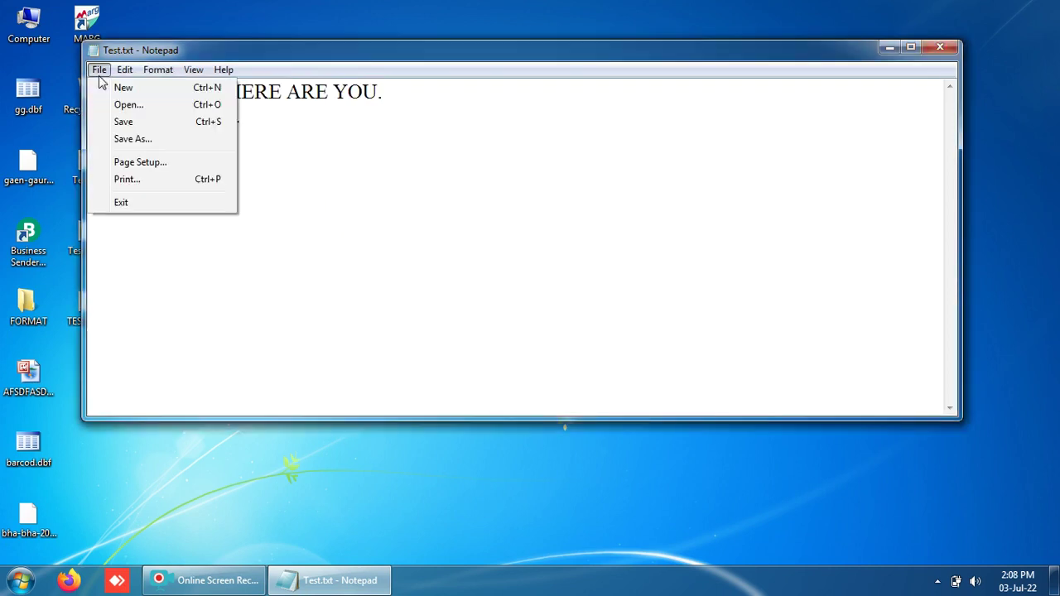
pyautogui.click(133, 162)
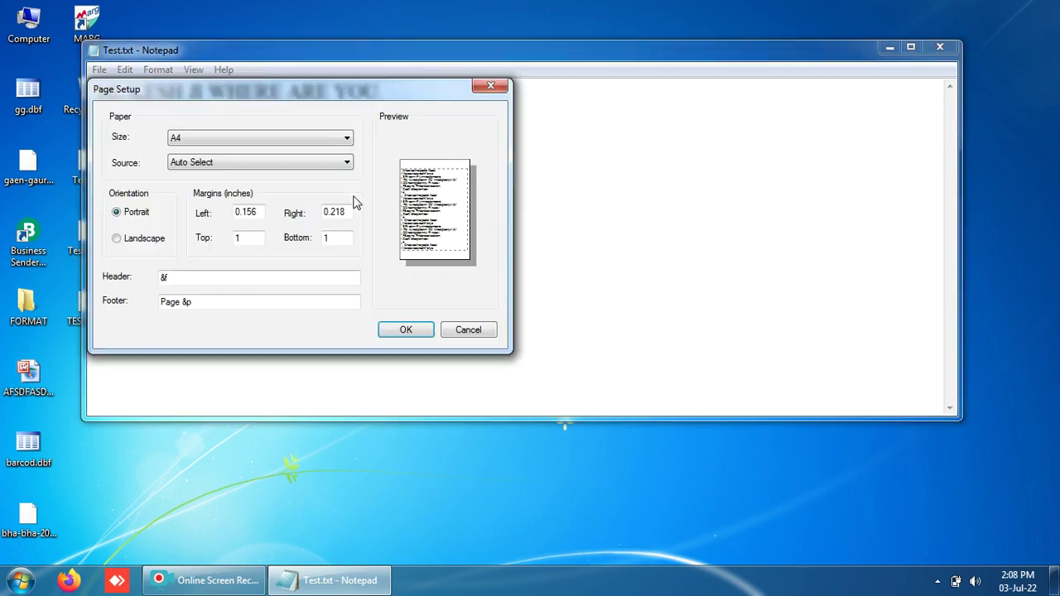
pyautogui.doubleClick(324, 212)
pyautogui.write('0')
pyautogui.click(341, 238)
pyautogui.moveTo(249, 239); pyautogui.dragTo(236, 240)
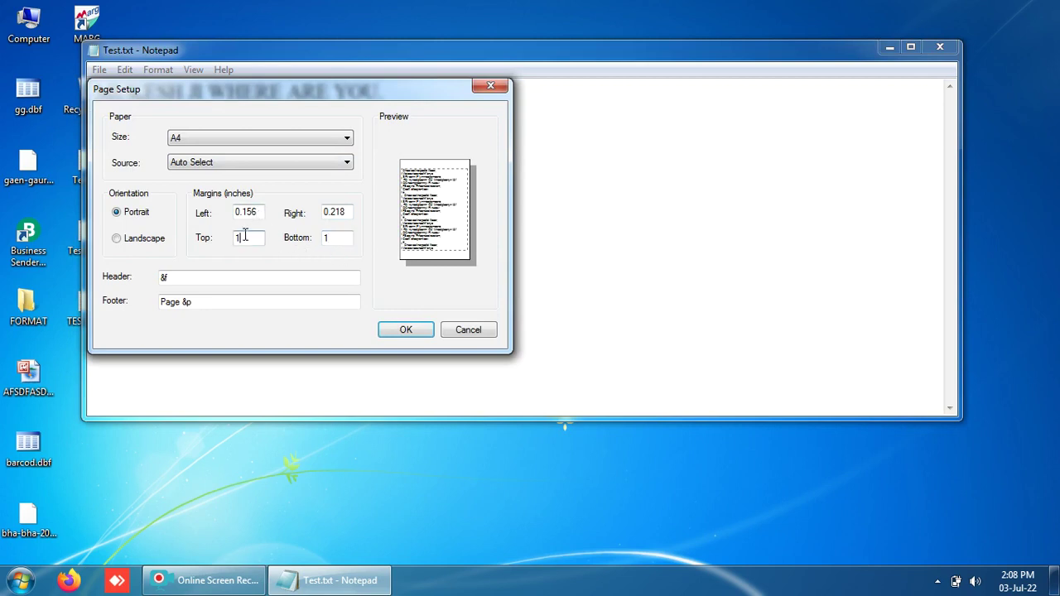
pyautogui.click(338, 243)
pyautogui.moveTo(338, 243); pyautogui.dragTo(323, 242)
pyautogui.write('0')
pyautogui.doubleClick(249, 239)
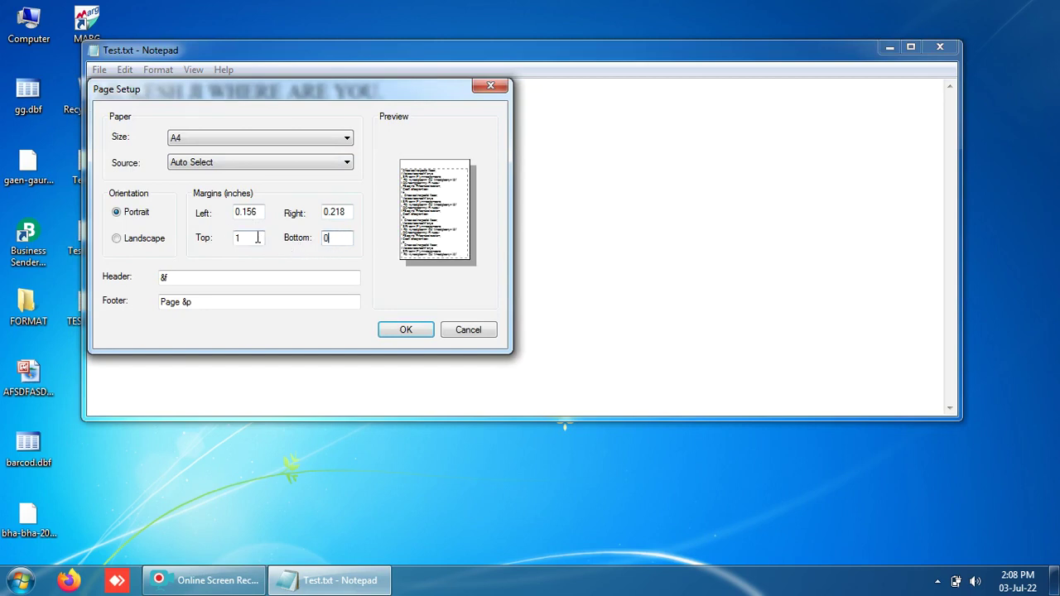
pyautogui.write('0')
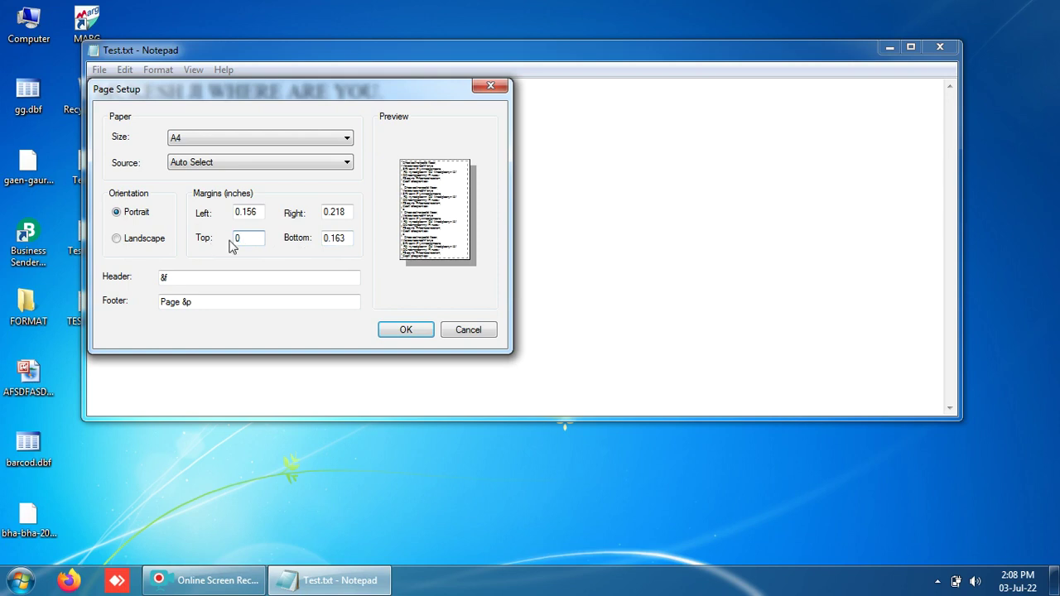
pyautogui.click(407, 329)
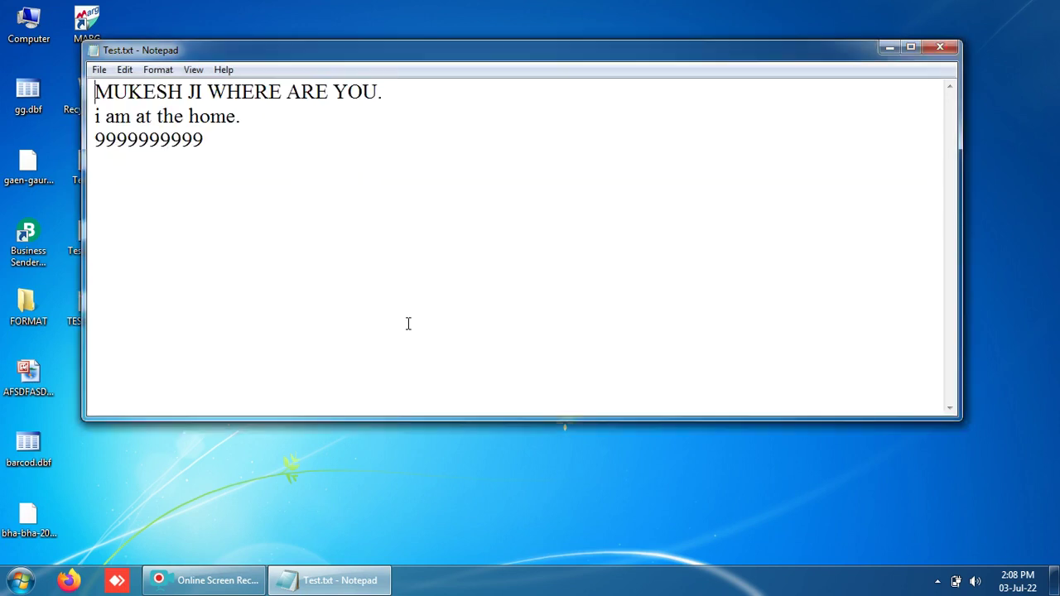
# Add "I AM AT HOME DUE TO MY SOME PROBLEM AT MY HOME I MA" at the end of the first line
pyautogui.click(400, 87)
pyautogui.write('I AM AT HOME DI')
pyautogui.press('BackSpace')
pyautogui.write('UE TO MY ')
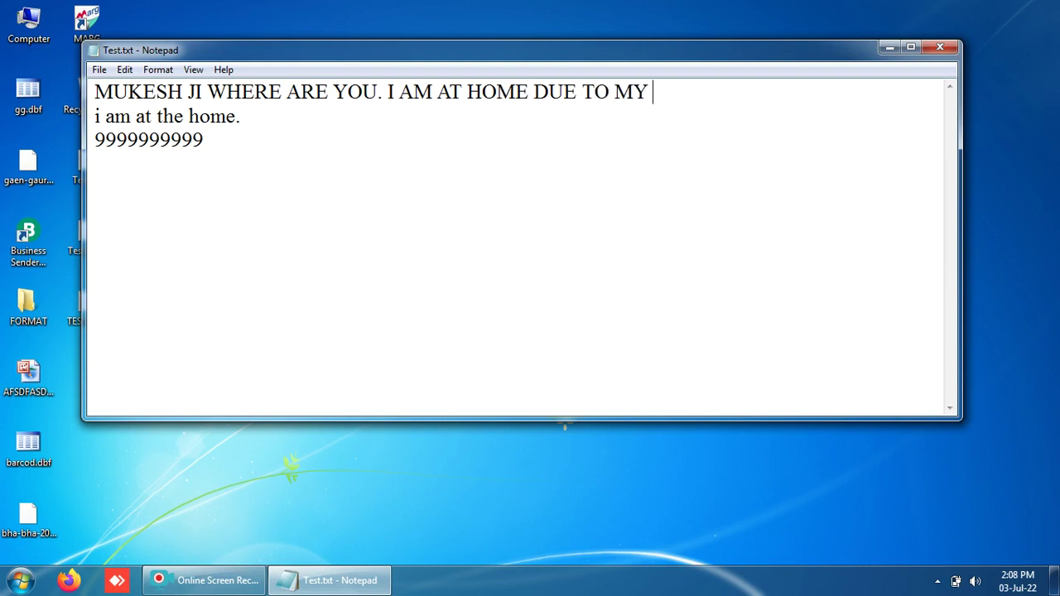
pyautogui.write('SOME P')
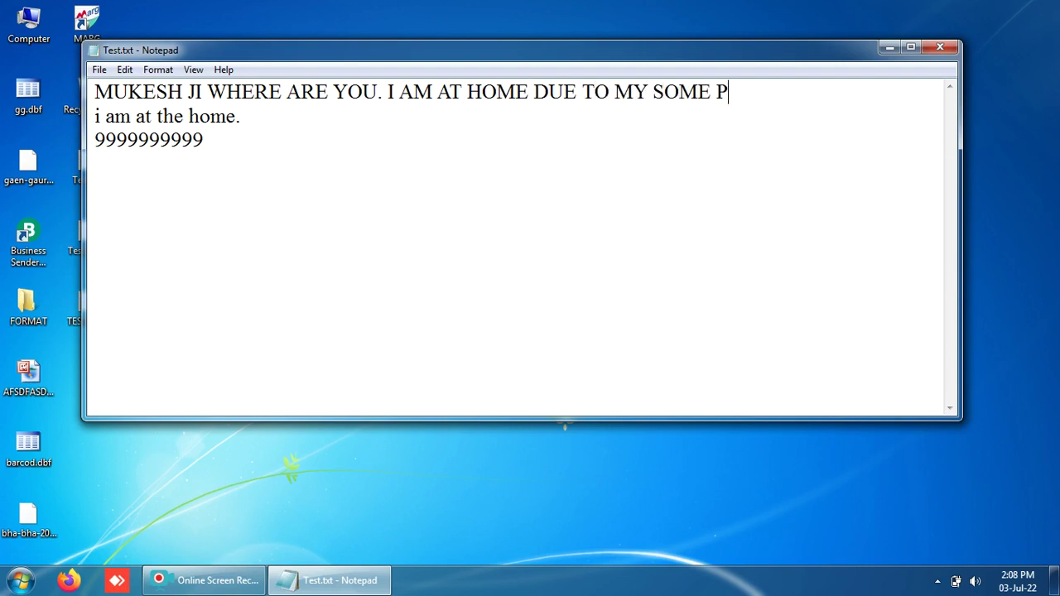
pyautogui.write('ROBLEM AT MY HOE')
pyautogui.press('BackSpace')
pyautogui.write('ME I MA')
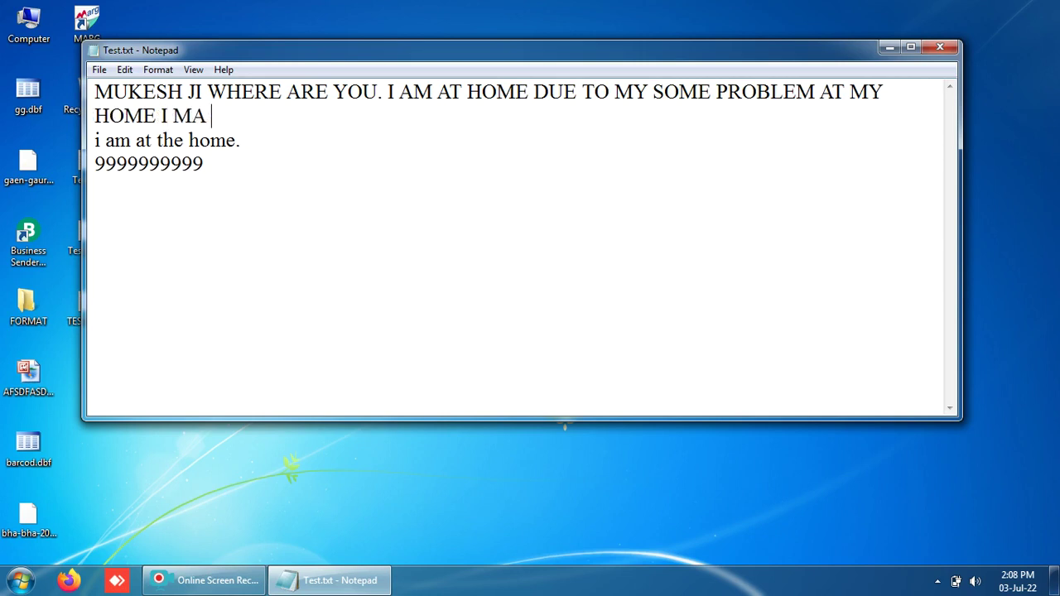
# Check the current margins in the page setup and close it without changes
pyautogui.click(98, 70)
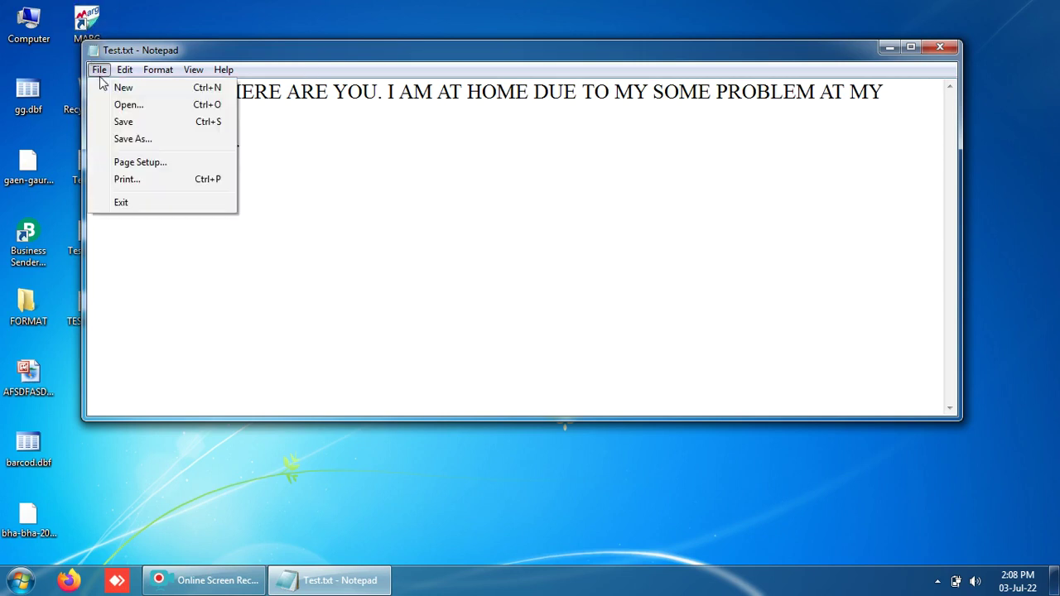
pyautogui.click(138, 164)
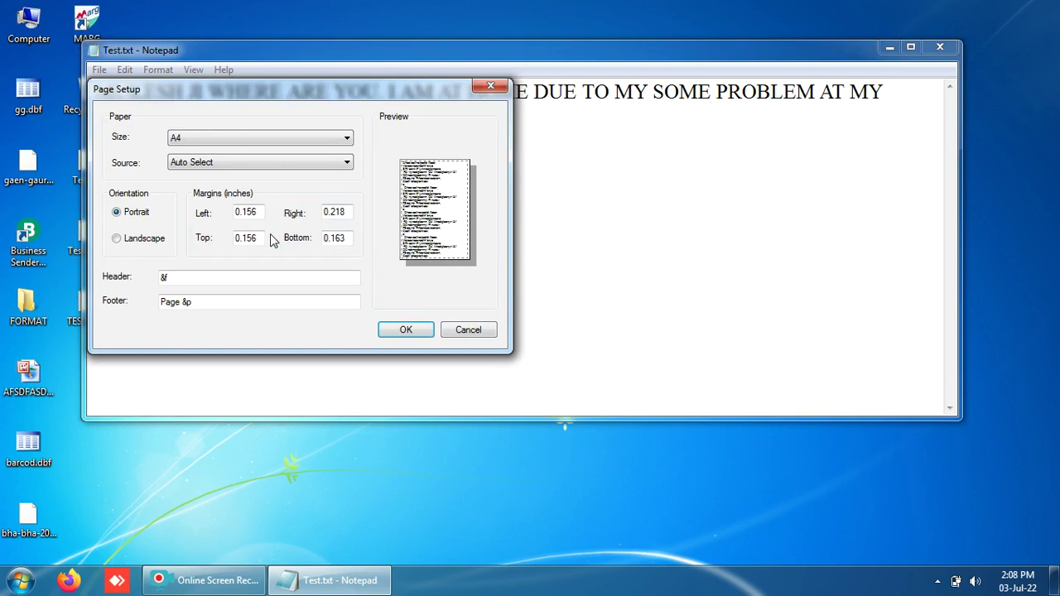
pyautogui.click(469, 329)
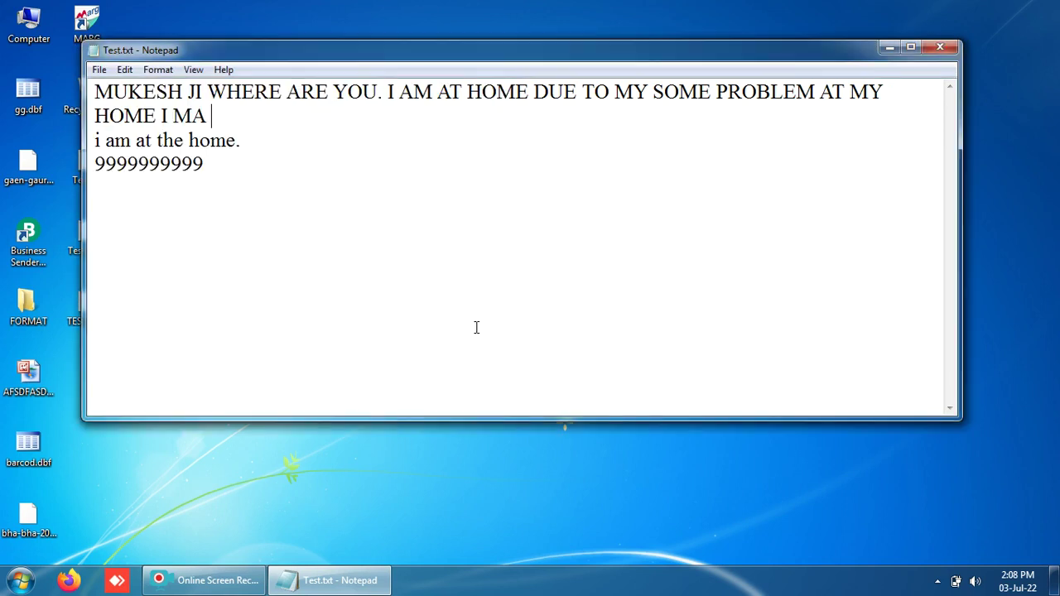
# Print one copy of the document on the HP LaserJet M1005 (Copy 1) printer
pyautogui.click(100, 71)
pyautogui.click(136, 181)
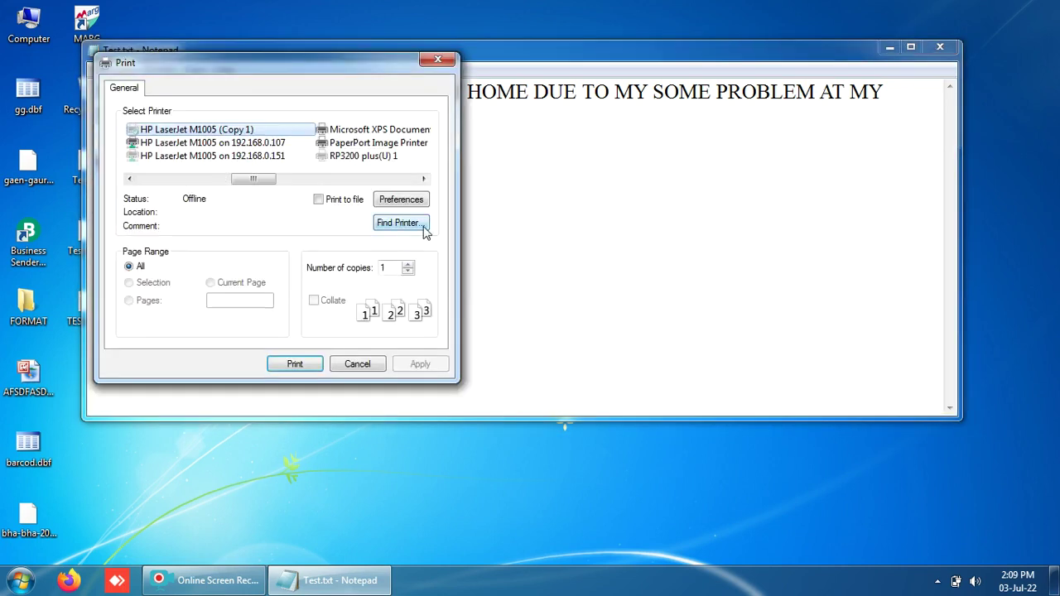
pyautogui.click(295, 365)
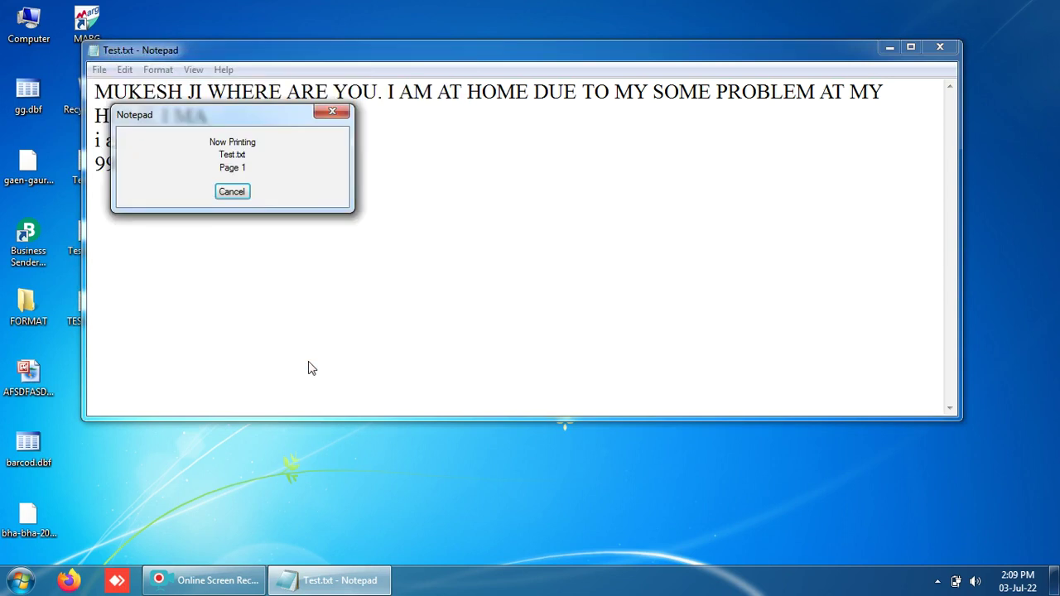
# Print the document with the doPDF 9 printer and save it as Test.pdf in the Documents folder
pyautogui.click(98, 69)
pyautogui.click(169, 179)
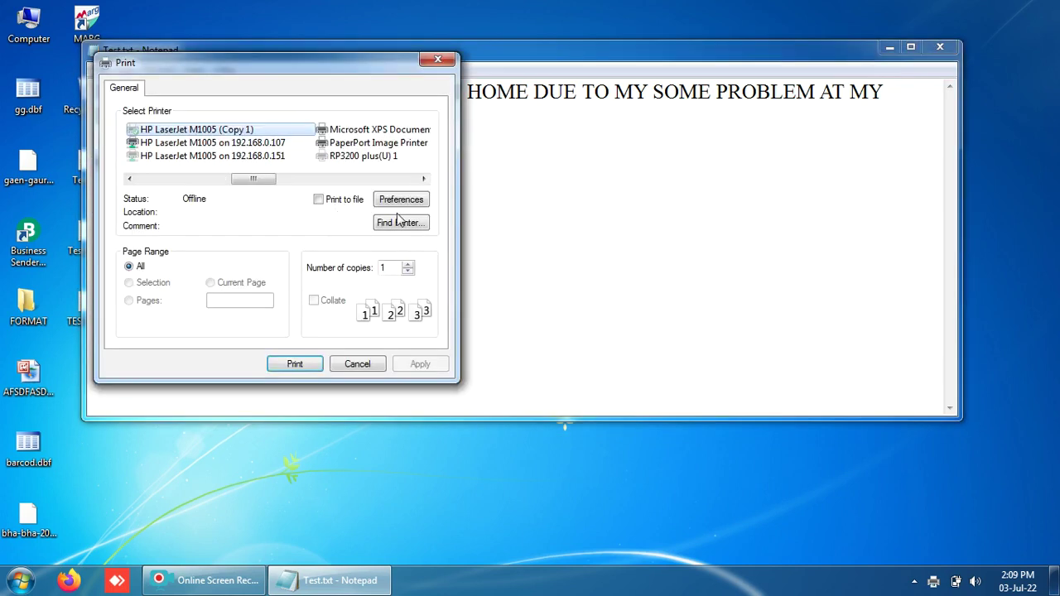
pyautogui.click(335, 180)
pyautogui.moveTo(335, 182); pyautogui.dragTo(149, 175)
pyautogui.click(152, 157)
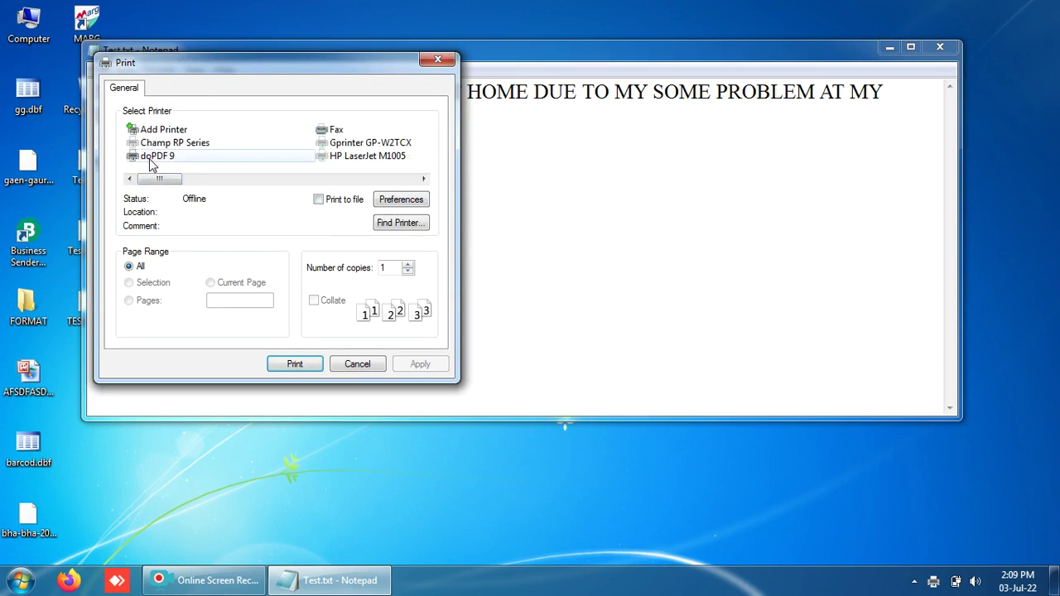
pyautogui.click(295, 365)
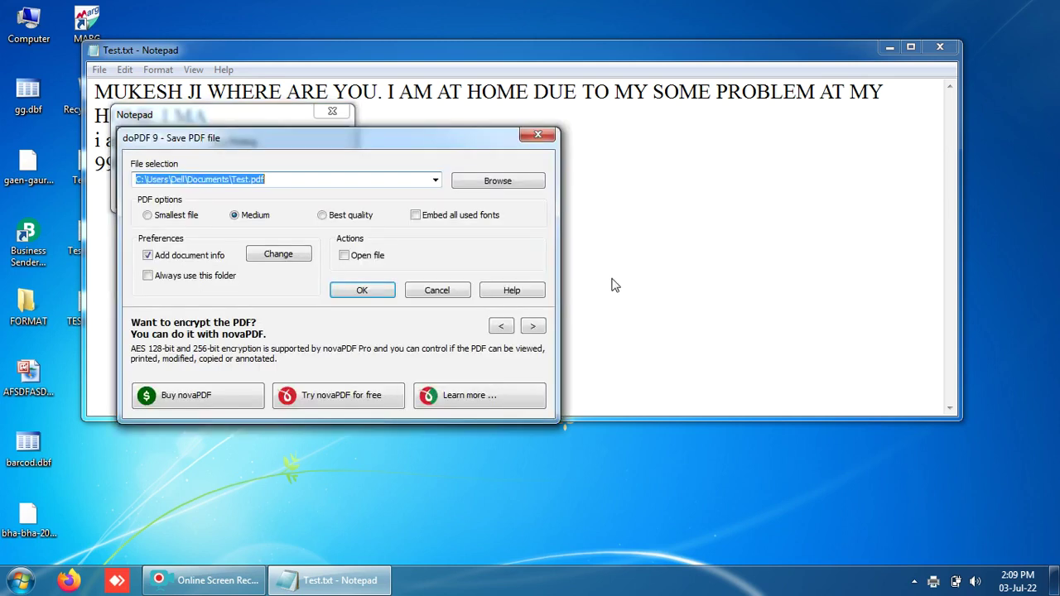
pyautogui.click(377, 294)
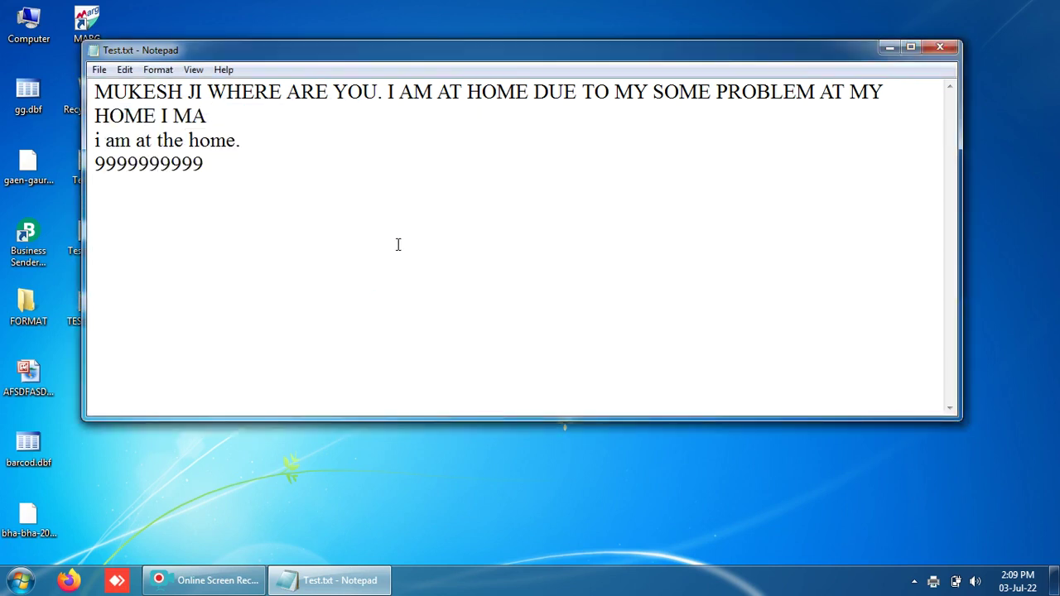
# Save the changes to Test.txt and exit the editor
pyautogui.click(100, 70)
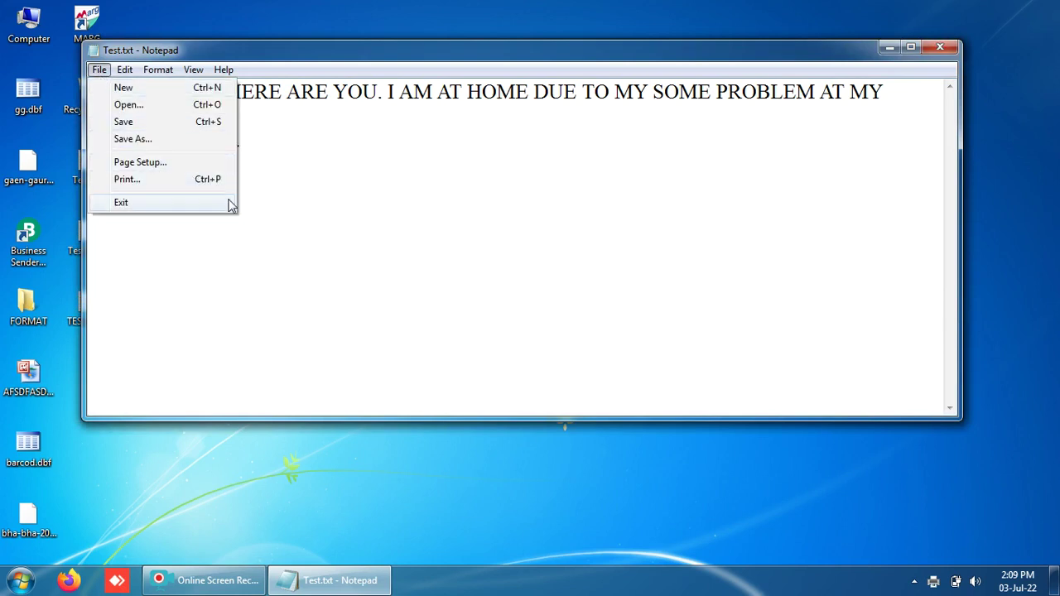
pyautogui.click(134, 124)
pyautogui.click(98, 70)
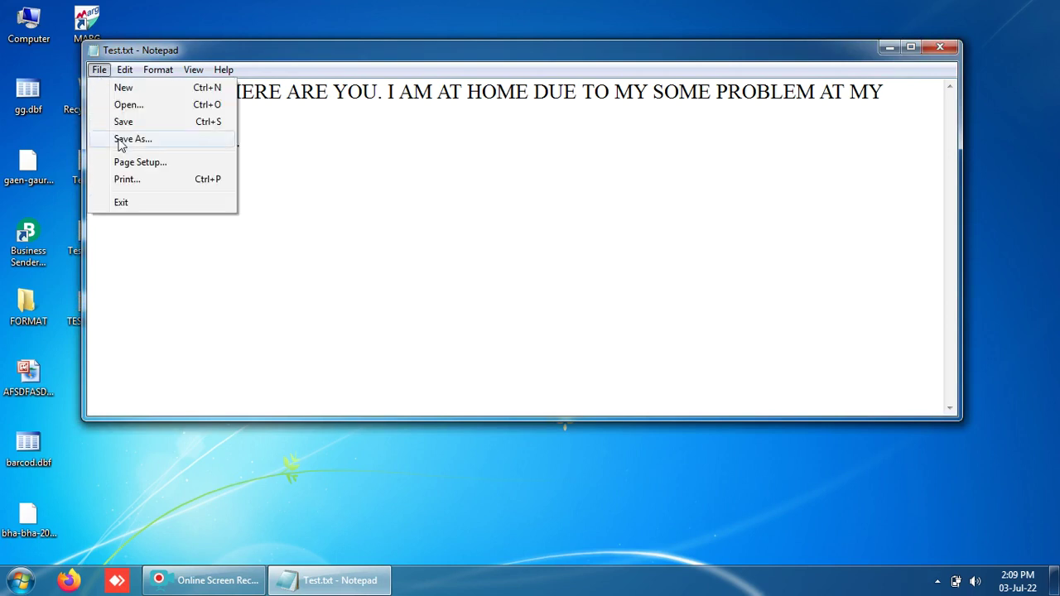
pyautogui.click(124, 203)
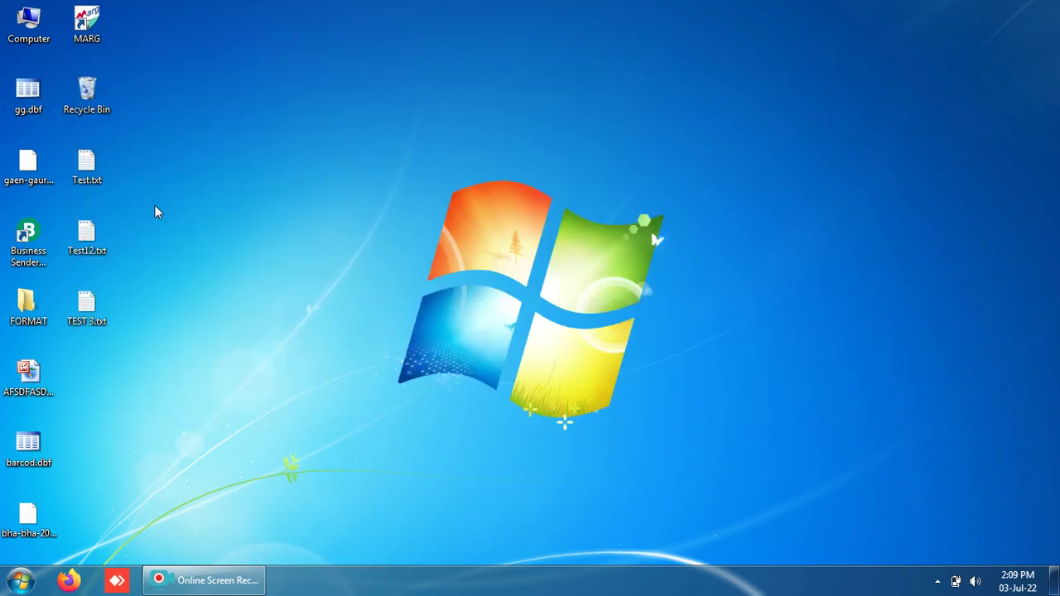
# Reopen Test.txt from the desktop and look over the available file and editing commands
pyautogui.doubleClick(86, 166)
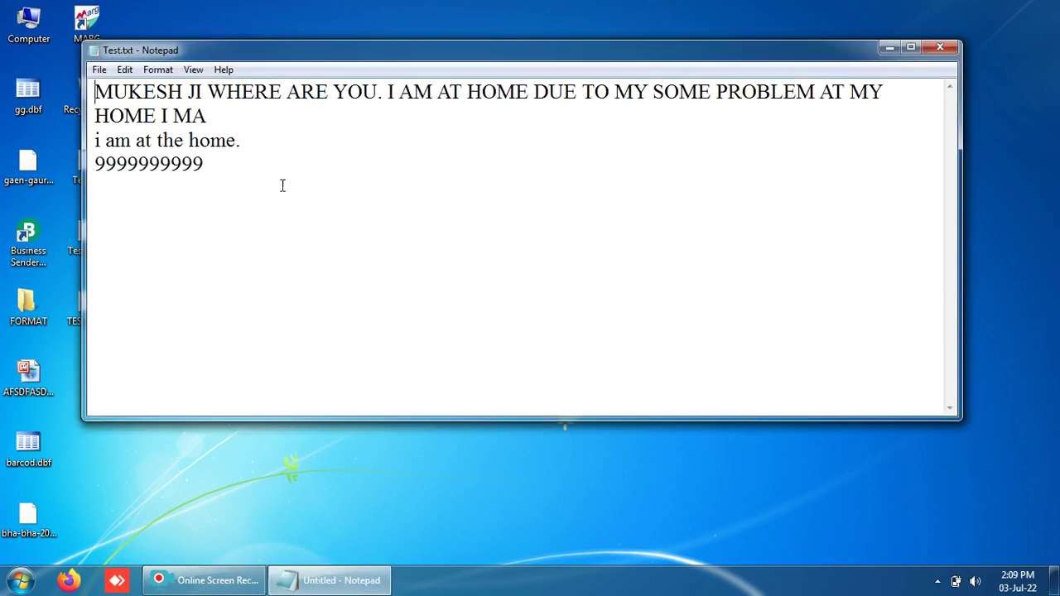
pyautogui.click(99, 71)
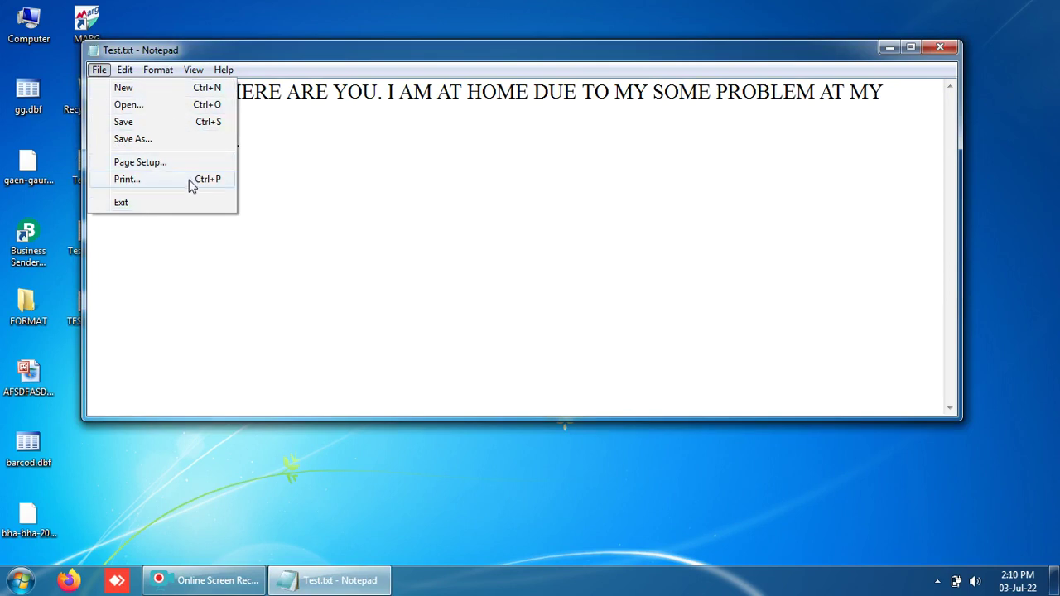
pyautogui.click(295, 177)
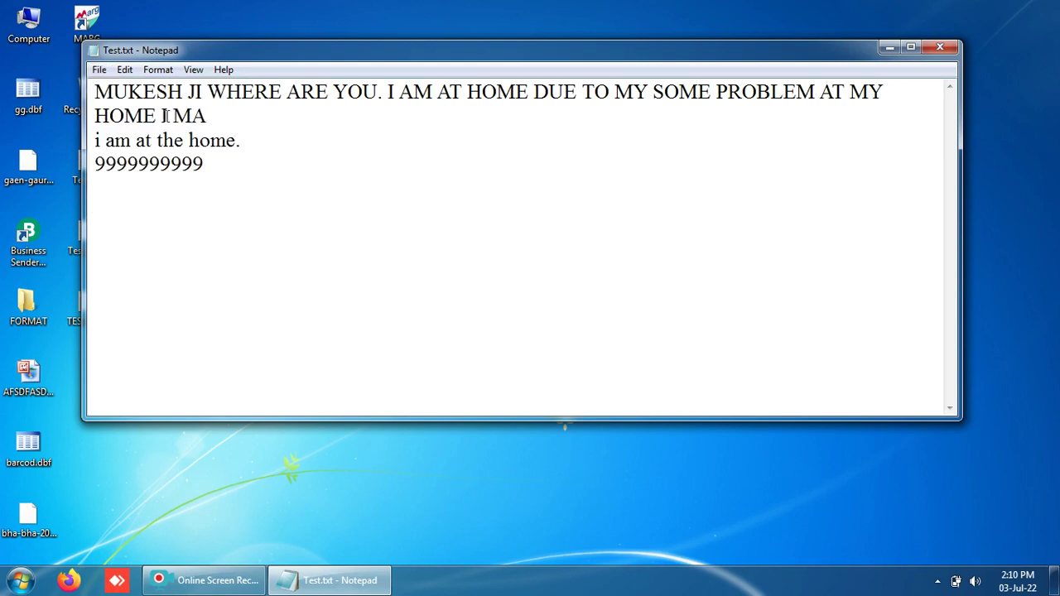
pyautogui.click(125, 71)
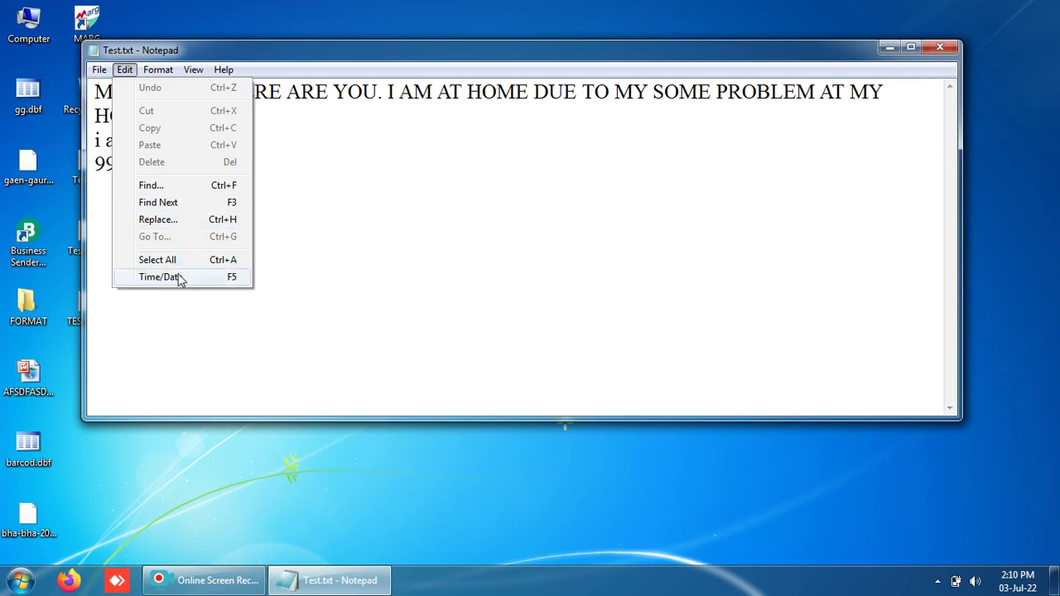
pyautogui.click(321, 252)
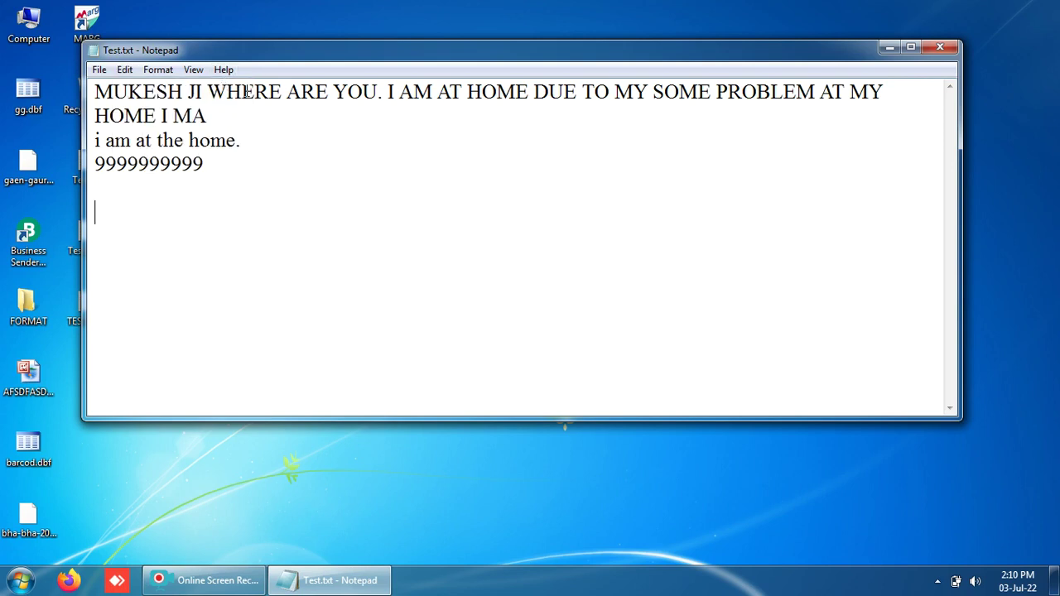
# Delete the "i am at the home." line and the number line below it, and undo the deletion
pyautogui.moveTo(219, 163); pyautogui.dragTo(94, 144)
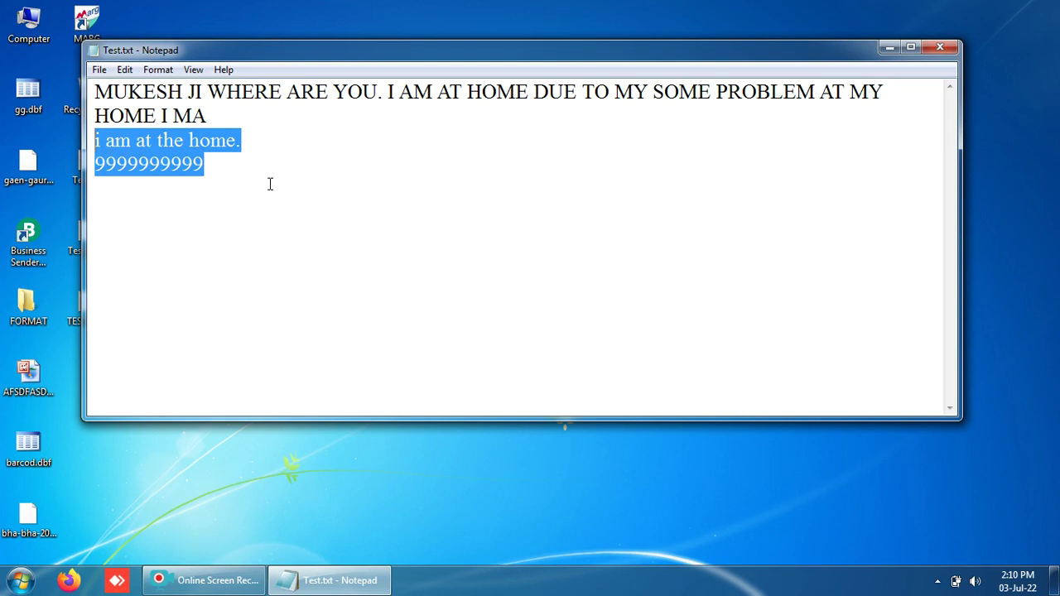
pyautogui.press('BackSpace')
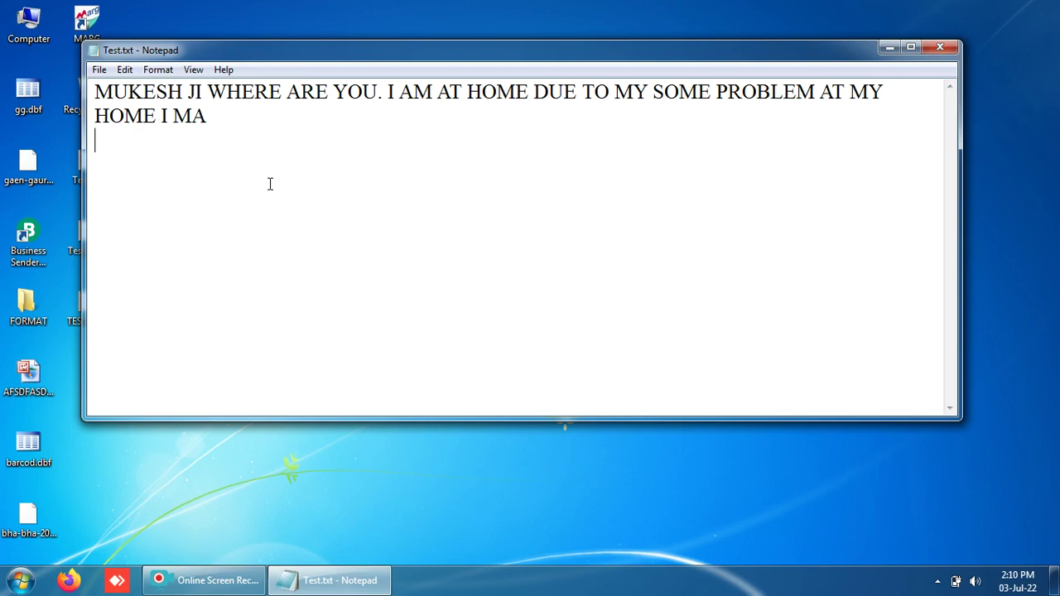
pyautogui.click(126, 72)
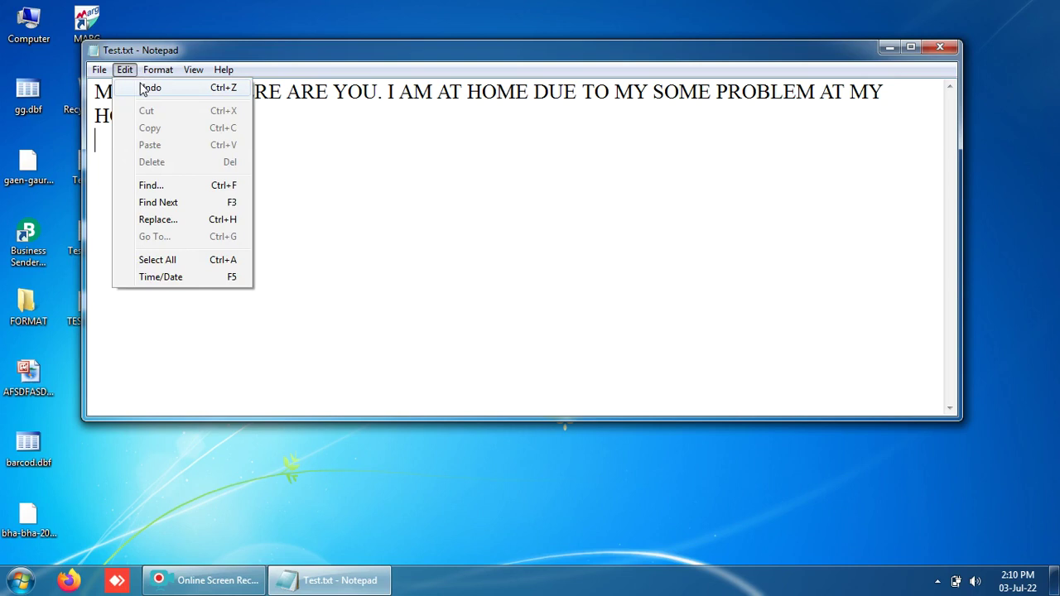
pyautogui.click(149, 88)
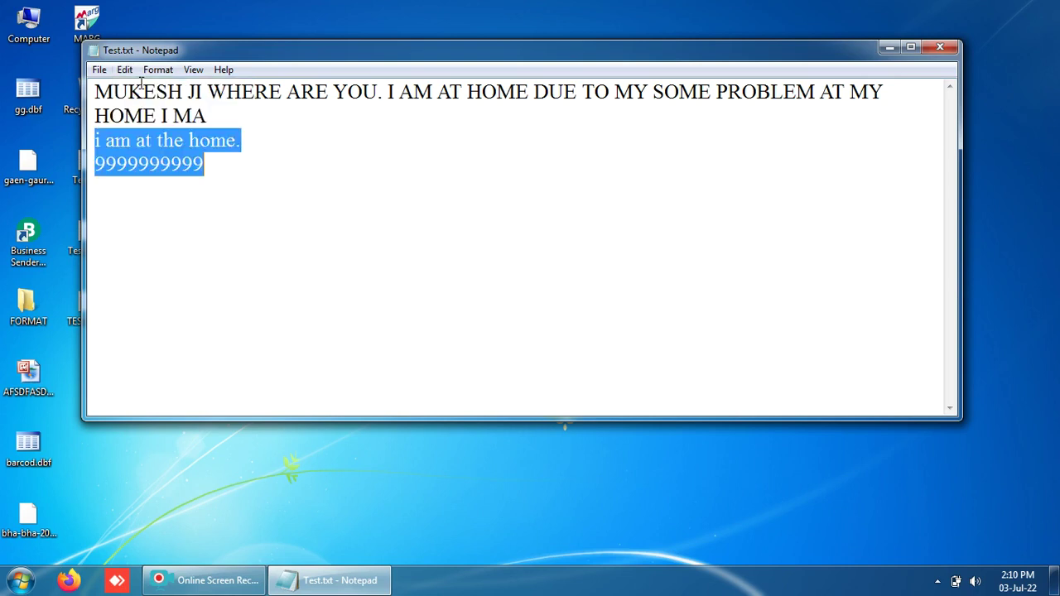
pyautogui.click(226, 171)
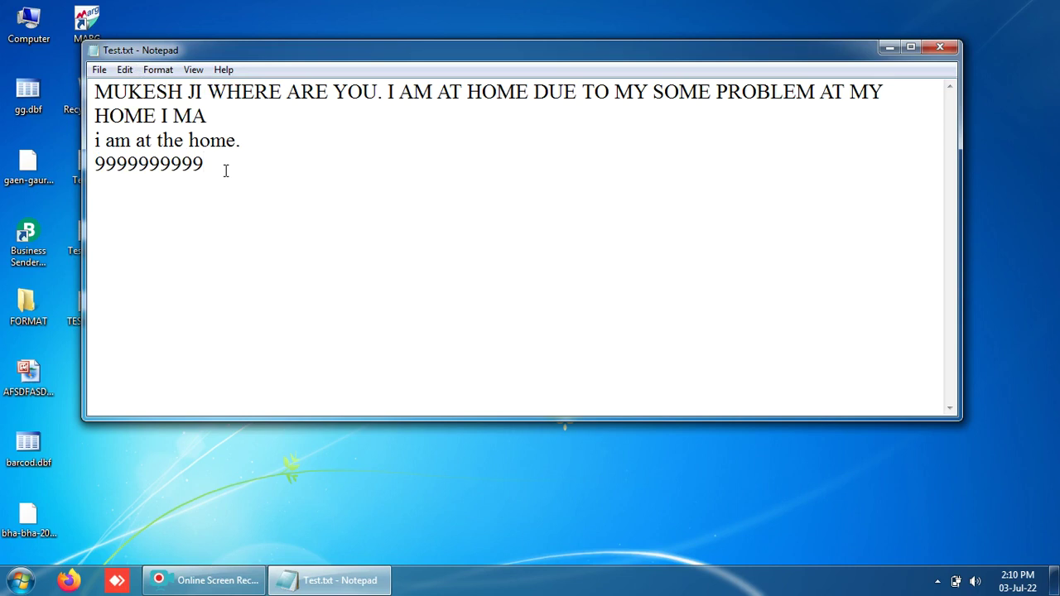
# Toggle the removal of the two lower text lines with repeated undos, including one fresh deletion and its undo
pyautogui.click(130, 73)
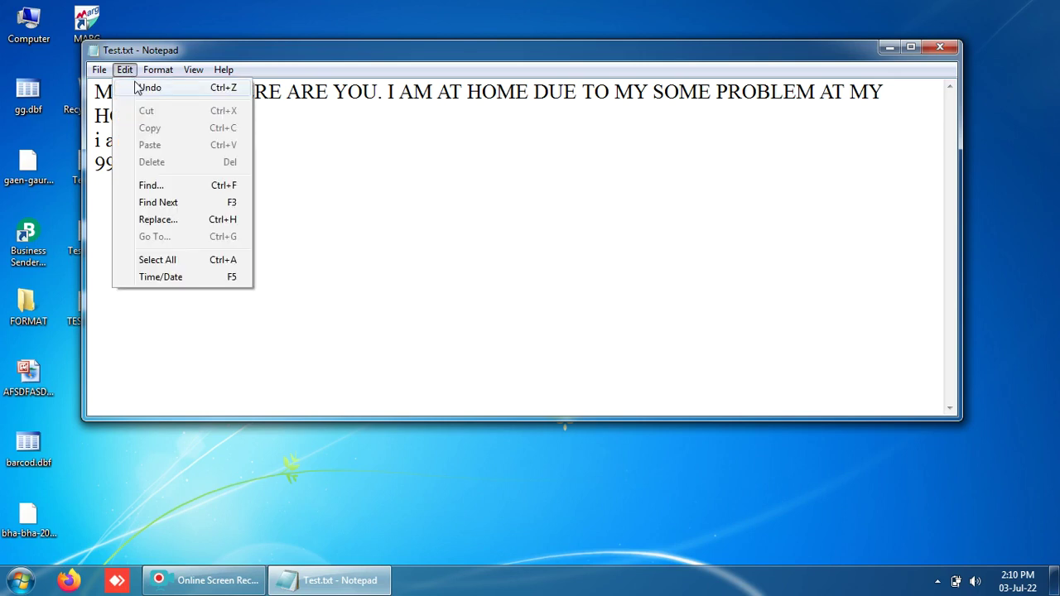
pyautogui.click(149, 87)
pyautogui.click(125, 70)
pyautogui.click(139, 86)
pyautogui.click(125, 70)
pyautogui.click(139, 86)
pyautogui.click(125, 71)
pyautogui.click(138, 86)
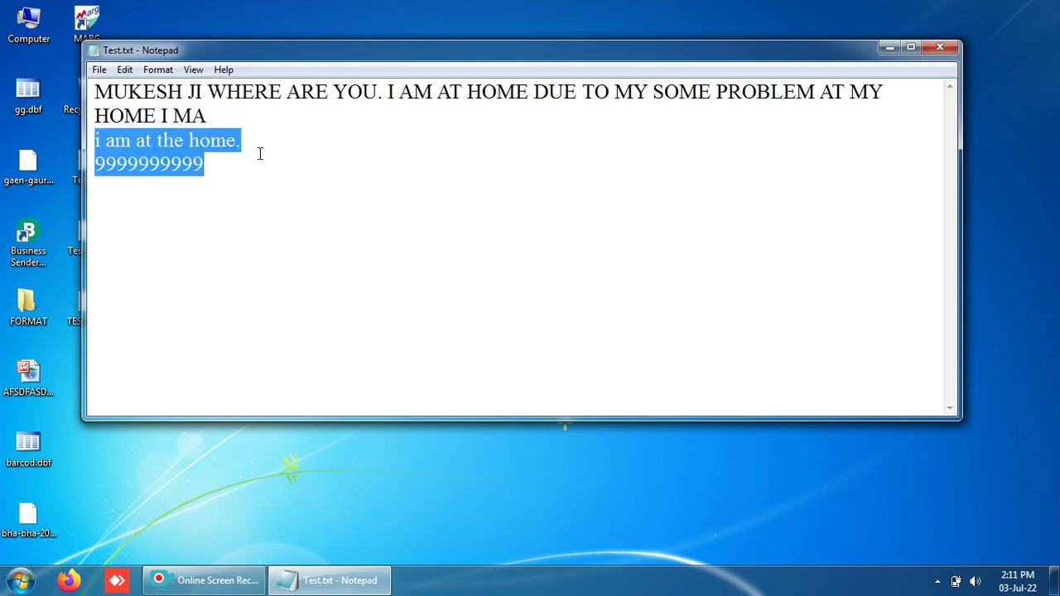
pyautogui.press('Delete')
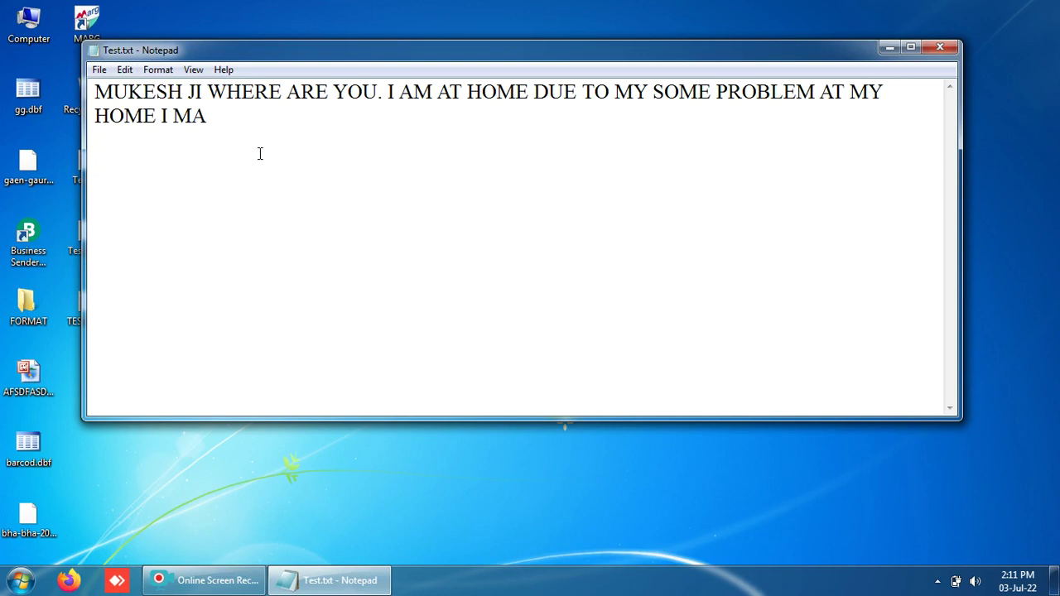
pyautogui.hotkey('ctrl', 'z')
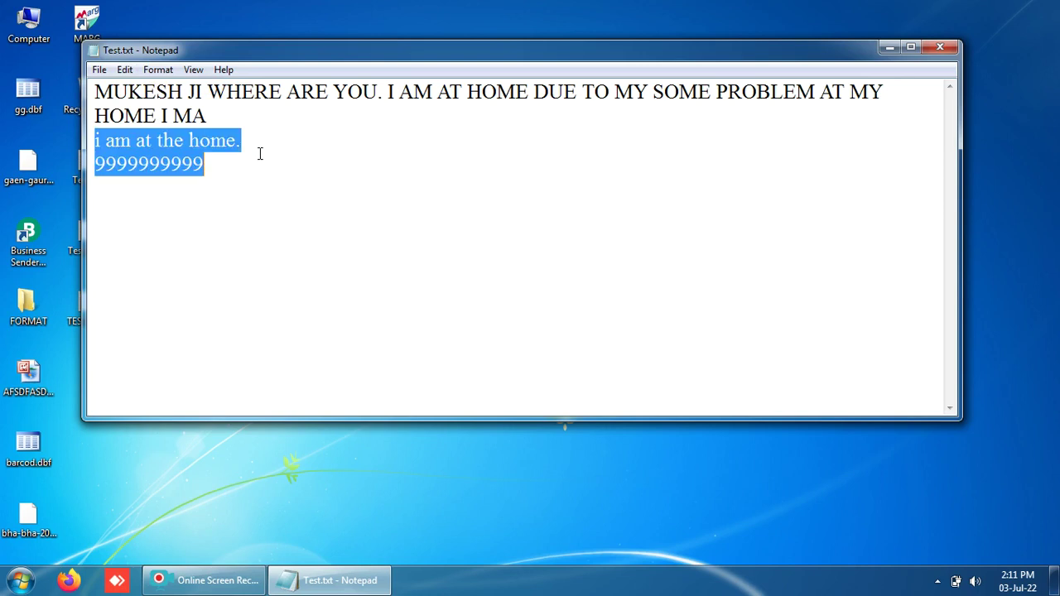
pyautogui.click(125, 70)
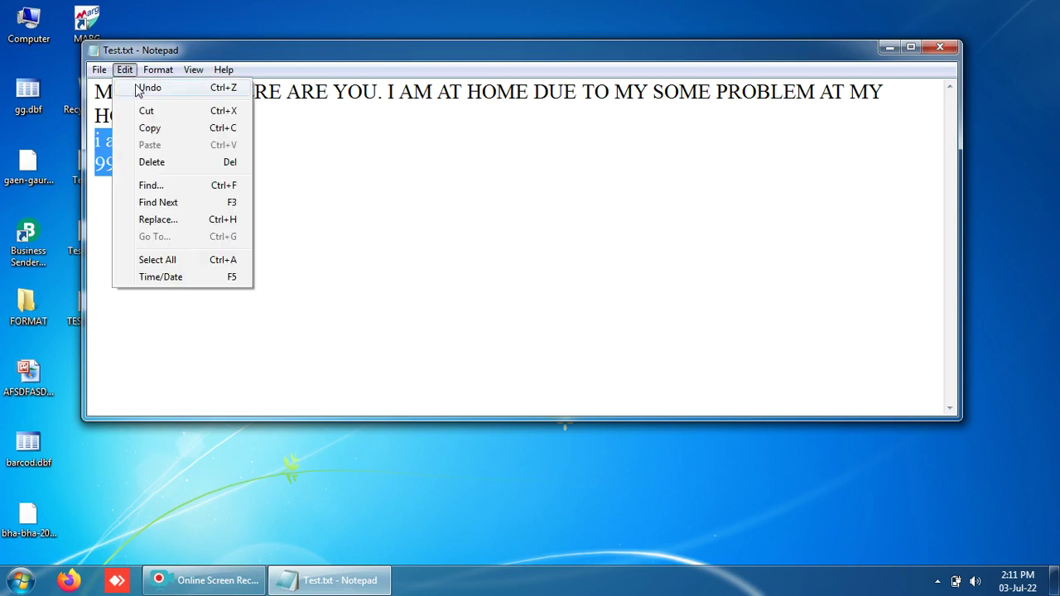
pyautogui.click(153, 128)
pyautogui.click(334, 126)
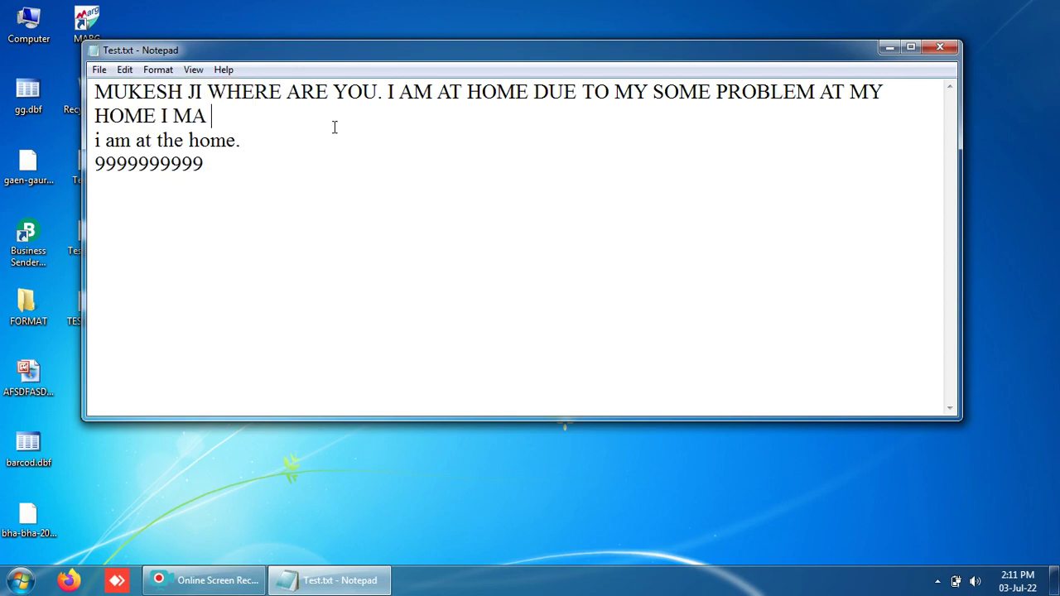
# Cut the "i am at the home." line and the number line, add blank lines, and paste them lower down
pyautogui.moveTo(222, 178); pyautogui.dragTo(93, 142)
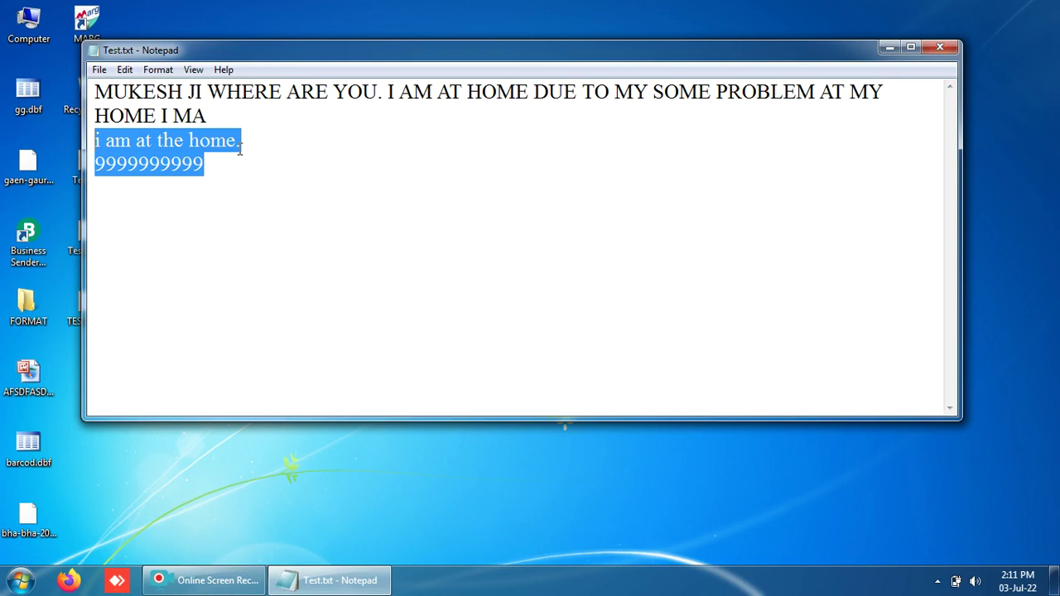
pyautogui.click(125, 71)
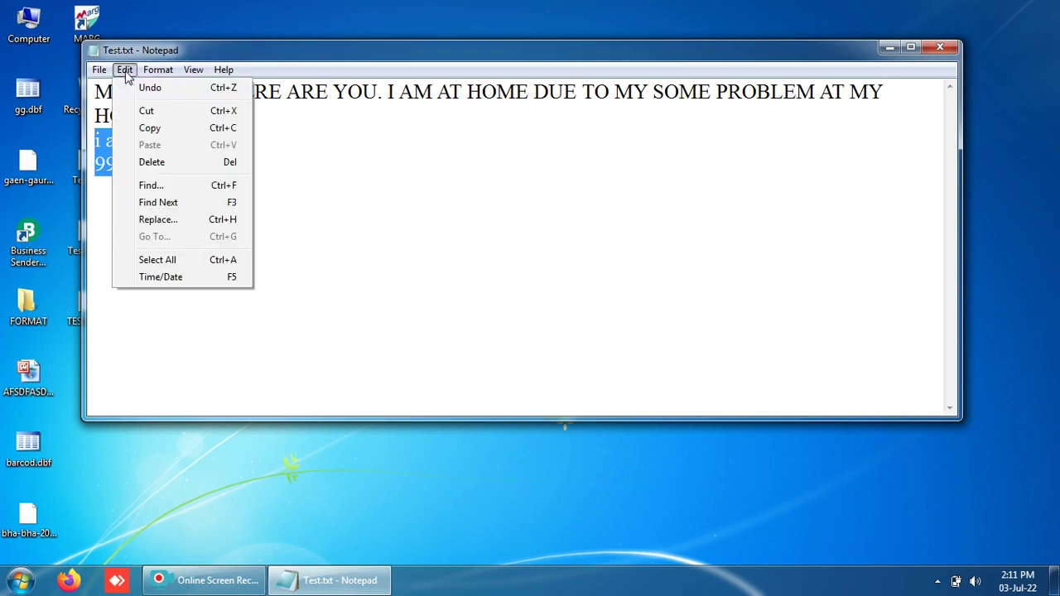
pyautogui.click(146, 111)
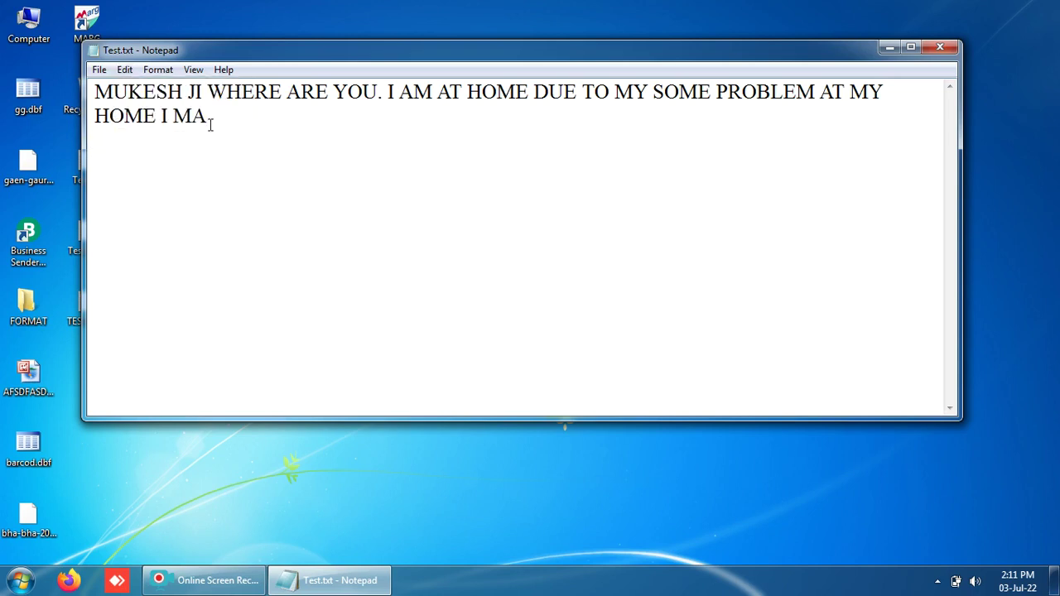
pyautogui.press('Return')
pyautogui.press('Return')
pyautogui.press('Return')
pyautogui.press('Return')
pyautogui.hotkey('ctrl', 'v')
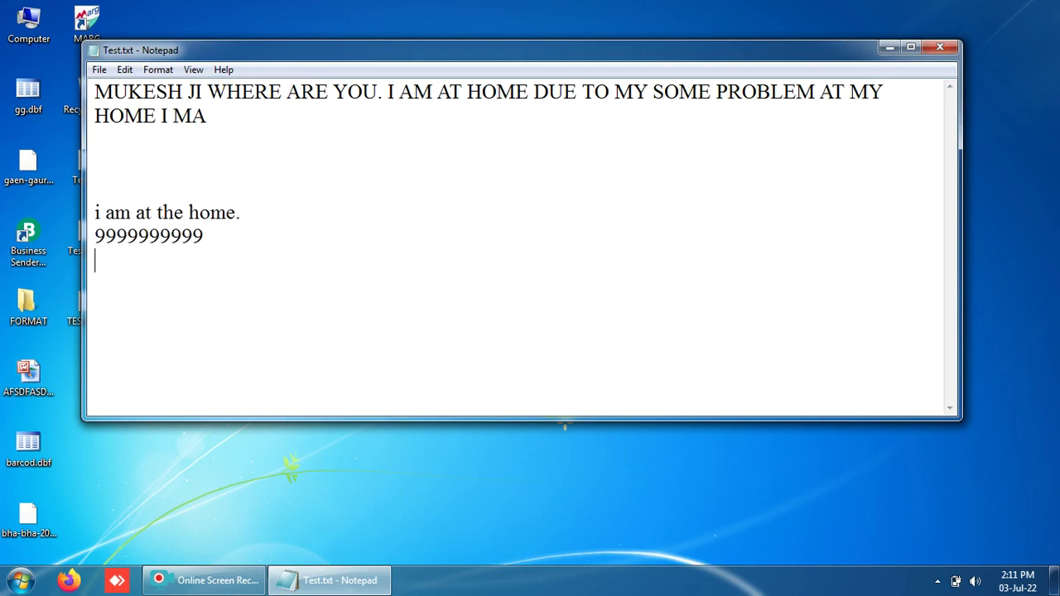
# Delete the "i am at the home." and number lines and paste them again three lines further down
pyautogui.click(126, 70)
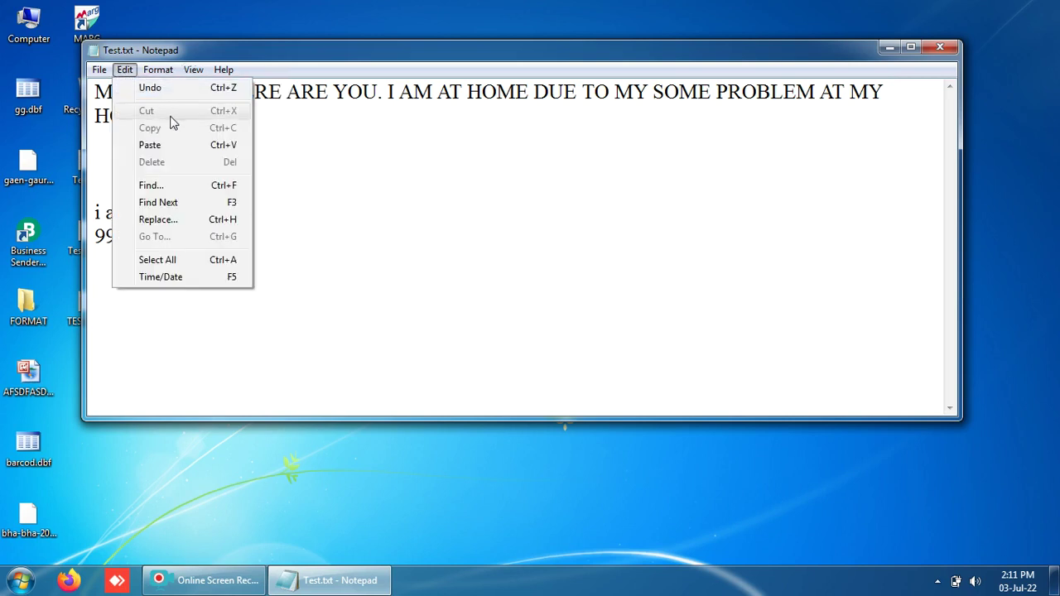
pyautogui.click(307, 151)
pyautogui.click(214, 243)
pyautogui.moveTo(213, 242); pyautogui.dragTo(96, 213)
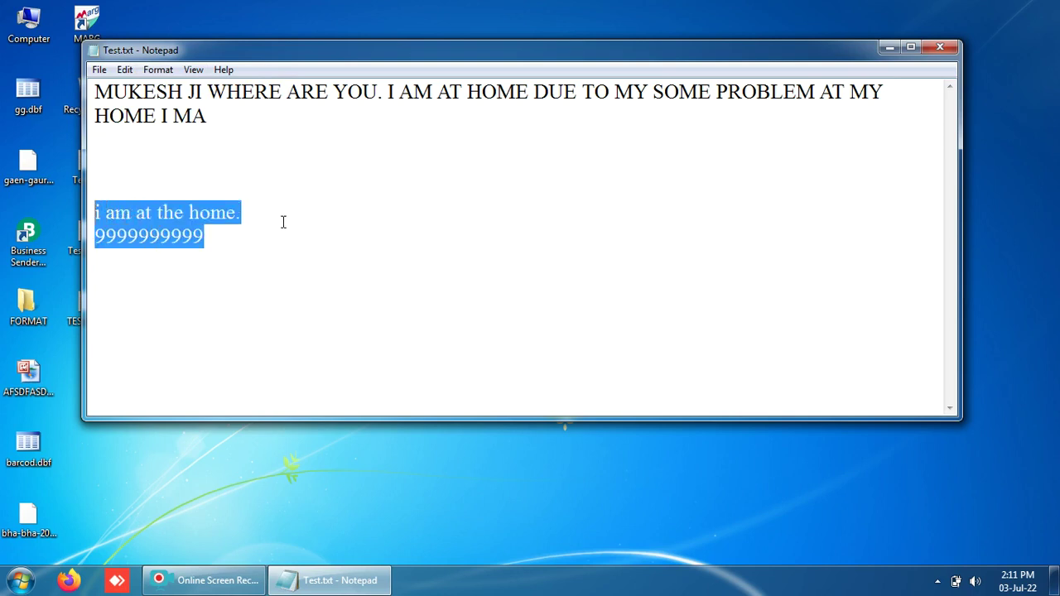
pyautogui.press('Delete')
pyautogui.press('Return')
pyautogui.press('Return')
pyautogui.press('Return')
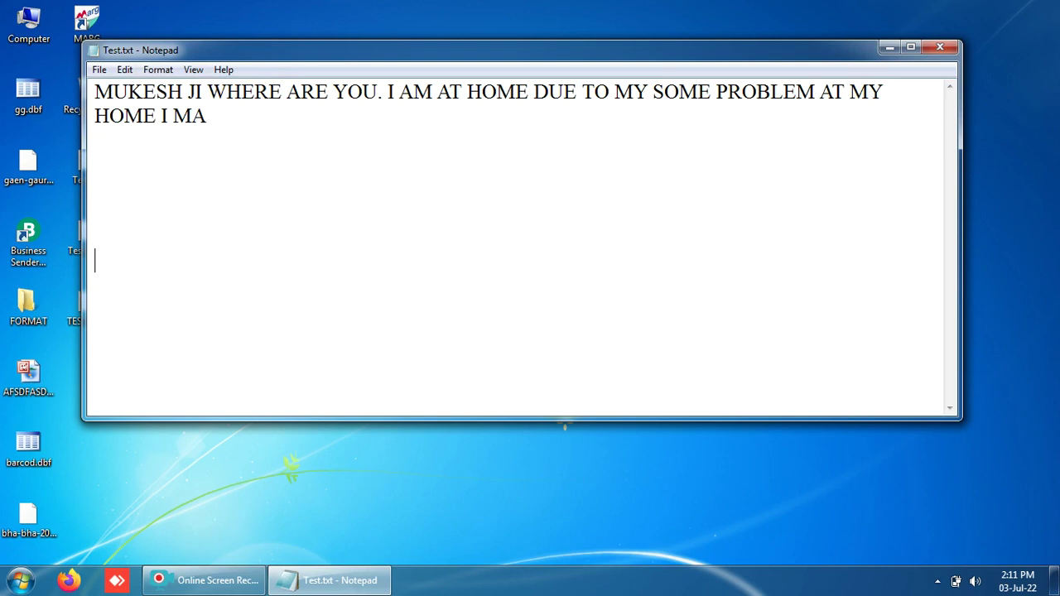
pyautogui.hotkey('ctrl', 'v')
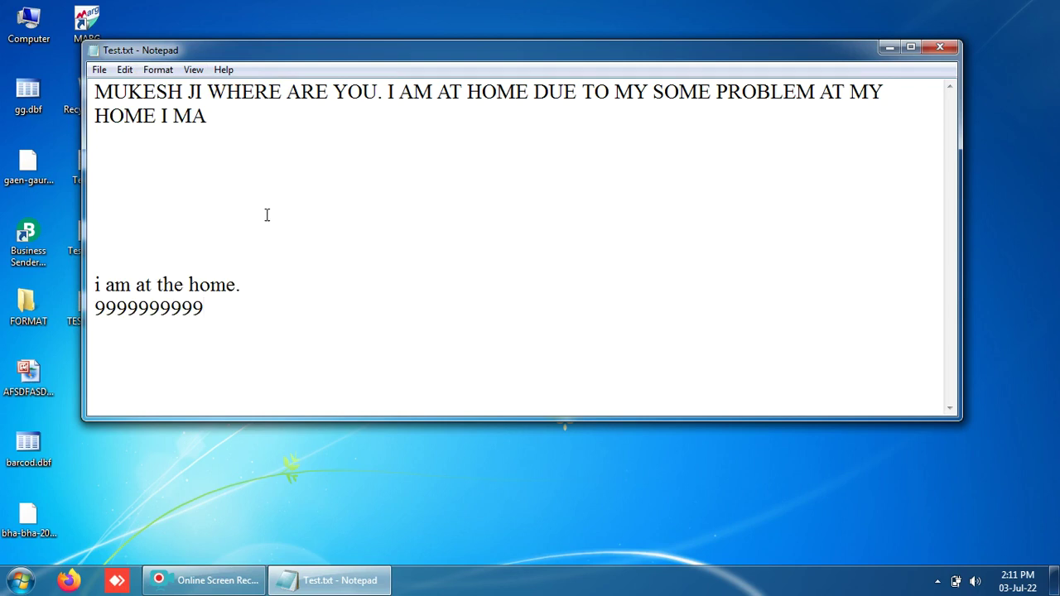
# Add one more blank line in the gap and delete the "i am at the home." and number lines
pyautogui.click(125, 70)
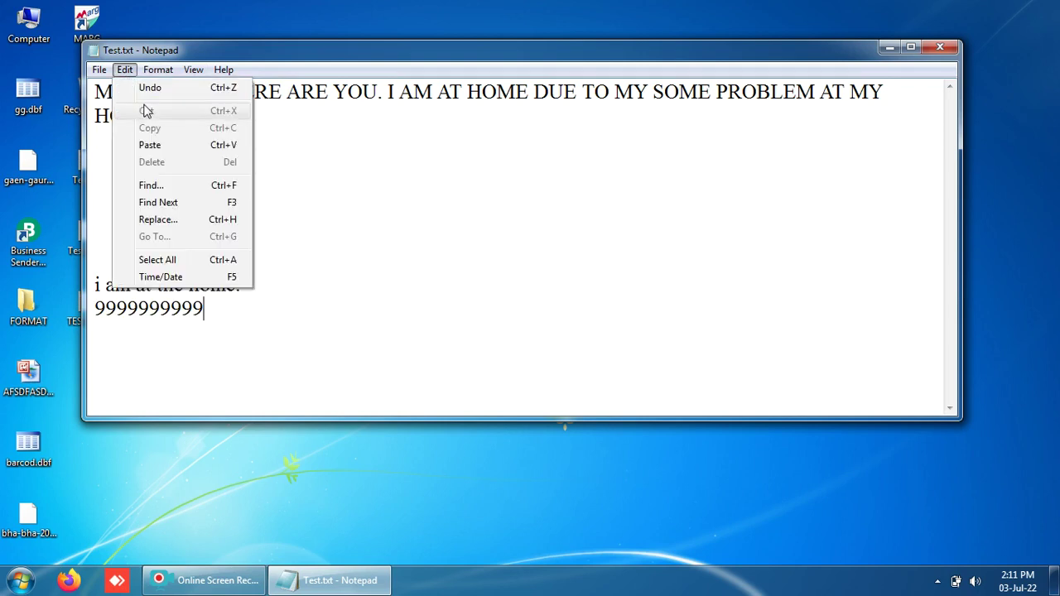
pyautogui.click(339, 161)
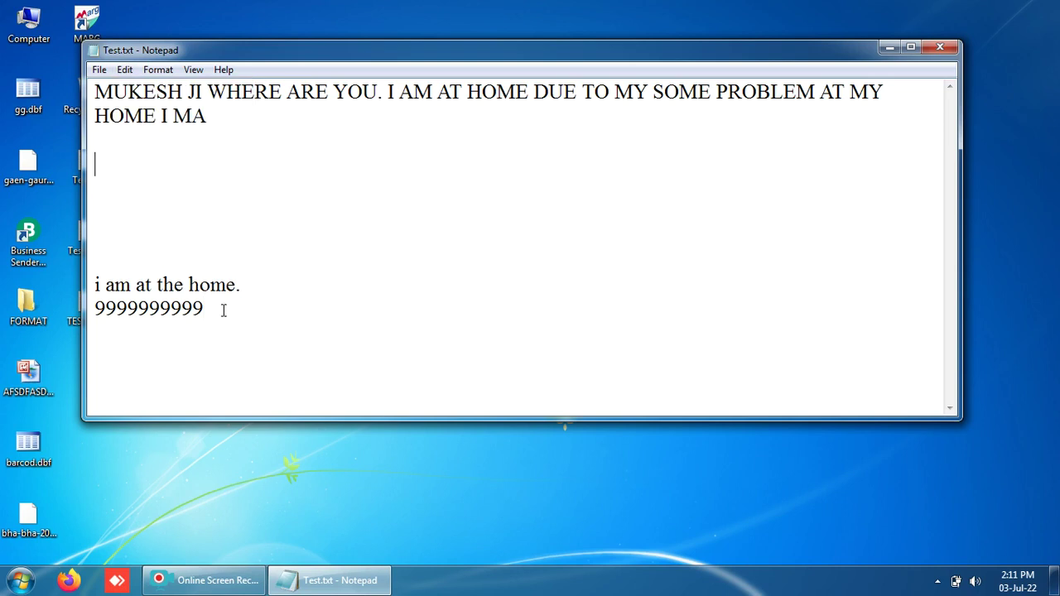
pyautogui.press('Return')
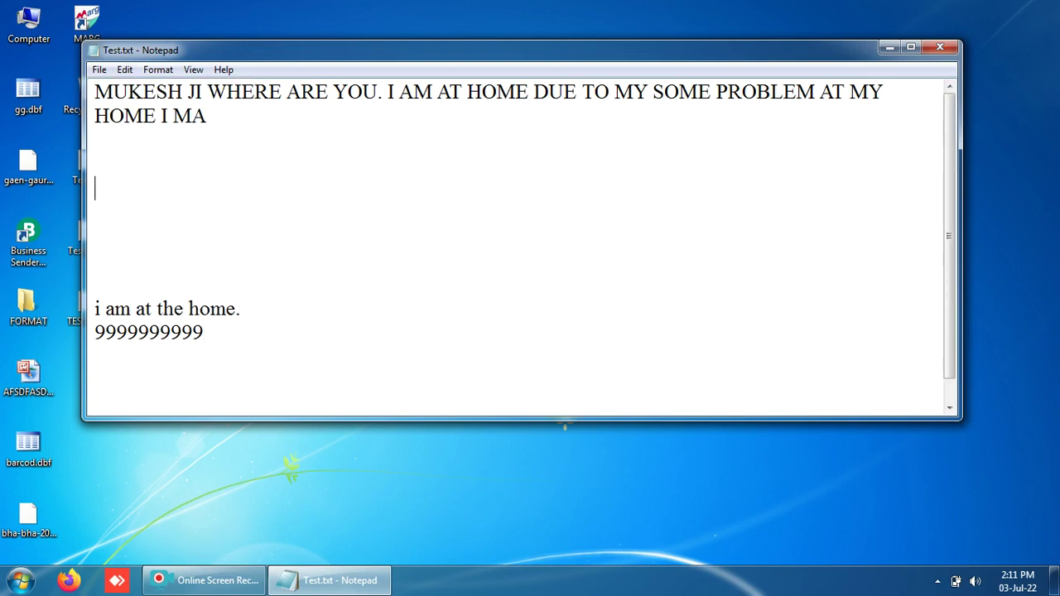
pyautogui.click(125, 71)
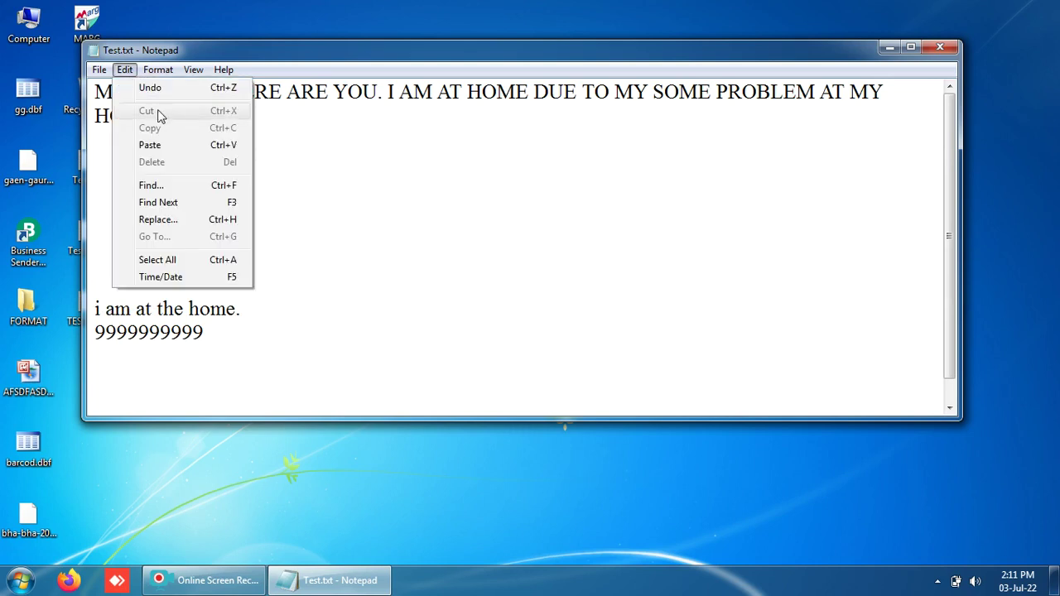
pyautogui.click(296, 154)
pyautogui.moveTo(219, 124); pyautogui.dragTo(125, 120)
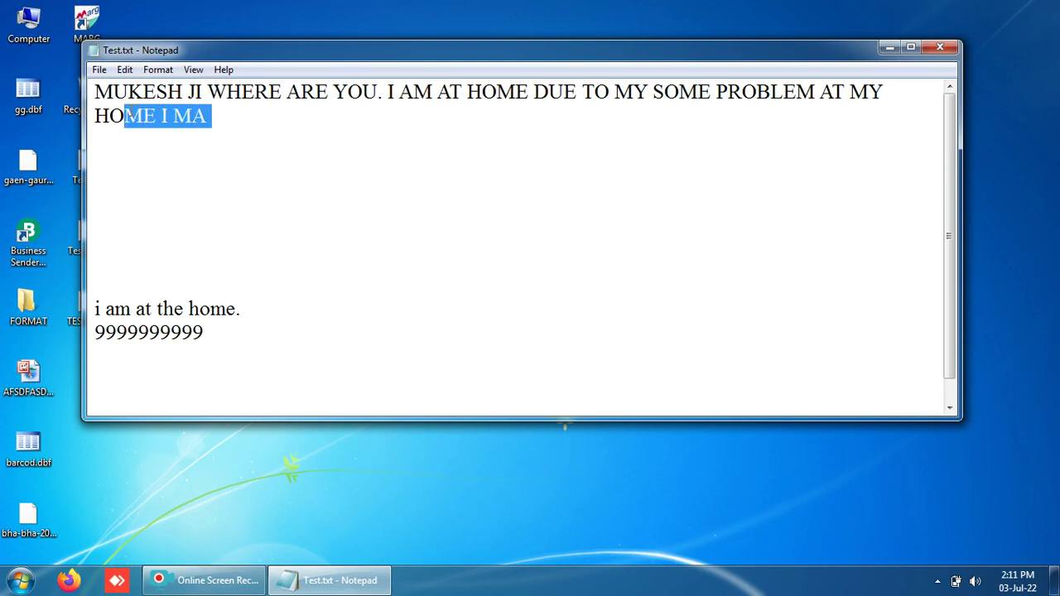
pyautogui.moveTo(218, 334); pyautogui.dragTo(93, 313)
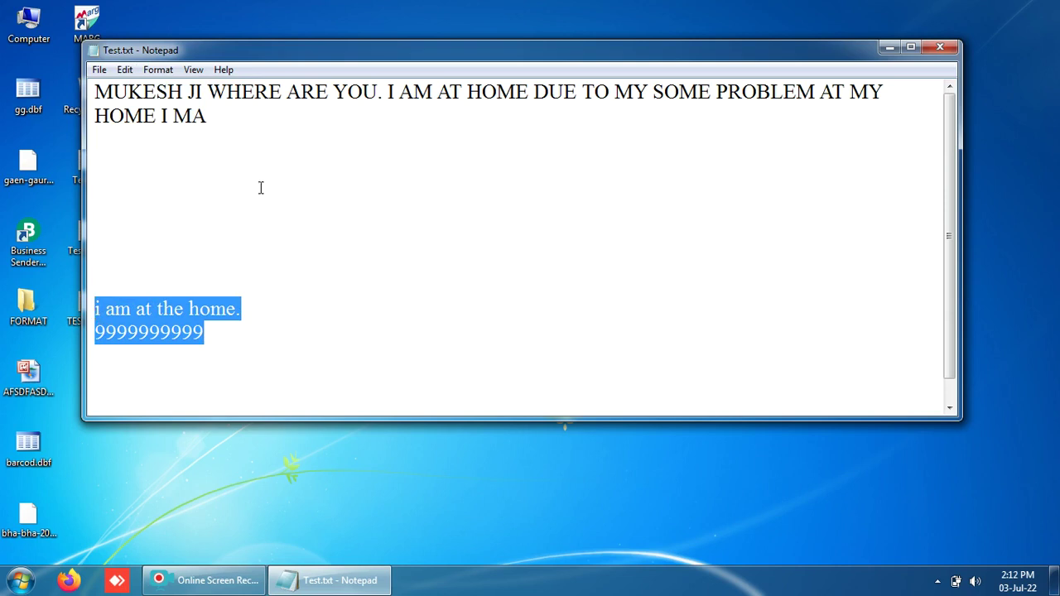
pyautogui.press('Delete')
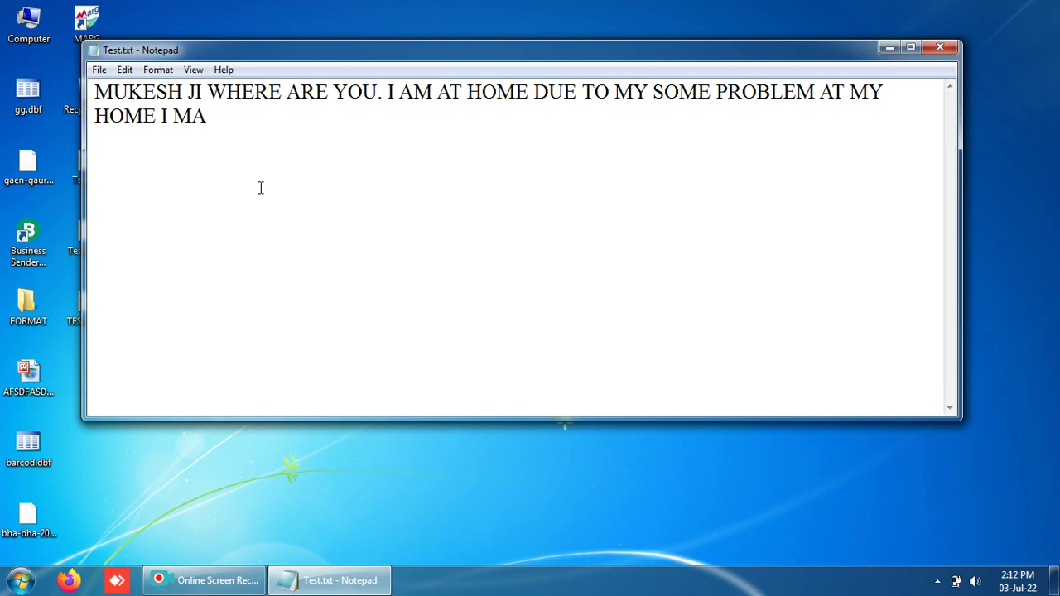
# Copy "HOME I MA" from the end of the first paragraph and paste it three lines below
pyautogui.moveTo(213, 117); pyautogui.dragTo(95, 117)
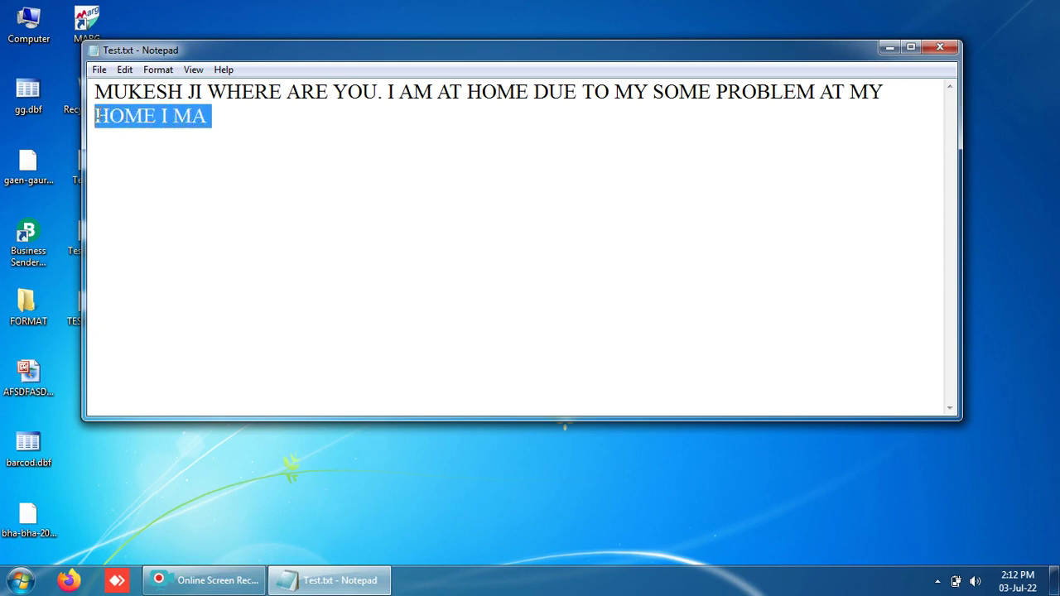
pyautogui.click(124, 69)
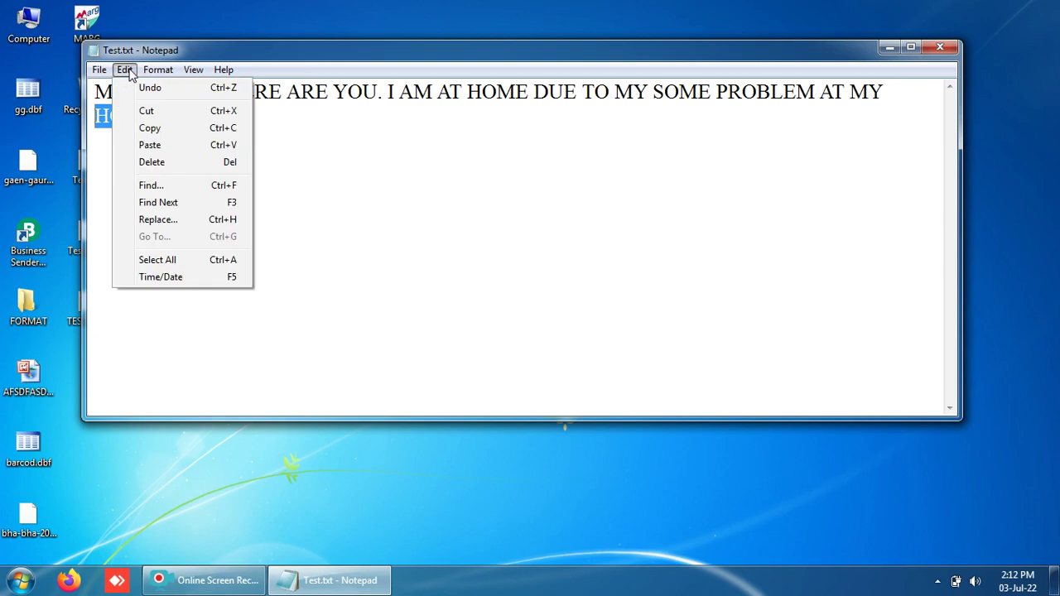
pyautogui.click(140, 128)
pyautogui.click(214, 124)
pyautogui.press('Return')
pyautogui.press('Return')
pyautogui.press('Return')
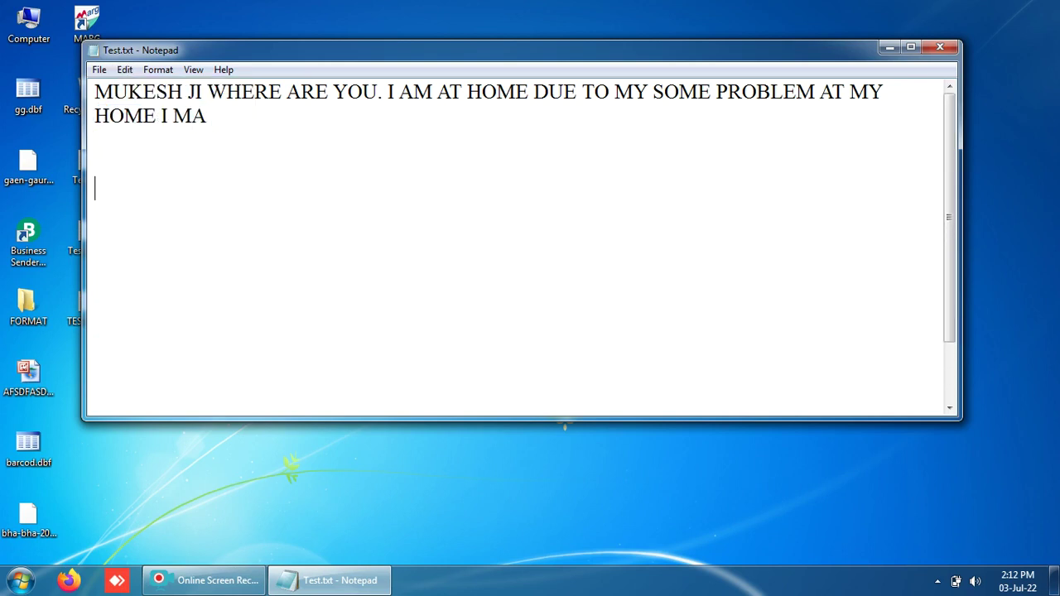
pyautogui.hotkey('ctrl', 'v')
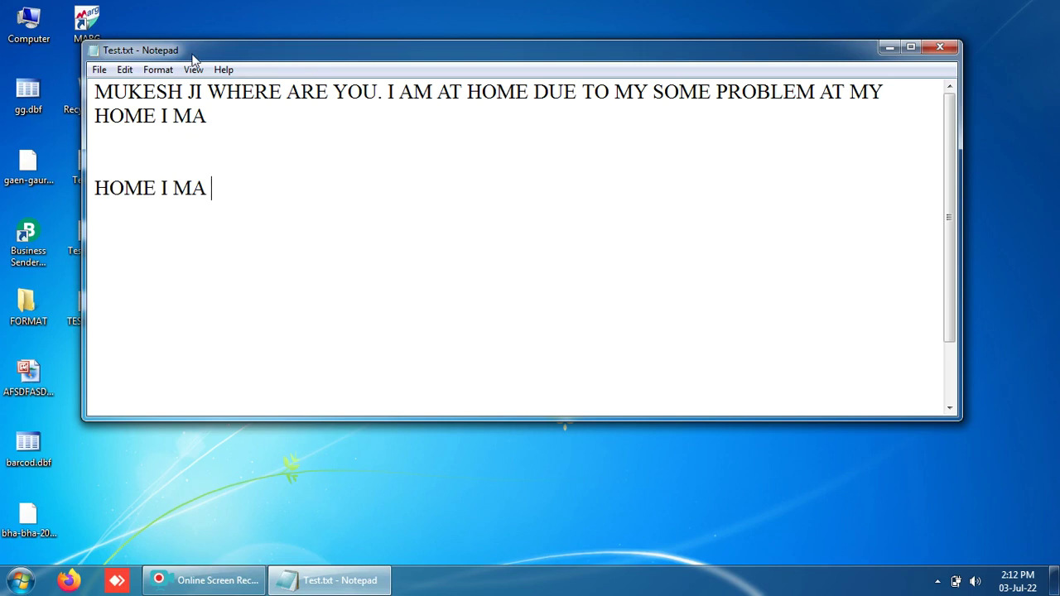
# Copy and delete both "HOME I MA" passages, and paste them back beneath an empty line under the first line
pyautogui.click(126, 71)
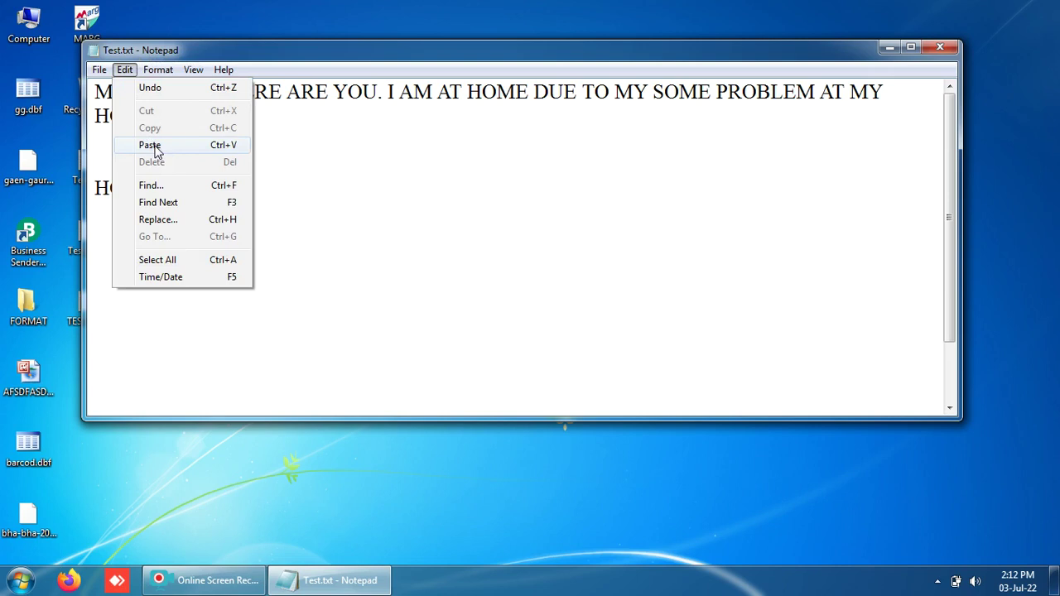
pyautogui.click(308, 152)
pyautogui.doubleClick(191, 195)
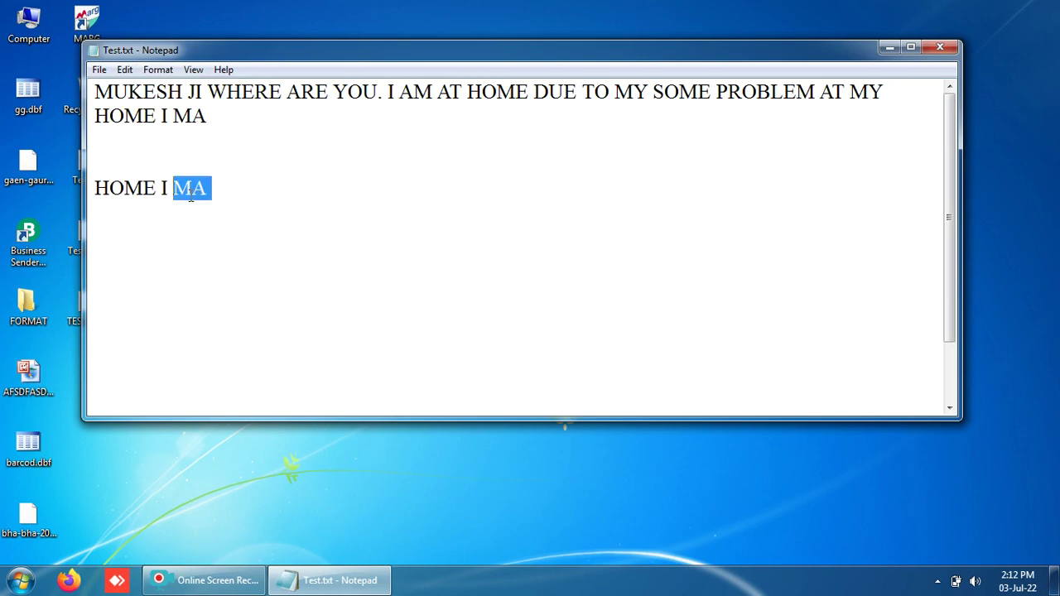
pyautogui.moveTo(191, 195); pyautogui.dragTo(16, 114)
pyautogui.hotkey('ctrl', 'c')
pyautogui.press('BackSpace')
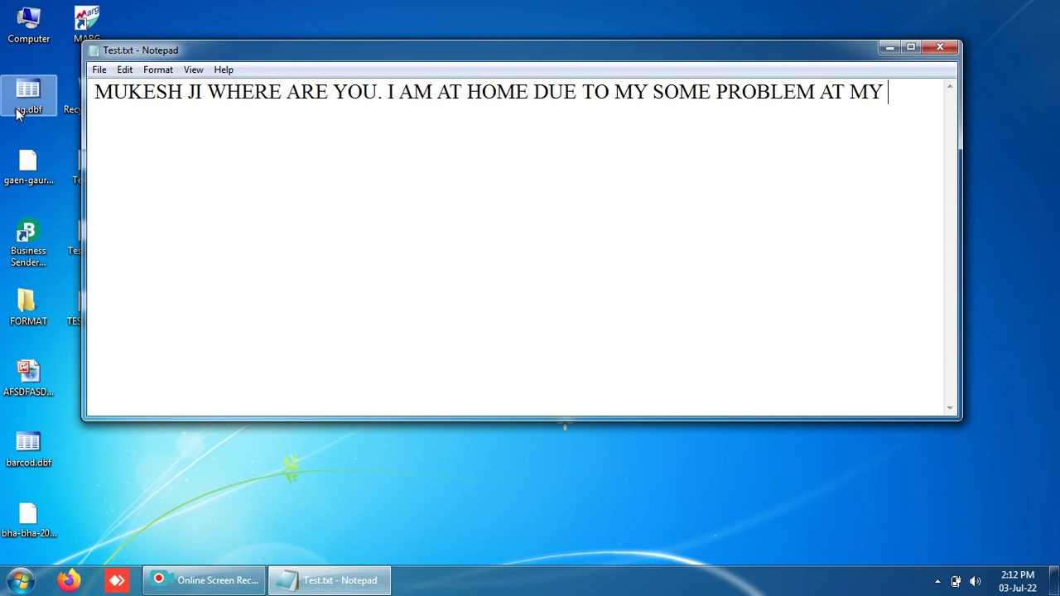
pyautogui.click(107, 146)
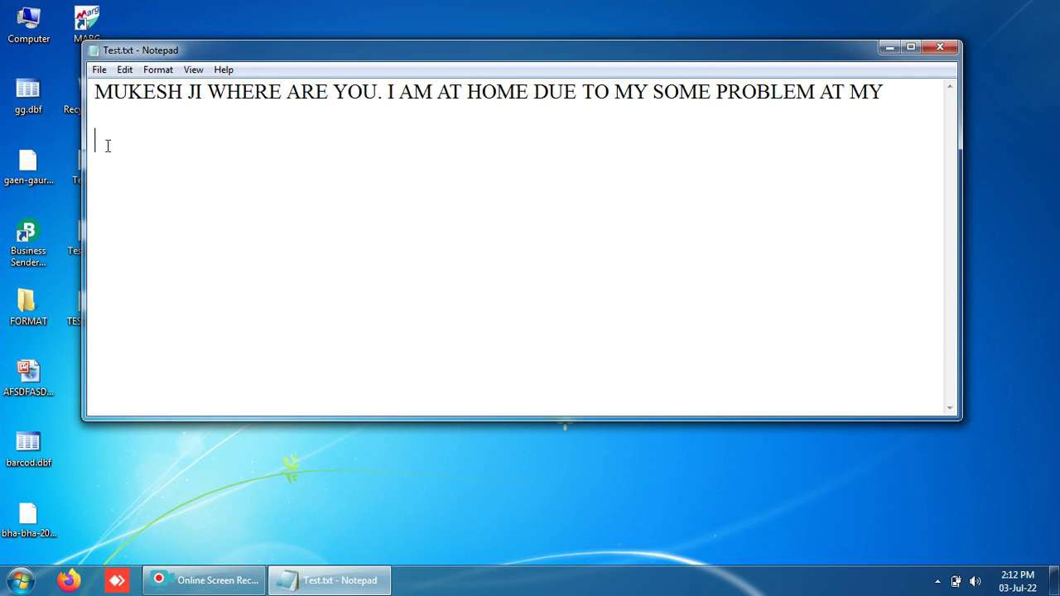
pyautogui.hotkey('ctrl', 'v')
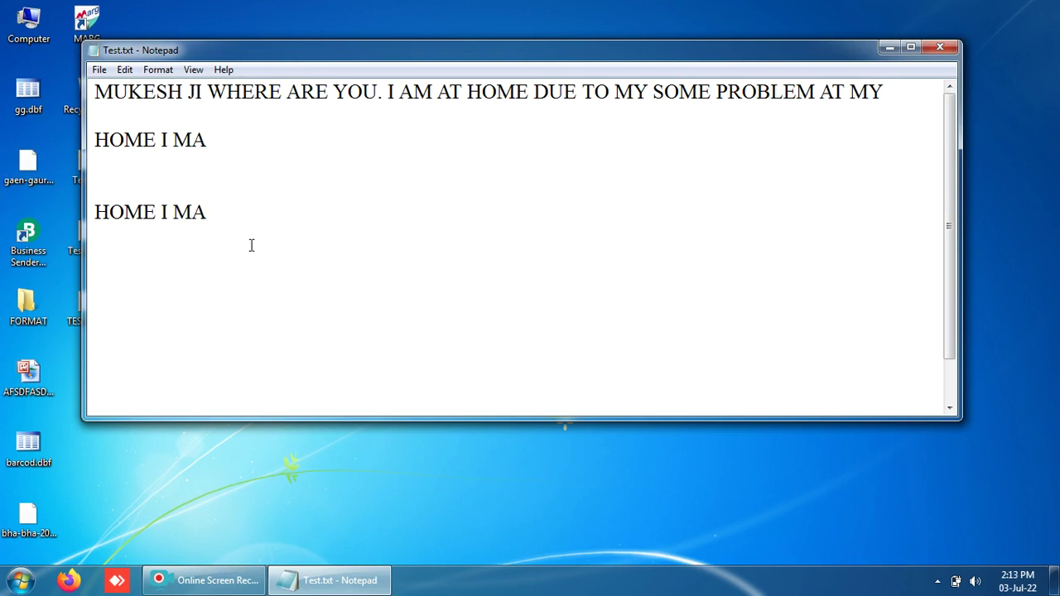
# Copy the lower "HOME I MA" and paste it on a new line directly beneath it
pyautogui.moveTo(212, 218); pyautogui.dragTo(96, 213)
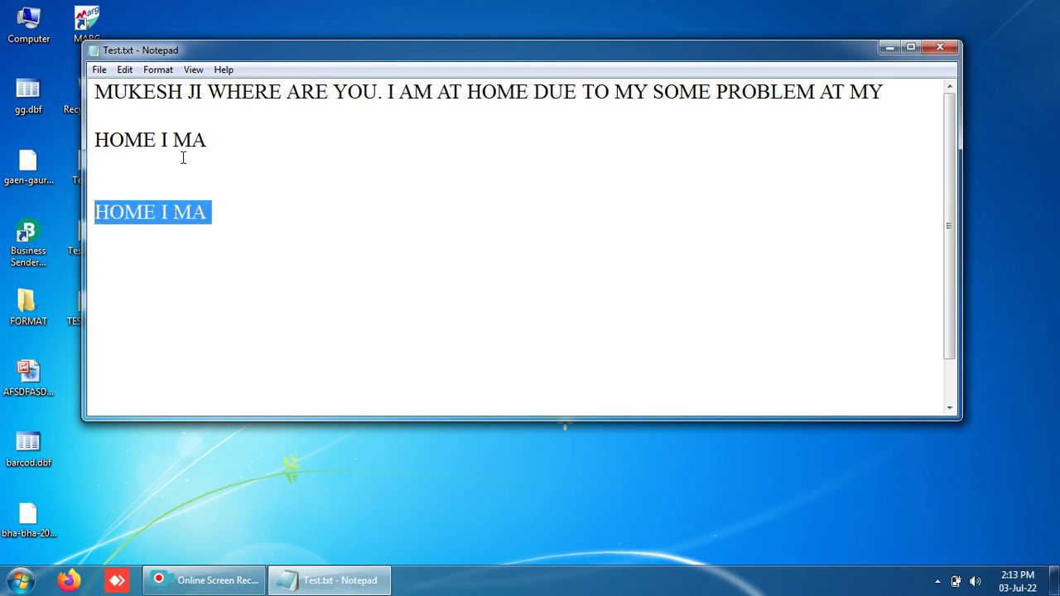
pyautogui.click(124, 70)
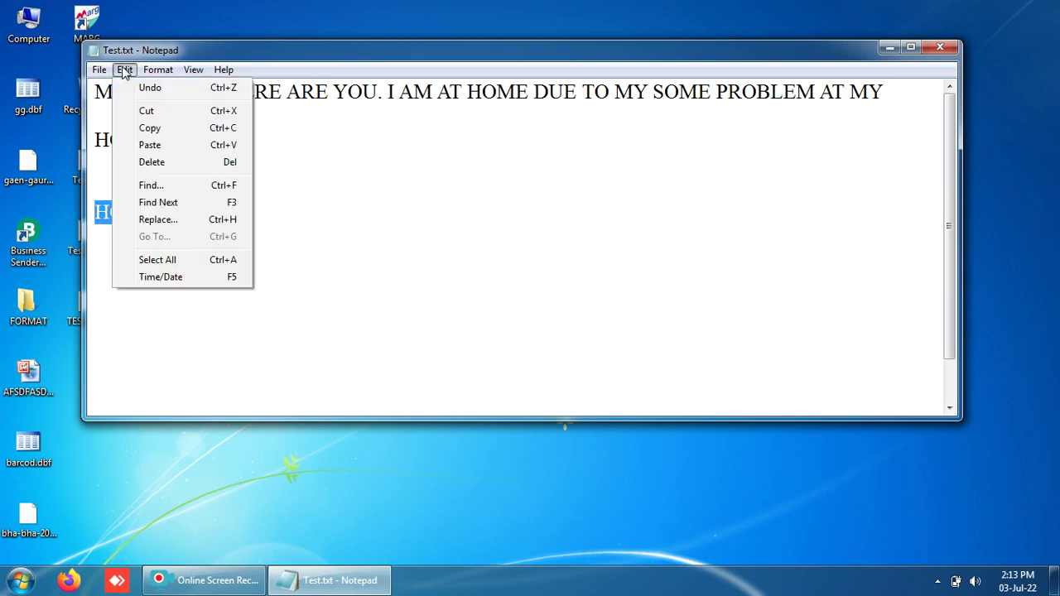
pyautogui.click(156, 129)
pyautogui.click(222, 205)
pyautogui.press('Return')
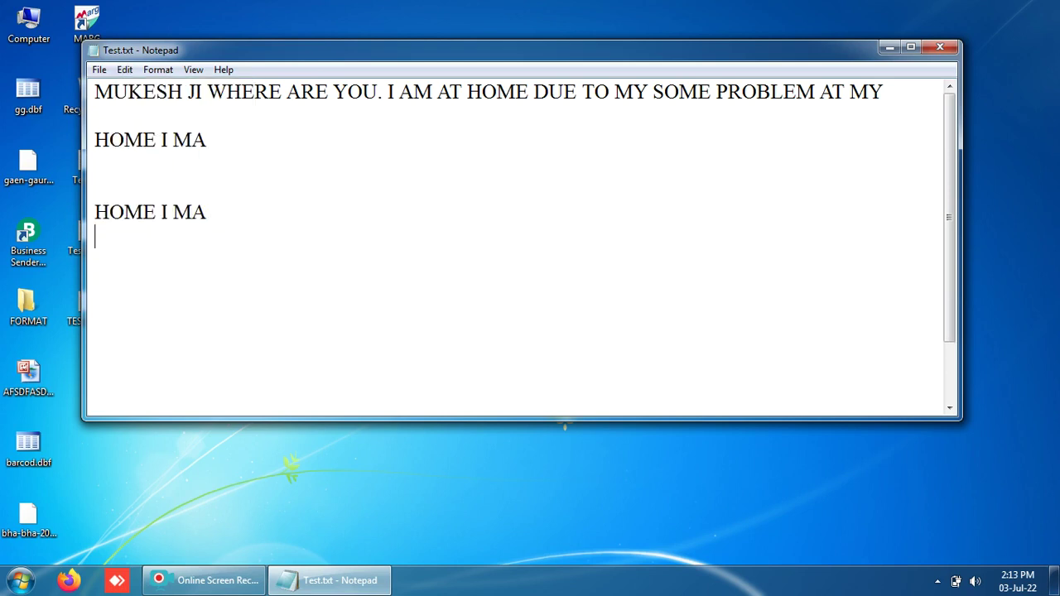
pyautogui.hotkey('ctrl', 'v')
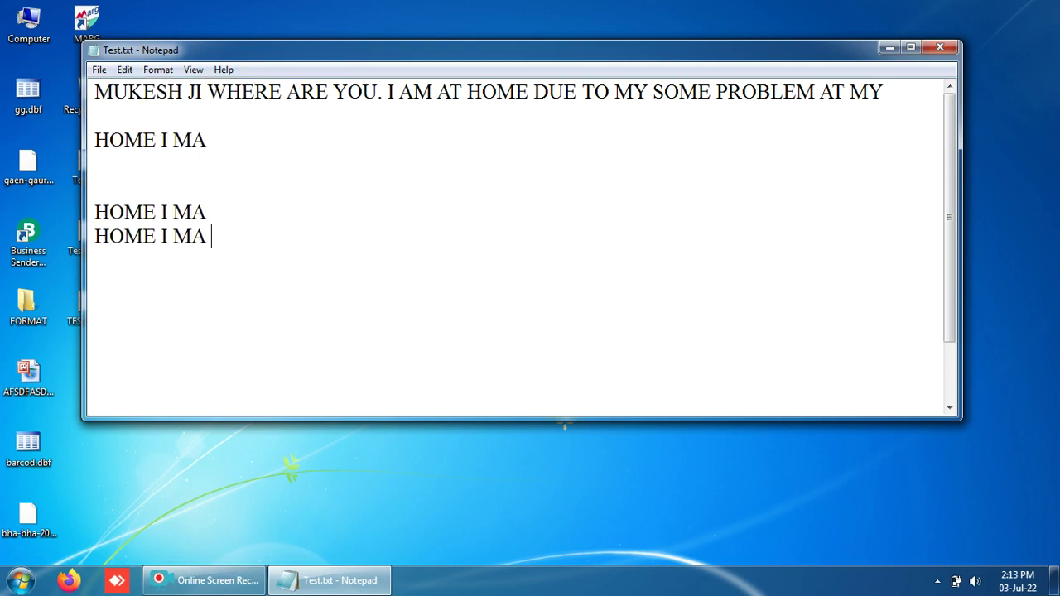
# Delete "MA" from the second "HOME I MA" line, and delete the rest of that line together with the copy below it
pyautogui.doubleClick(206, 213)
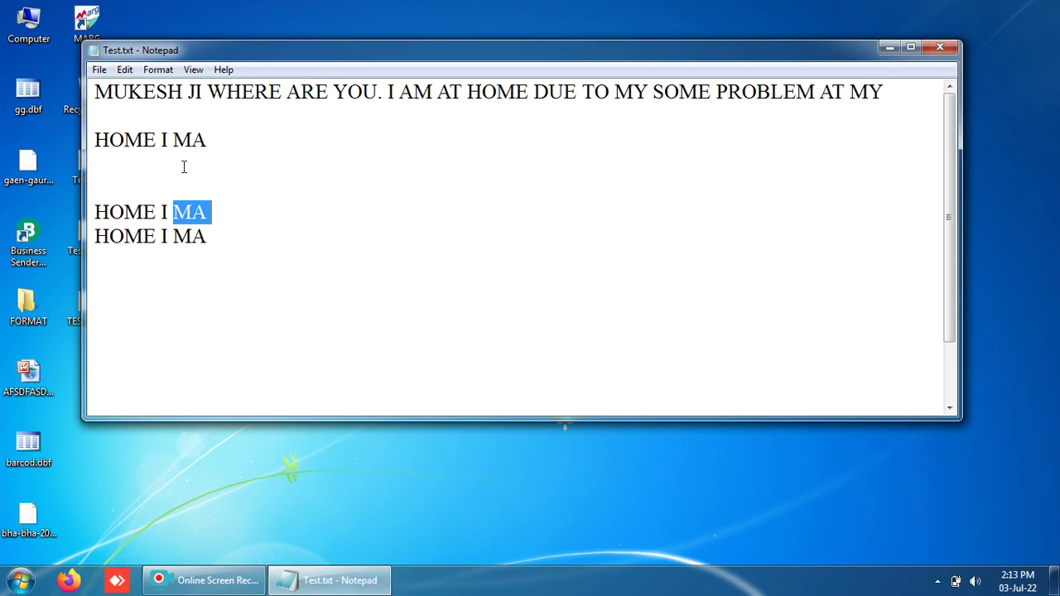
pyautogui.click(125, 71)
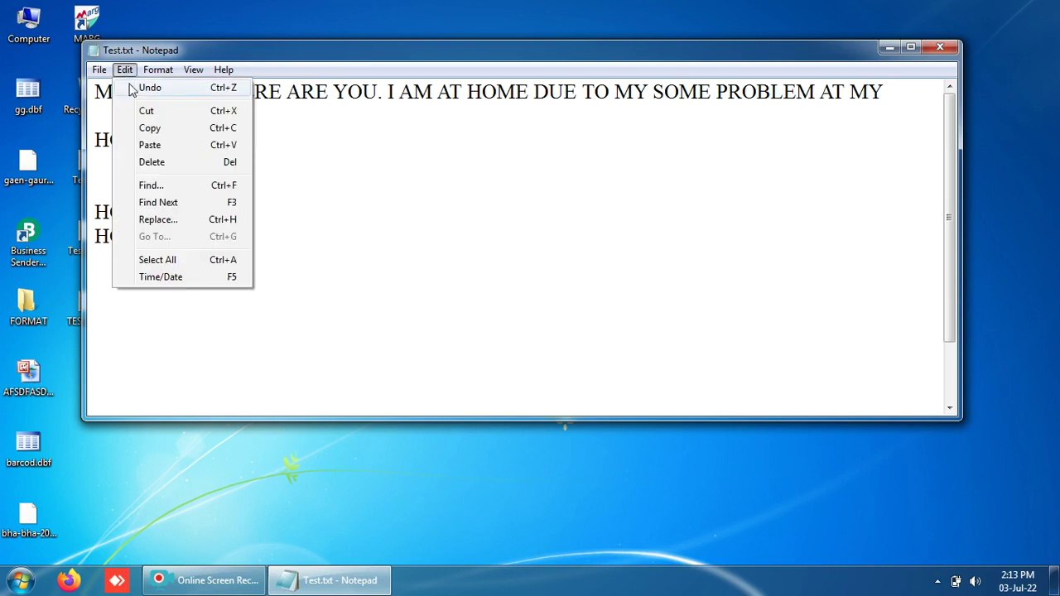
pyautogui.click(164, 165)
pyautogui.moveTo(213, 238); pyautogui.dragTo(103, 202)
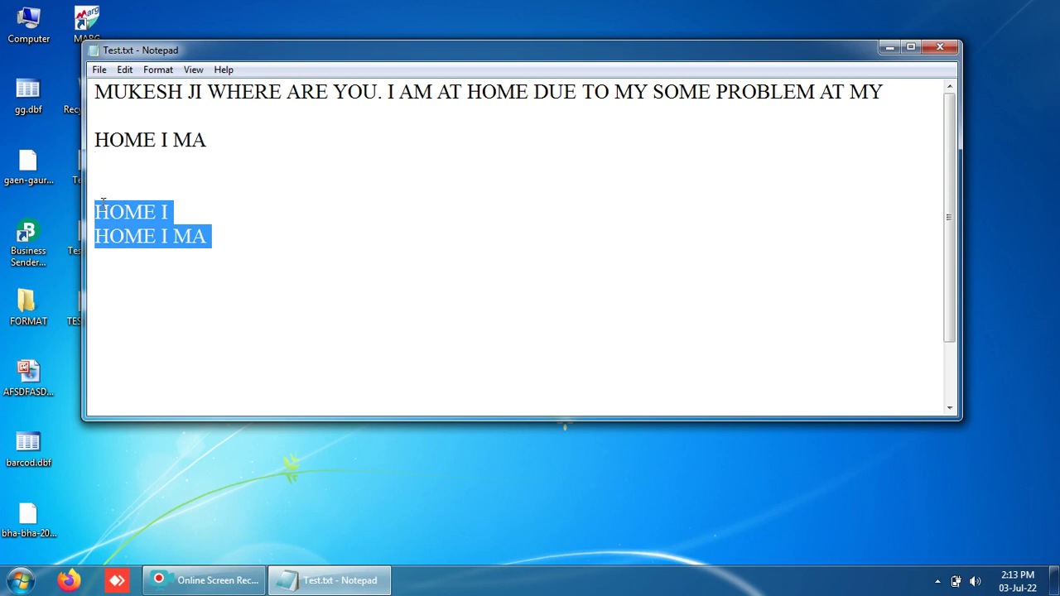
pyautogui.press('Delete')
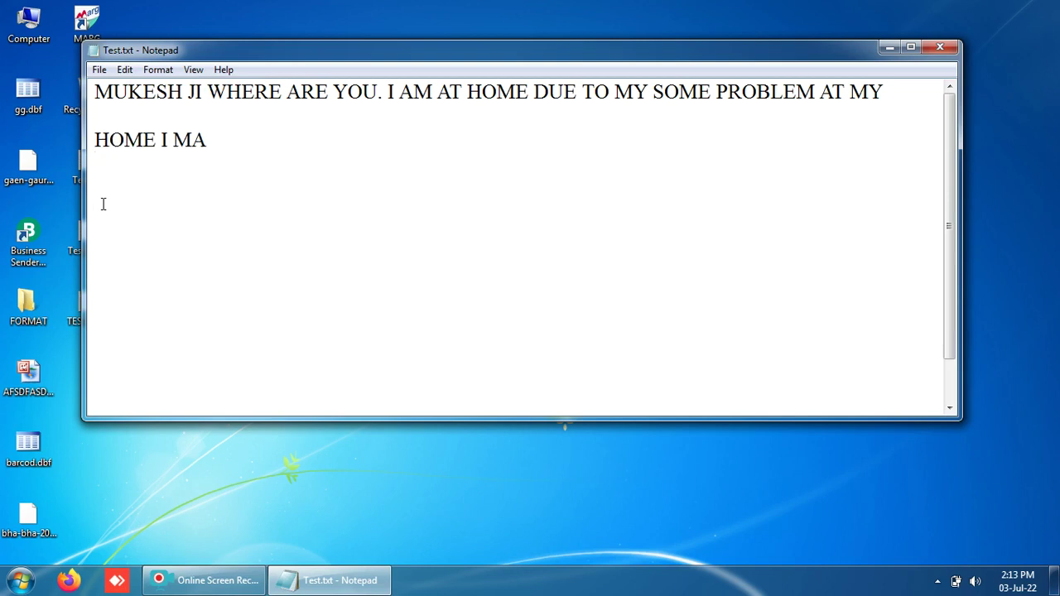
pyautogui.click(127, 70)
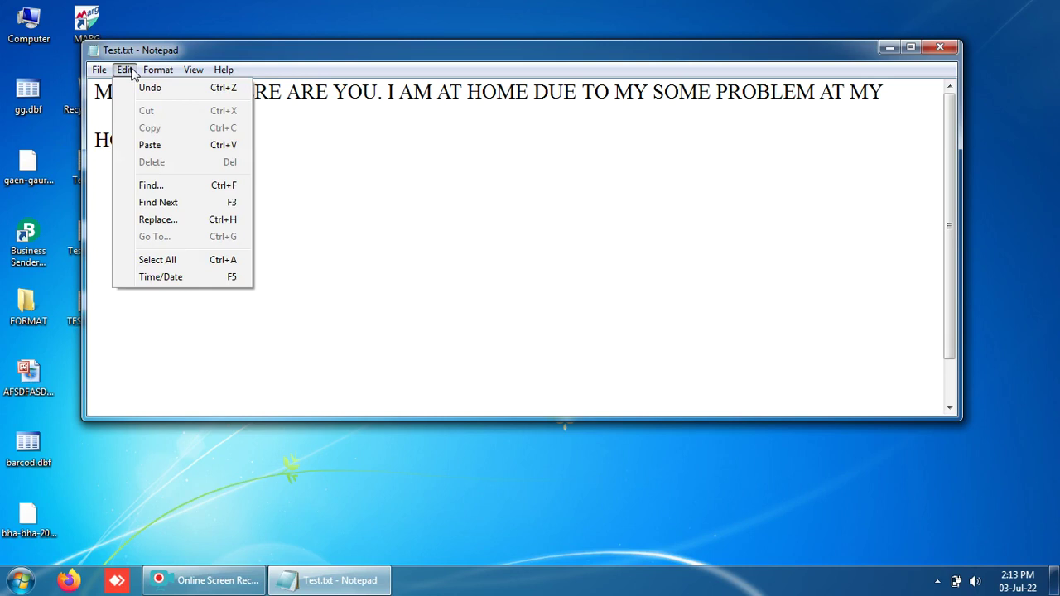
pyautogui.click(383, 227)
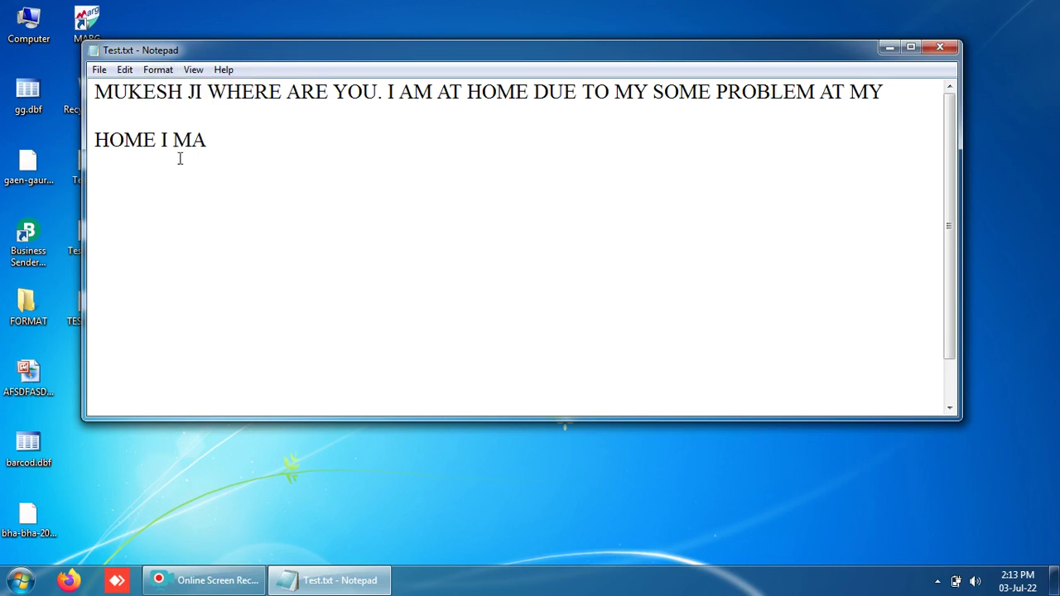
# Delete the remaining "HOME I MA" line below the first line
pyautogui.moveTo(206, 139); pyautogui.dragTo(96, 141)
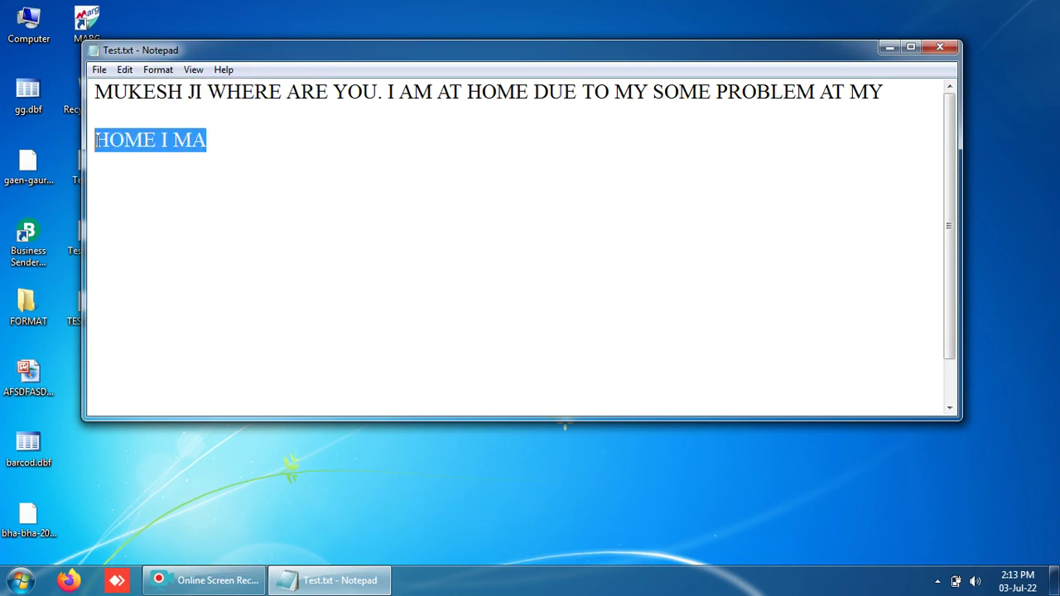
pyautogui.click(123, 70)
pyautogui.click(152, 163)
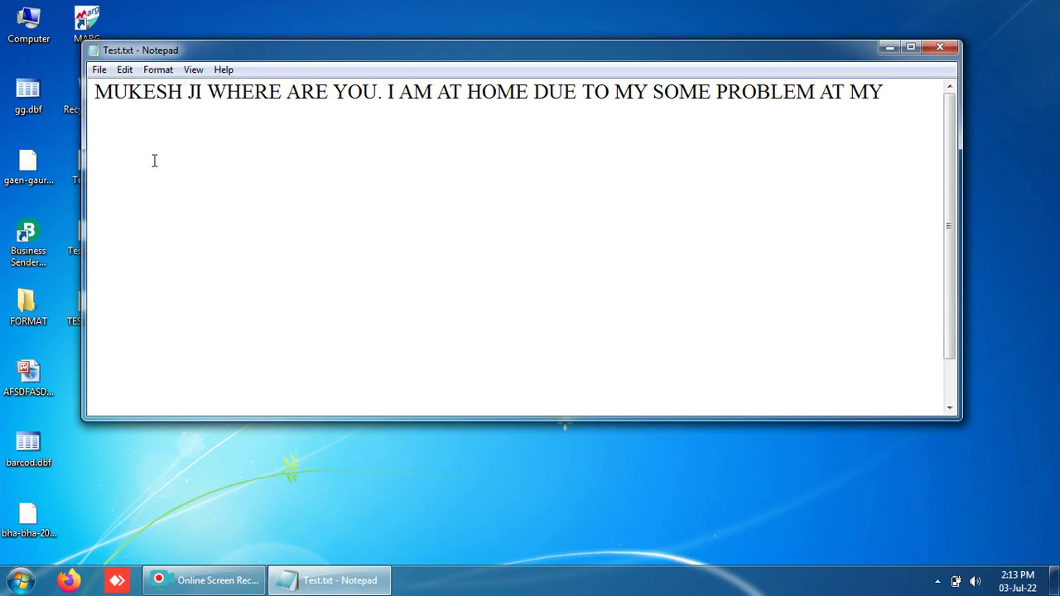
pyautogui.click(124, 70)
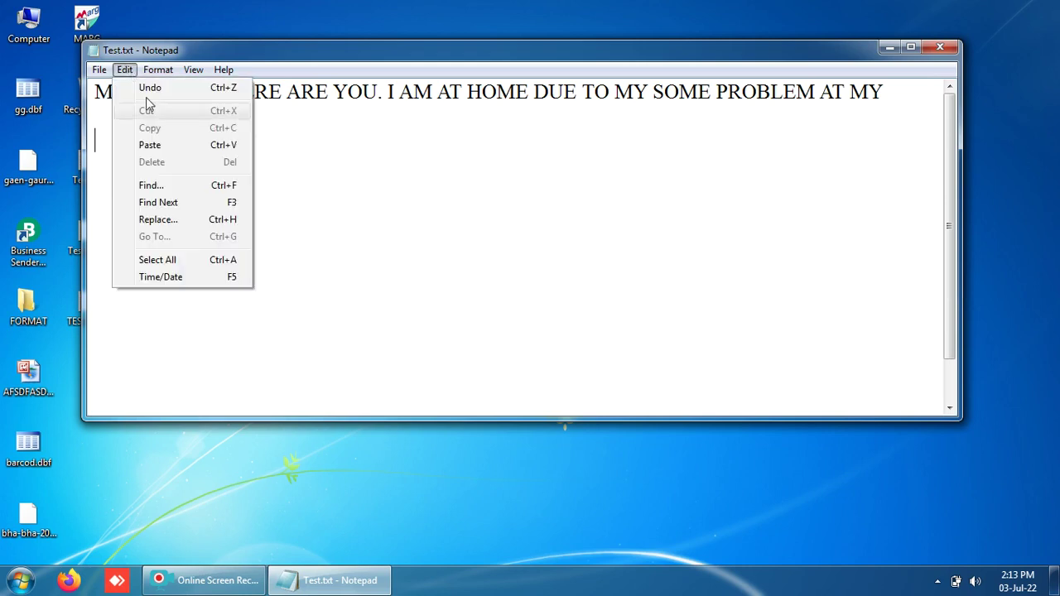
pyautogui.click(296, 178)
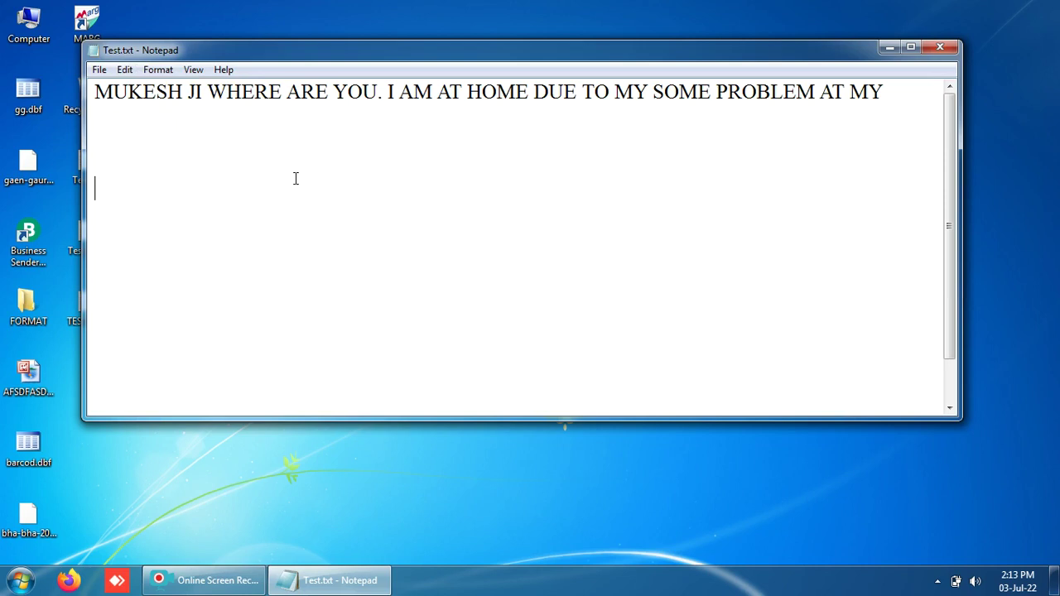
# Undo the deletion of the "HOME I MA" line
pyautogui.hotkey('ctrl', 'z')
pyautogui.hotkey('ctrl', 'z')
pyautogui.hotkey('ctrl', 'z')
pyautogui.click(203, 142)
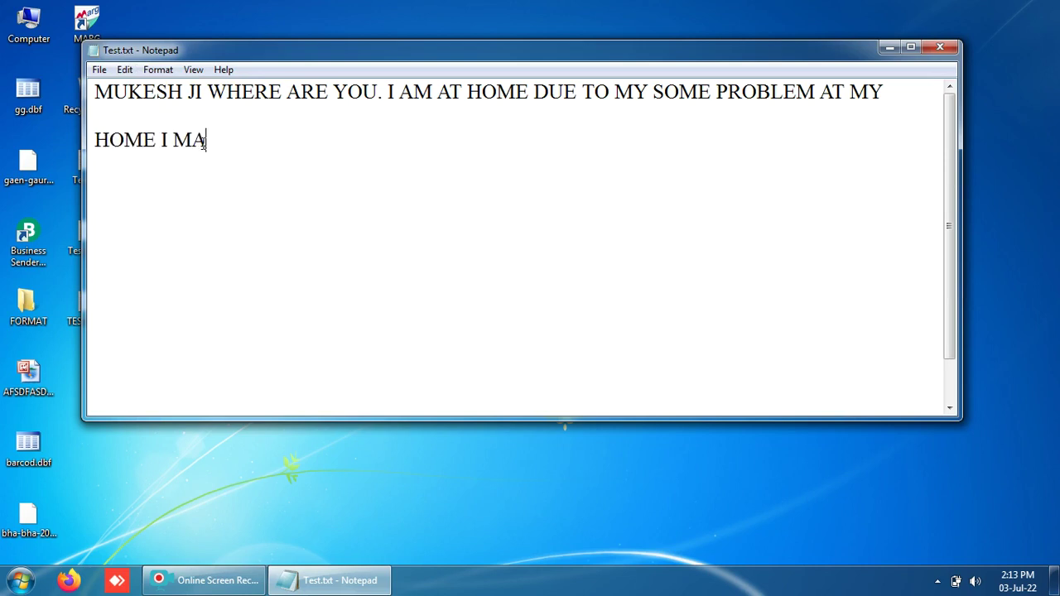
pyautogui.click(124, 70)
pyautogui.moveTo(157, 70)
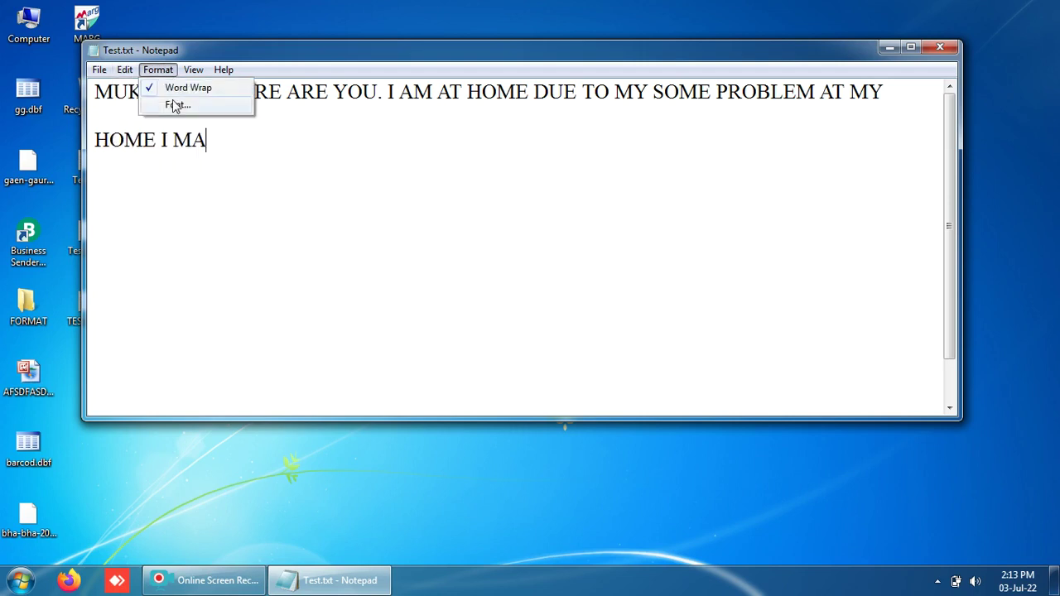
pyautogui.moveTo(125, 70)
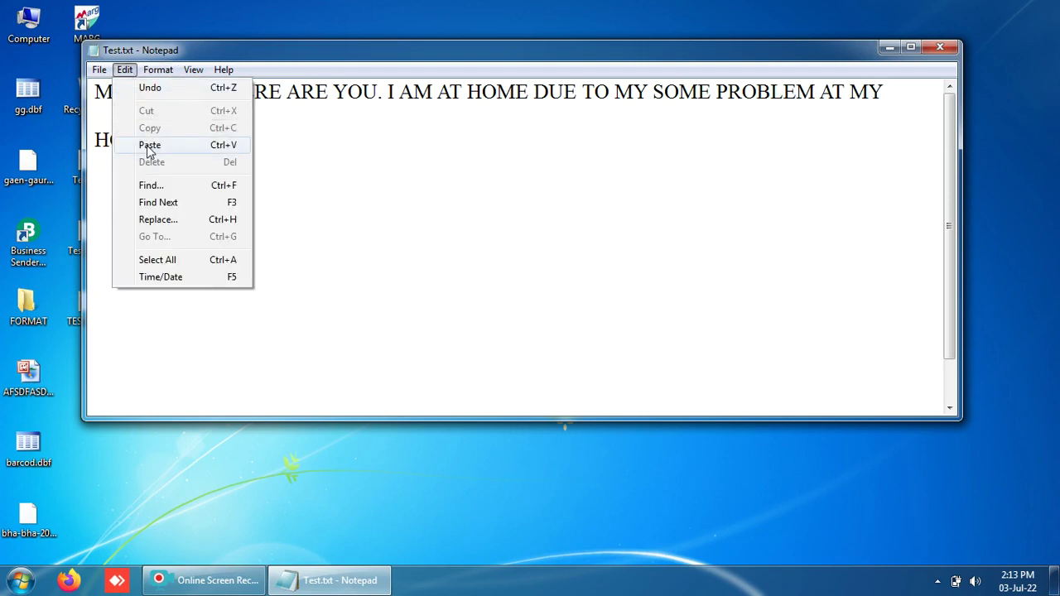
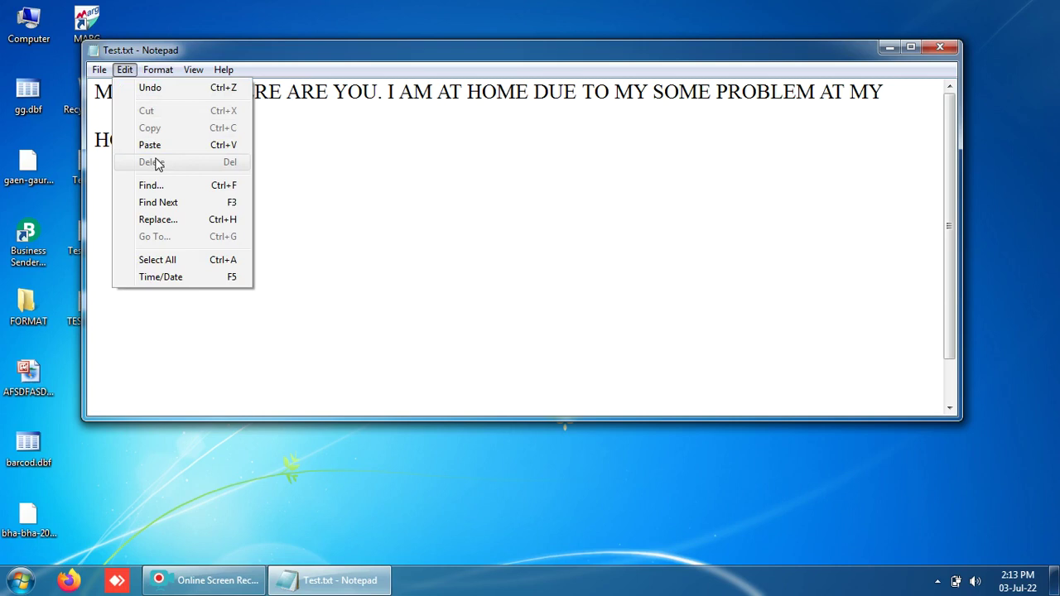
# Write "CLT+X", "CLT+C" and "CLLT+V" on separate lines, starting two lines below "HOME I MA"
pyautogui.click(301, 185)
pyautogui.write('CTZ')
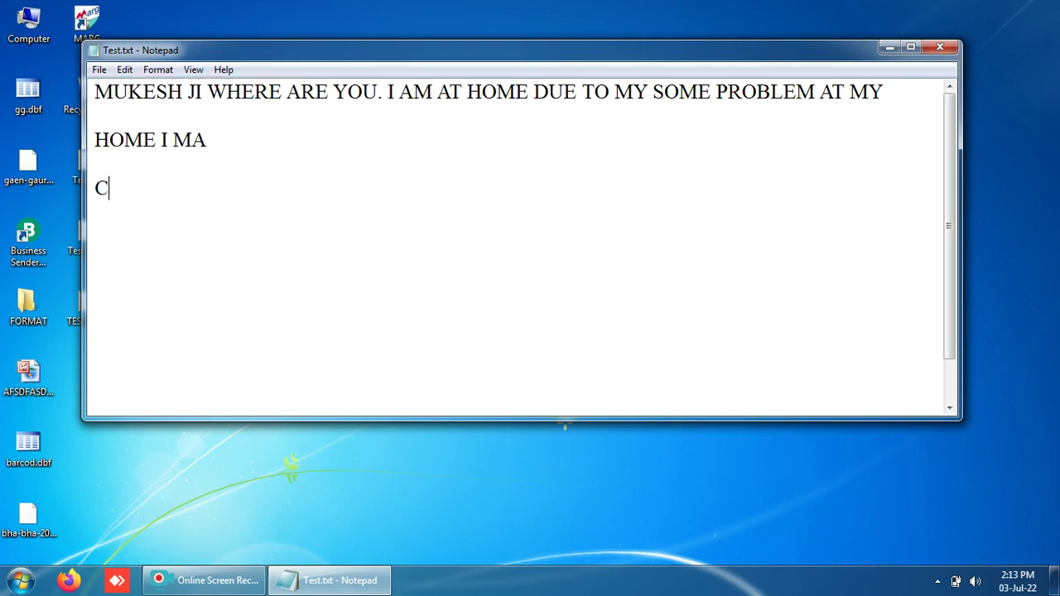
pyautogui.press('BackSpace')
pyautogui.press('BackSpace')
pyautogui.write('LT+X')
pyautogui.press('Return')
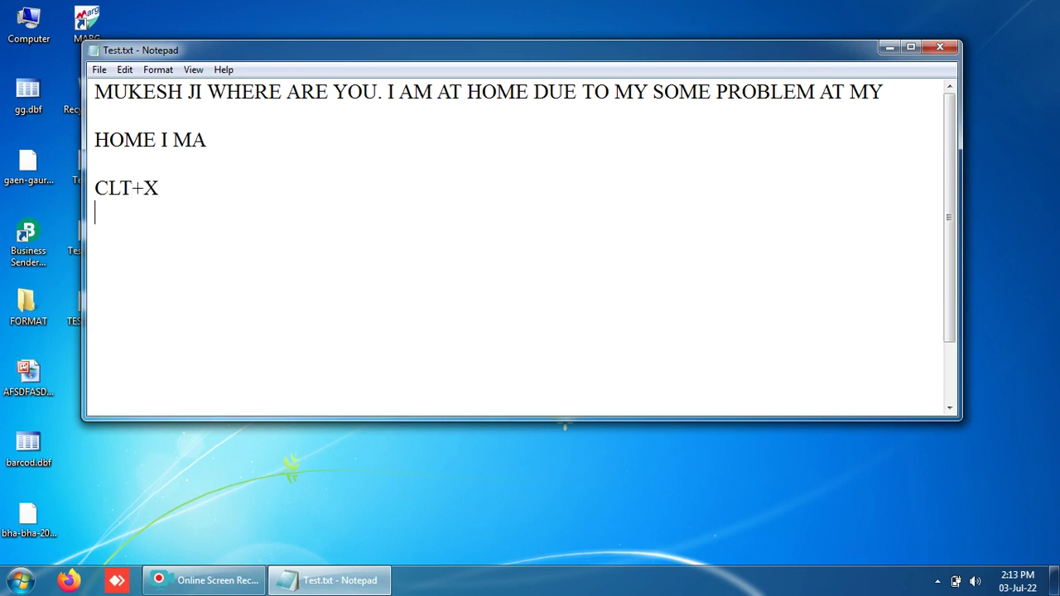
pyautogui.write('CLT+C')
pyautogui.press('Return')
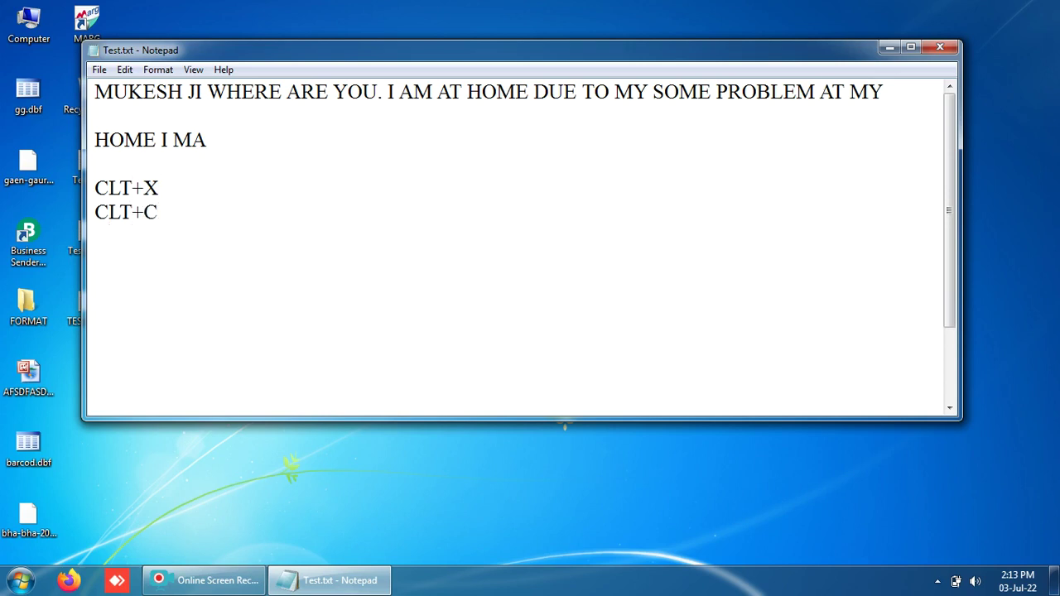
pyautogui.write('CLLT+V')
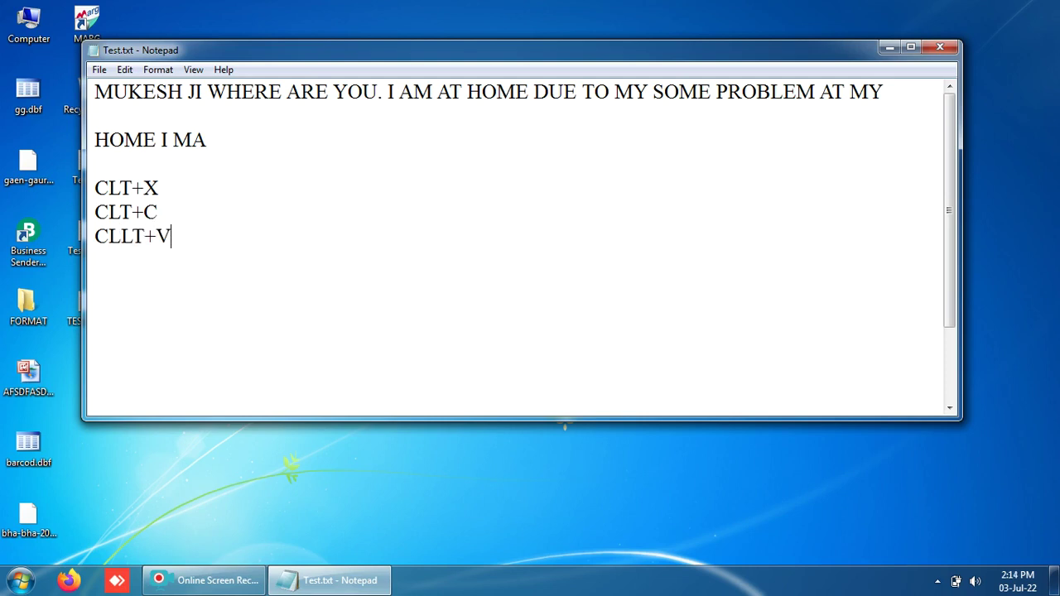
pyautogui.click(124, 70)
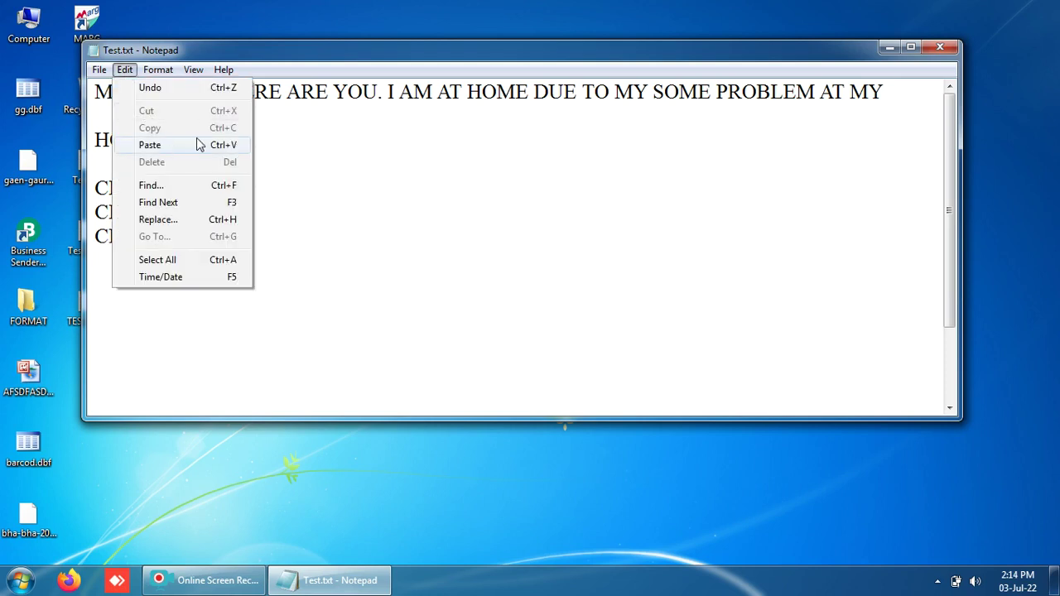
pyautogui.click(269, 137)
pyautogui.doubleClick(270, 135)
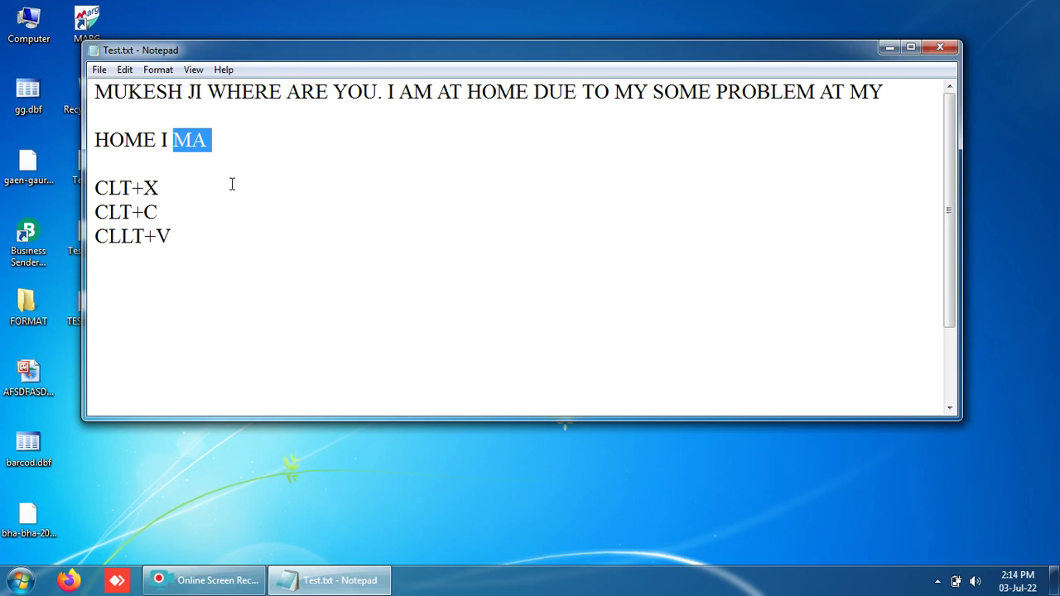
# Add a line reading "DEL" beneath "CLLT+V", followed by a line break
pyautogui.click(184, 246)
pyautogui.press('Return')
pyautogui.write('DEL')
pyautogui.press('Return')
pyautogui.click(125, 70)
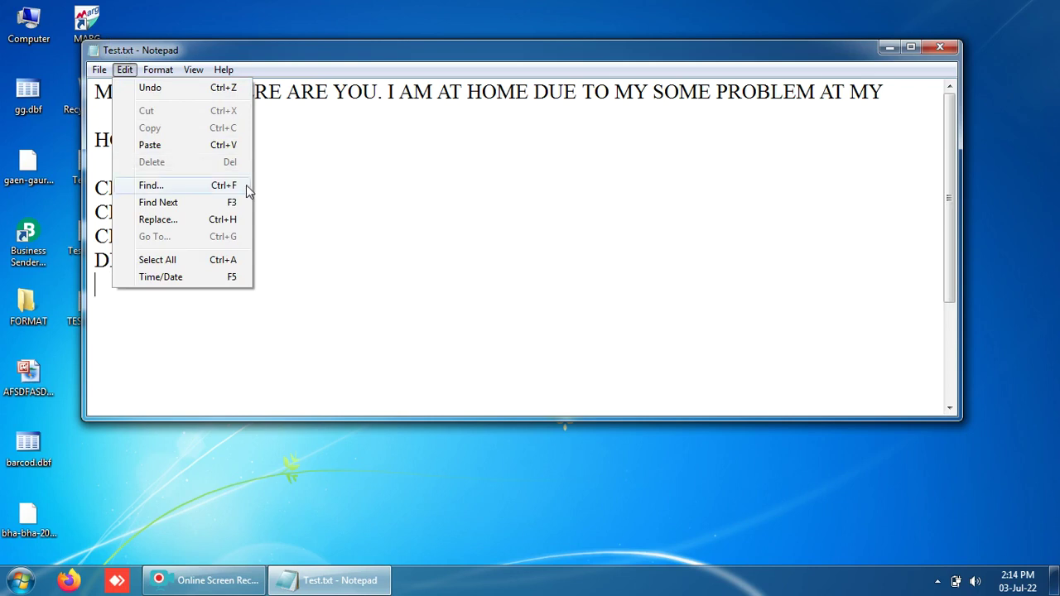
pyautogui.click(351, 182)
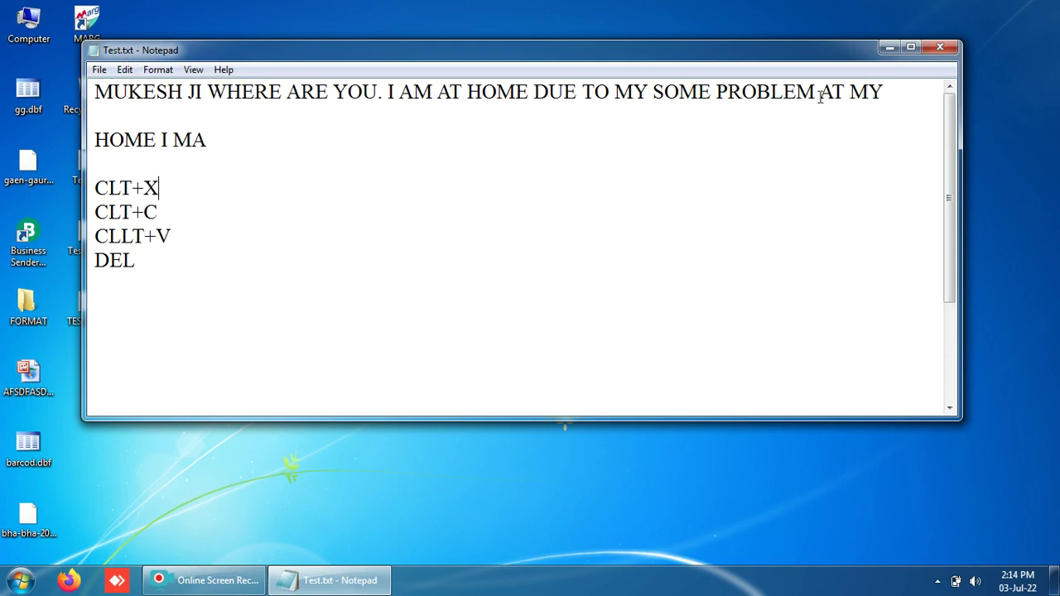
# Copy the whole first line and paste it six times on consecutive lines between it and "HOME I MA"
pyautogui.moveTo(849, 92); pyautogui.dragTo(825, 93)
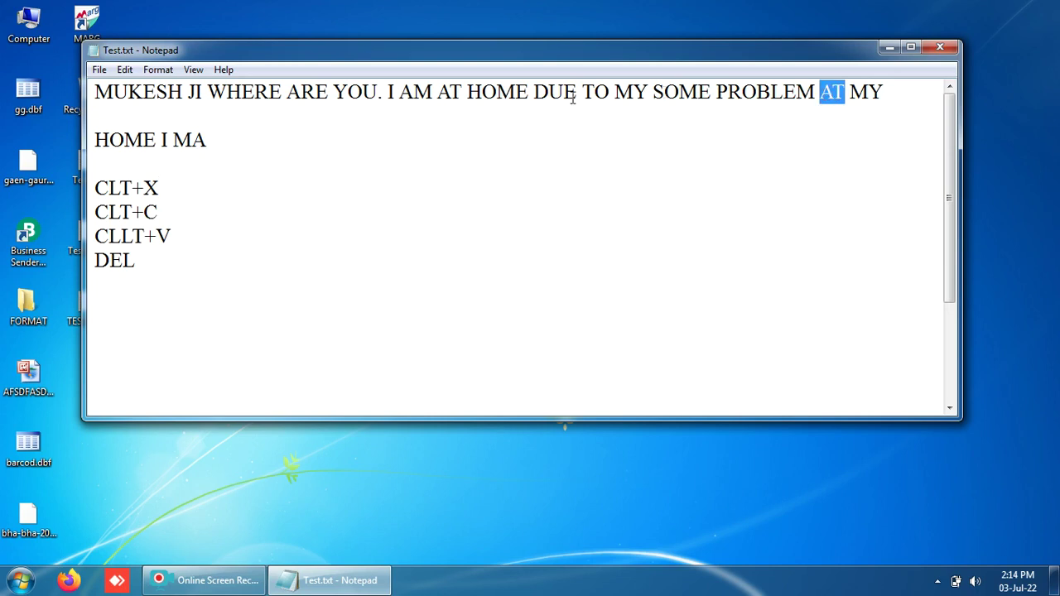
pyautogui.moveTo(469, 93); pyautogui.dragTo(438, 92)
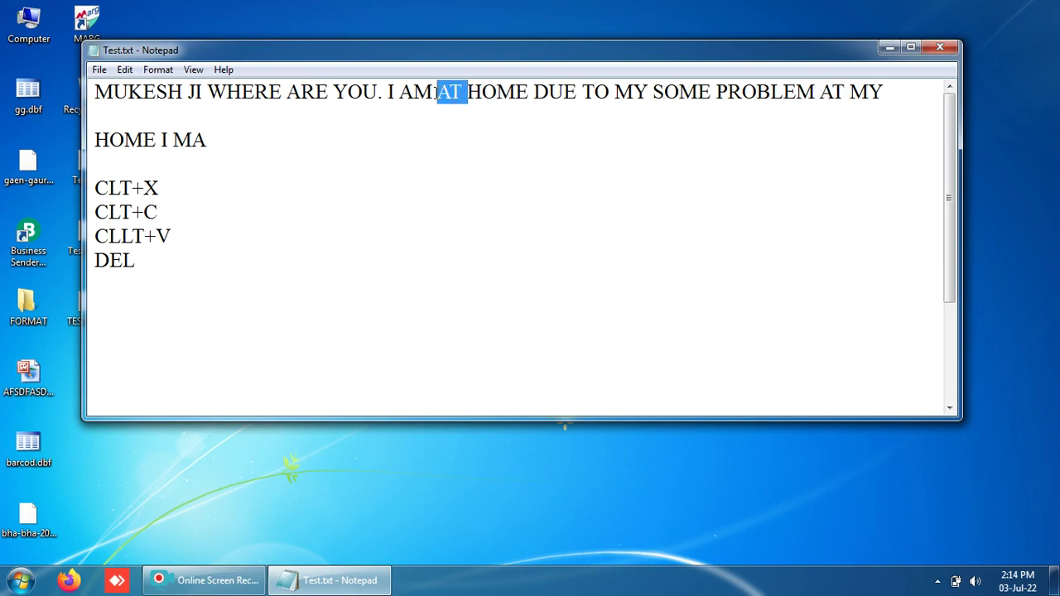
pyautogui.moveTo(899, 96); pyautogui.dragTo(93, 90)
pyautogui.hotkey('ctrl', 'c')
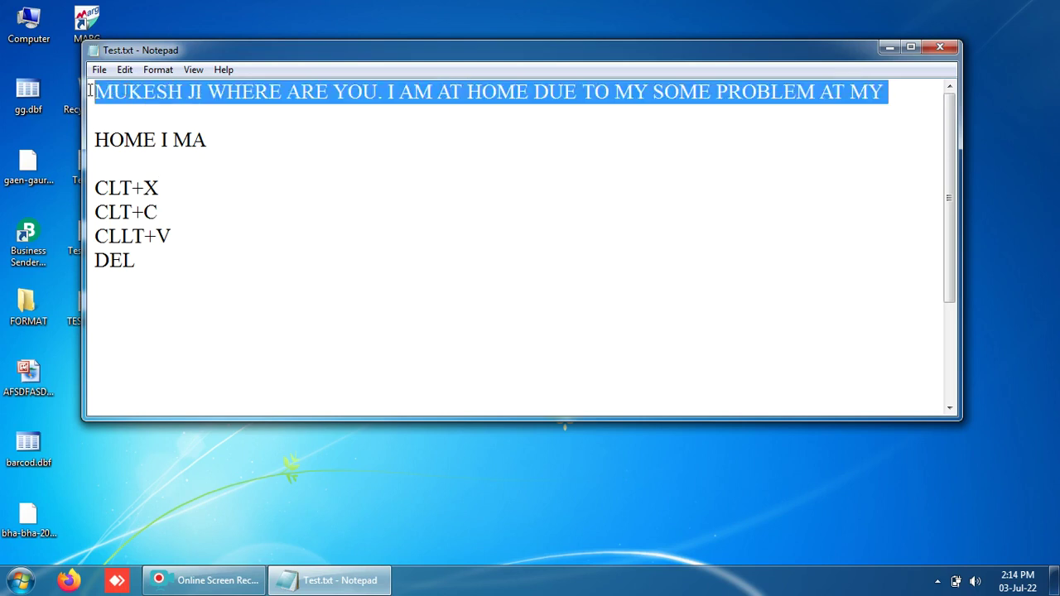
pyautogui.click(100, 108)
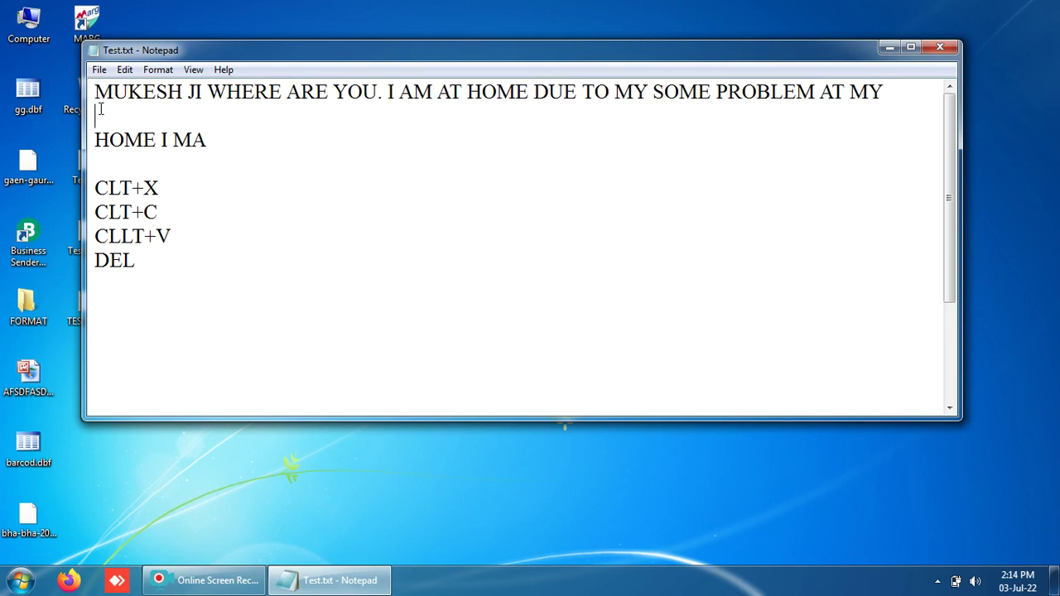
pyautogui.hotkey('ctrl', 'v')
pyautogui.press('Return')
pyautogui.hotkey('ctrl', 'v')
pyautogui.press('Return')
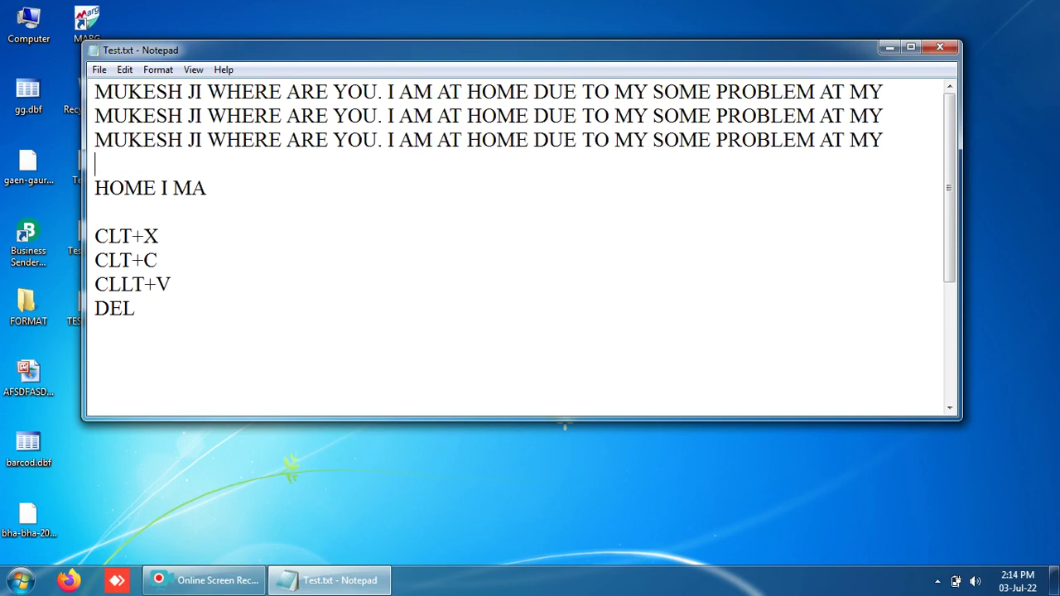
pyautogui.hotkey('ctrl', 'v')
pyautogui.press('Return')
pyautogui.hotkey('ctrl', 'v')
pyautogui.press('Return')
pyautogui.hotkey('ctrl', 'v')
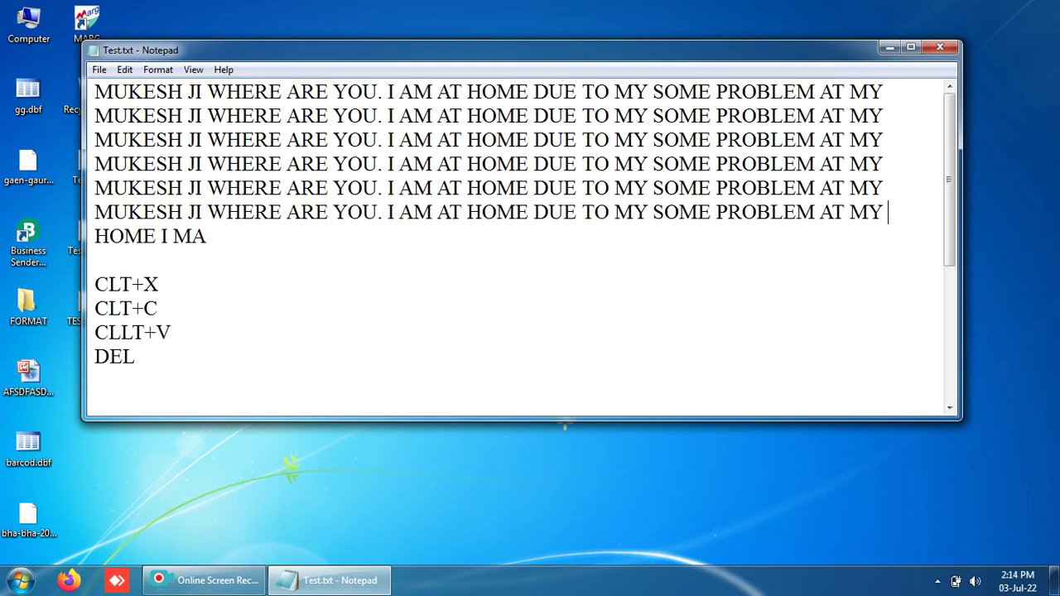
pyautogui.press('Return')
pyautogui.hotkey('ctrl', 'v')
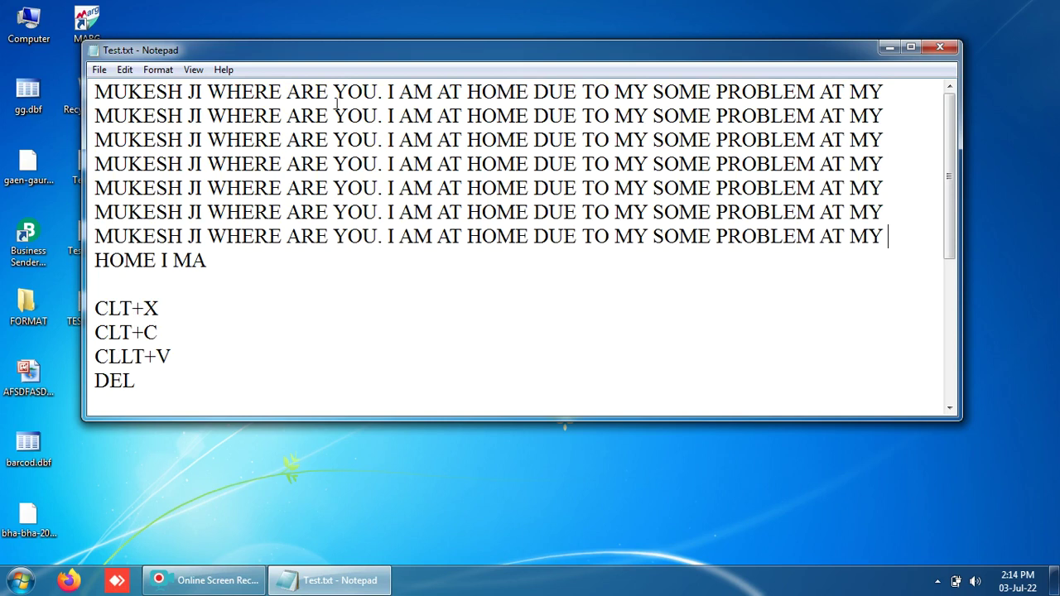
# Search the text upward for "AT" from the end of the seventh line, stepping through two matches, and close the Find dialog
pyautogui.click(124, 70)
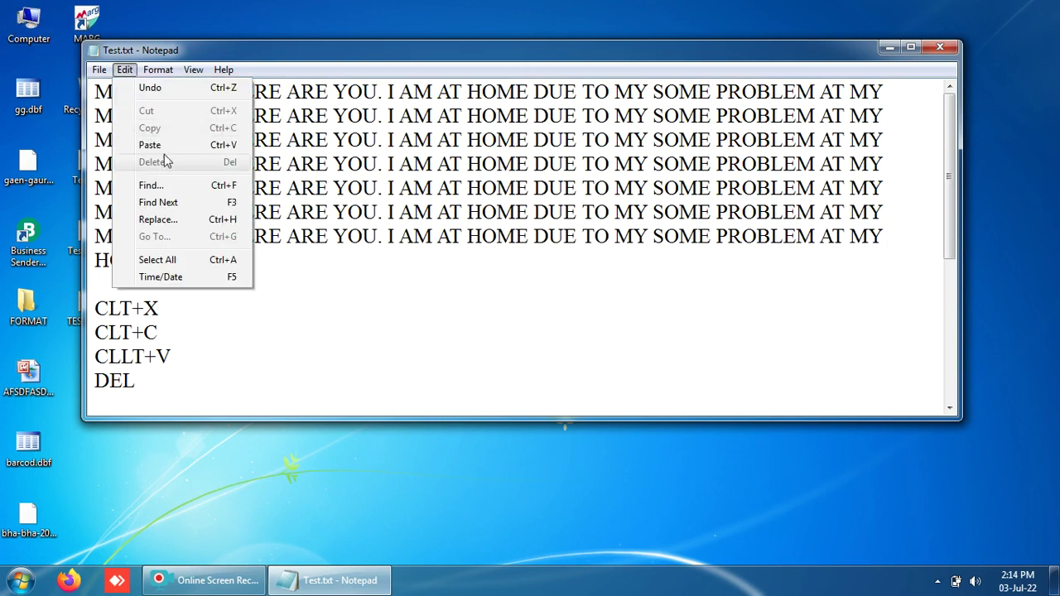
pyautogui.click(151, 186)
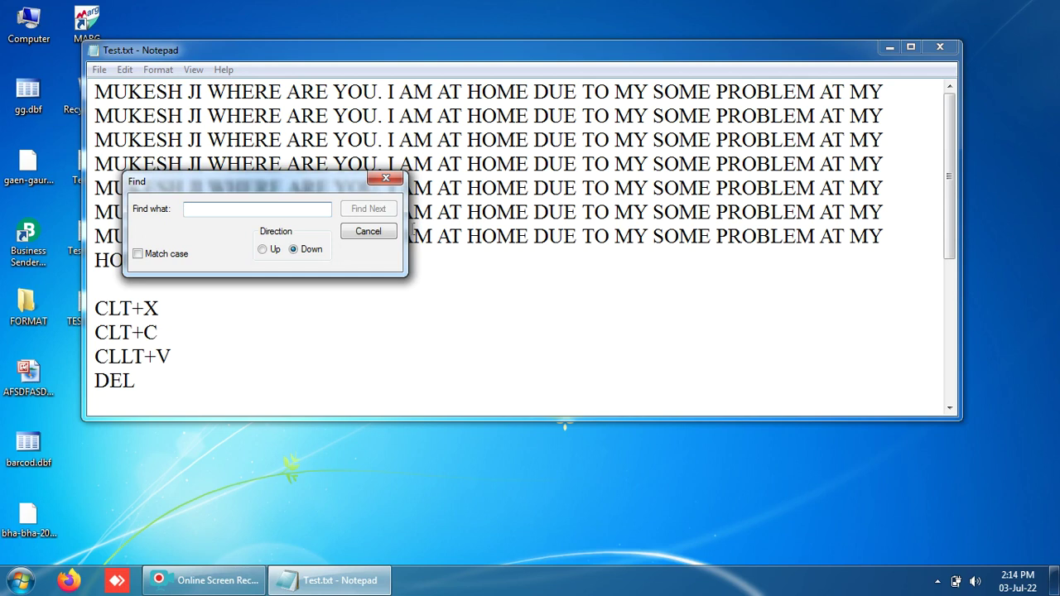
pyautogui.write('AT')
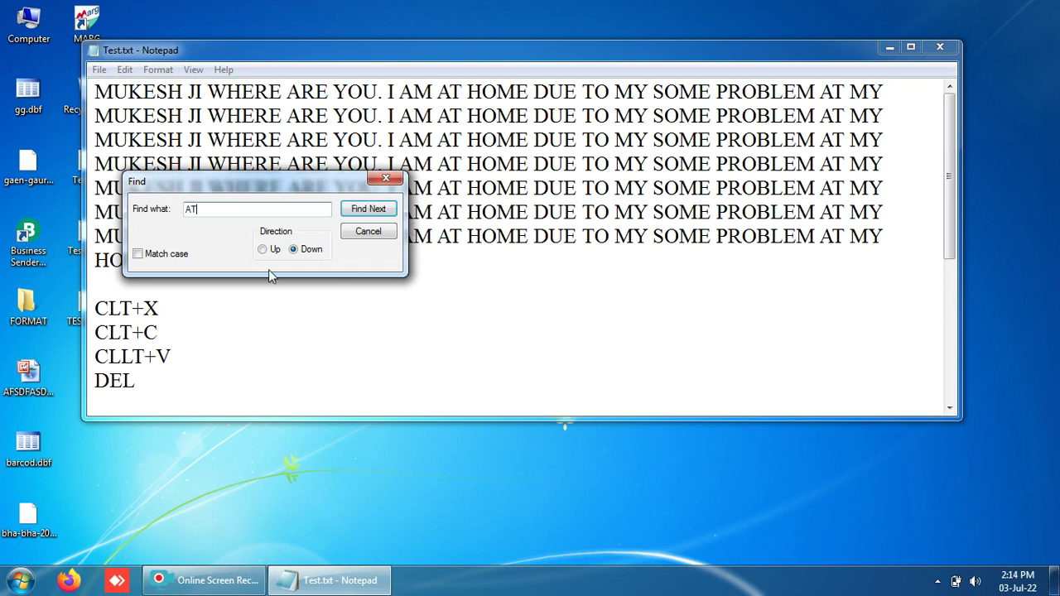
pyautogui.click(372, 214)
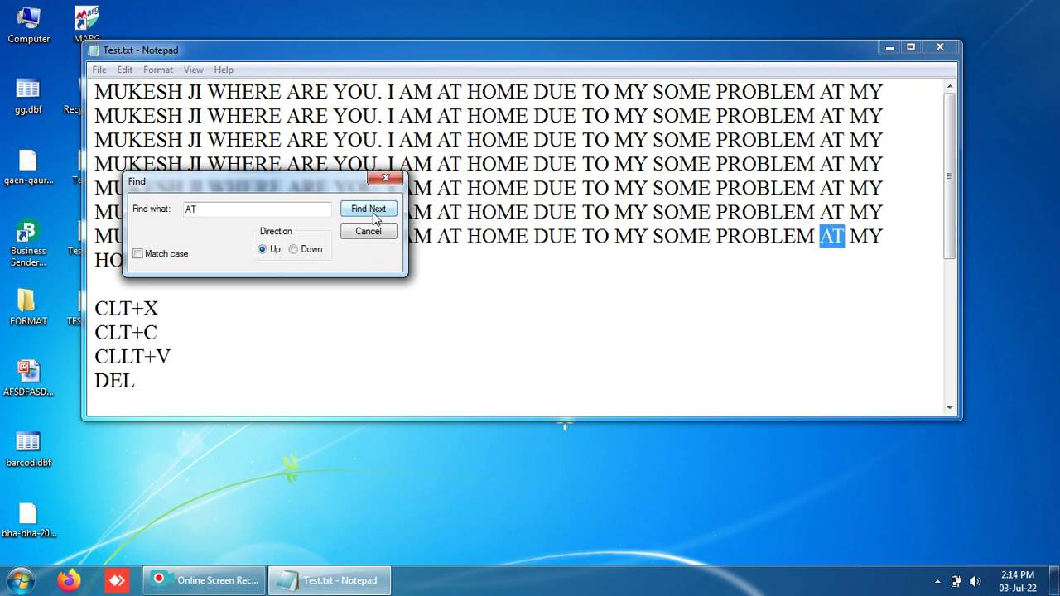
pyautogui.click(372, 214)
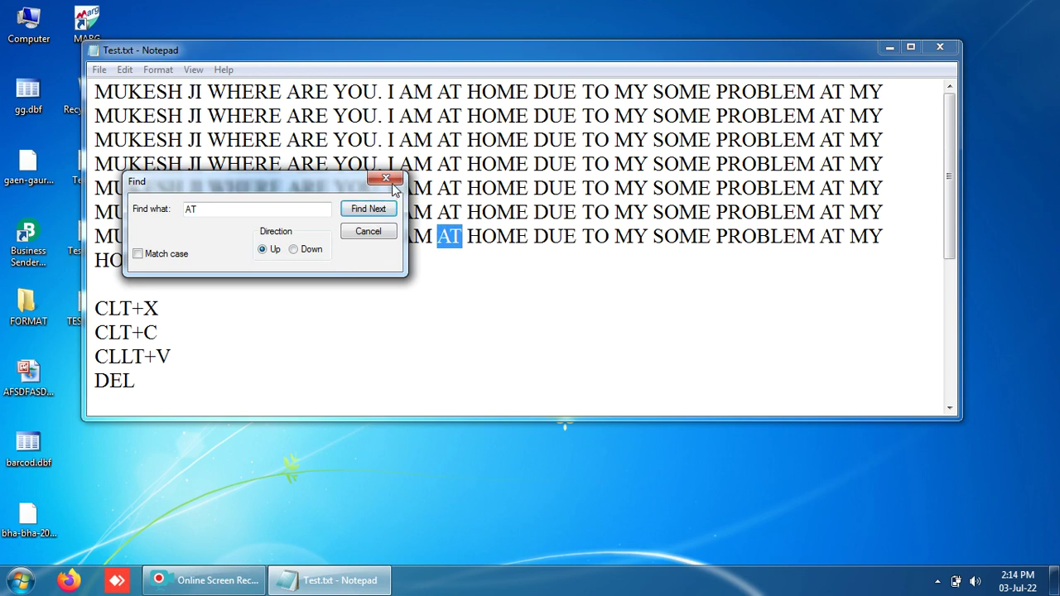
pyautogui.click(387, 179)
# Search for "AT" downward from the start of the first line, stepping through every match to the seventh line
pyautogui.click(97, 91)
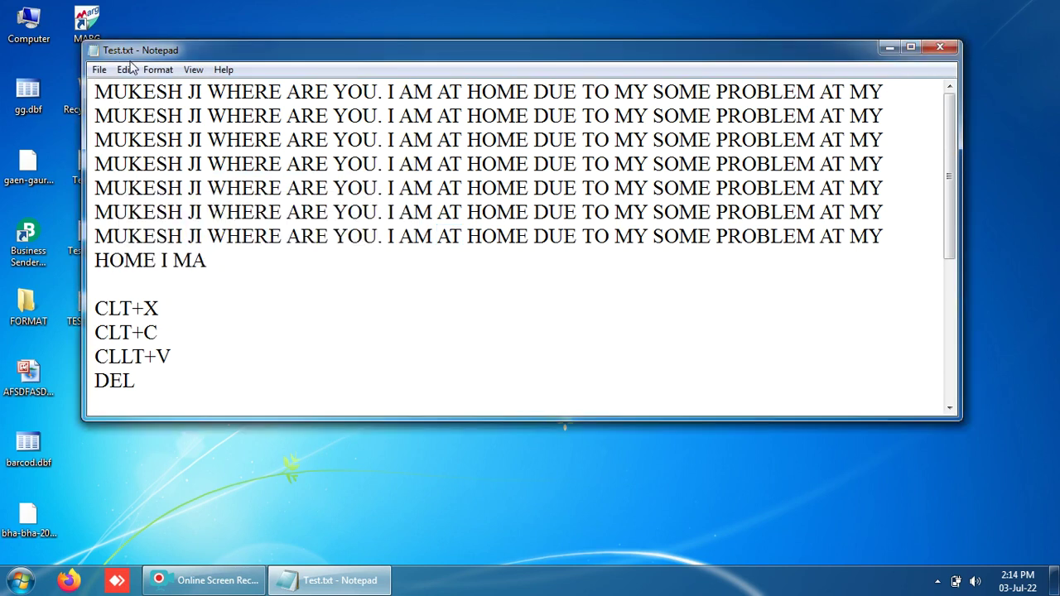
pyautogui.click(124, 70)
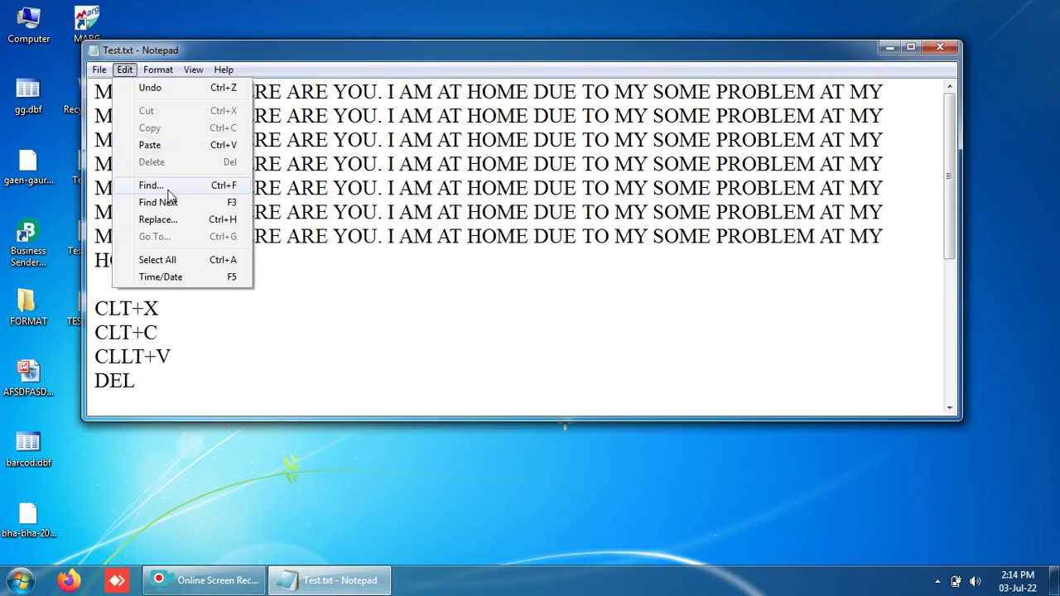
pyautogui.click(149, 171)
pyautogui.click(349, 213)
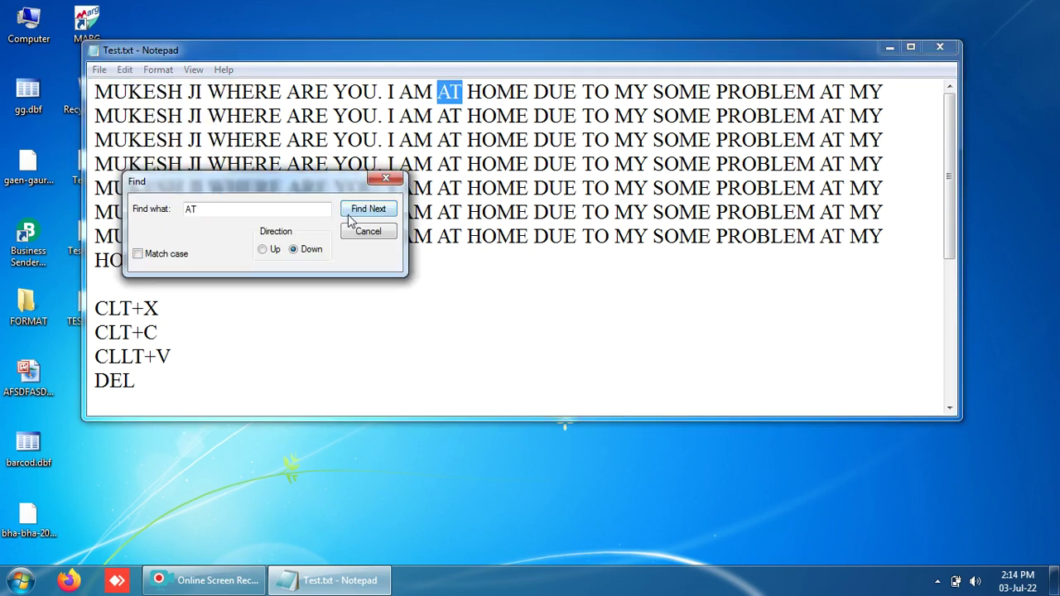
pyautogui.click(348, 215)
pyautogui.click(348, 216)
pyautogui.click(349, 215)
pyautogui.click(348, 215)
pyautogui.click(349, 216)
pyautogui.click(349, 215)
pyautogui.click(349, 216)
pyautogui.click(349, 215)
pyautogui.click(348, 216)
pyautogui.click(348, 215)
pyautogui.click(349, 215)
pyautogui.click(349, 216)
pyautogui.click(349, 215)
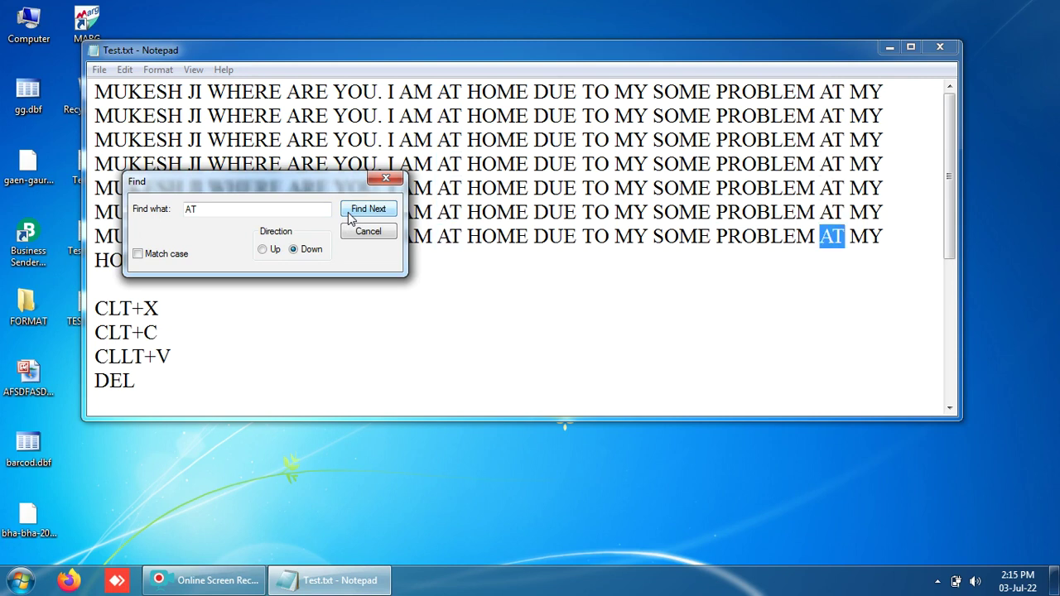
# Set the search direction to Up and step back through the "AT" matches to the first line
pyautogui.click(263, 249)
pyautogui.click(361, 213)
pyautogui.click(362, 214)
pyautogui.click(362, 213)
pyautogui.click(361, 214)
pyautogui.click(362, 213)
pyautogui.click(362, 213)
pyautogui.click(361, 214)
pyautogui.click(361, 214)
pyautogui.click(361, 213)
pyautogui.click(361, 214)
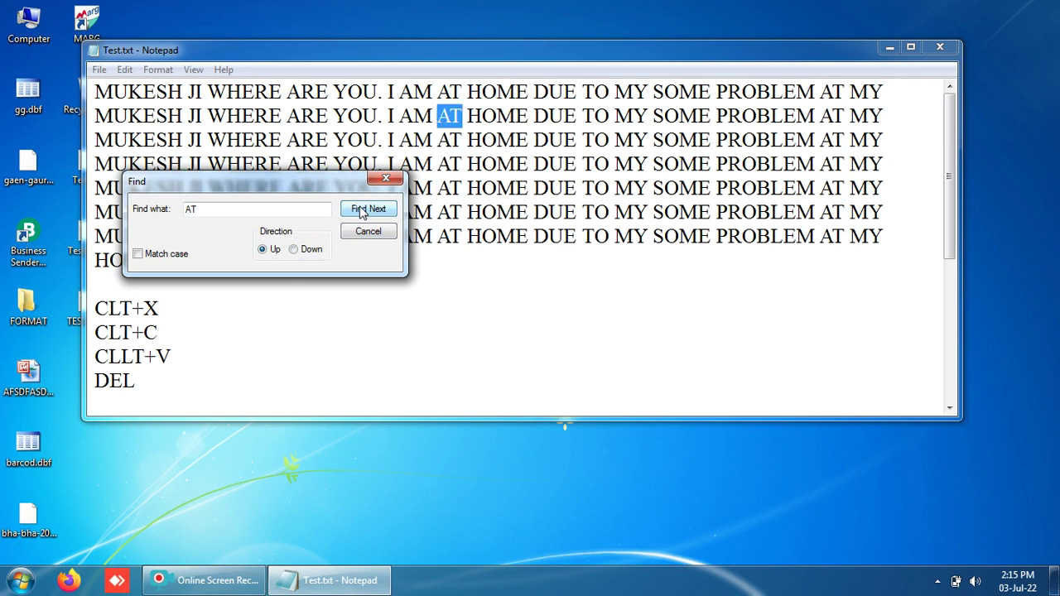
pyautogui.click(361, 214)
pyautogui.click(361, 214)
pyautogui.click(362, 214)
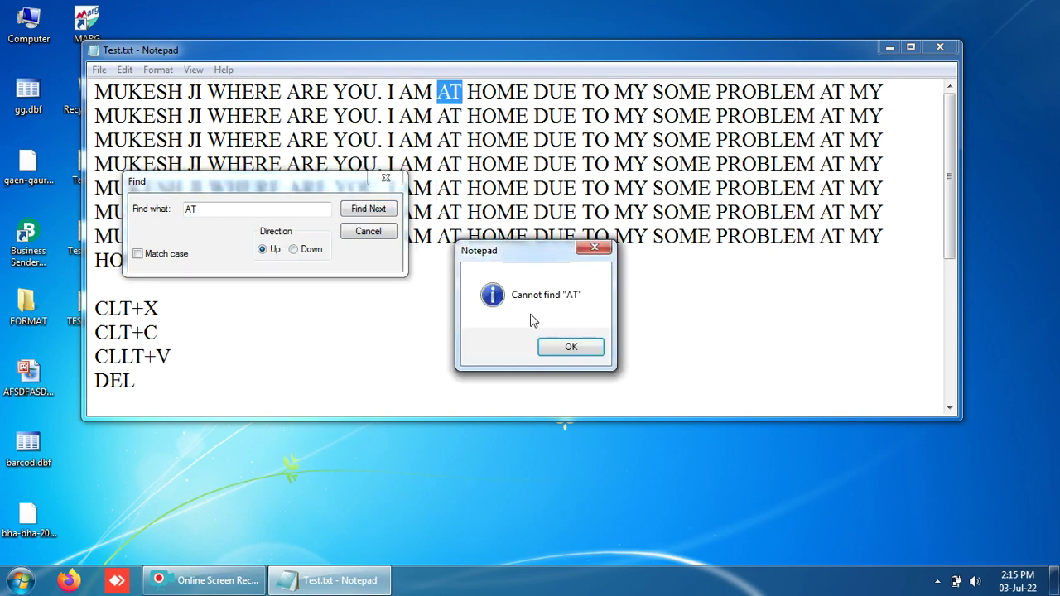
pyautogui.click(569, 349)
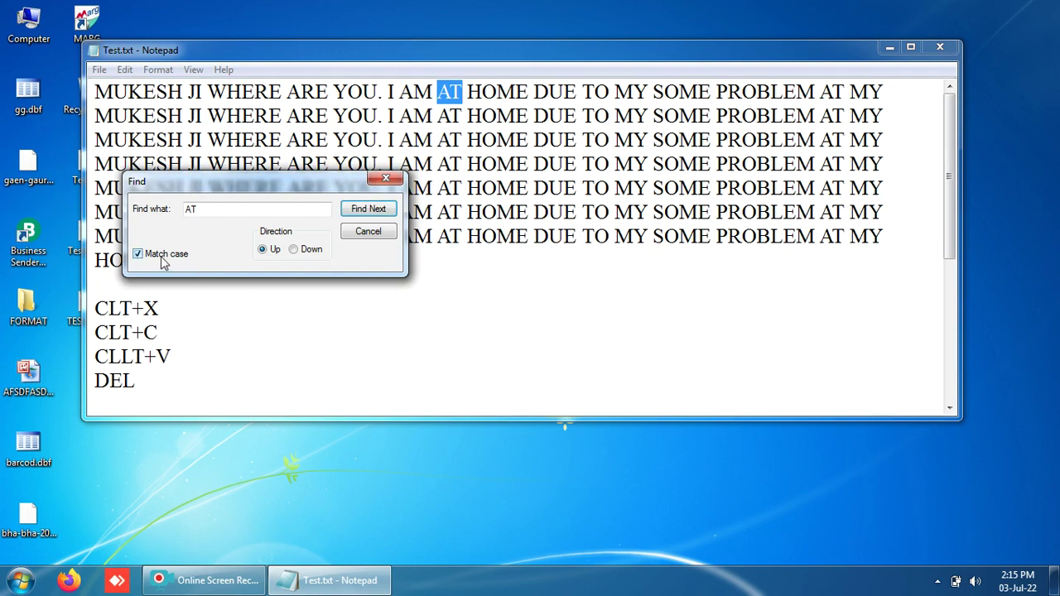
# Repeat the upward search for "AT" once with Match case enabled and once with it disabled
pyautogui.click(368, 211)
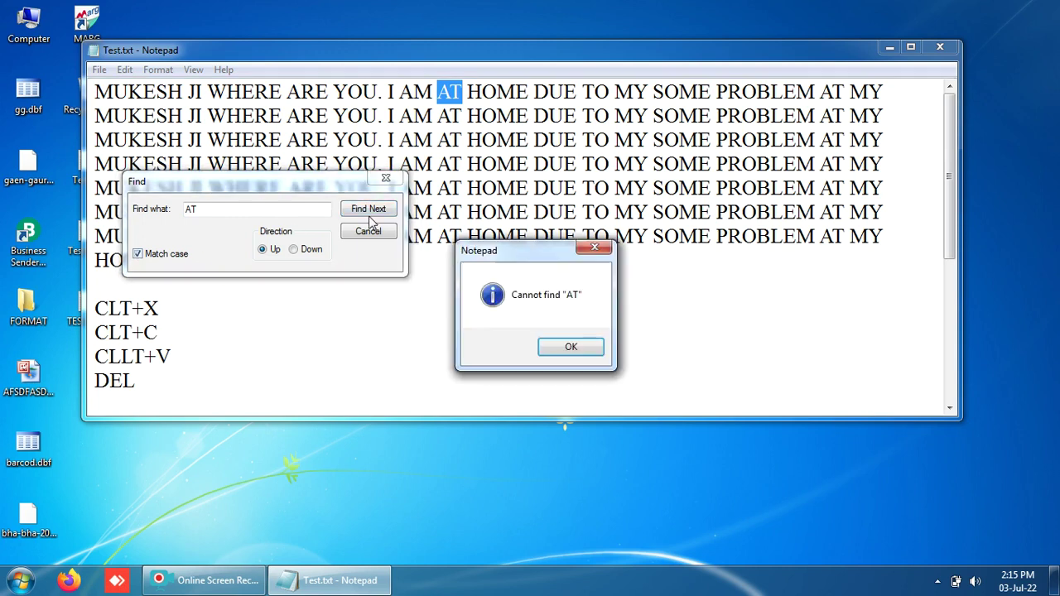
pyautogui.click(588, 358)
pyautogui.click(169, 260)
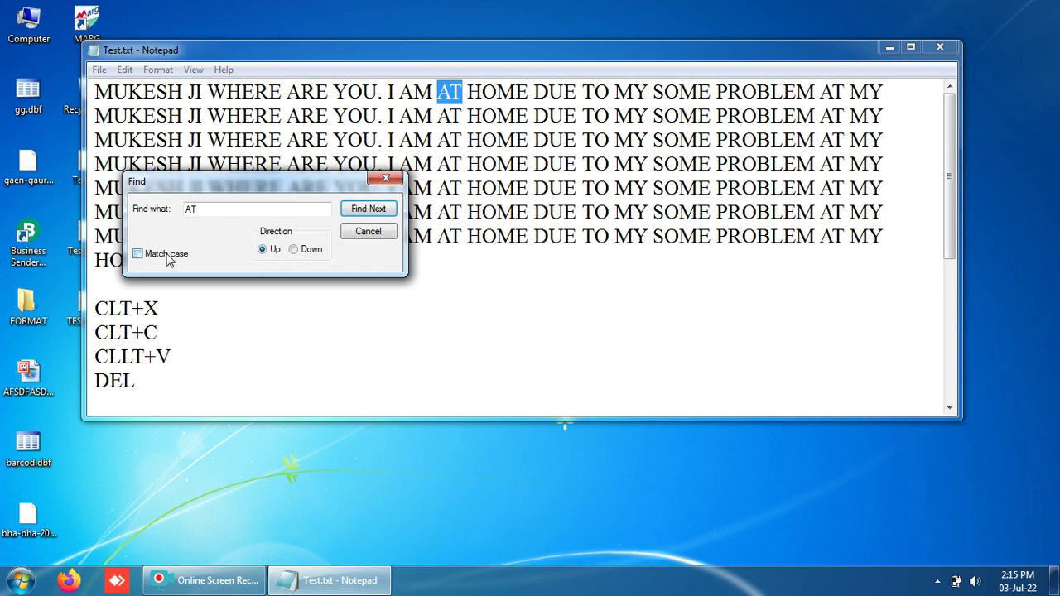
pyautogui.click(370, 210)
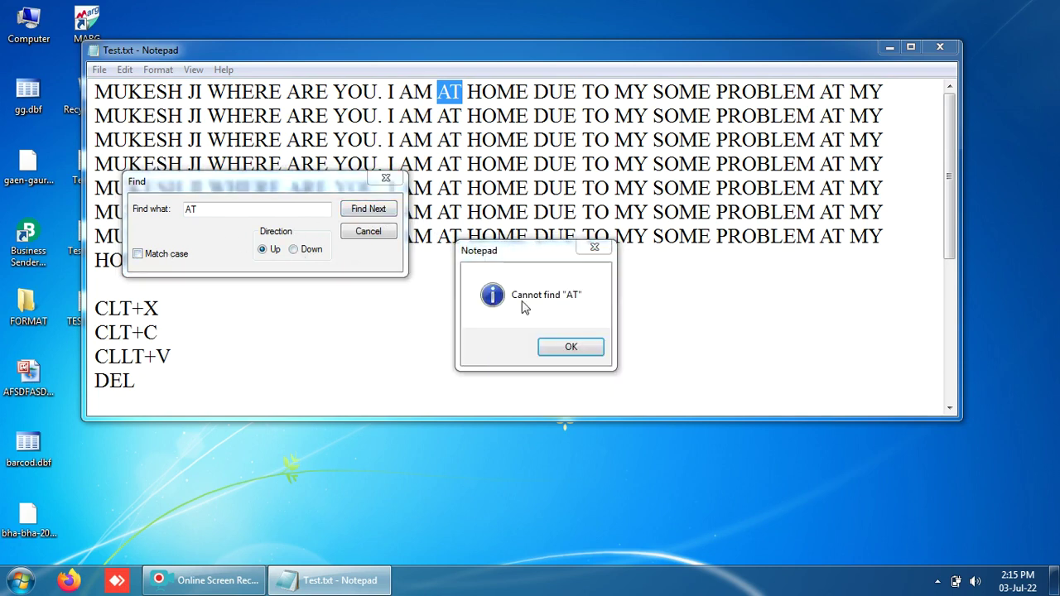
pyautogui.click(571, 346)
# Set the direction to Down, step through the "AT" matches to the end of the seventh line, and close the Find dialog
pyautogui.click(304, 251)
pyautogui.click(370, 212)
pyautogui.click(370, 212)
pyautogui.click(369, 212)
pyautogui.click(369, 212)
pyautogui.click(369, 212)
pyautogui.click(369, 210)
pyautogui.click(370, 210)
pyautogui.click(369, 210)
pyautogui.click(370, 210)
pyautogui.click(369, 211)
pyautogui.click(369, 210)
pyautogui.click(370, 211)
pyautogui.click(369, 210)
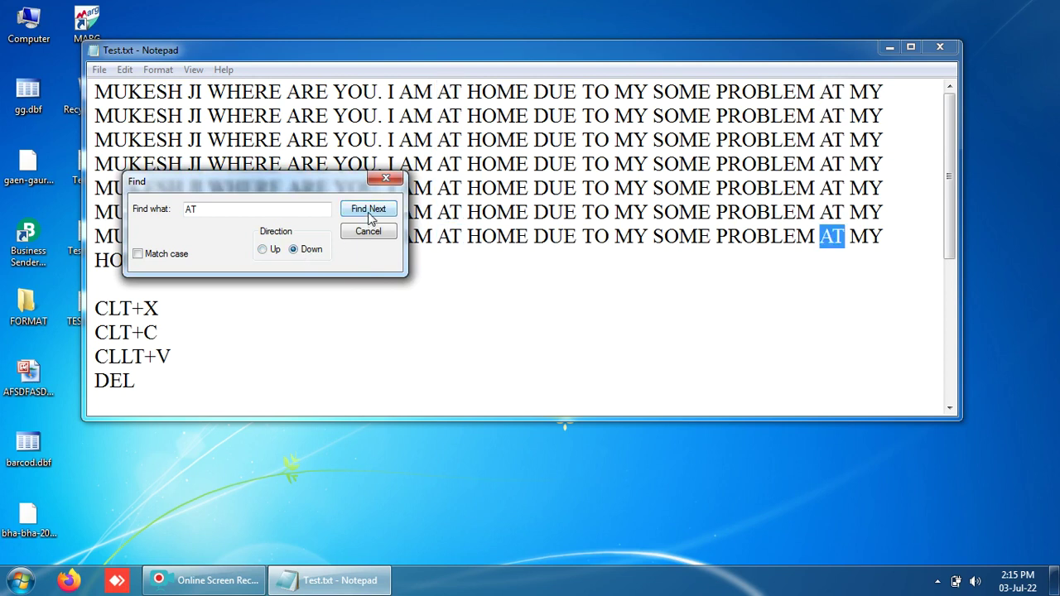
pyautogui.click(386, 179)
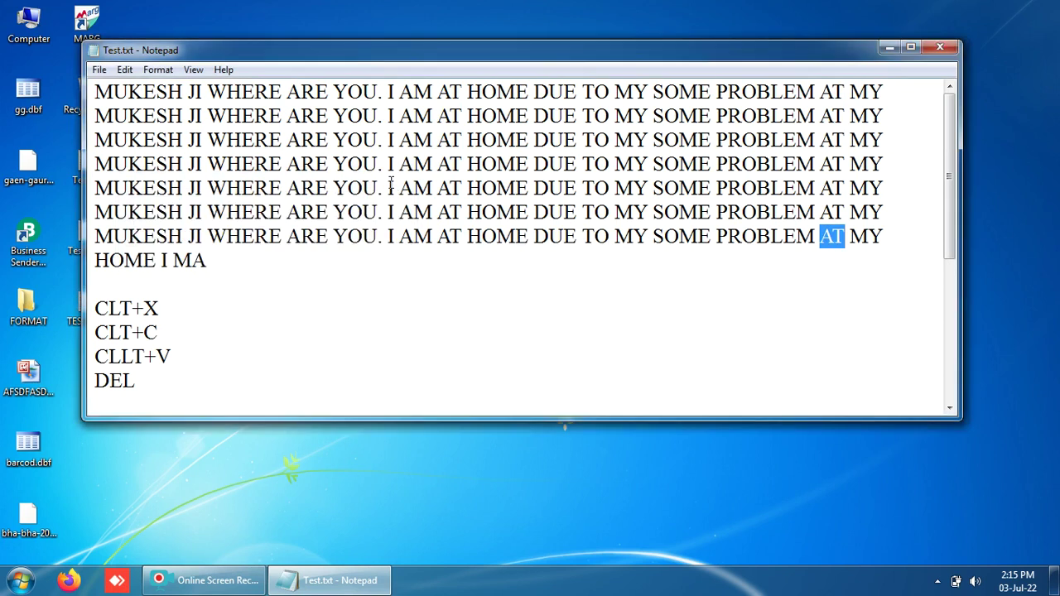
# Search downward for "SOME" from the last "AT" in the seventh line
pyautogui.hotkey('ctrl', 'f')
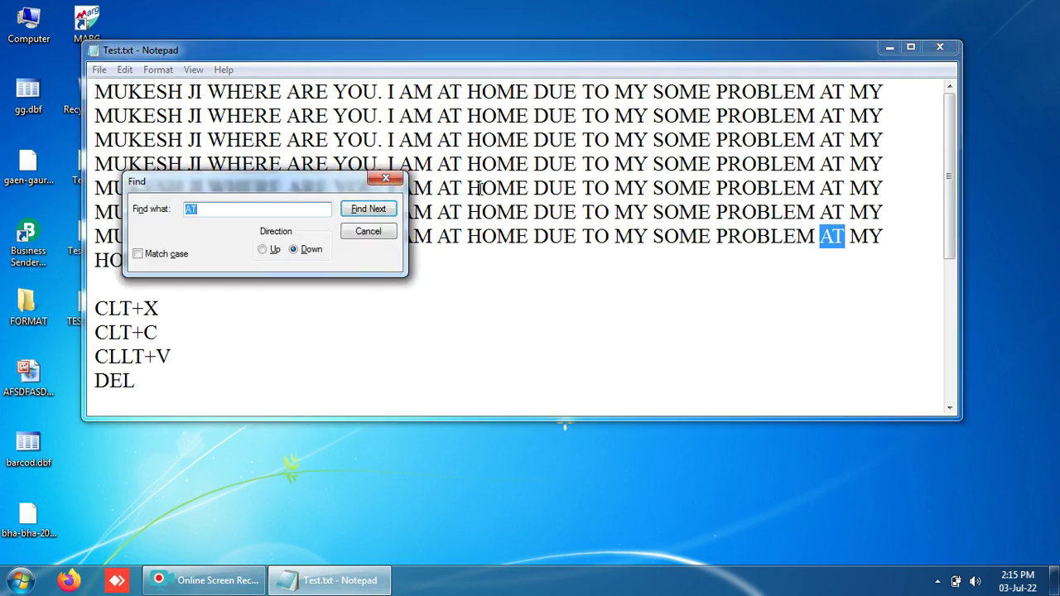
pyautogui.write('SOME')
pyautogui.click(365, 212)
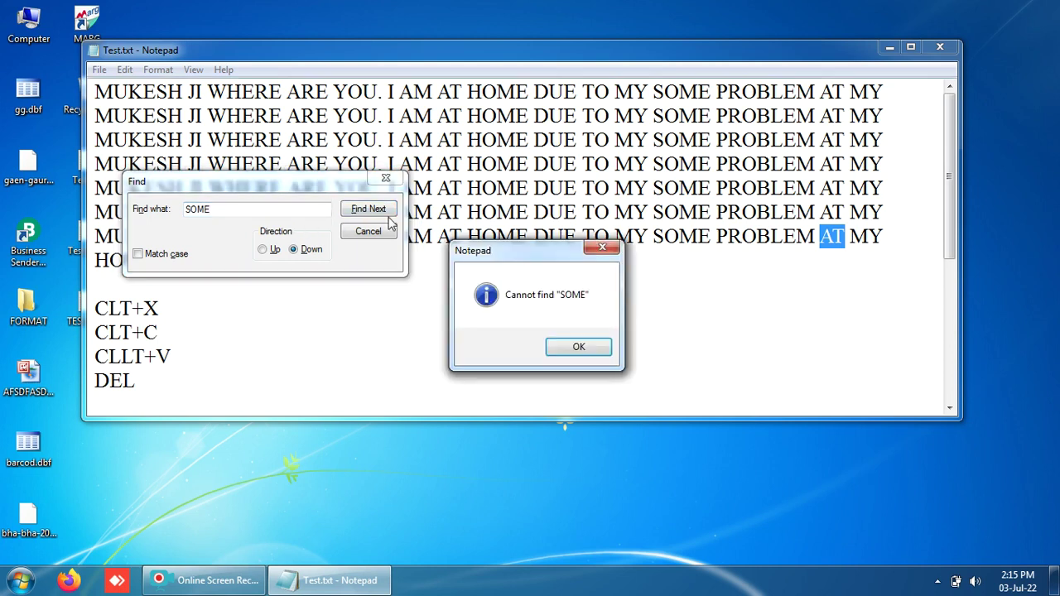
pyautogui.click(580, 348)
# Switch the search direction to Up and step through the "SOME" matches back to the first line
pyautogui.click(272, 250)
pyautogui.click(389, 210)
pyautogui.click(394, 212)
pyautogui.click(394, 212)
pyautogui.click(394, 212)
pyautogui.click(394, 212)
pyautogui.click(394, 212)
pyautogui.click(395, 212)
pyautogui.click(394, 212)
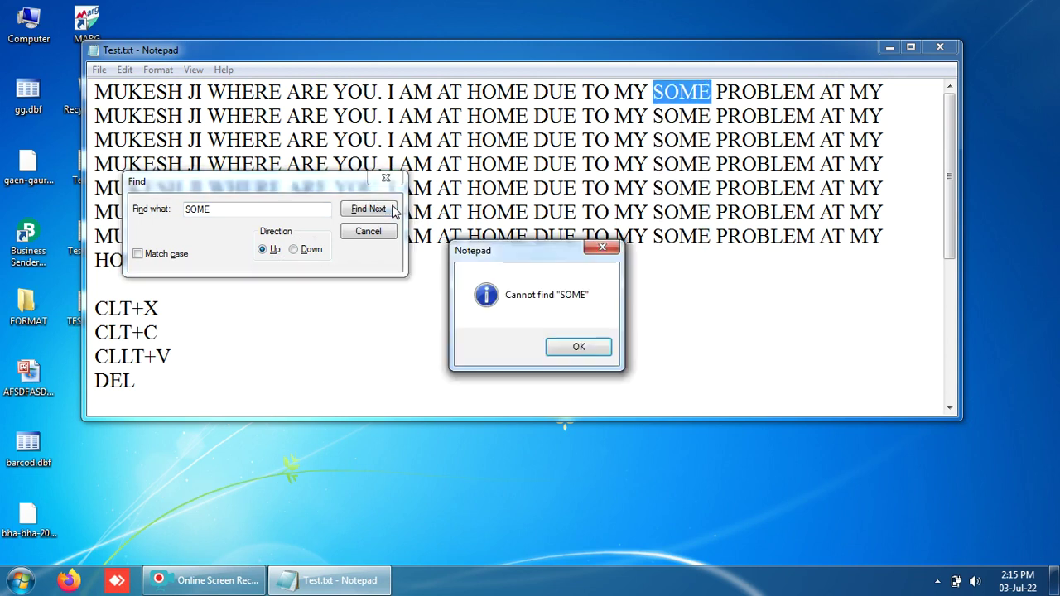
pyautogui.click(580, 348)
# Switch the direction to Down, step through the "SOME" matches to the seventh line, and close the Find dialog
pyautogui.click(294, 252)
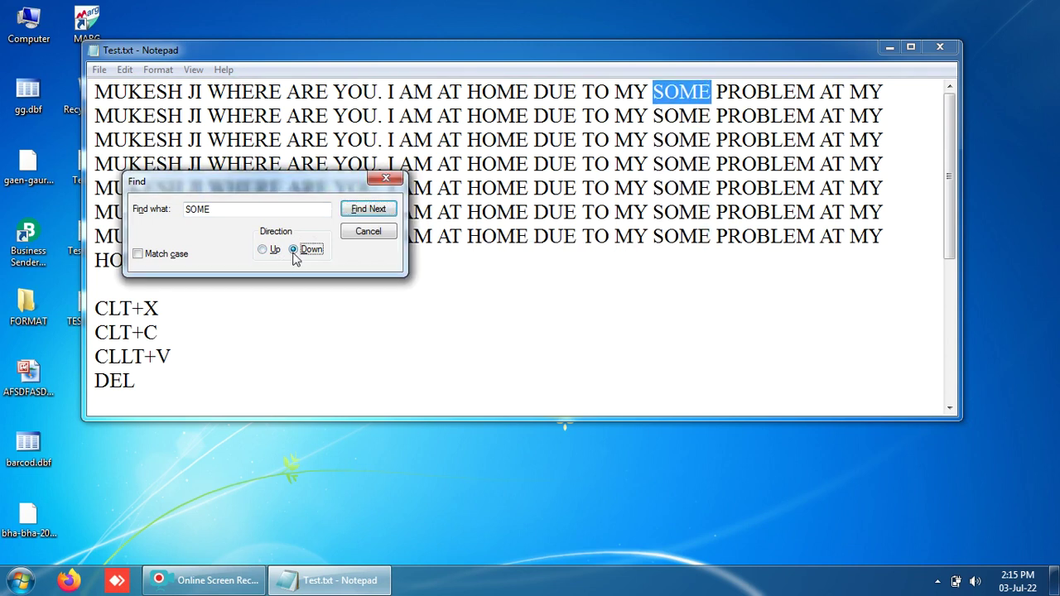
pyautogui.click(364, 212)
pyautogui.click(365, 212)
pyautogui.click(364, 212)
pyautogui.click(364, 212)
pyautogui.click(364, 212)
pyautogui.click(364, 213)
pyautogui.click(364, 212)
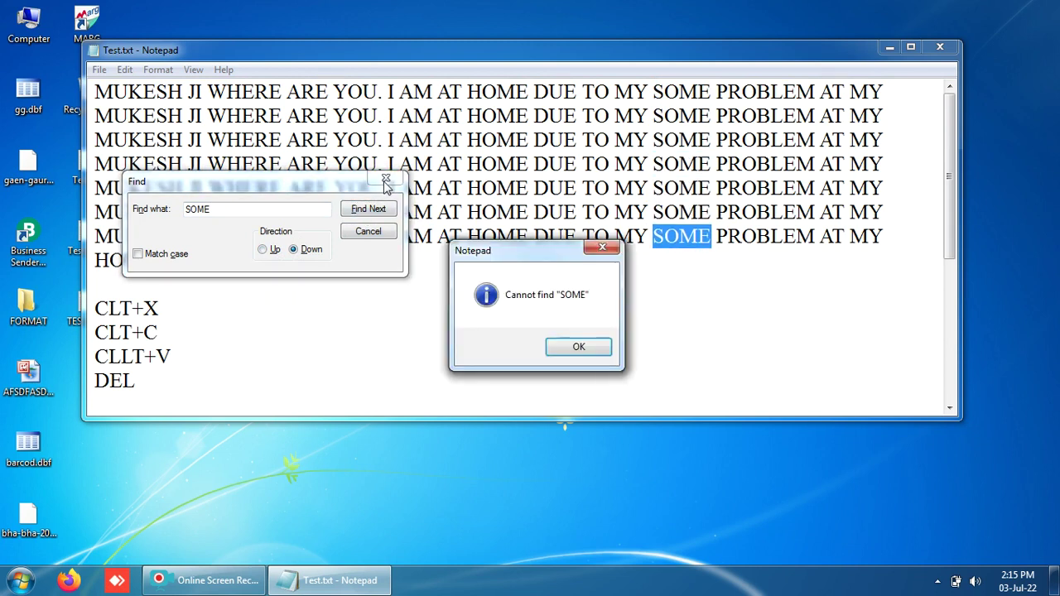
pyautogui.click(592, 349)
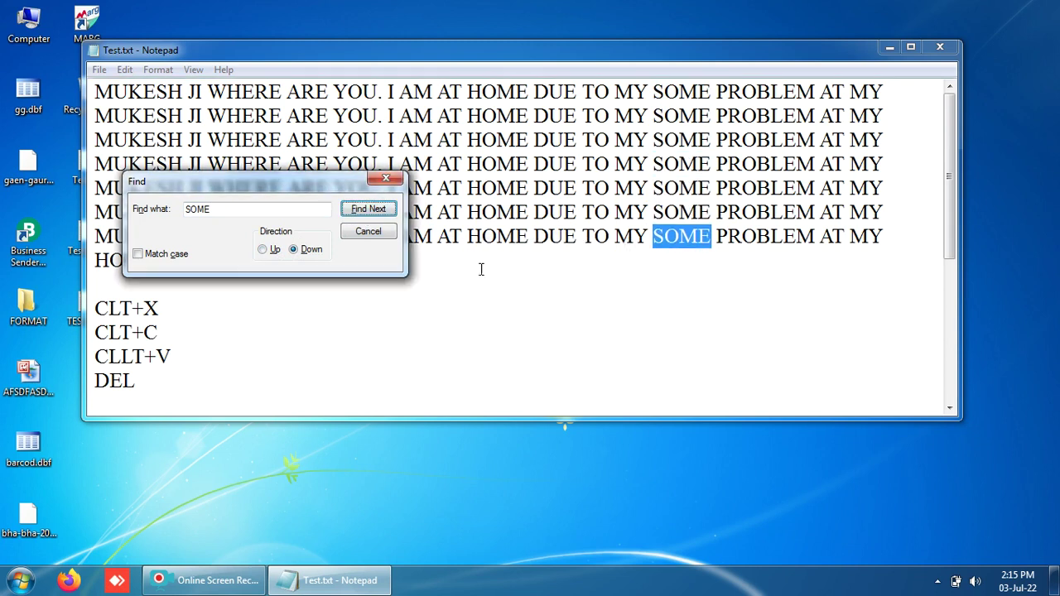
pyautogui.click(386, 178)
# Repeat the downward search for "SOME" with Find Next, without opening the Find dialog
pyautogui.click(124, 69)
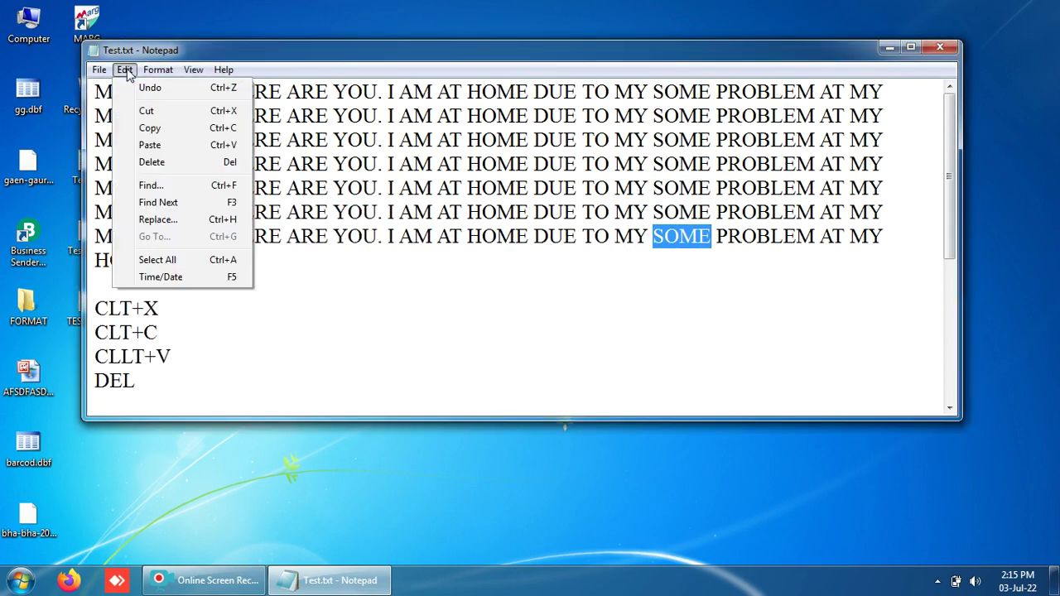
pyautogui.click(185, 202)
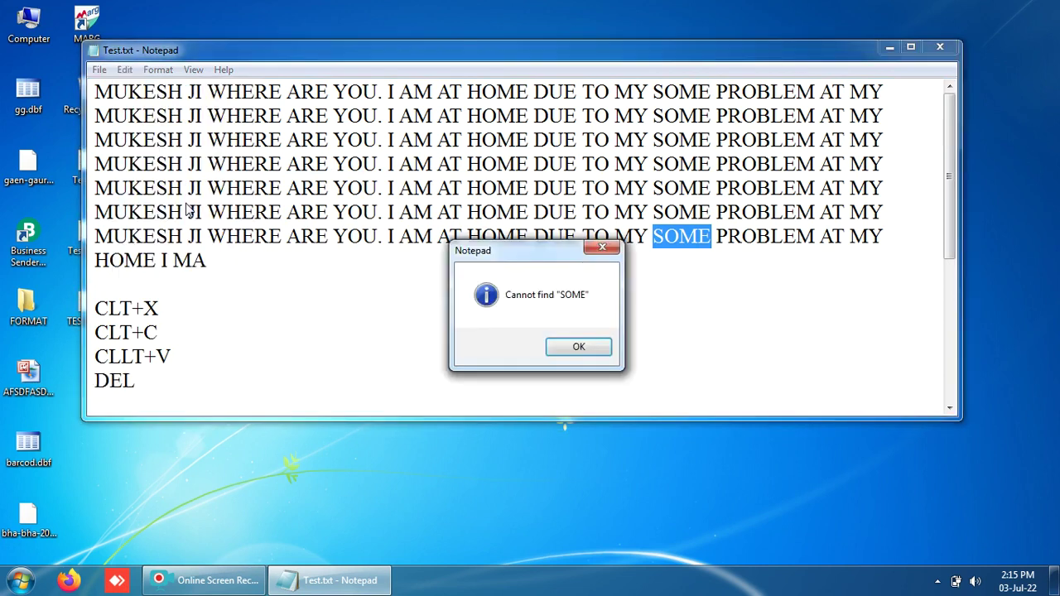
pyautogui.click(577, 349)
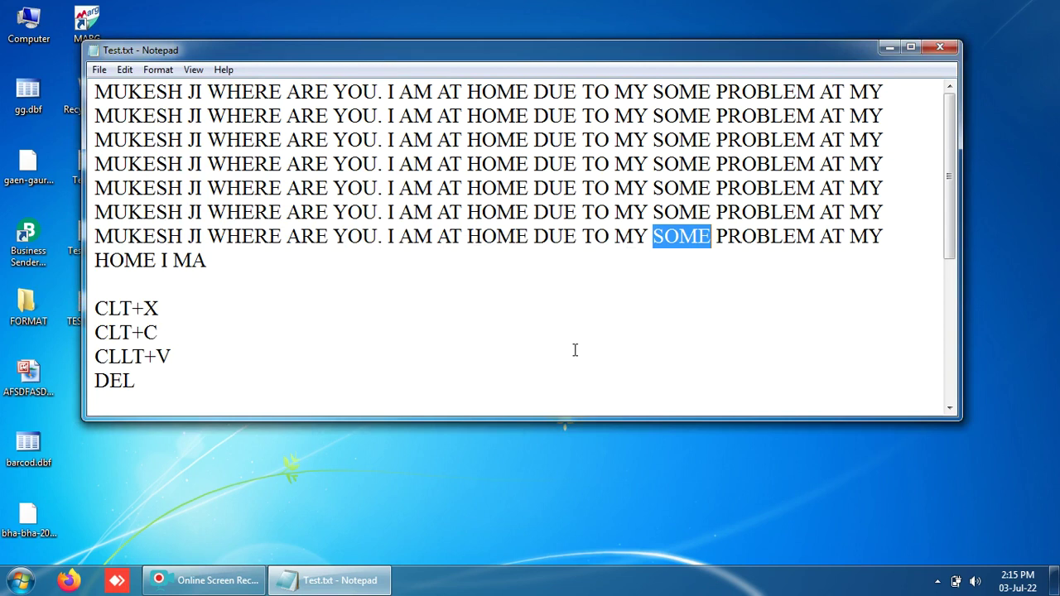
# Check the search term in the Find dialog, close it, and run Find Next for "SOME" two more times
pyautogui.click(124, 71)
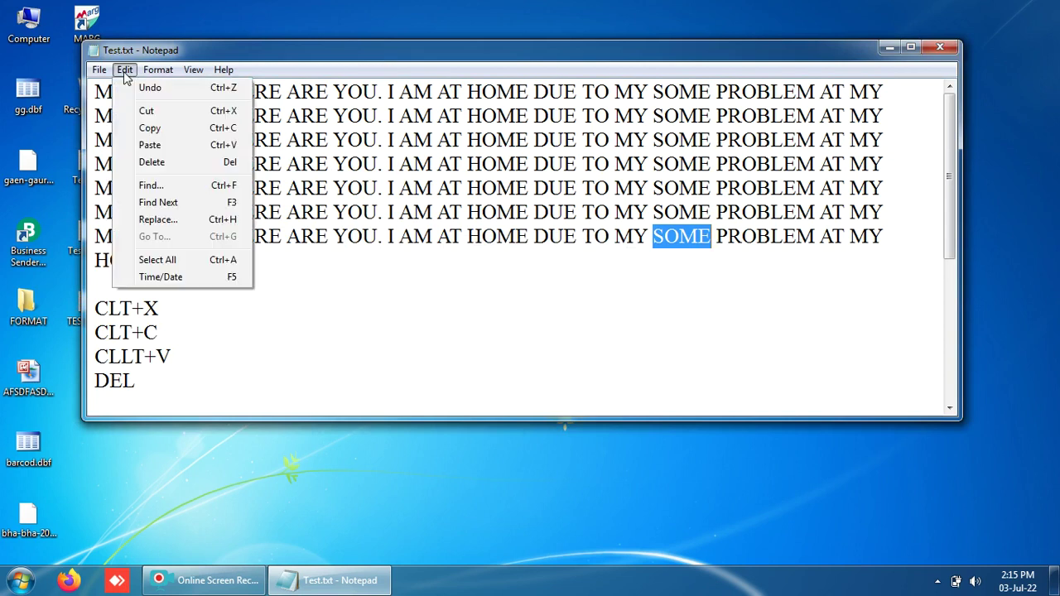
pyautogui.click(194, 187)
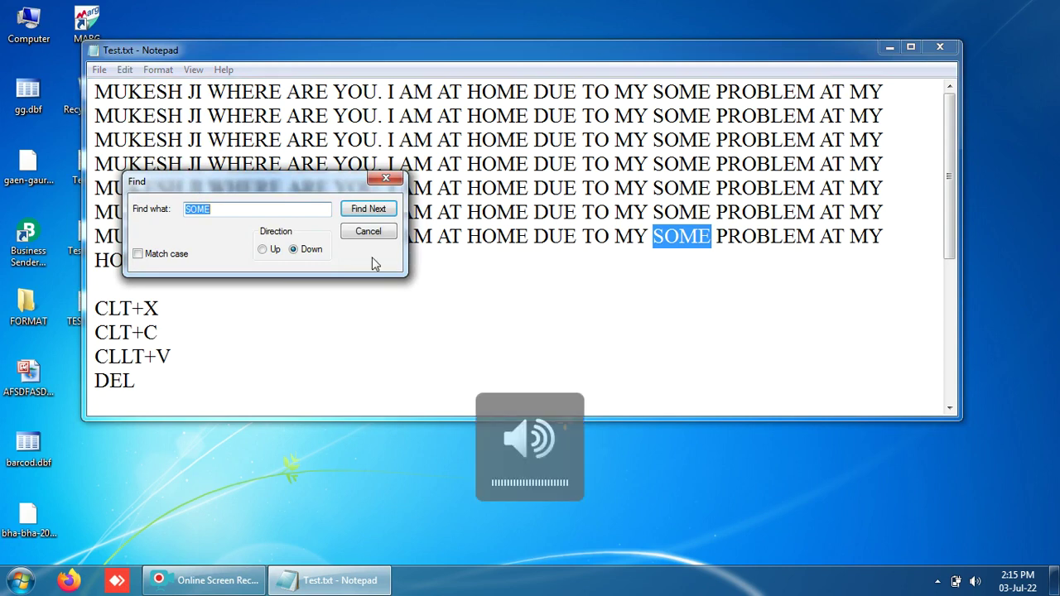
pyautogui.click(281, 210)
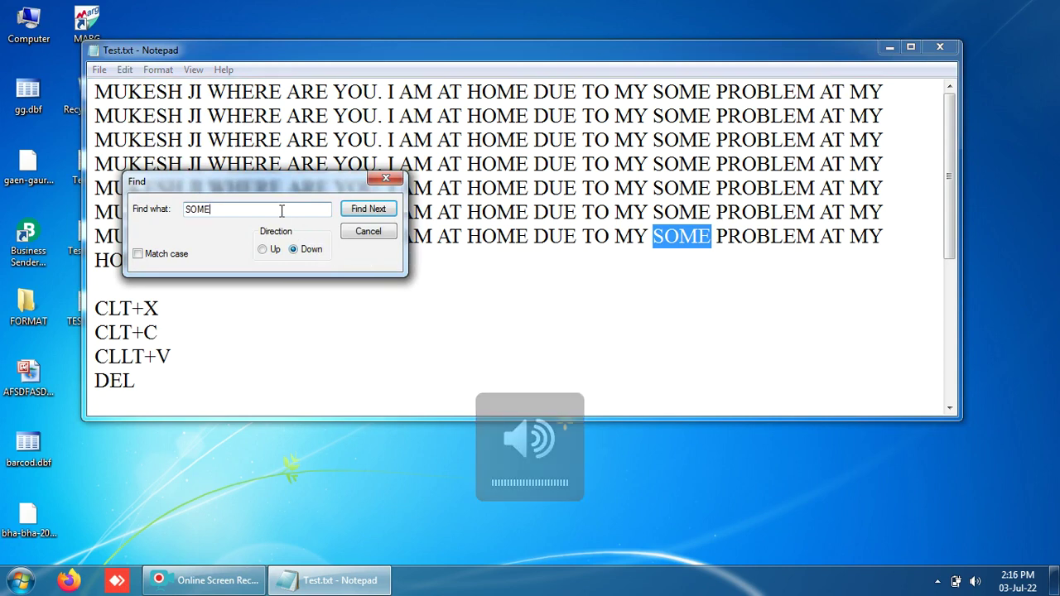
pyautogui.click(387, 178)
pyautogui.press('F3')
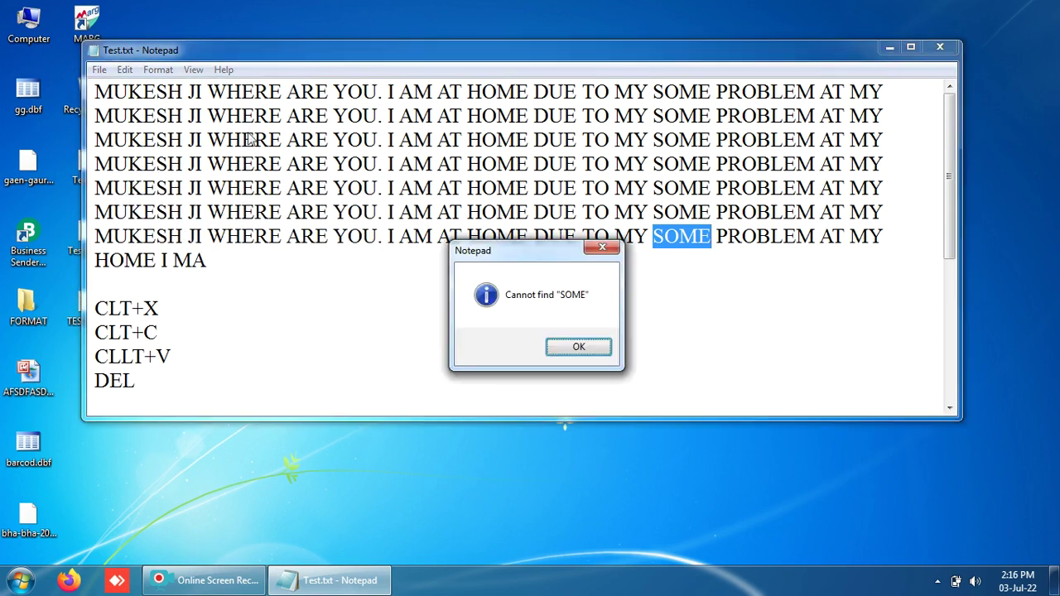
pyautogui.click(586, 348)
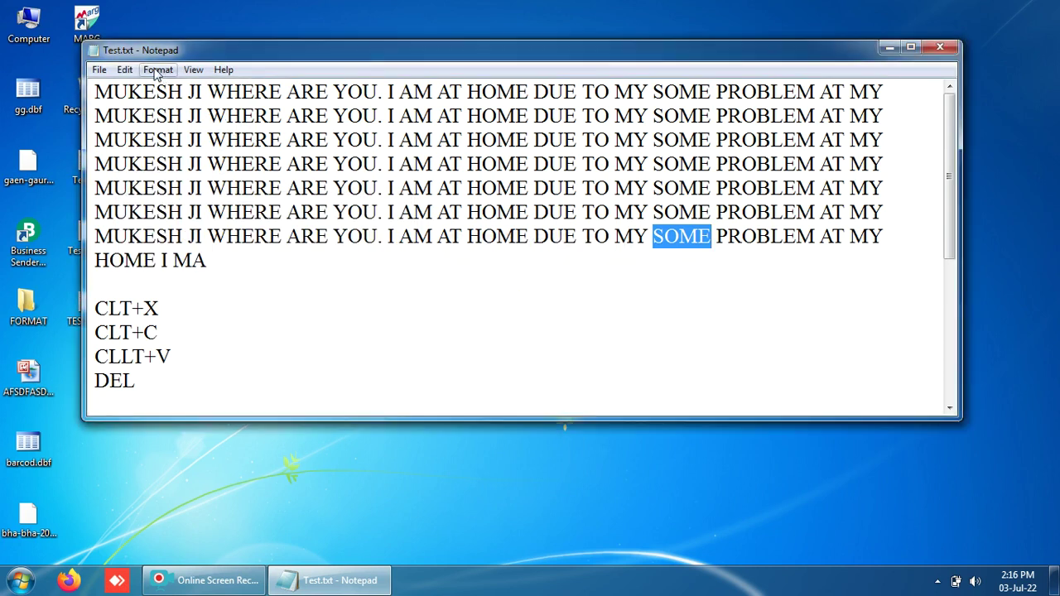
pyautogui.click(124, 70)
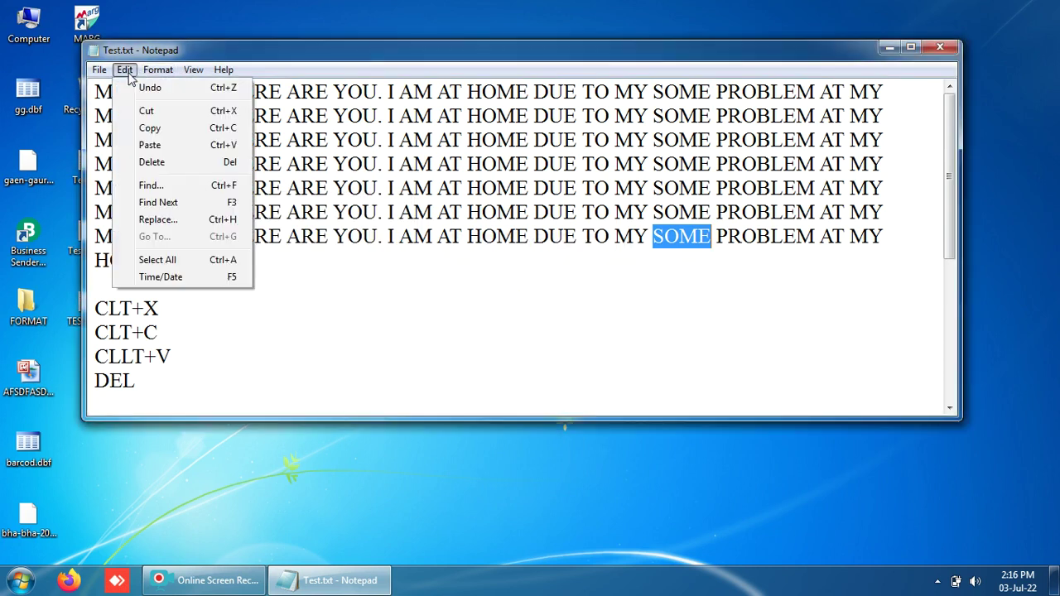
pyautogui.click(184, 207)
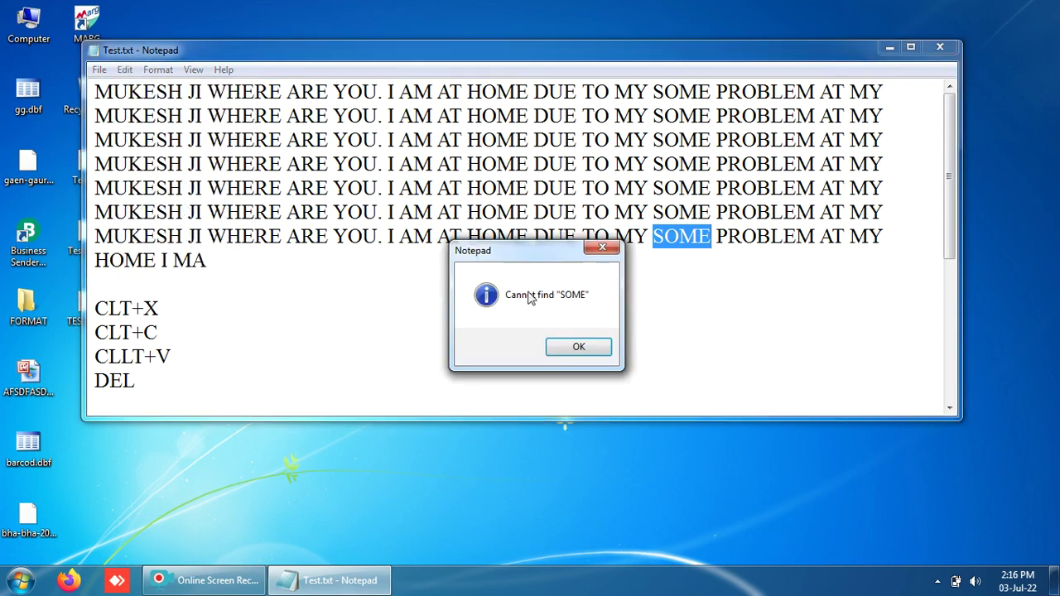
pyautogui.click(582, 351)
# Set the Find direction to Up for "SOME", close the dialog without searching, and try Find Next
pyautogui.click(124, 69)
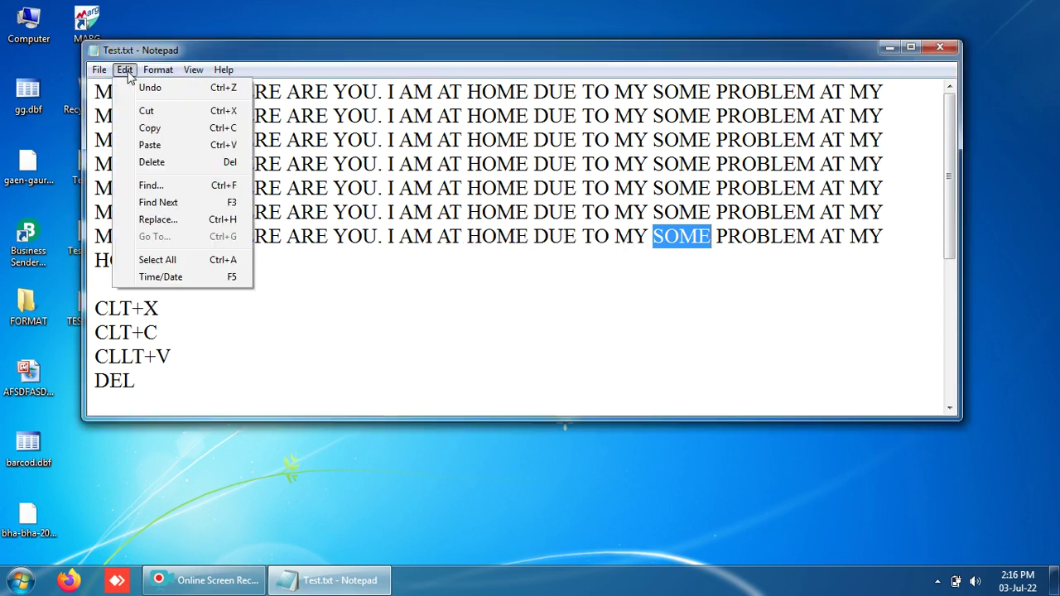
pyautogui.click(172, 183)
pyautogui.click(274, 250)
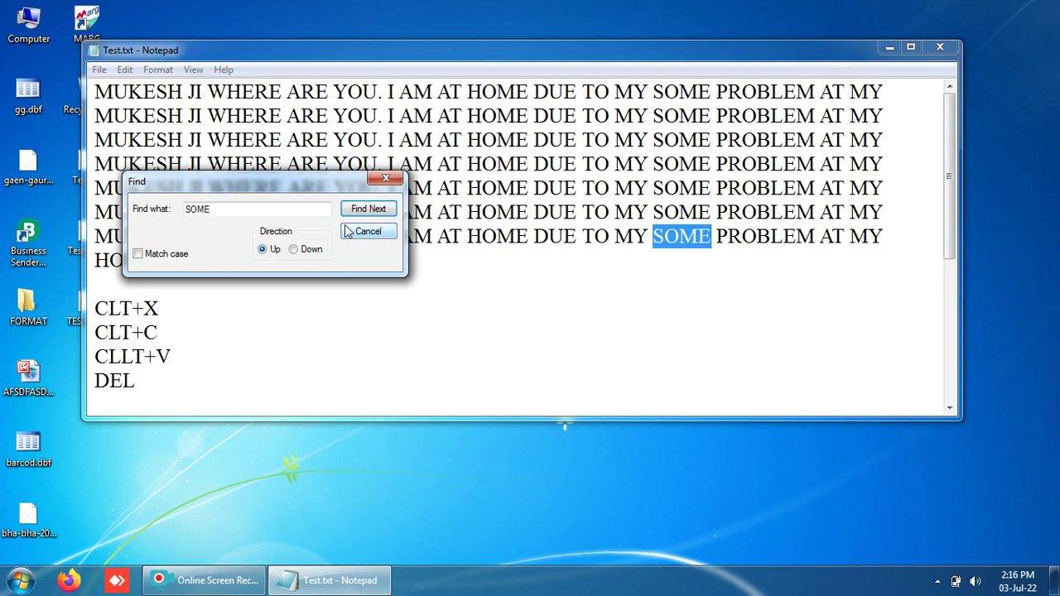
pyautogui.click(385, 179)
pyautogui.press('F3')
pyautogui.press('F3')
pyautogui.press('F3')
pyautogui.press('F3')
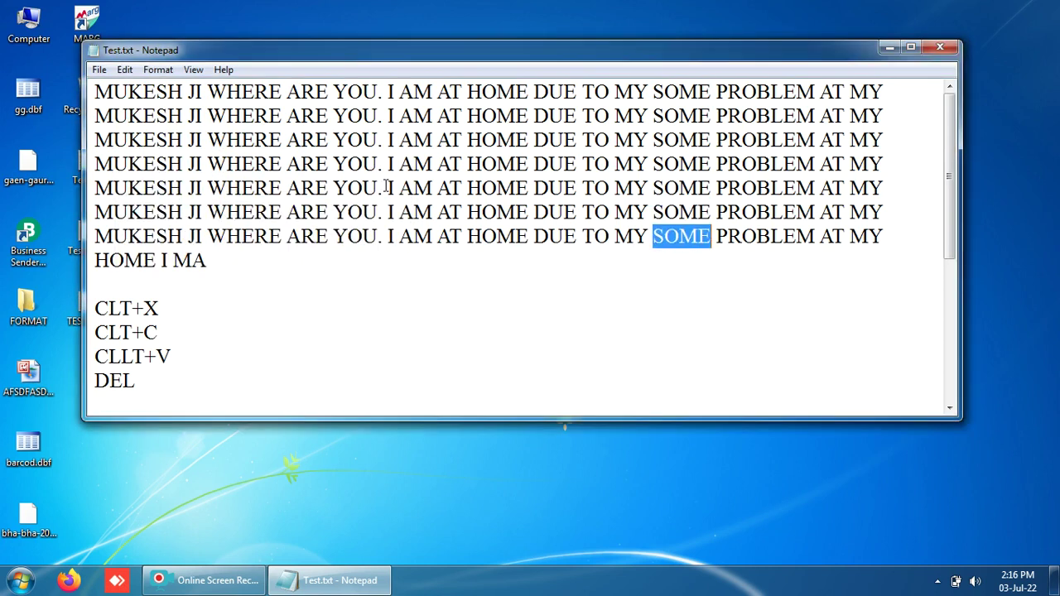
pyautogui.click(576, 352)
# Choose the Up direction again, close the Find dialog, and retry Find Next for "SOME" twice
pyautogui.click(125, 69)
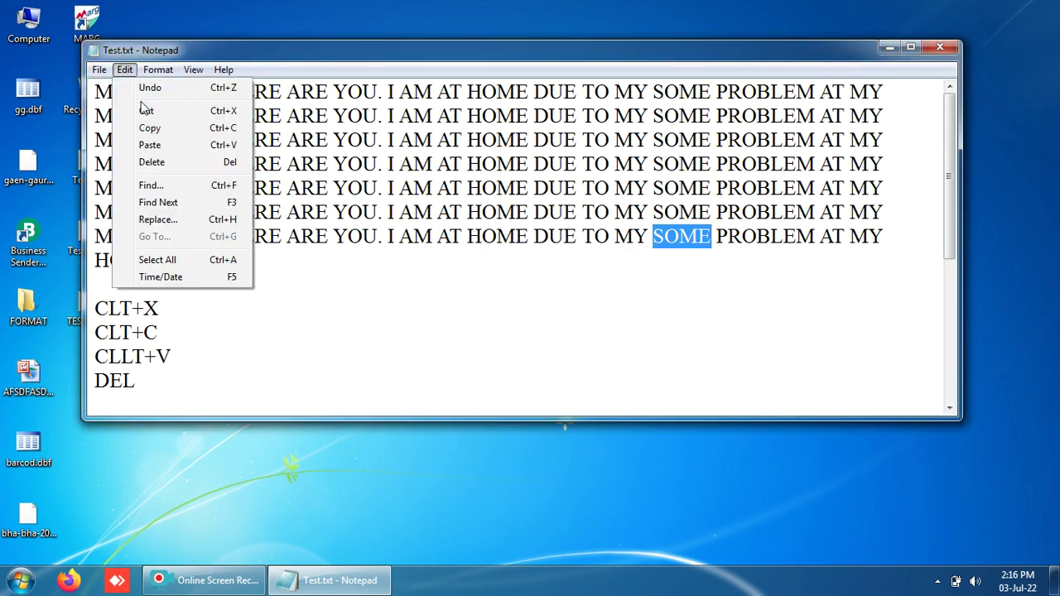
pyautogui.click(201, 189)
pyautogui.click(271, 251)
pyautogui.click(386, 178)
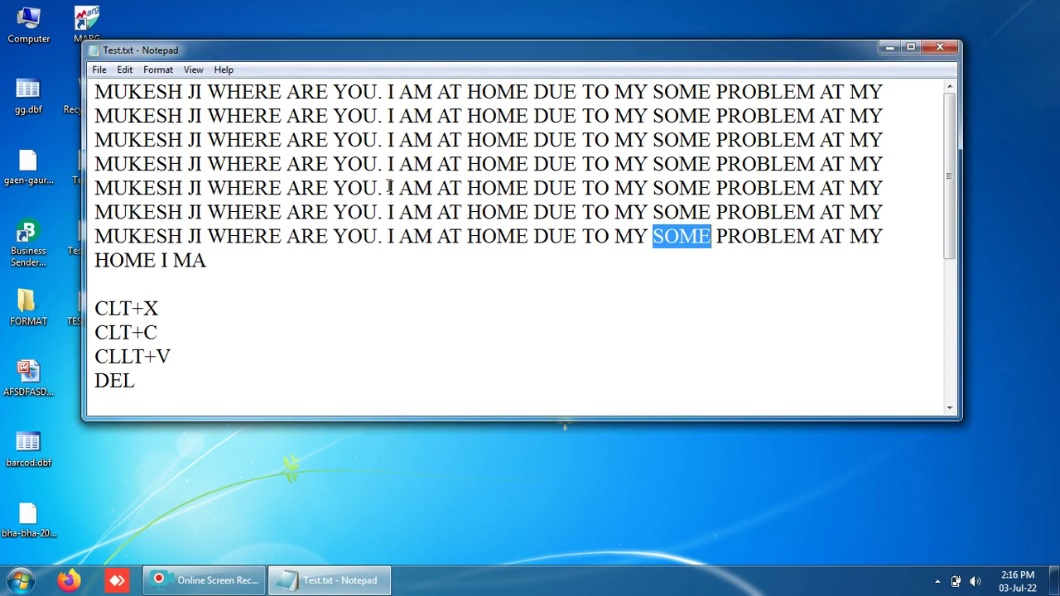
pyautogui.press('F3')
pyautogui.click(576, 350)
pyautogui.press('F3')
pyautogui.click(574, 346)
# Search upward for "SOME" once from the Find dialog, close it, and continue with Find Next up to the first line
pyautogui.click(125, 71)
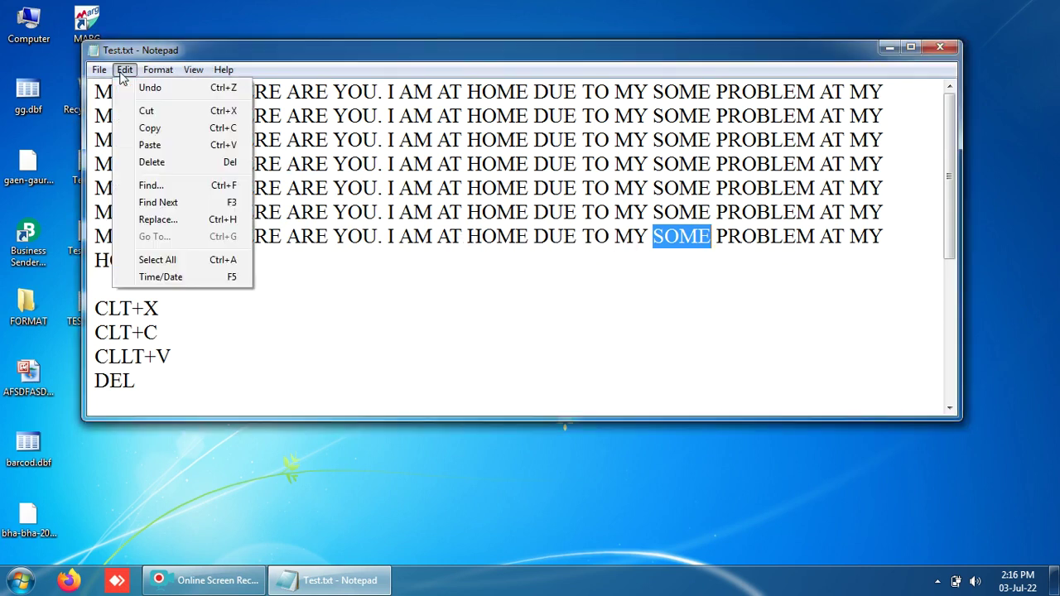
pyautogui.click(189, 186)
pyautogui.click(277, 250)
pyautogui.click(366, 212)
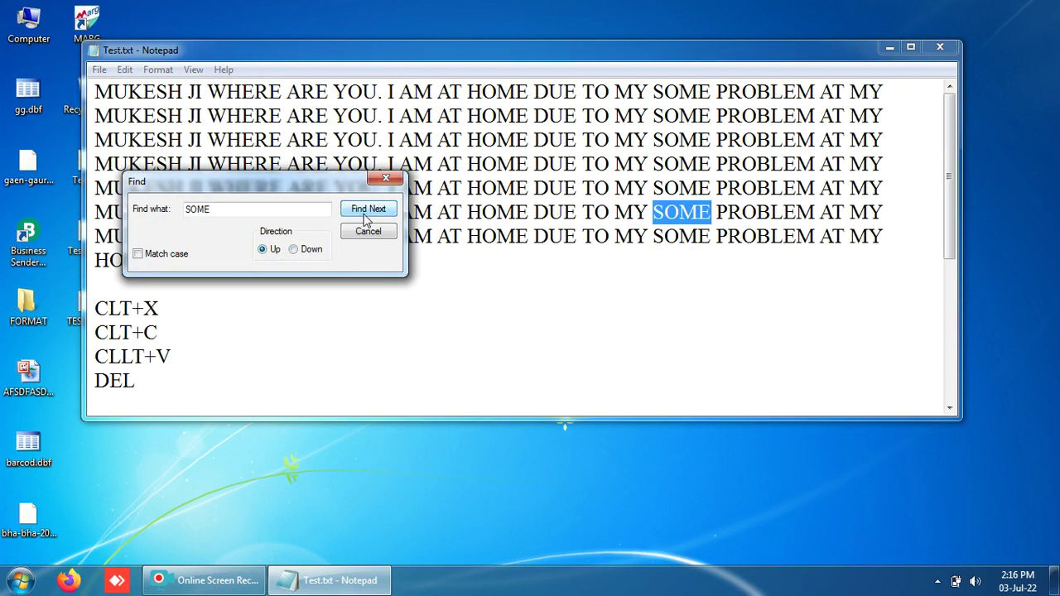
pyautogui.click(393, 174)
pyautogui.press('F3')
pyautogui.press('F3')
pyautogui.press('F3')
pyautogui.press('F3')
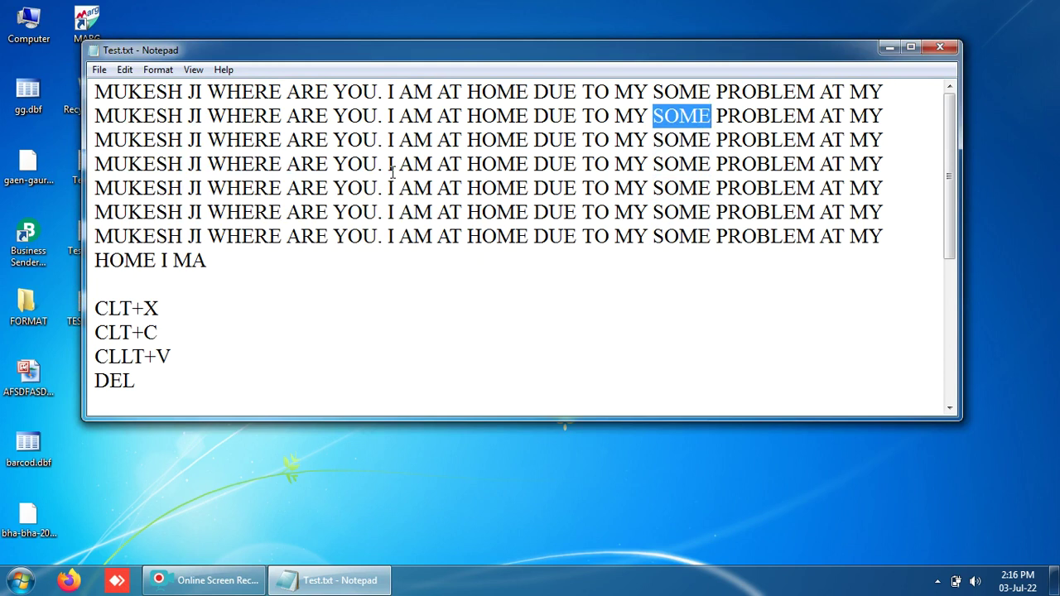
pyautogui.press('F3')
pyautogui.press('F3')
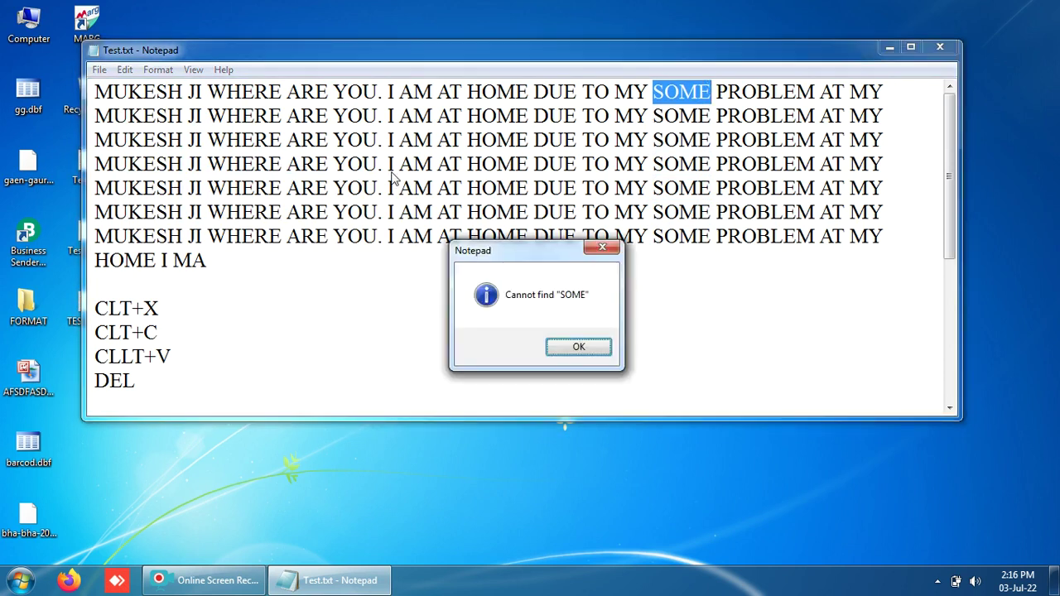
pyautogui.click(578, 348)
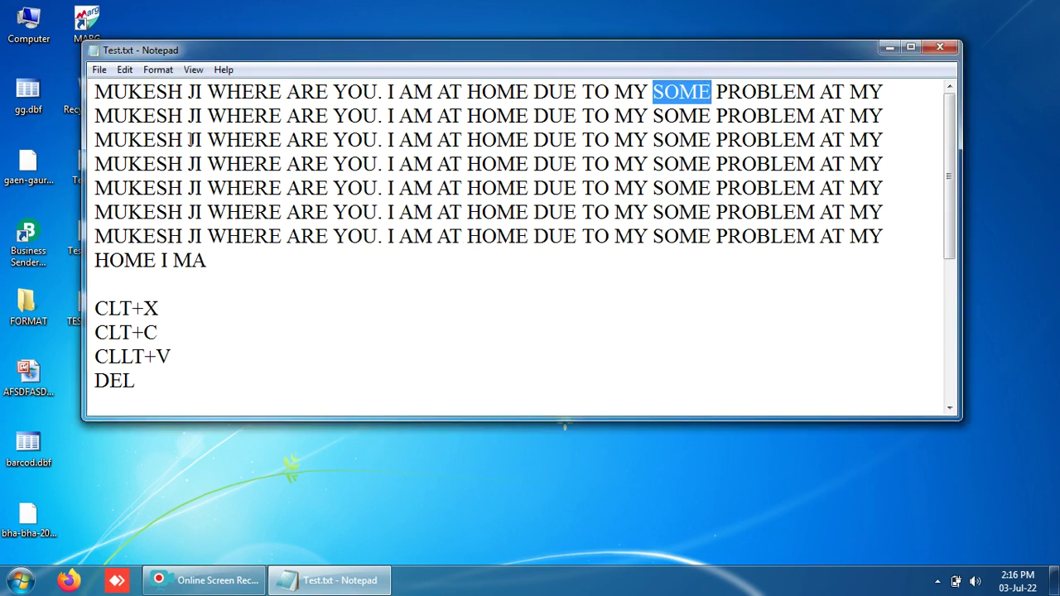
# Open the Replace dialog to view its fields, then close it without replacing anything
pyautogui.click(124, 69)
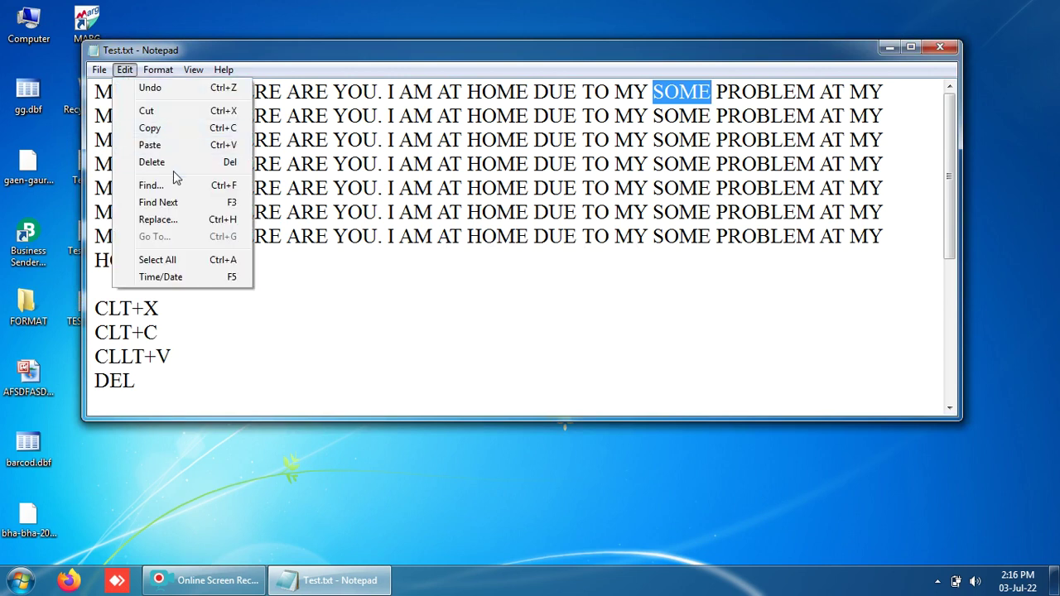
pyautogui.click(204, 220)
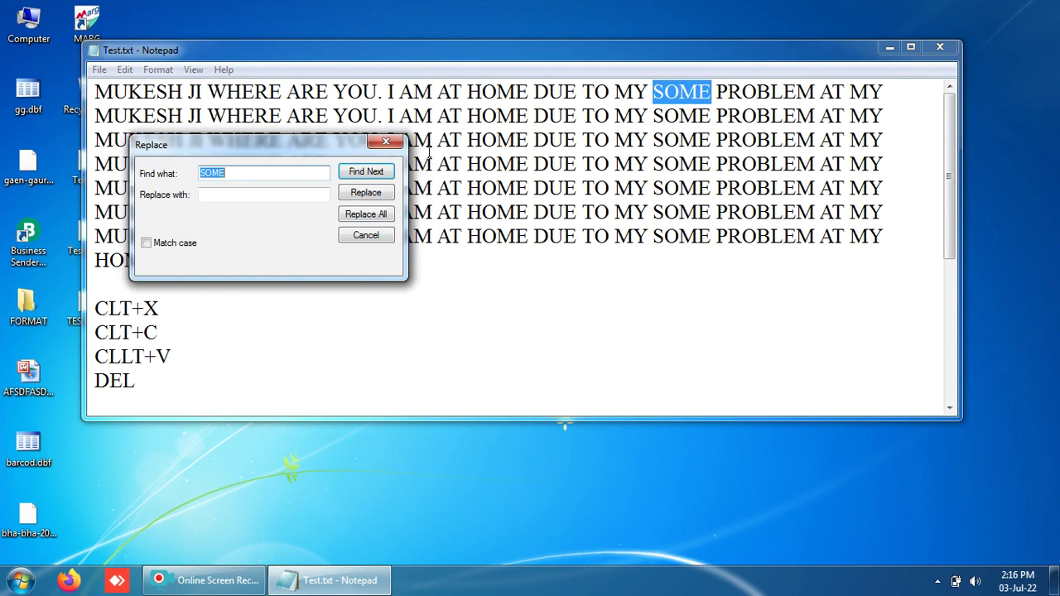
pyautogui.click(385, 141)
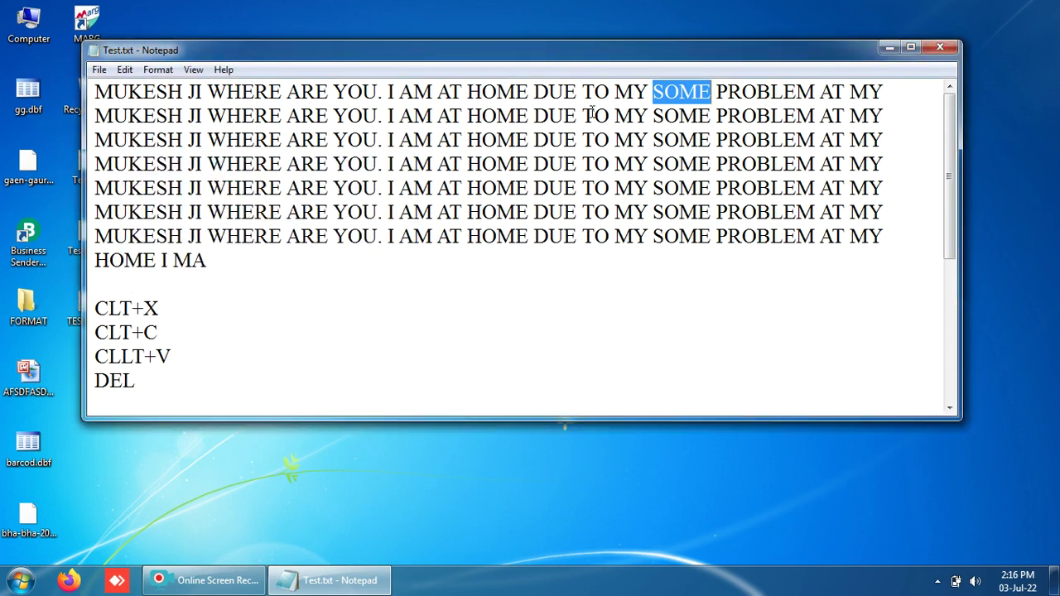
# Replace the first "AT" in the first line with "BAT" using Replace
pyautogui.moveTo(462, 93); pyautogui.dragTo(437, 93)
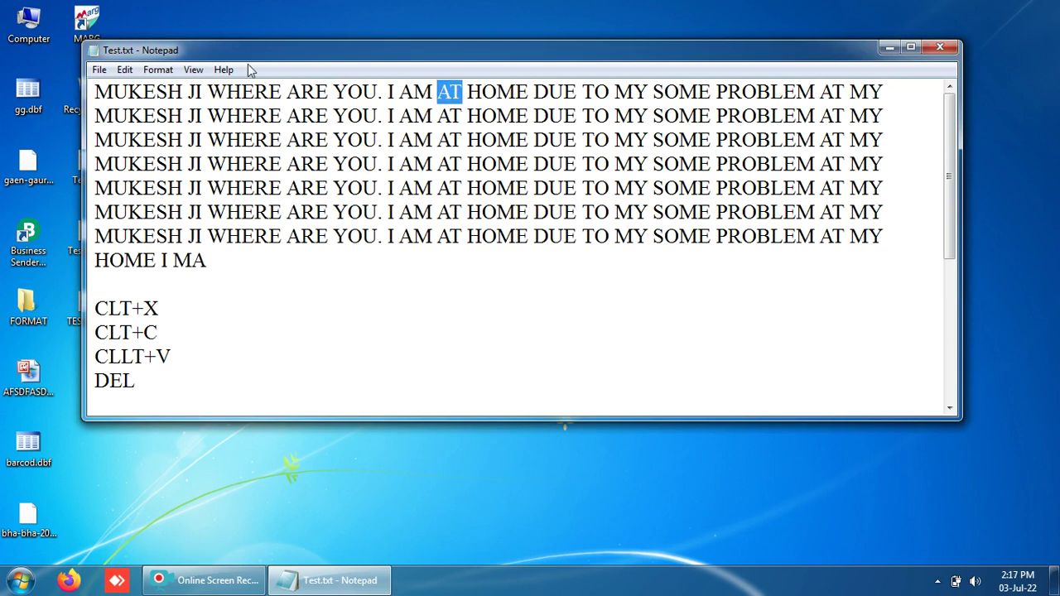
pyautogui.hotkey('ctrl', 'f')
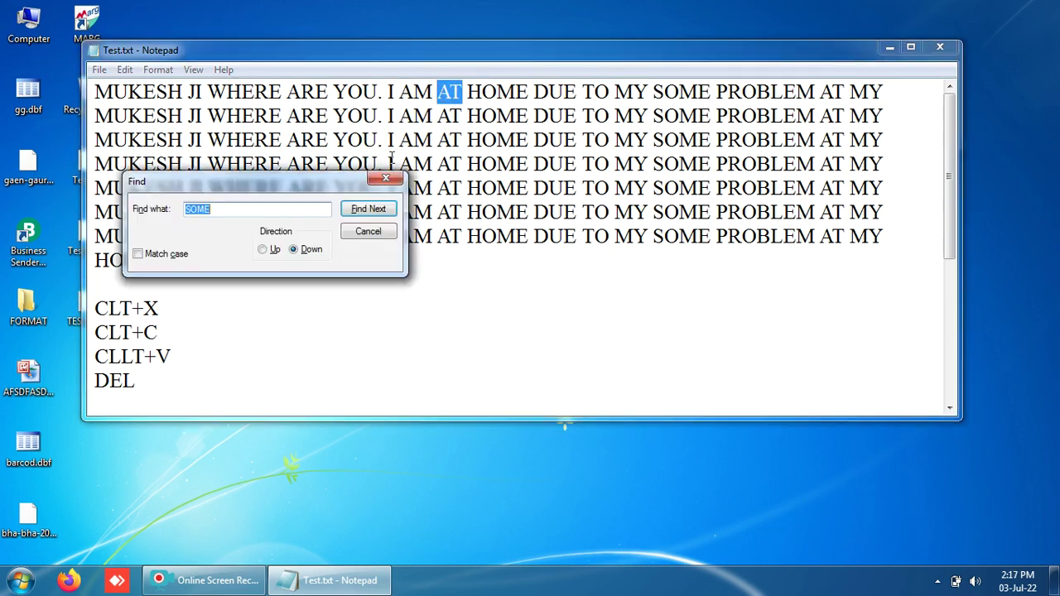
pyautogui.click(393, 177)
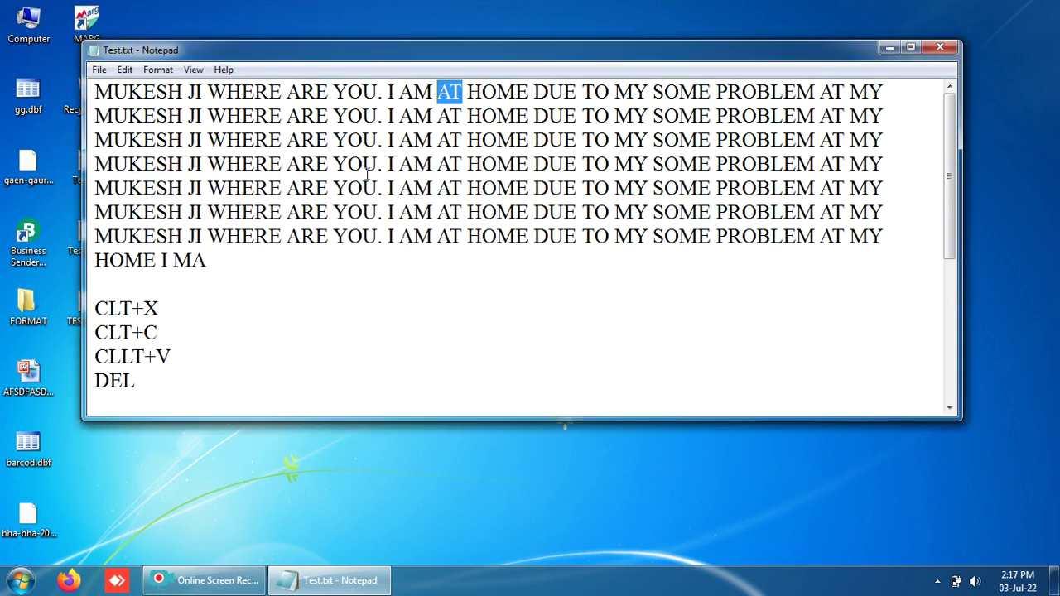
pyautogui.hotkey('ctrl', 'h')
pyautogui.write('AT')
pyautogui.click(220, 193)
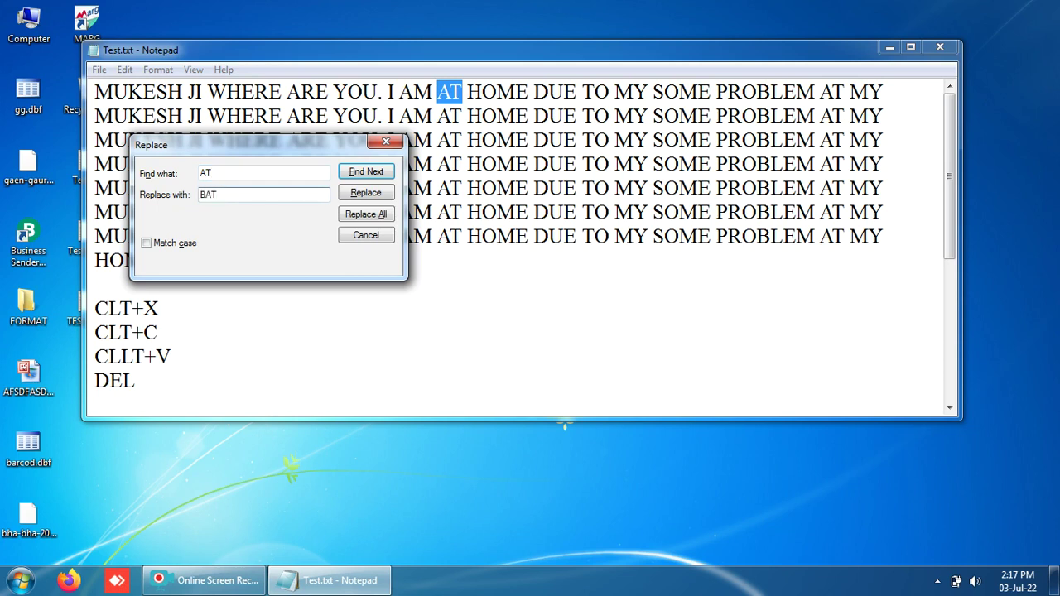
pyautogui.click(381, 195)
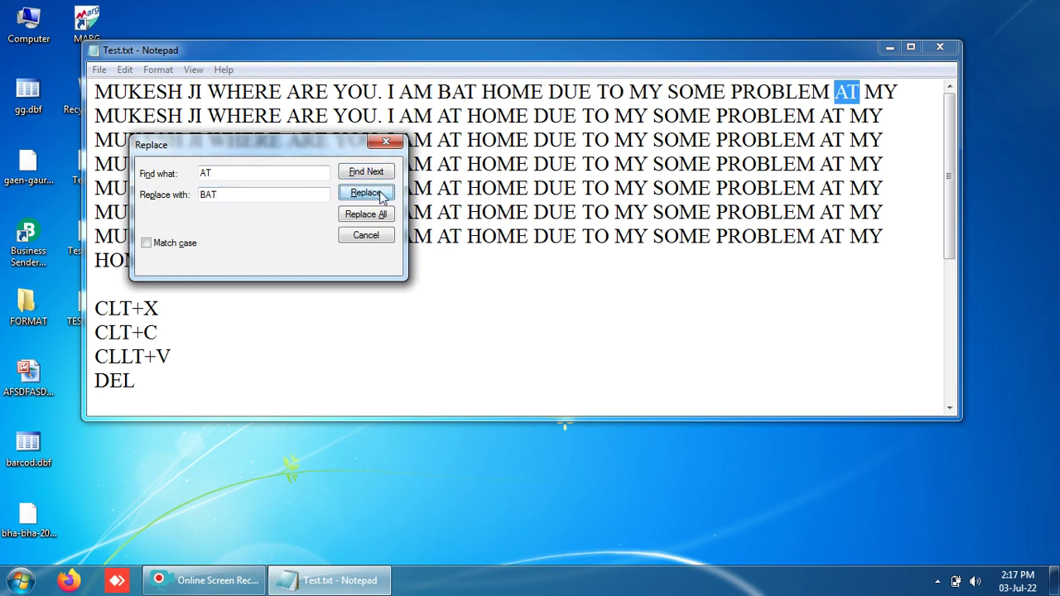
# Replace the next "AT" matches with "BAT" one at a time
pyautogui.click(382, 195)
pyautogui.click(381, 195)
pyautogui.click(381, 195)
pyautogui.click(381, 195)
pyautogui.click(381, 195)
pyautogui.click(381, 195)
# Replace all occurrences of "AT" in the document with "BAT" and close the Replace dialog
pyautogui.click(369, 216)
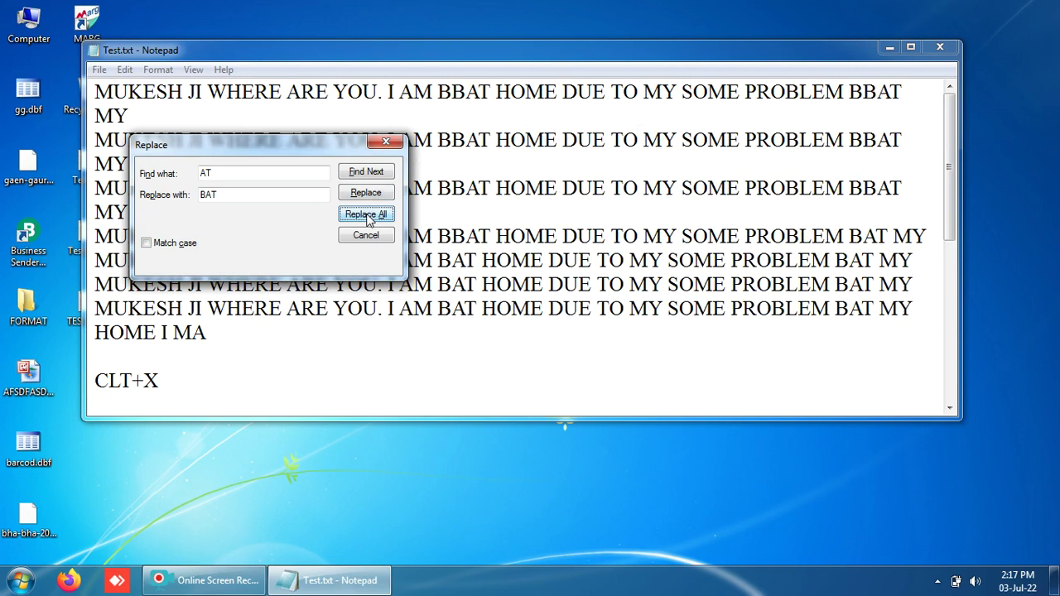
pyautogui.moveTo(237, 193); pyautogui.dragTo(195, 194)
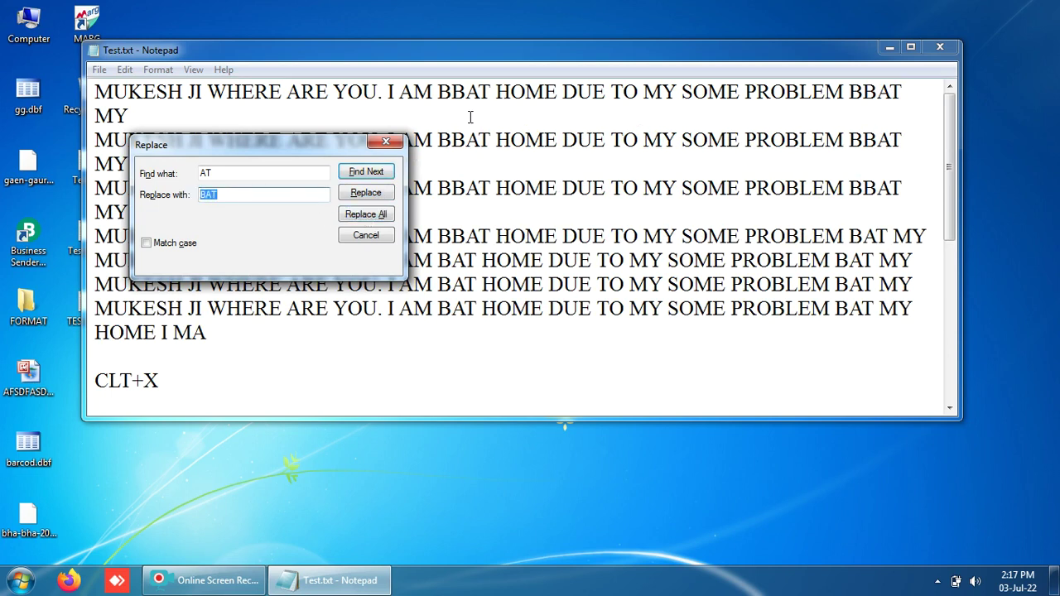
pyautogui.click(386, 142)
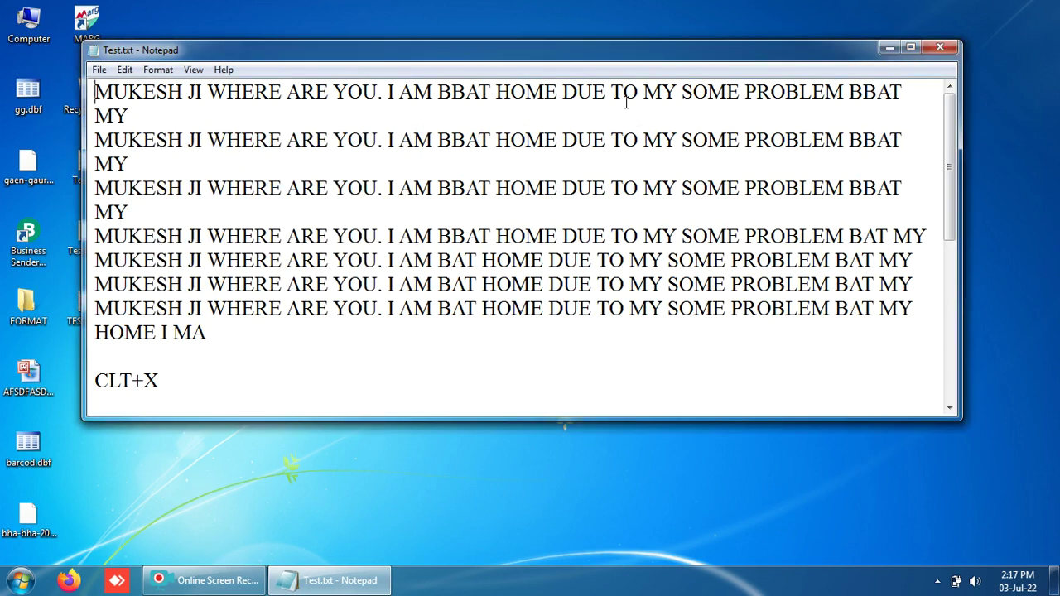
# Search downward for "BAT" from the first line through to the last match and close the Find dialog
pyautogui.moveTo(493, 92); pyautogui.dragTo(452, 93)
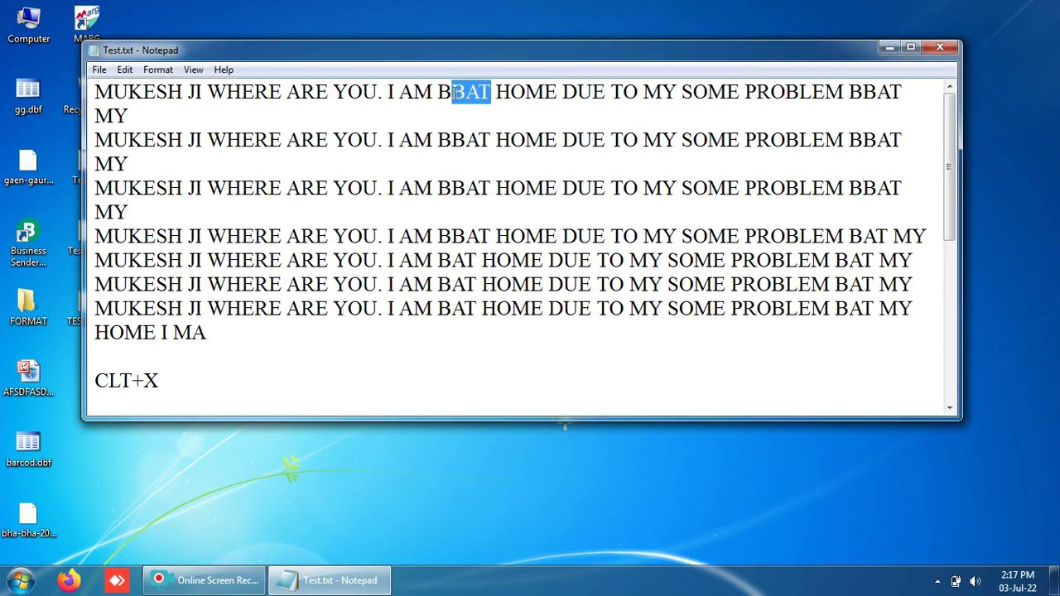
pyautogui.hotkey('ctrl', 'f')
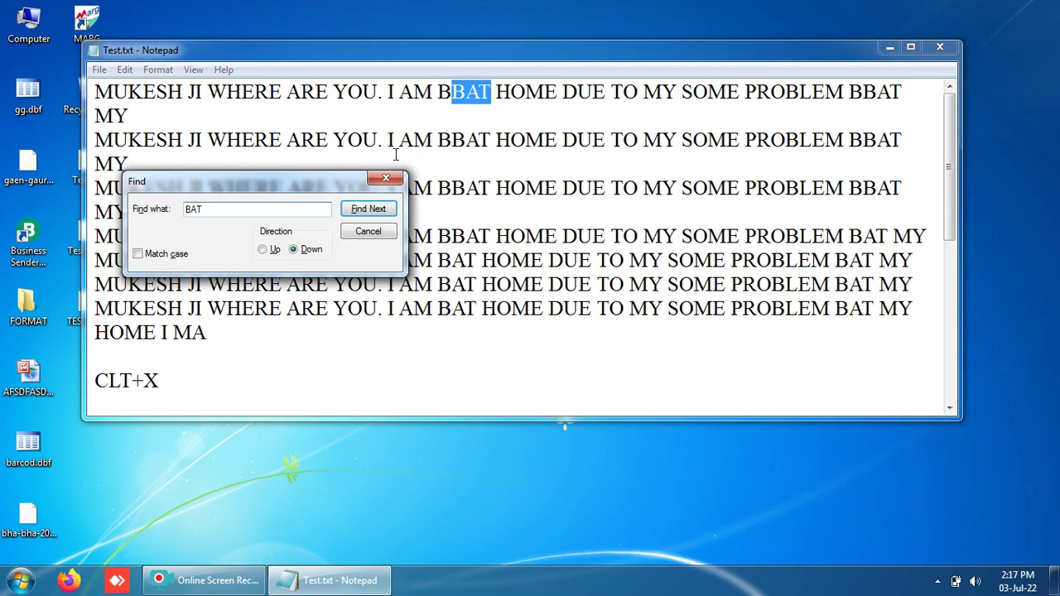
pyautogui.click(364, 208)
pyautogui.click(365, 209)
pyautogui.click(363, 210)
pyautogui.click(362, 211)
pyautogui.click(362, 211)
pyautogui.doubleClick(362, 210)
pyautogui.click(362, 210)
pyautogui.doubleClick(362, 210)
pyautogui.click(362, 211)
pyautogui.doubleClick(362, 211)
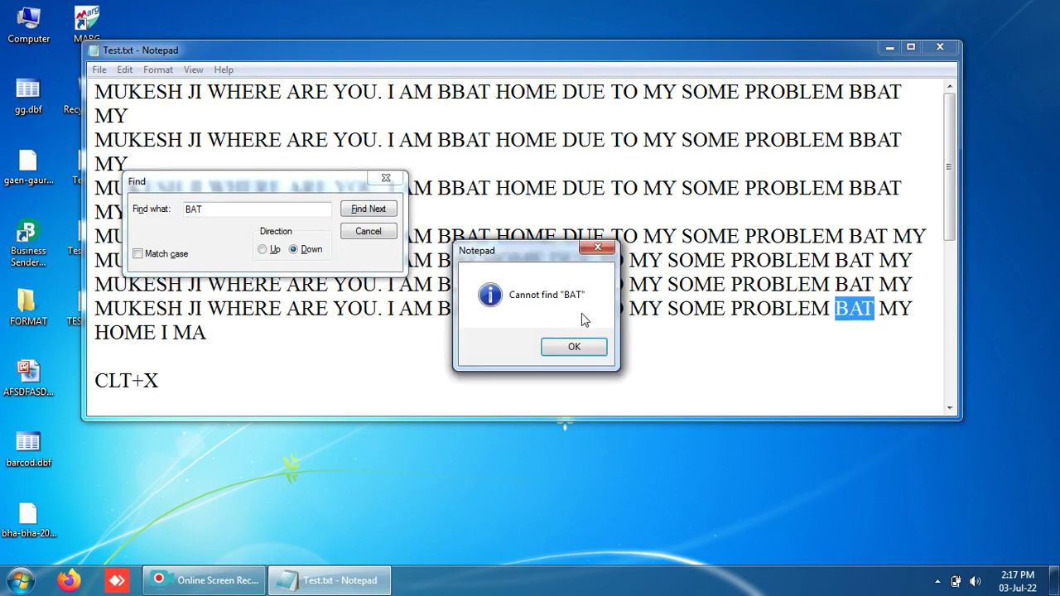
pyautogui.click(572, 349)
pyautogui.click(385, 178)
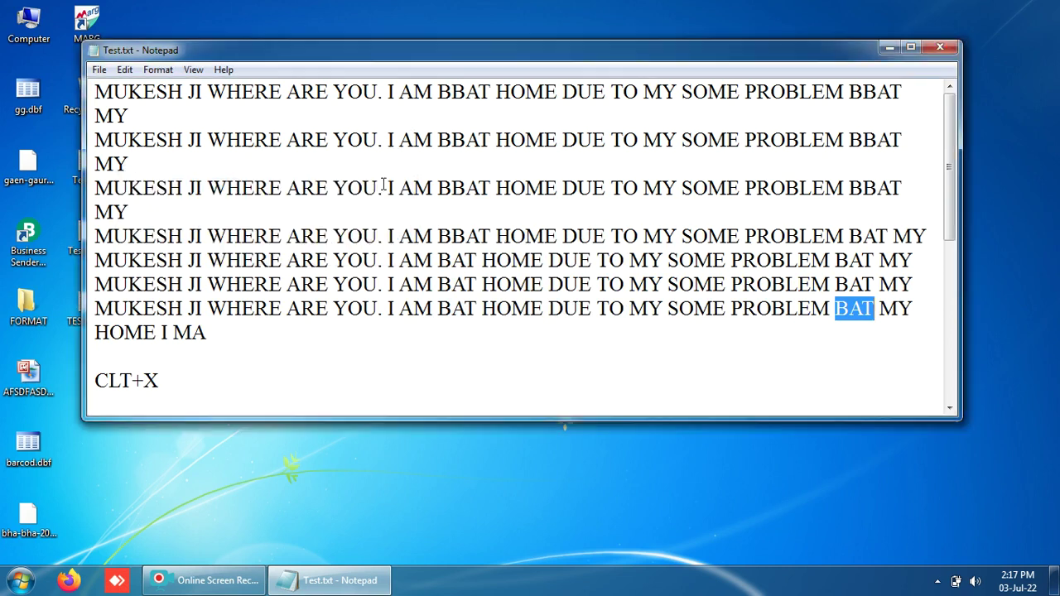
pyautogui.click(126, 71)
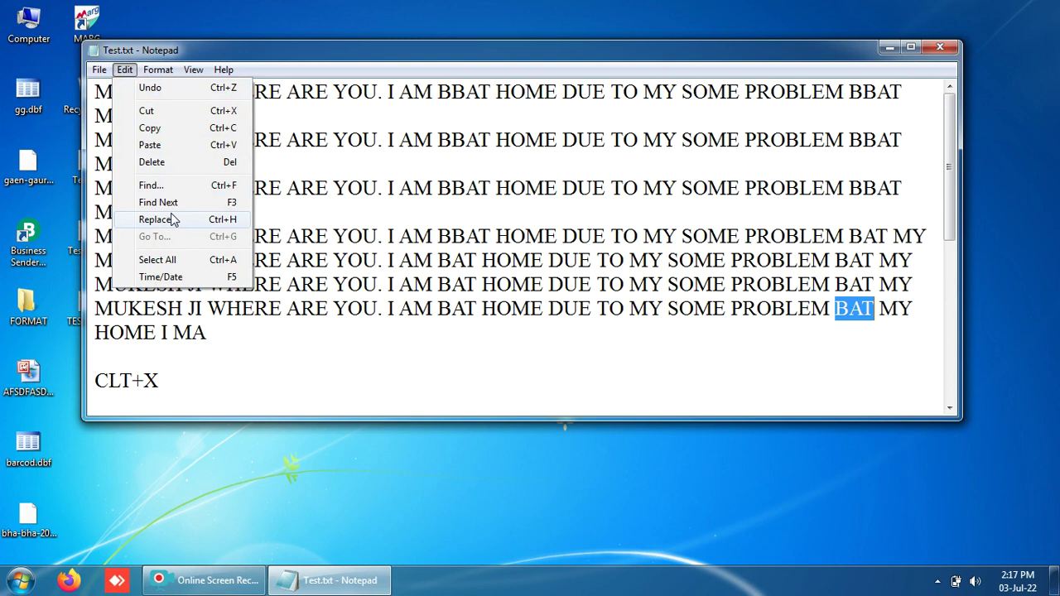
pyautogui.click(362, 288)
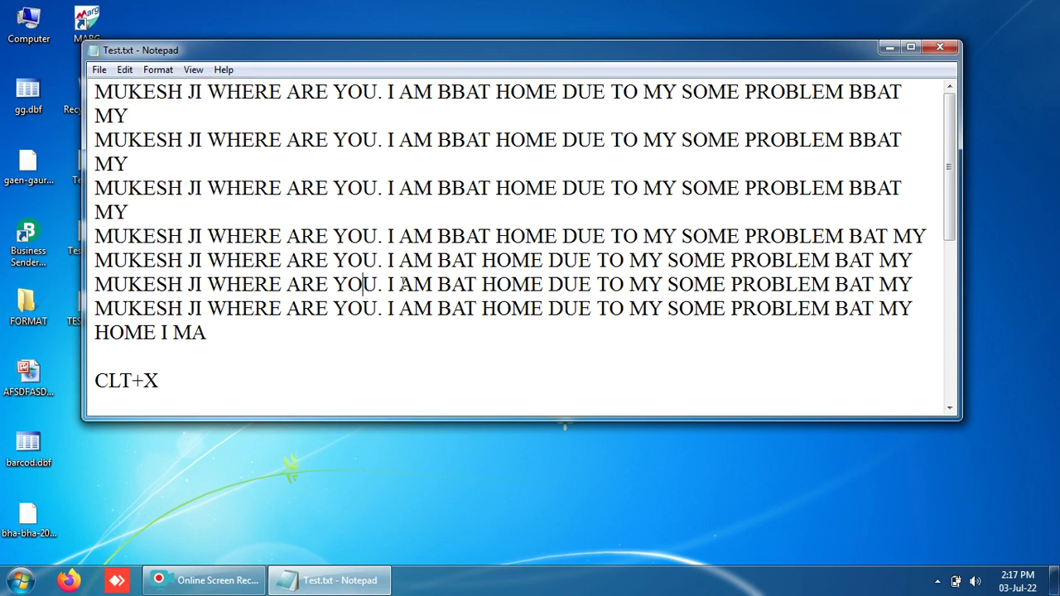
pyautogui.moveTo(416, 285); pyautogui.dragTo(306, 285)
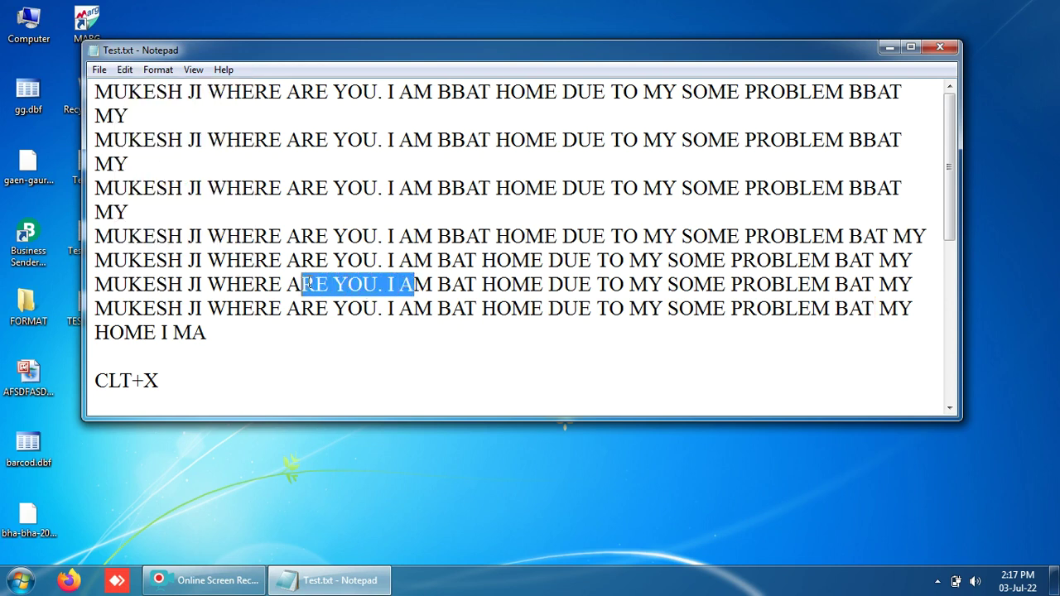
pyautogui.click(126, 70)
pyautogui.click(383, 190)
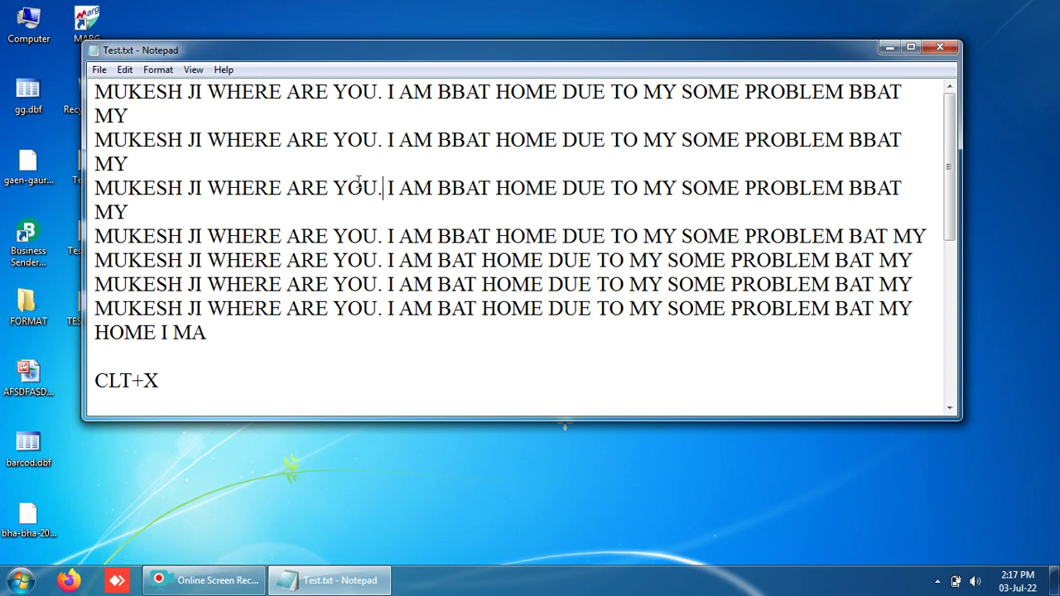
pyautogui.click(125, 70)
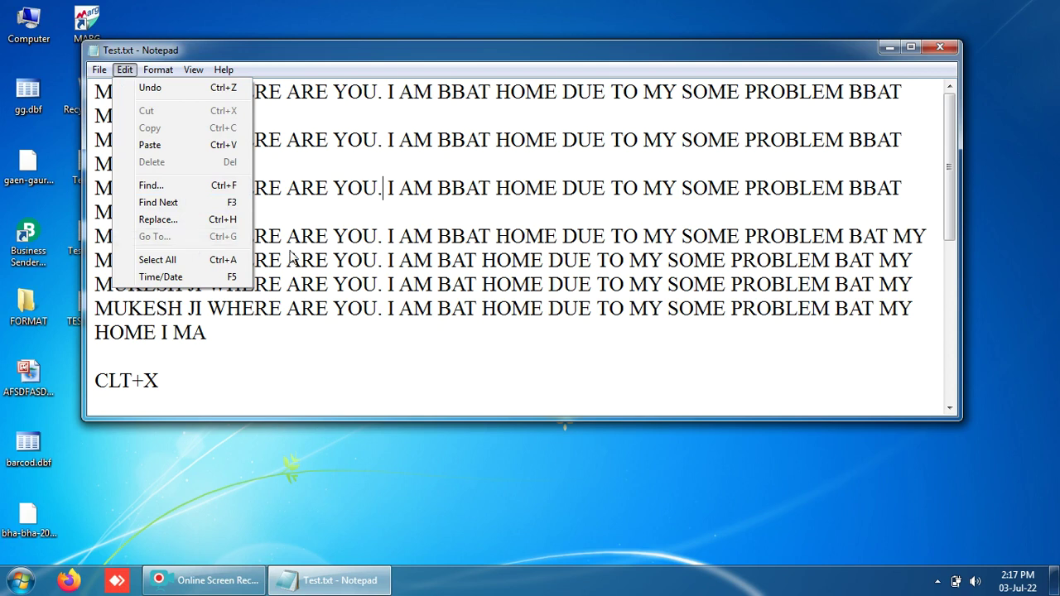
pyautogui.click(367, 273)
pyautogui.click(363, 260)
# Maximize the Notepad window and select all the text in the document
pyautogui.click(911, 47)
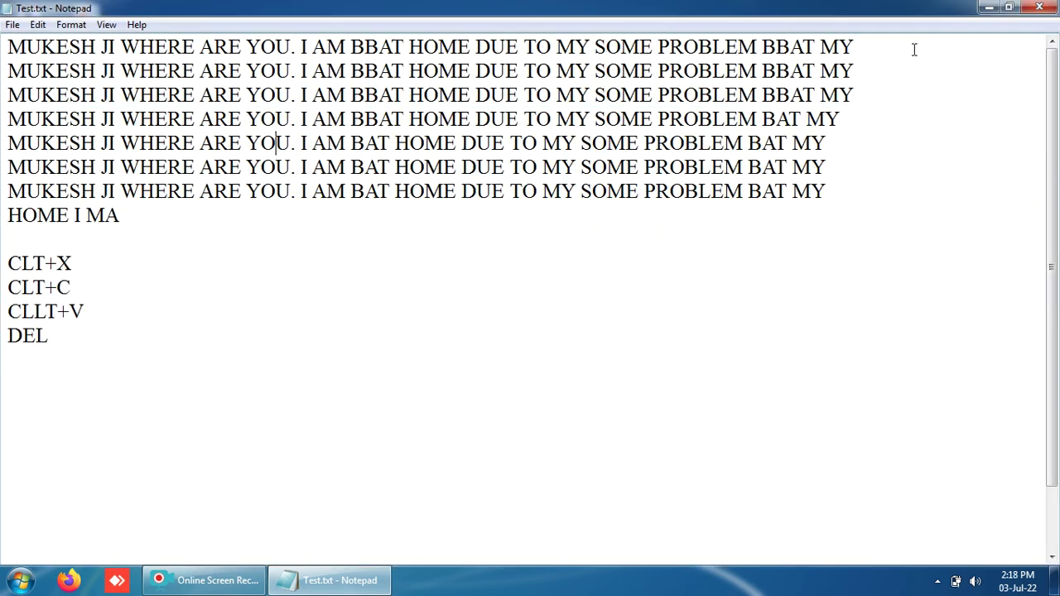
pyautogui.hotkey('ctrl', 'a')
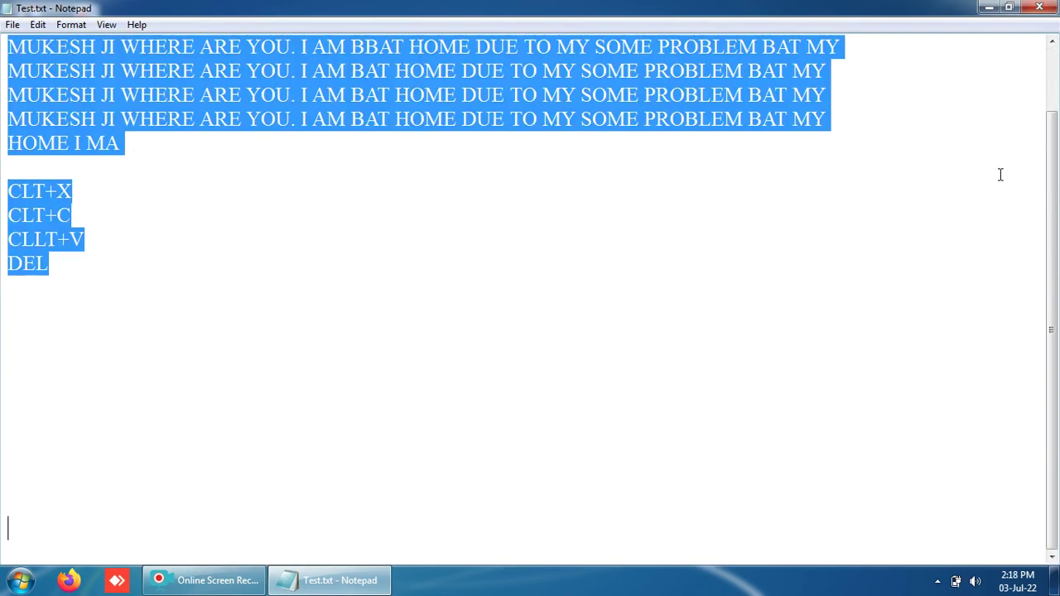
# Clear the selection and add a run of blank lines below the "DEL" line
pyautogui.click(24, 299)
pyautogui.press('Return')
pyautogui.press('Return')
pyautogui.press('Return')
pyautogui.press('Return')
pyautogui.press('Return')
pyautogui.press('Return')
pyautogui.press('Return')
pyautogui.press('Return')
pyautogui.press('Return')
pyautogui.press('Return')
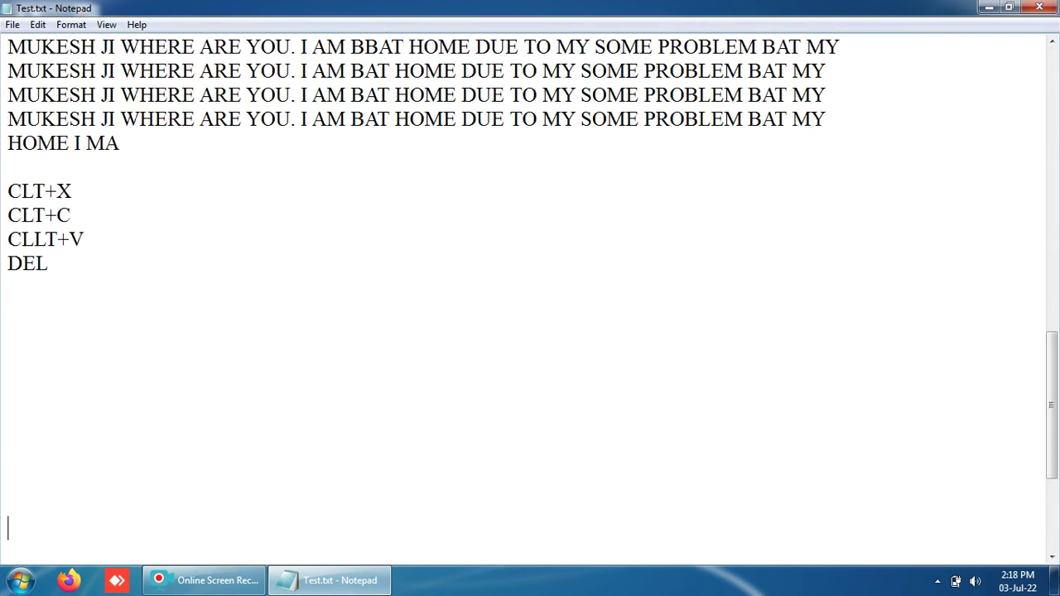
pyautogui.click(44, 21)
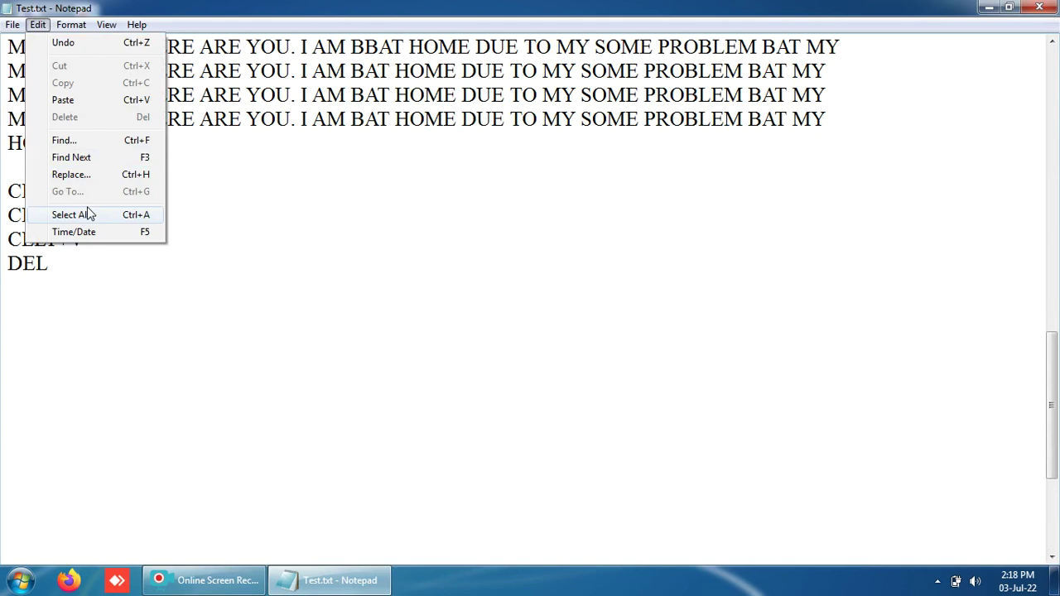
pyautogui.click(229, 203)
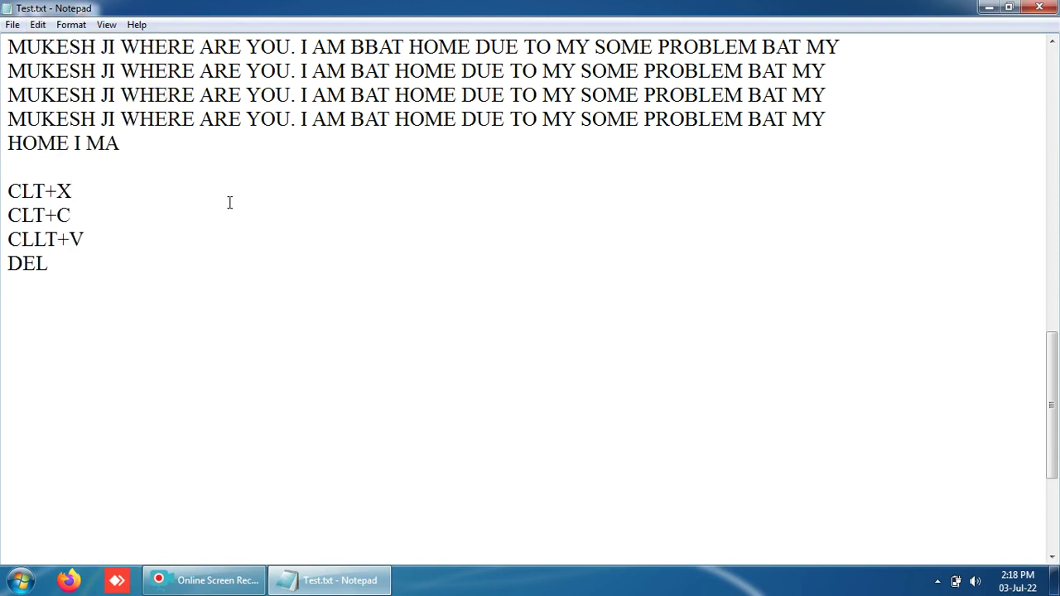
# Insert the current time and date on a new line below the "DEL" line and start another line
pyautogui.click(81, 285)
pyautogui.press('Return')
pyautogui.click(39, 25)
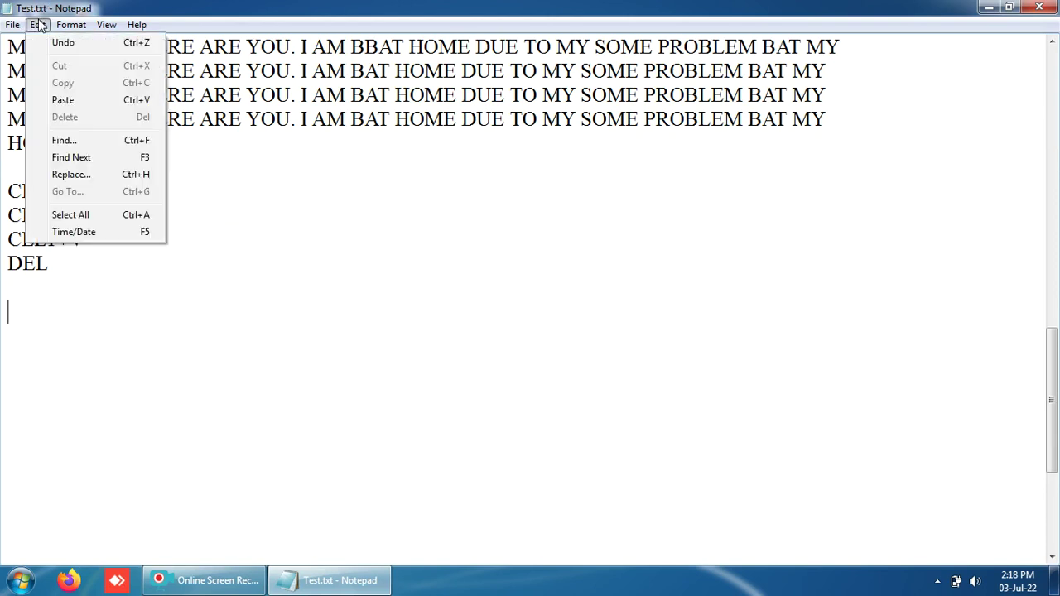
pyautogui.click(97, 233)
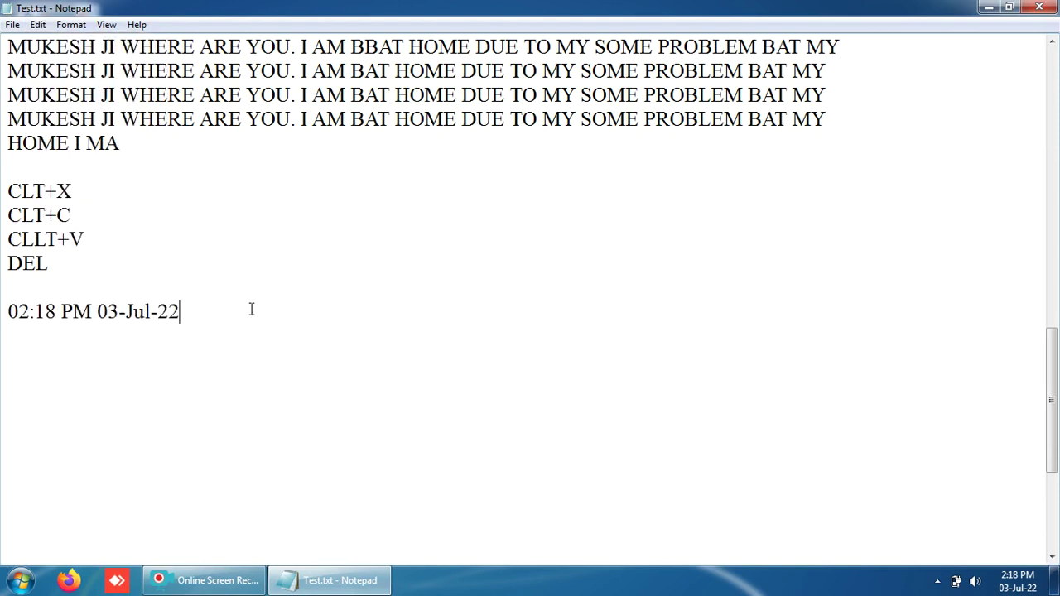
pyautogui.press('Return')
# Switch Word Wrap off, back on, and off again for the document
pyautogui.click(38, 25)
pyautogui.moveTo(68, 32)
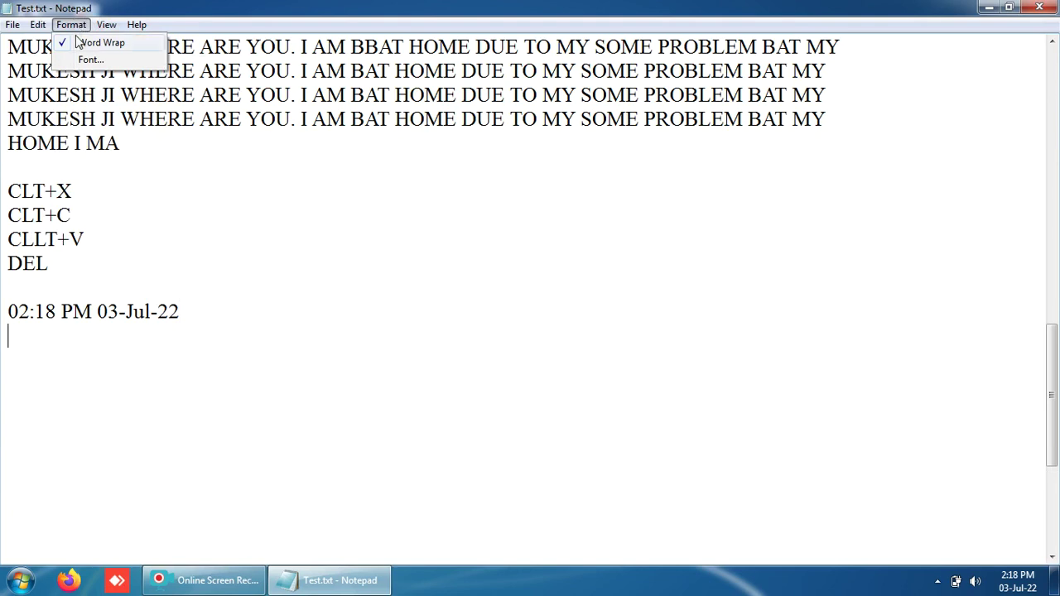
pyautogui.click(77, 42)
pyautogui.click(75, 25)
pyautogui.click(77, 39)
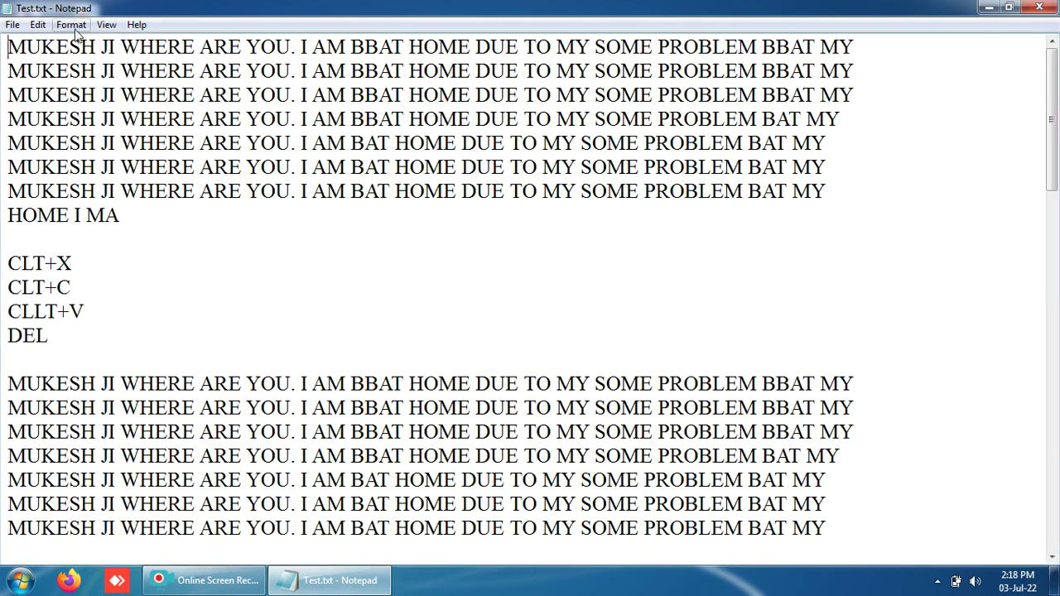
pyautogui.click(71, 24)
pyautogui.click(77, 42)
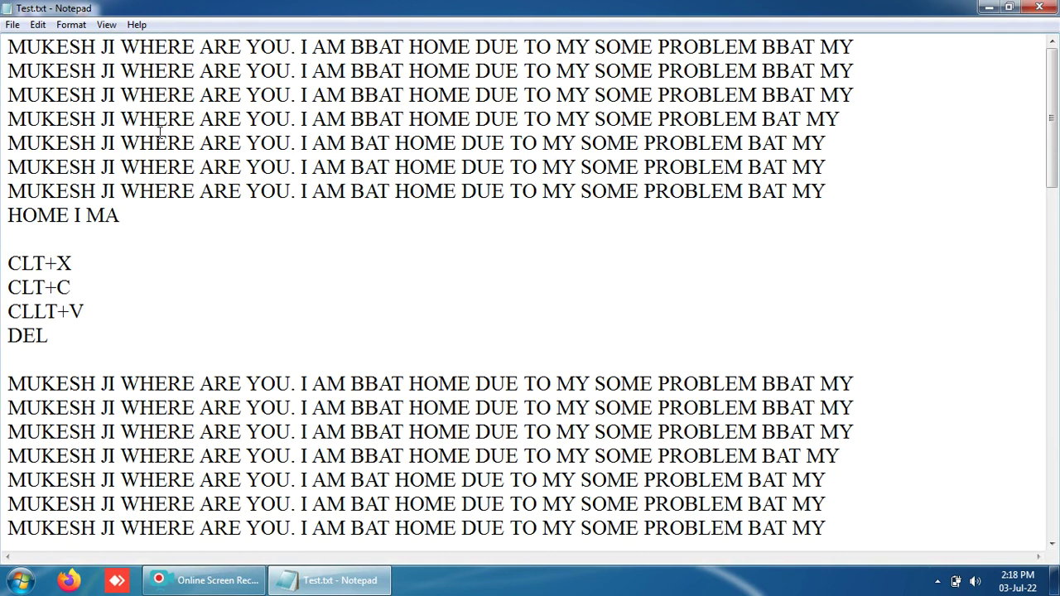
# Insert four blank lines above the fourth line of text and place the cursor on the second blank one
pyautogui.click(13, 120)
pyautogui.press('Return')
pyautogui.press('Return')
pyautogui.press('Up')
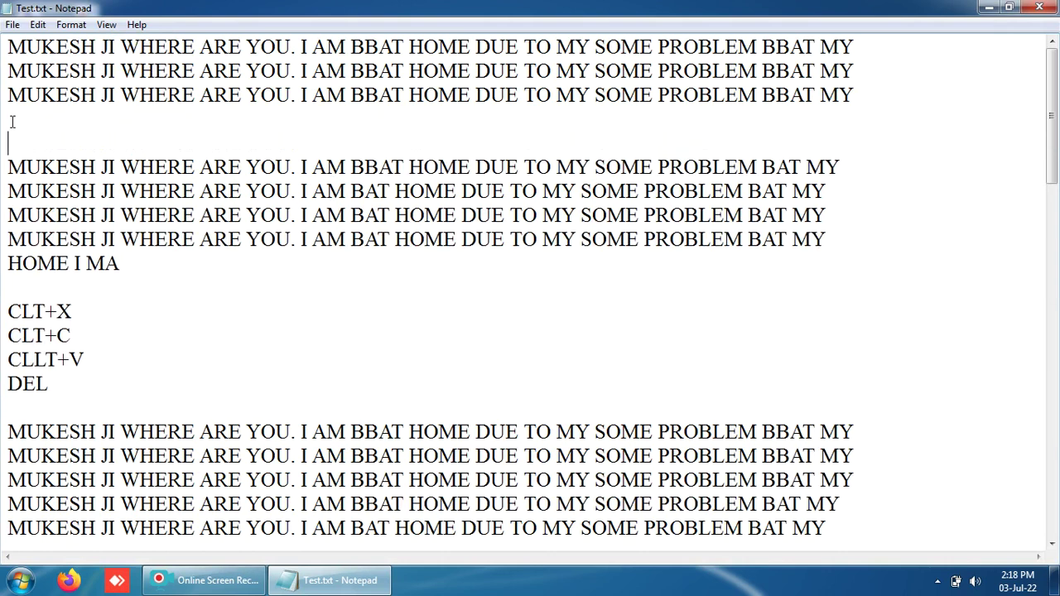
pyautogui.press('Return')
pyautogui.press('Return')
pyautogui.press('Up')
pyautogui.press('Up')
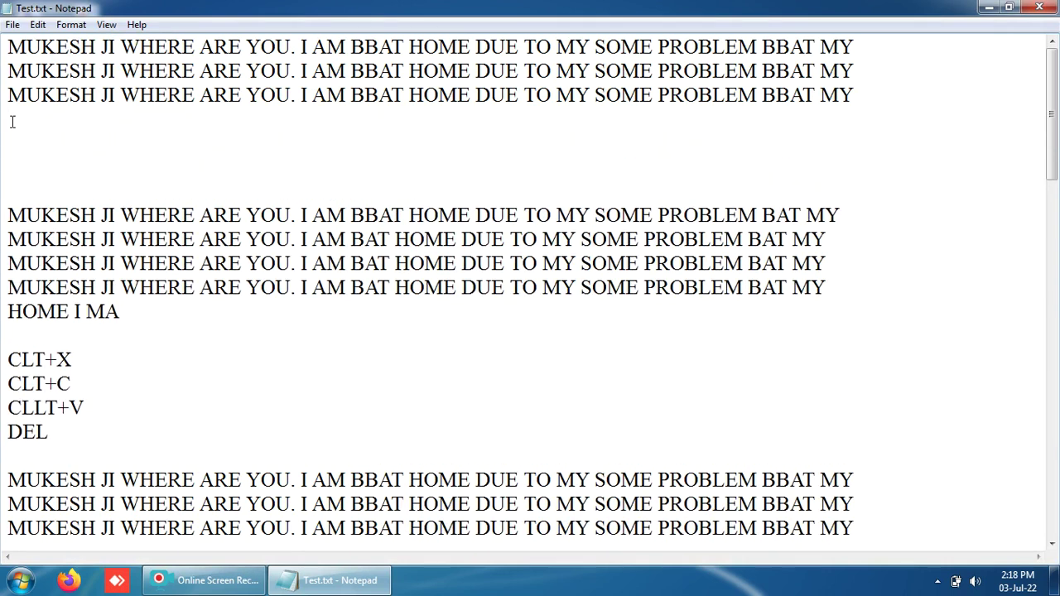
# Enter "SDFS FASDF ASDFASDF ASDF" there, continuing with "ADS" and a long run of F characters past the window's width
pyautogui.write('SDFS FASDF ASDF')
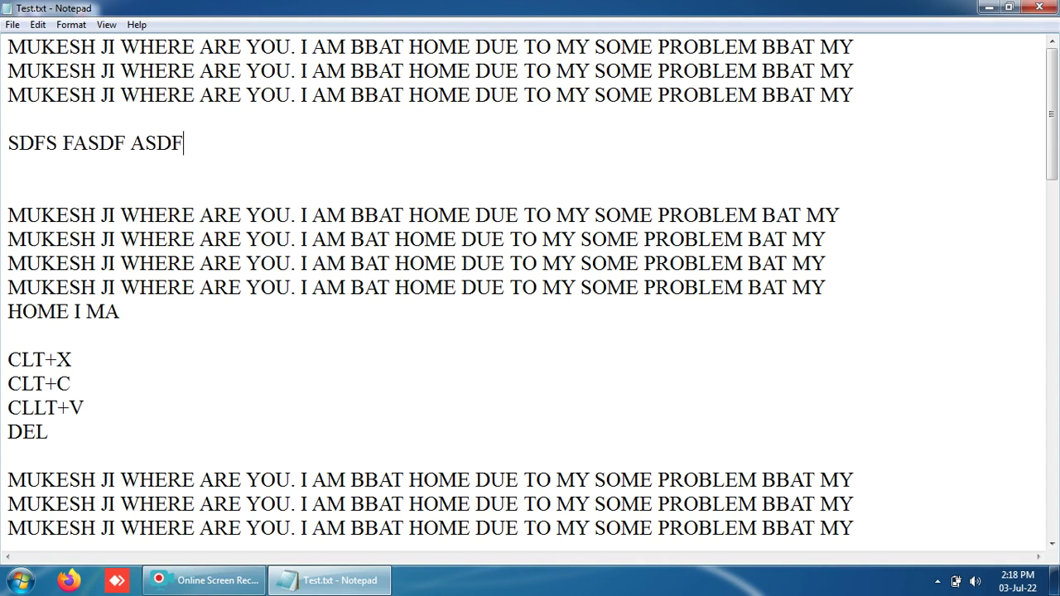
pyautogui.write('ASDF ASDFFFFFFFFFA')
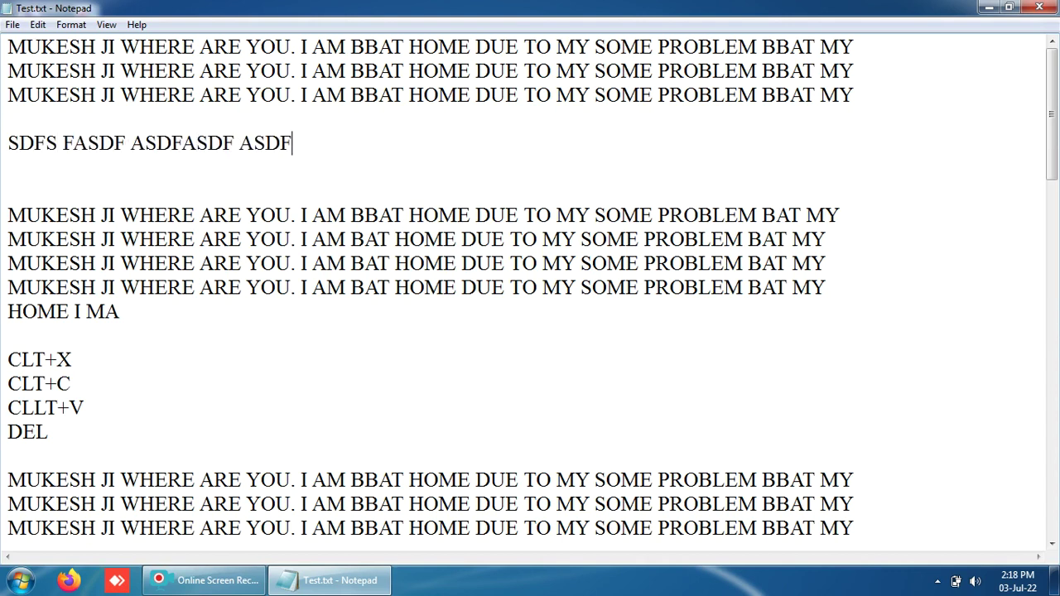
pyautogui.write('DSFFFFFFFFFFFFFFFFFFFFFFFF')
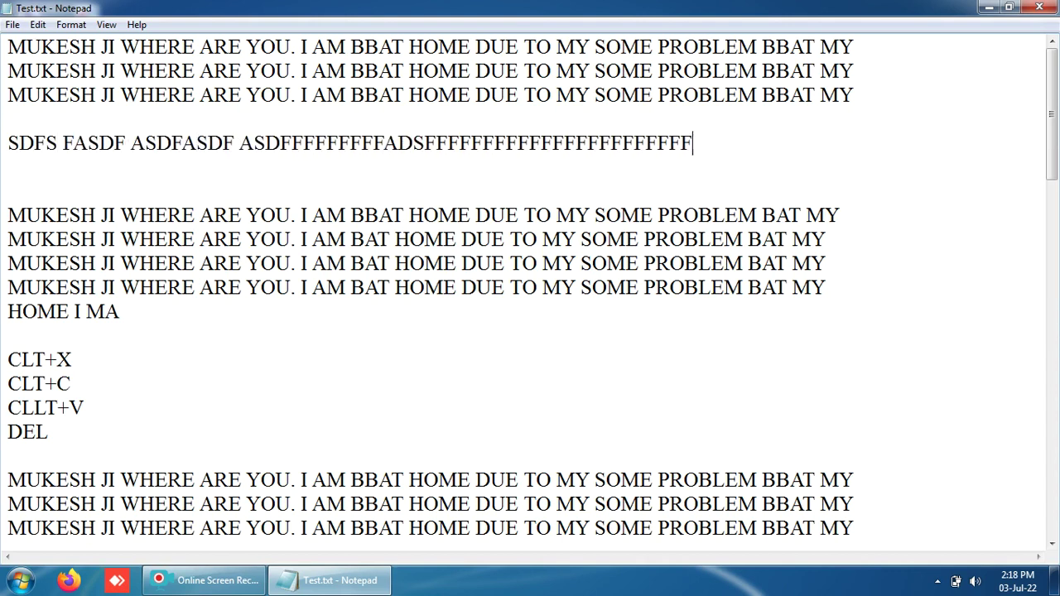
pyautogui.write('FFFFFFFFFFFFFFFFFFFFFFFFFFFFFFFFFFFFFFFFFFFFFFFFFFFFFFF')
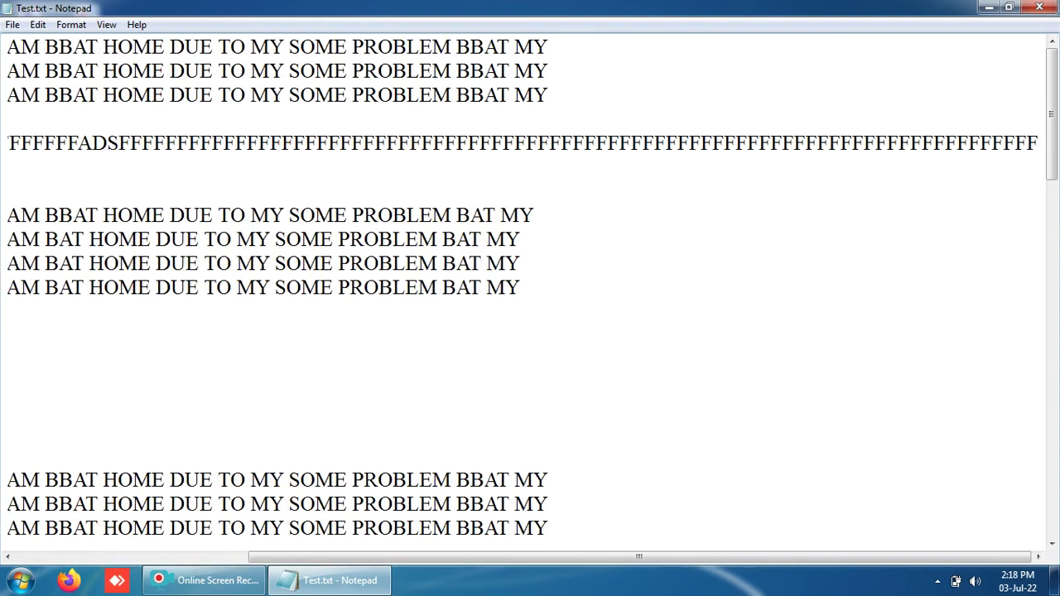
# Turn Word Wrap on, off and on again to compare how the long filler line displays
pyautogui.click(38, 25)
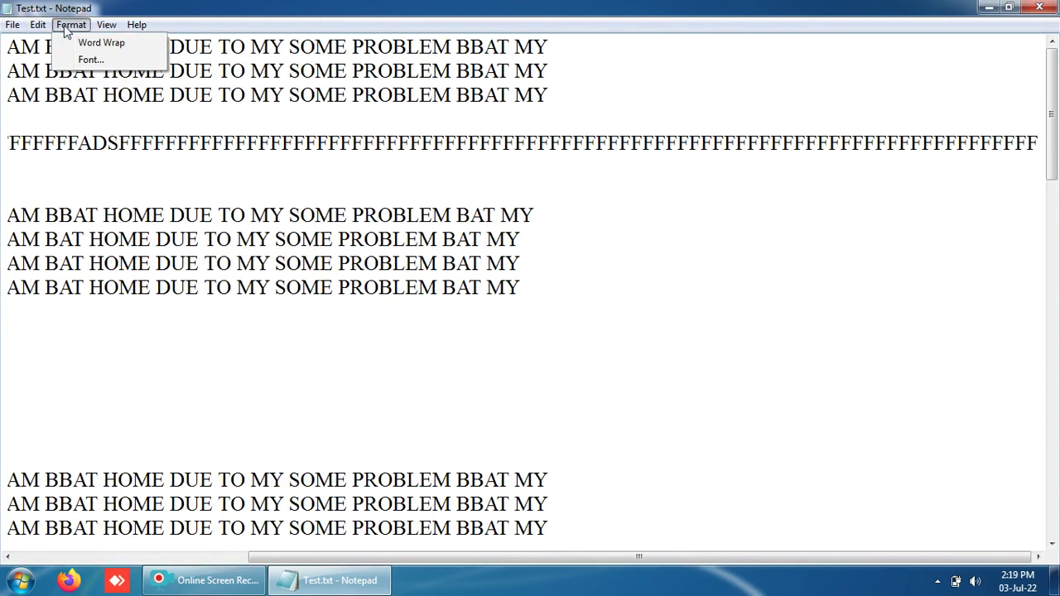
pyautogui.click(75, 42)
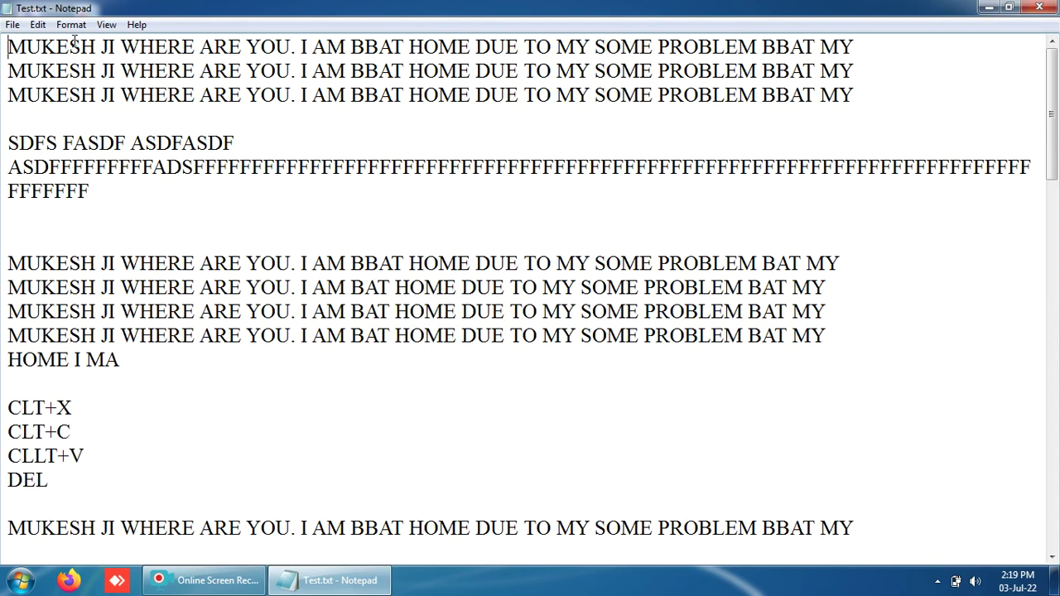
pyautogui.click(71, 25)
pyautogui.click(73, 41)
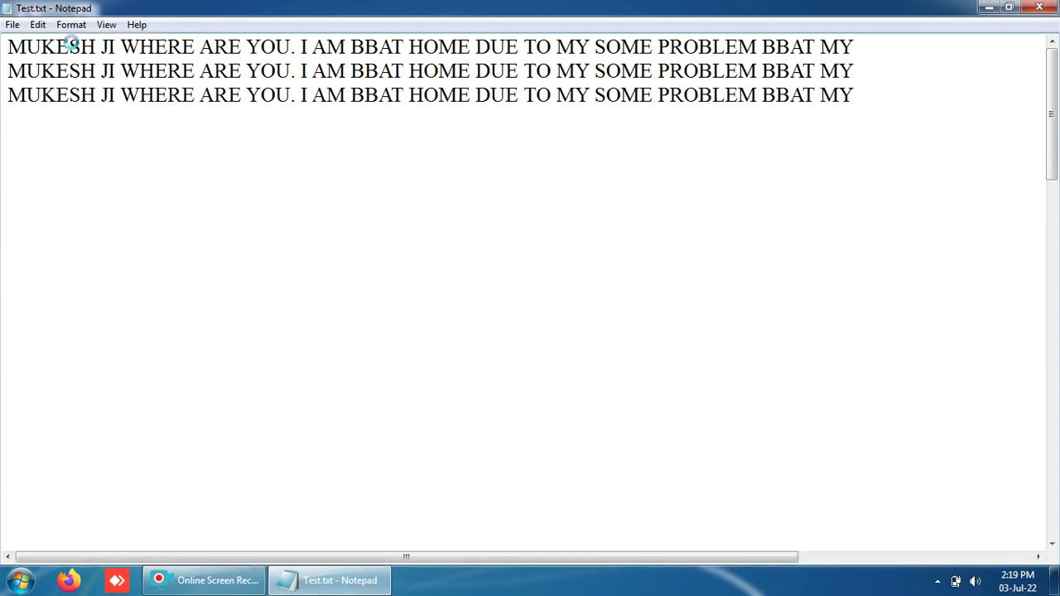
pyautogui.click(72, 25)
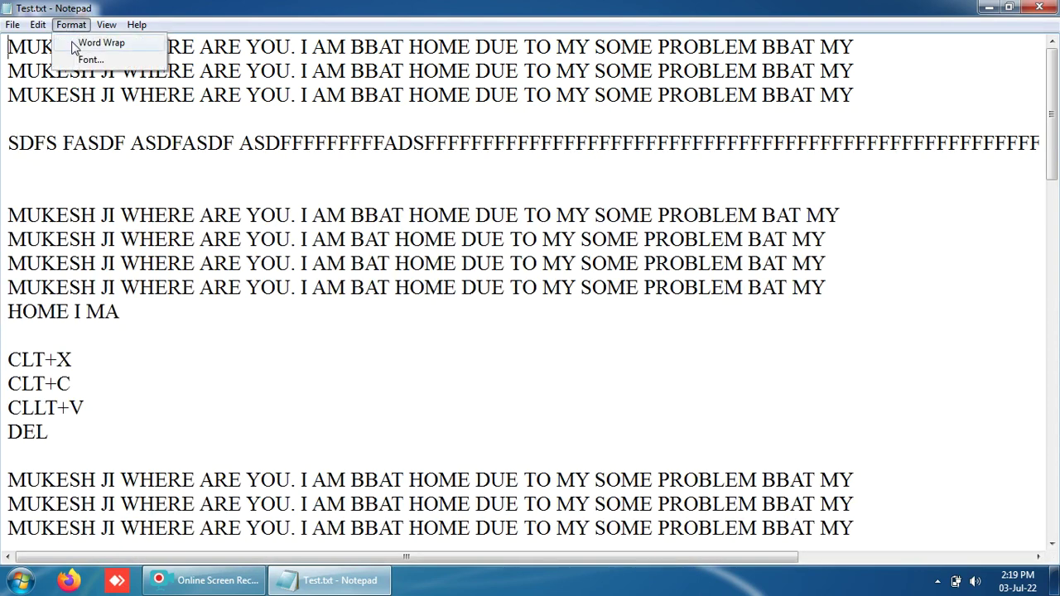
pyautogui.click(73, 41)
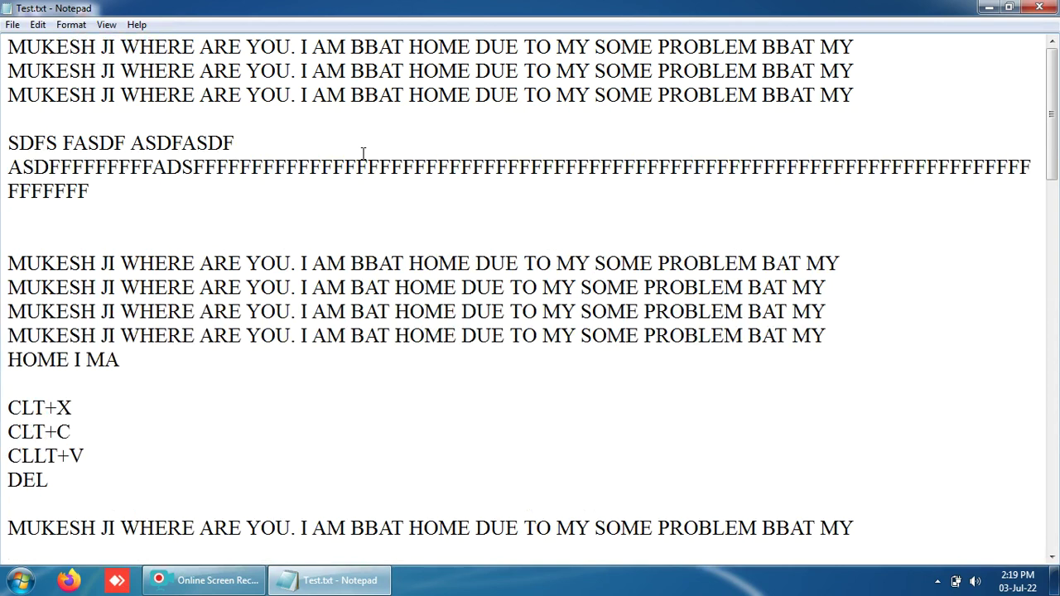
# Insert more "ASDF" filler text near the end of the wrapped F line so that it flows onto further lines
pyautogui.click(71, 24)
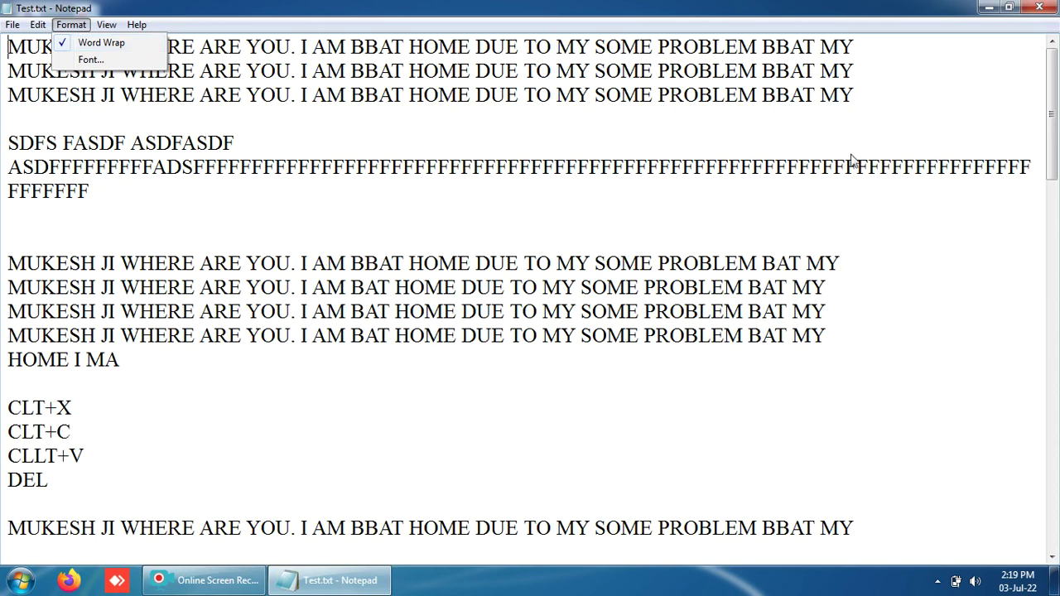
pyautogui.click(999, 166)
pyautogui.write('ASFASDFASDFASDFAS')
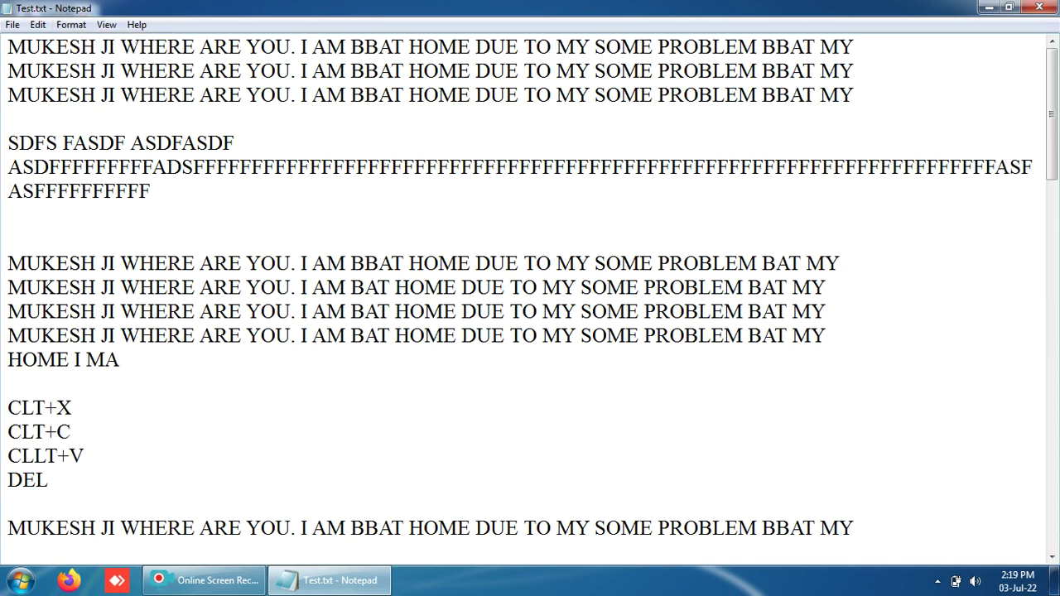
pyautogui.write('SDFASDDDDDDDDDDDDDDDASDFASDFAS')
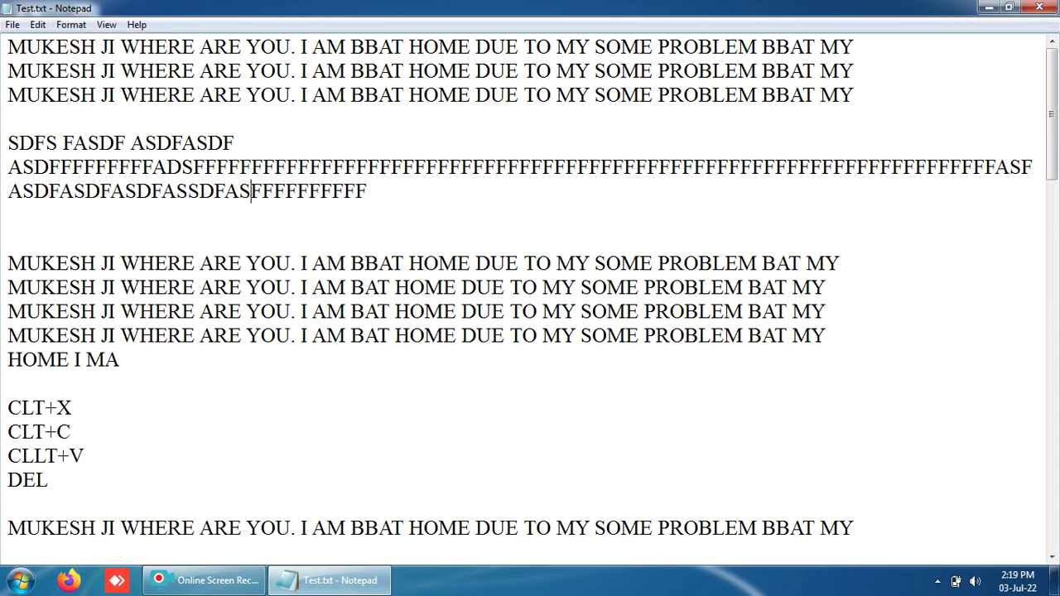
pyautogui.write('DFASDFASDF ASDFFASDFASDF')
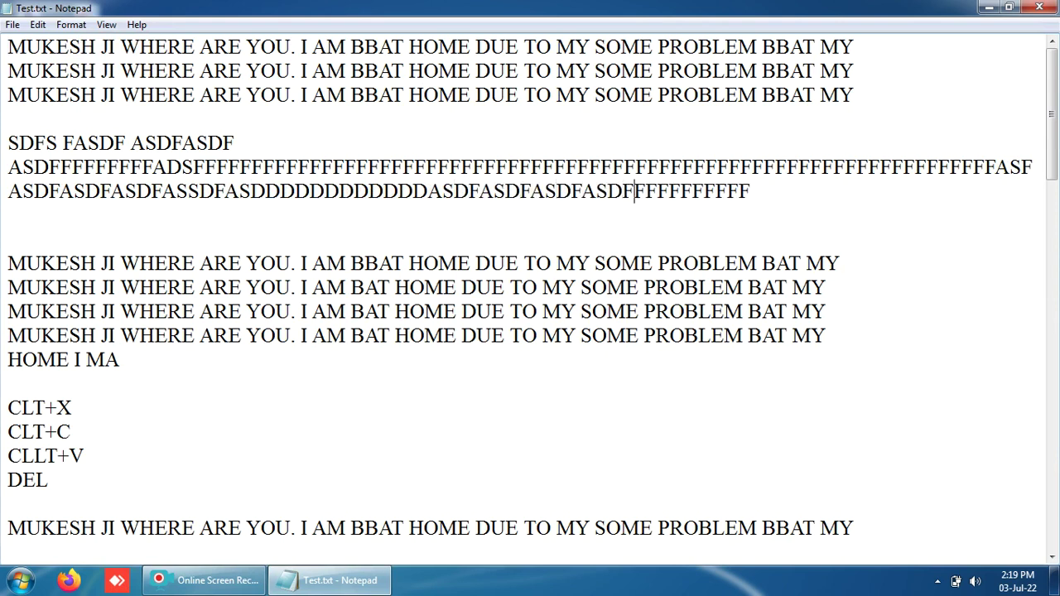
pyautogui.write('ASDFASDFASDFASDF')
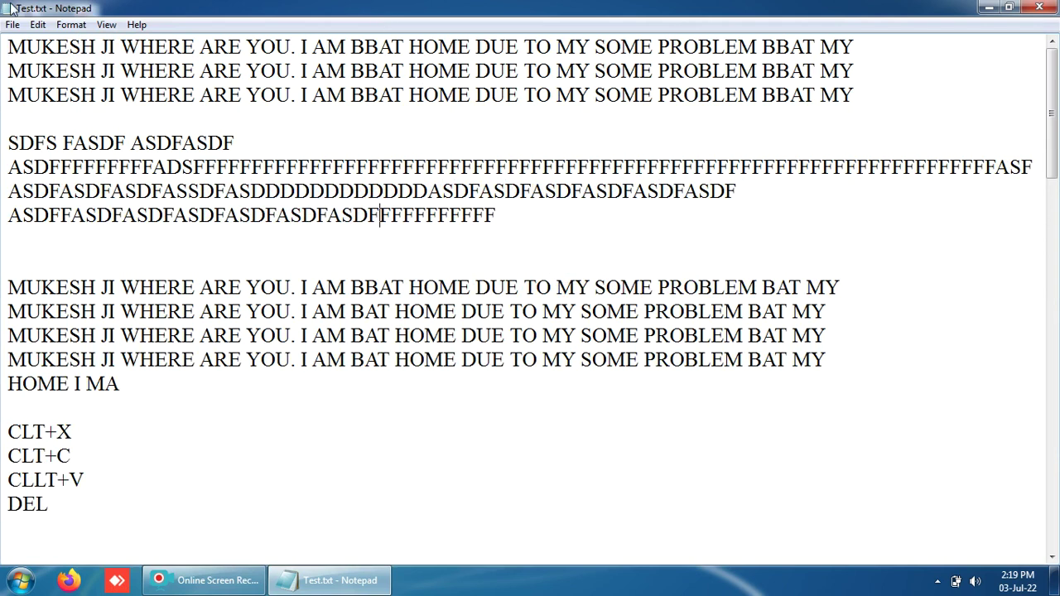
# Turn Word Wrap off and enter "SDF ASDF" plus a long run of A characters at the document's start
pyautogui.click(68, 24)
pyautogui.click(81, 45)
pyautogui.write('SDF ASDFAAAAAAAAAAAAAAAAAAAAA')
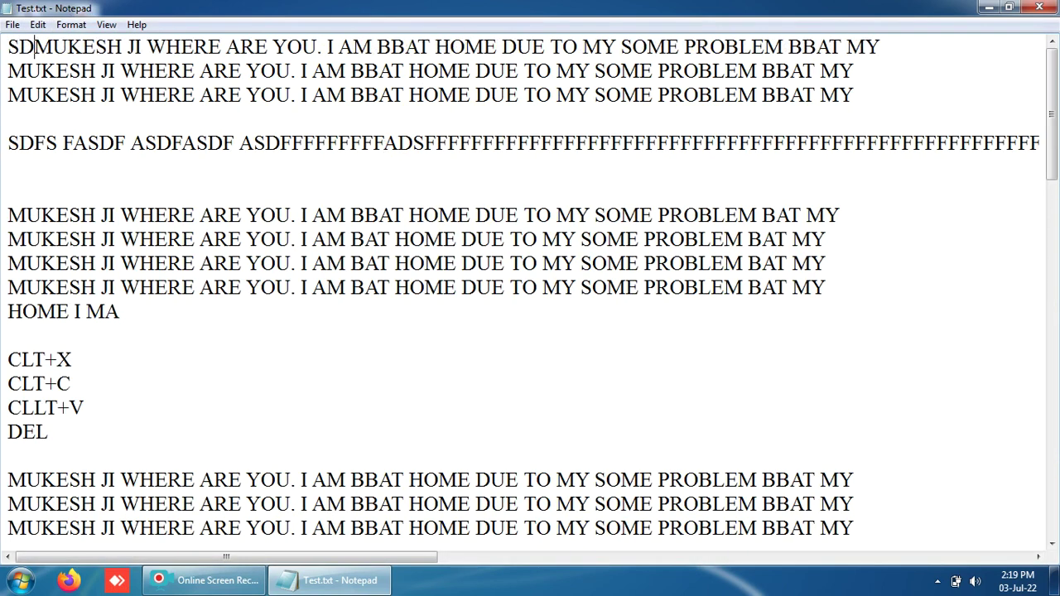
pyautogui.write('AAAAAAAAAAAAAAAAAAAAAAAAAAAAAAAAAAAAAAAAAAAAAAAAAAAAAAAAAAAAAAAAAAAAAAAAAAAAAAAAAAAAAA')
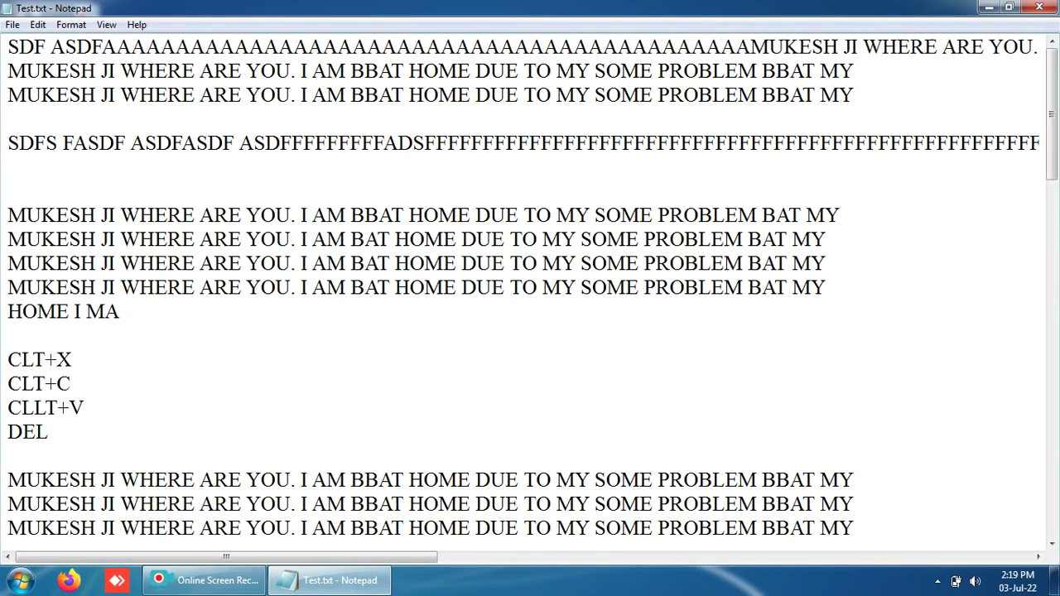
pyautogui.write('AAAAAAAAAAAAAAAAAA')
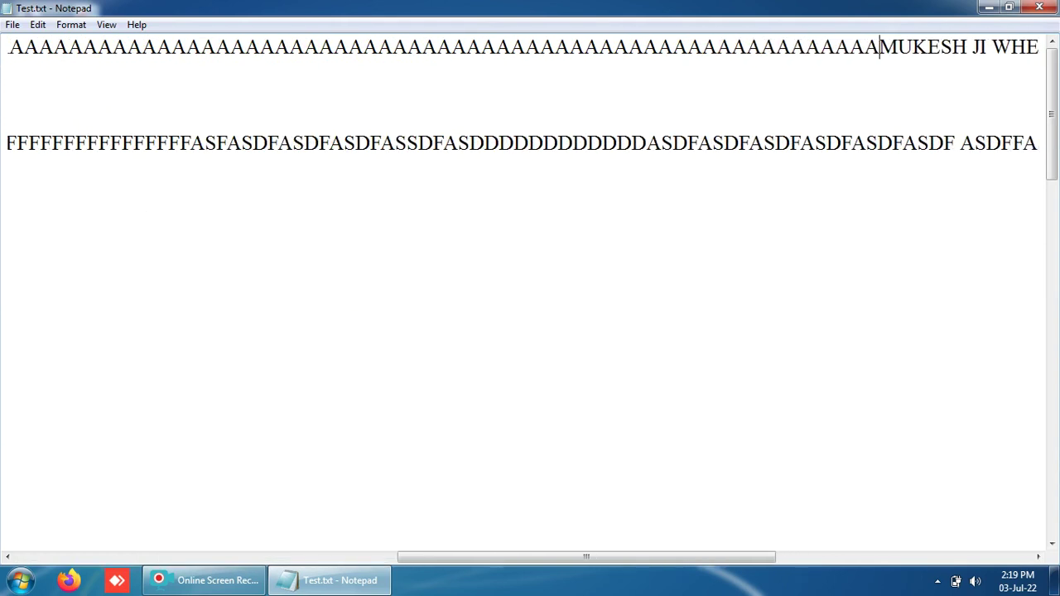
# Return to the beginning of the long first line and turn Word Wrap back on
pyautogui.moveTo(509, 557); pyautogui.dragTo(174, 557)
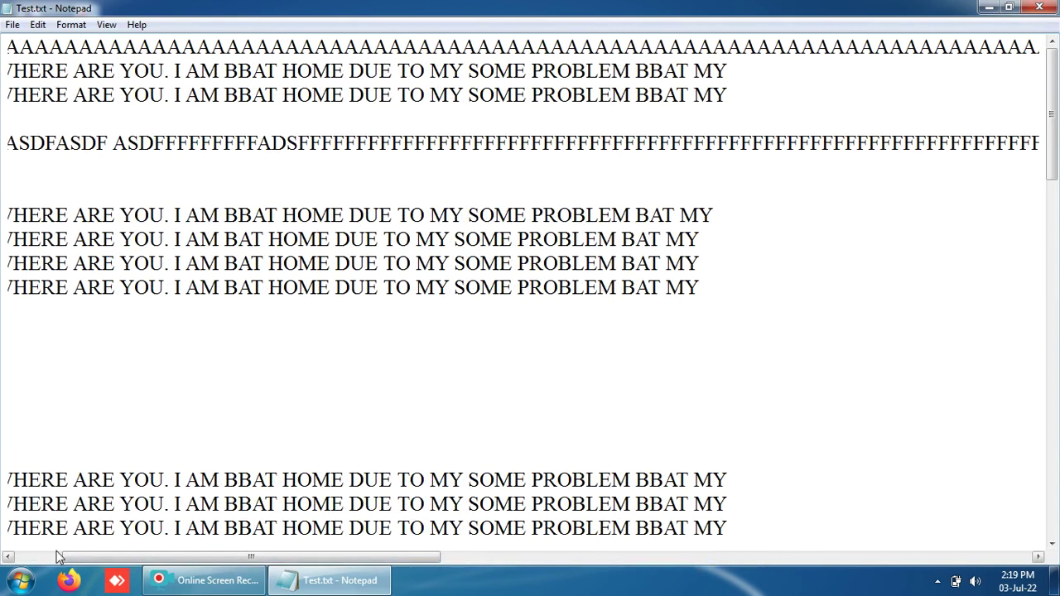
pyautogui.moveTo(60, 549); pyautogui.dragTo(24, 555)
pyautogui.click(72, 26)
pyautogui.click(82, 41)
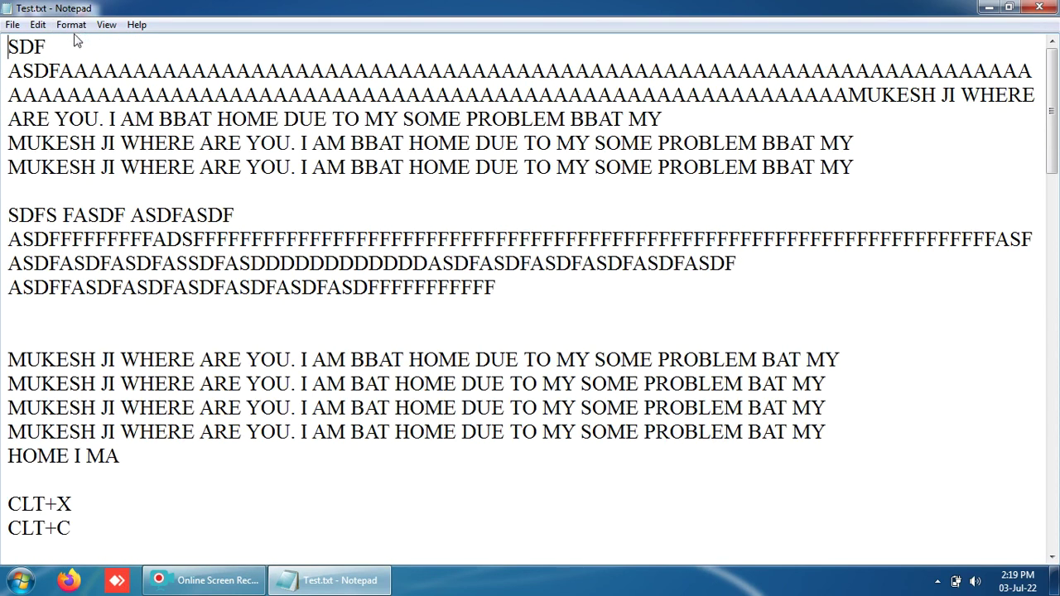
# Change the document font to Swis721 BlkCn BT in the Black style at size 20
pyautogui.click(72, 25)
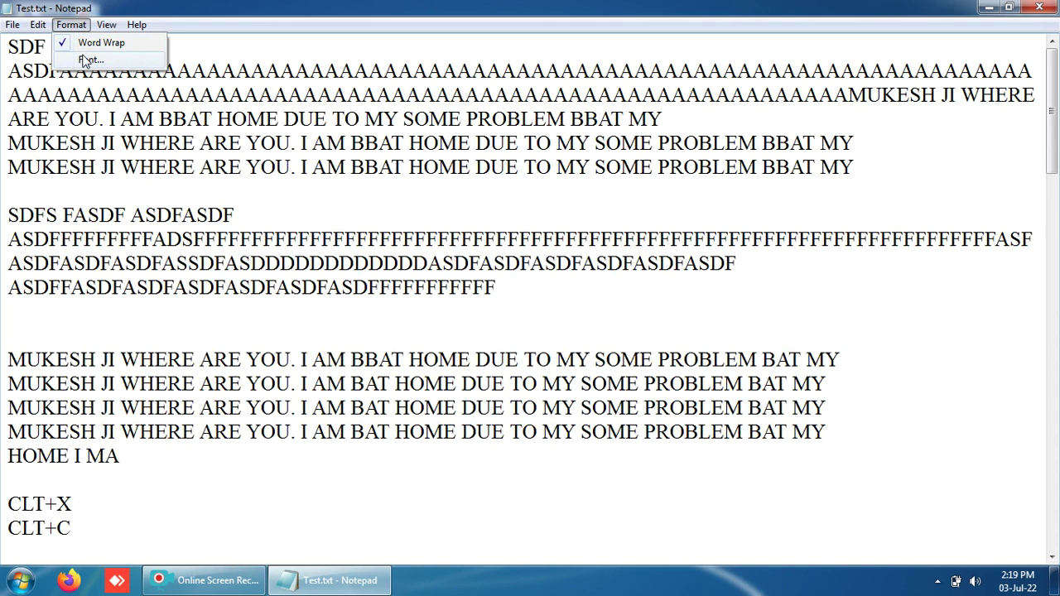
pyautogui.click(85, 60)
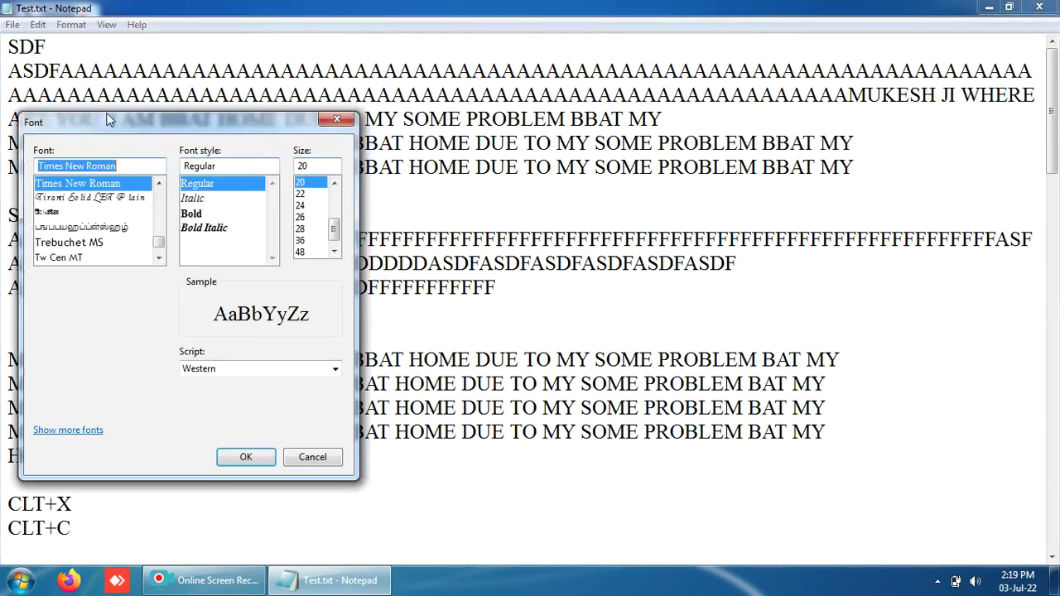
pyautogui.click(160, 212)
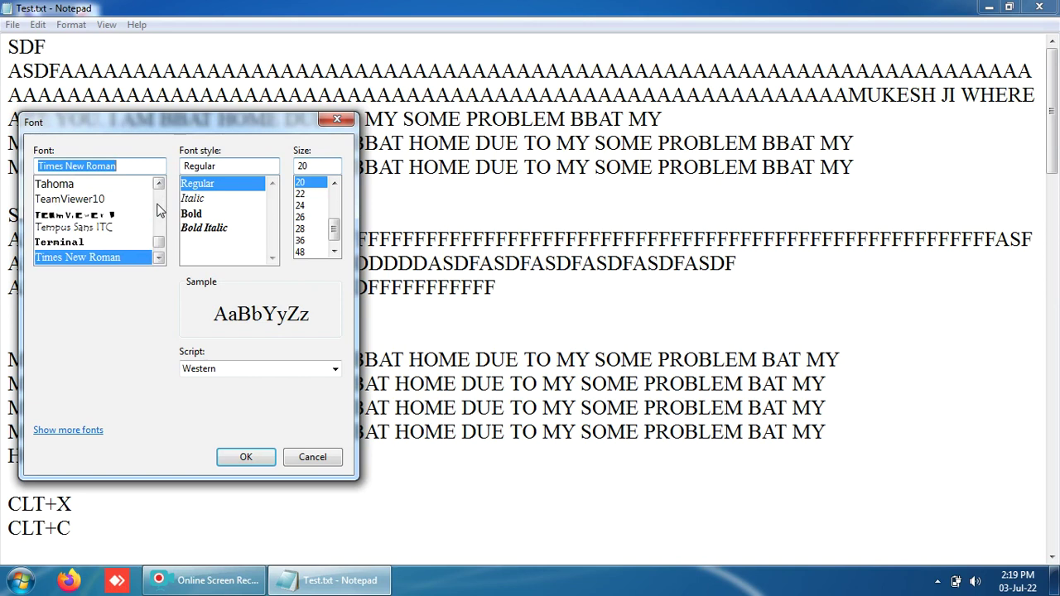
pyautogui.scroll(3, 160, 211)
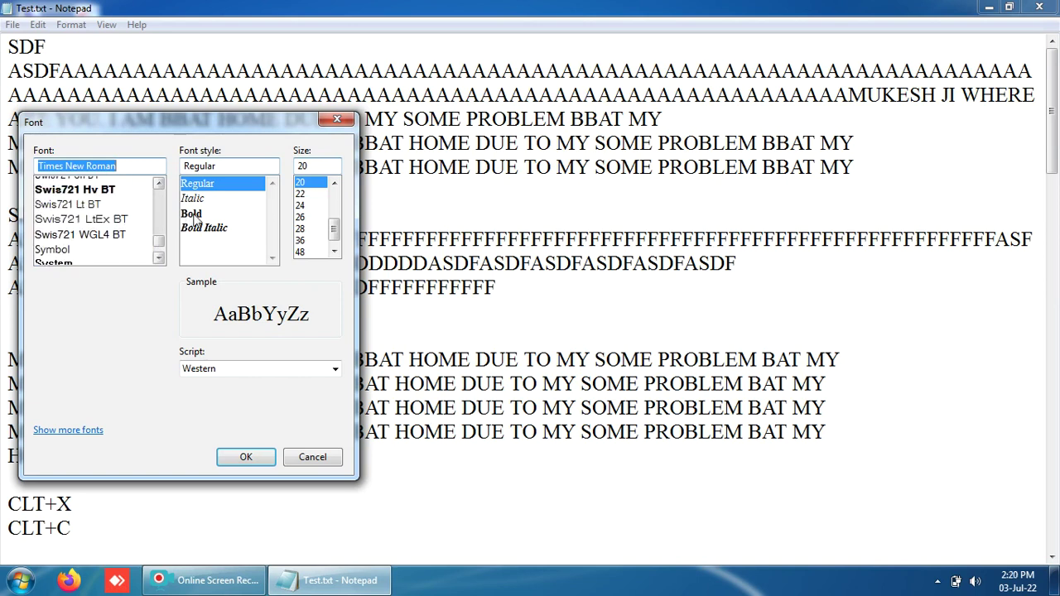
pyautogui.click(106, 199)
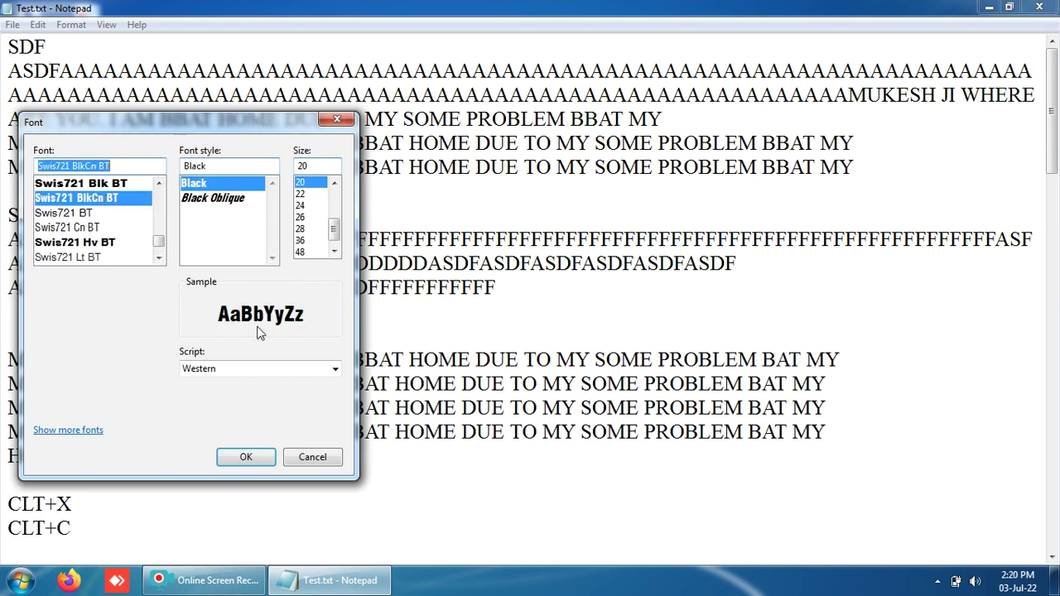
pyautogui.click(263, 459)
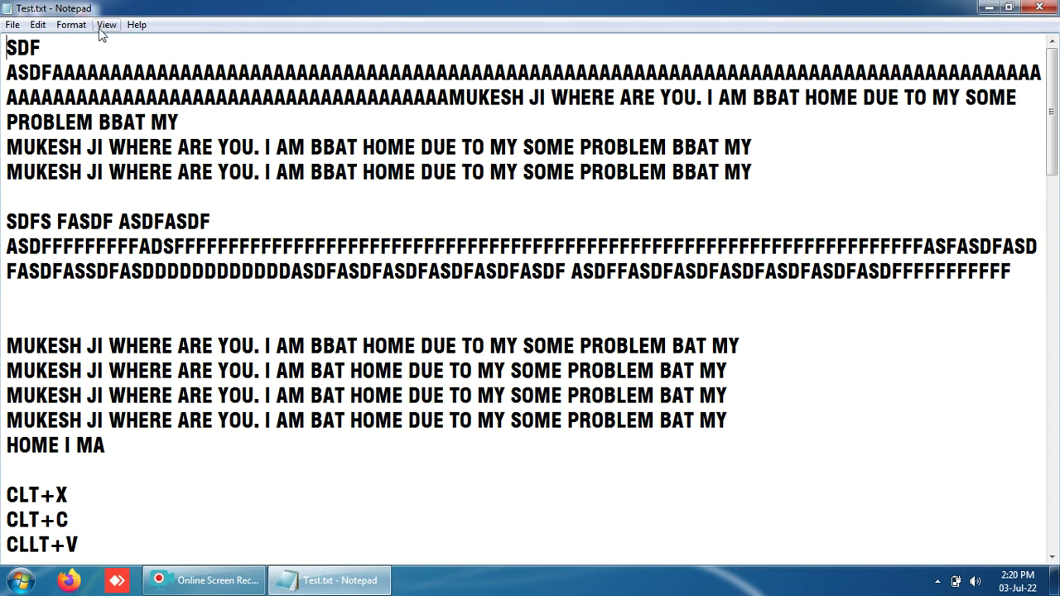
# Change the document font to DevLys 020 in the Thin style, keeping size 20
pyautogui.click(71, 25)
pyautogui.click(88, 61)
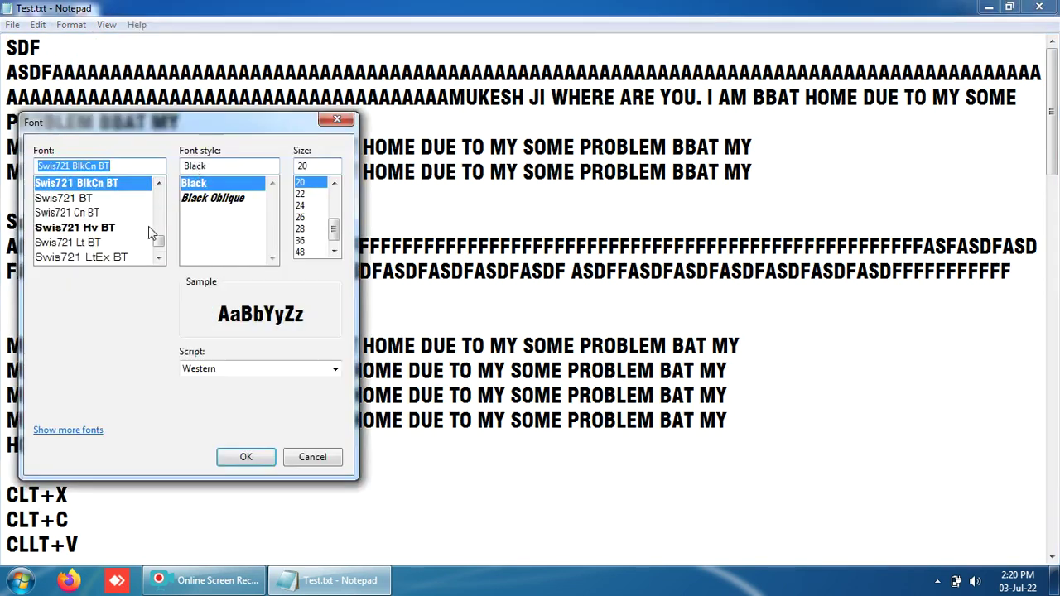
pyautogui.moveTo(157, 245); pyautogui.dragTo(158, 202)
pyautogui.write('DEV')
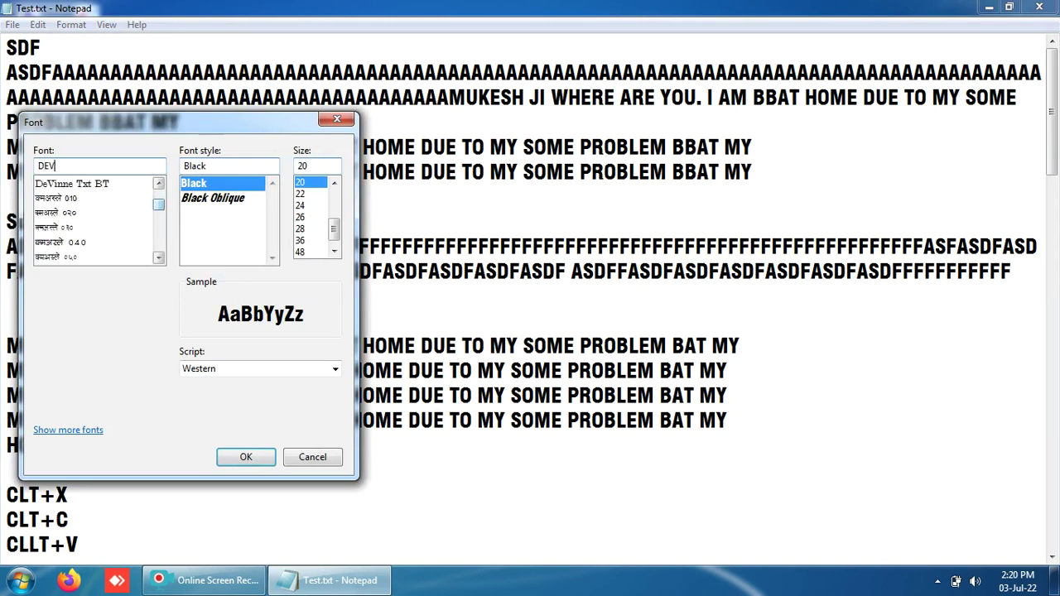
pyautogui.click(80, 213)
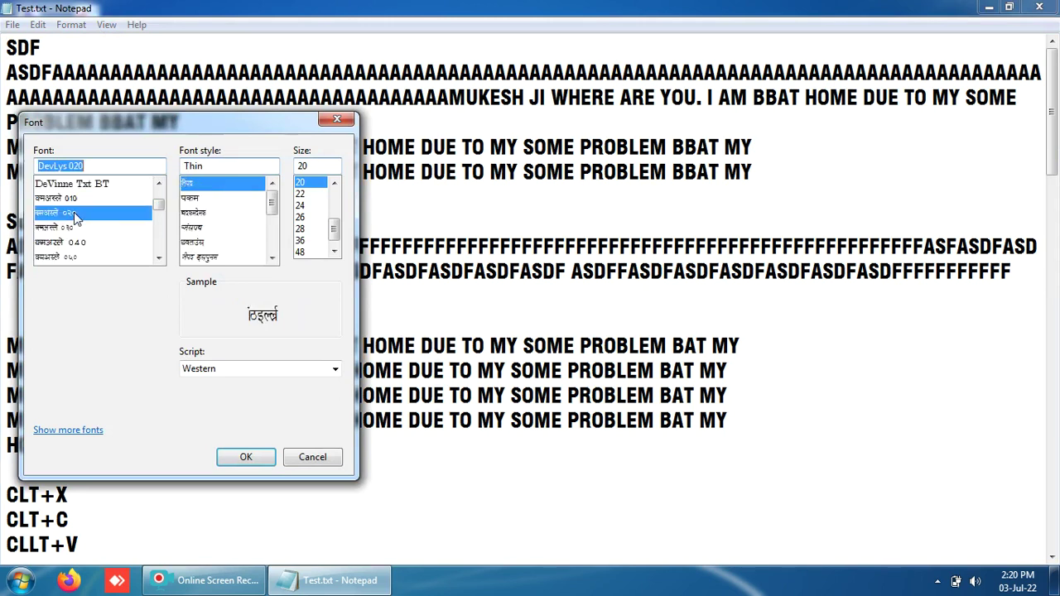
pyautogui.click(256, 456)
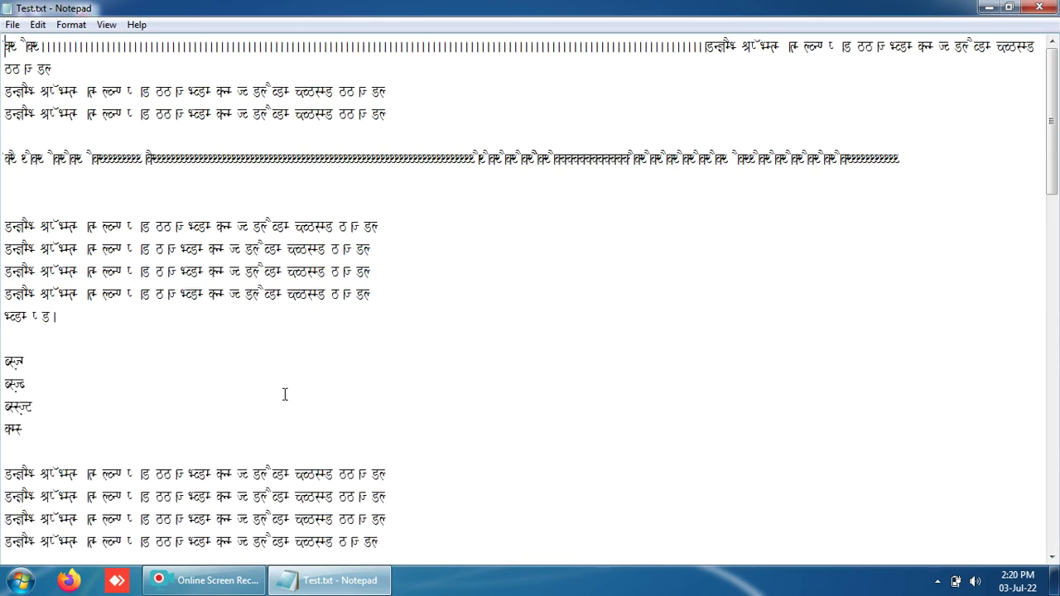
# Enter repeated "ASDF" filler text at the start of the first line, ending with "KSDFMLKASDF"
pyautogui.write('dSdSdSdSdSdS')
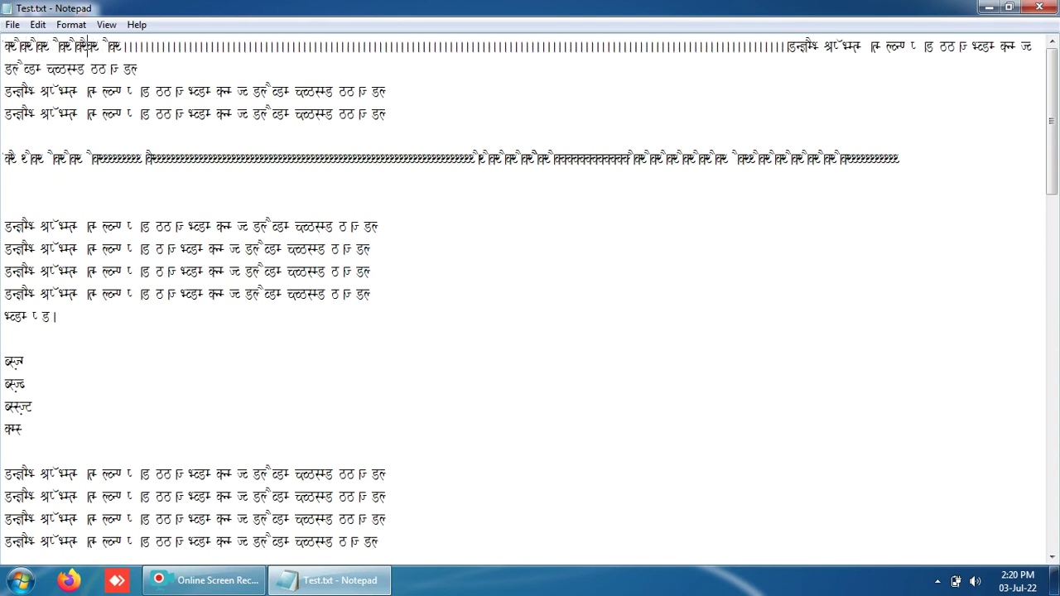
pyautogui.write('dSdSdSdS')
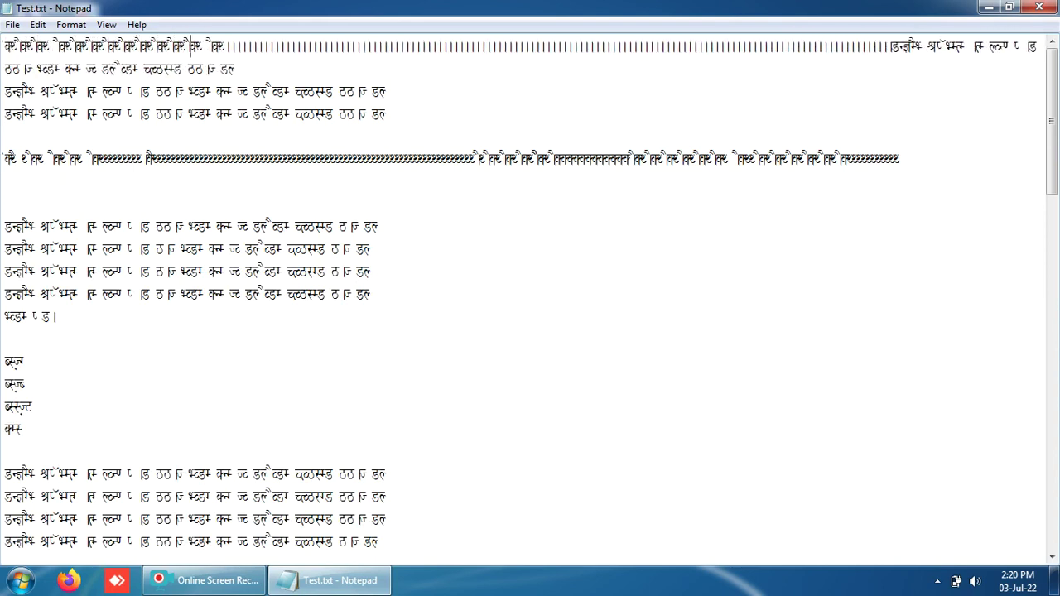
pyautogui.write('dMl~rk')
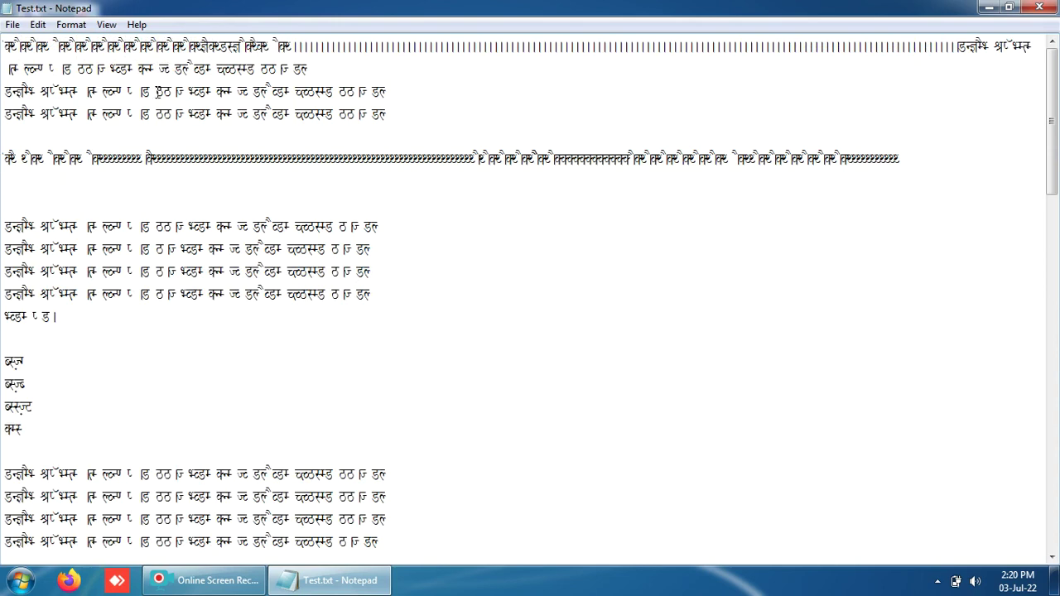
# Preview the DFKaiSho-SB font, and select Times New Roman as the document font instead
pyautogui.click(72, 24)
pyautogui.click(83, 59)
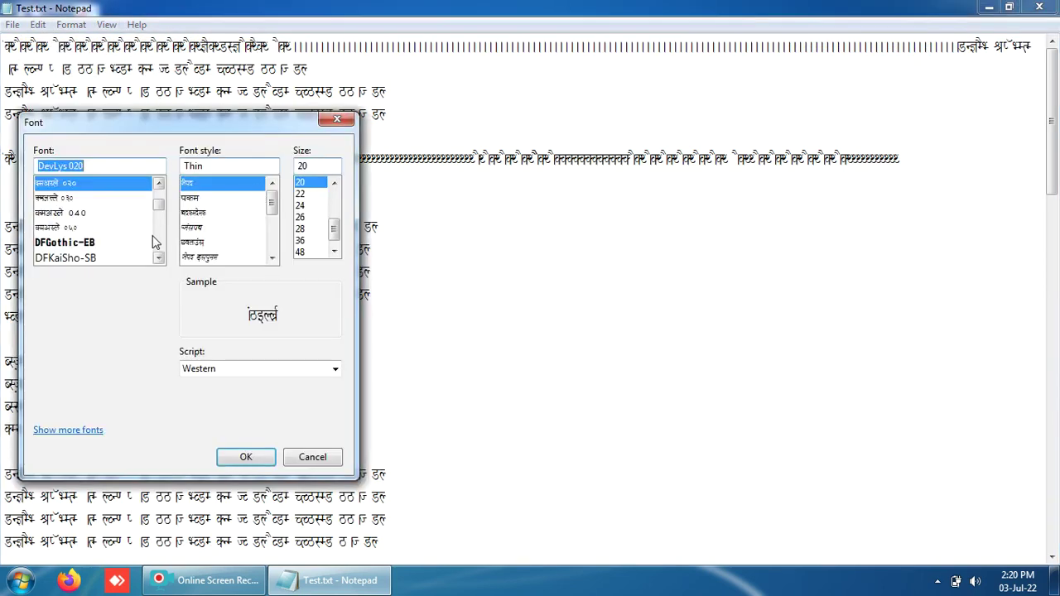
pyautogui.click(78, 259)
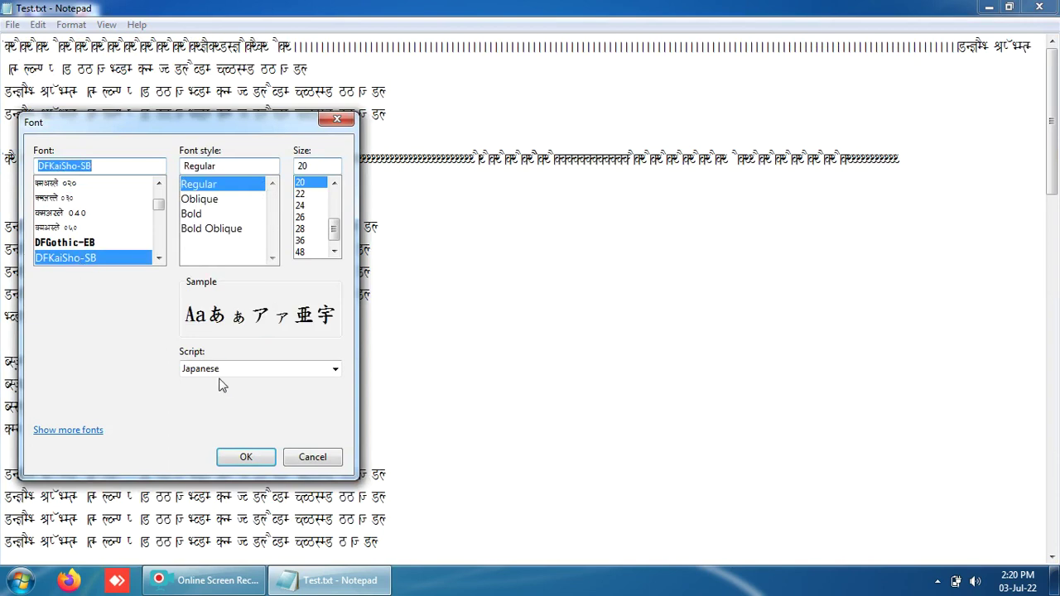
pyautogui.click(161, 236)
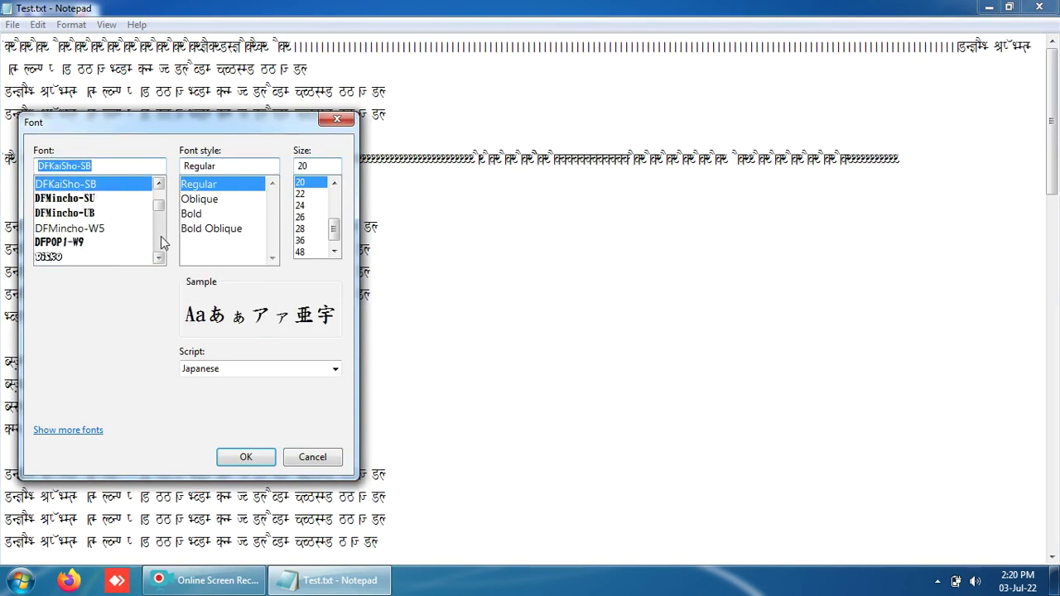
pyautogui.scroll(-15, 161, 236)
pyautogui.scroll(-10, 160, 235)
pyautogui.write('T')
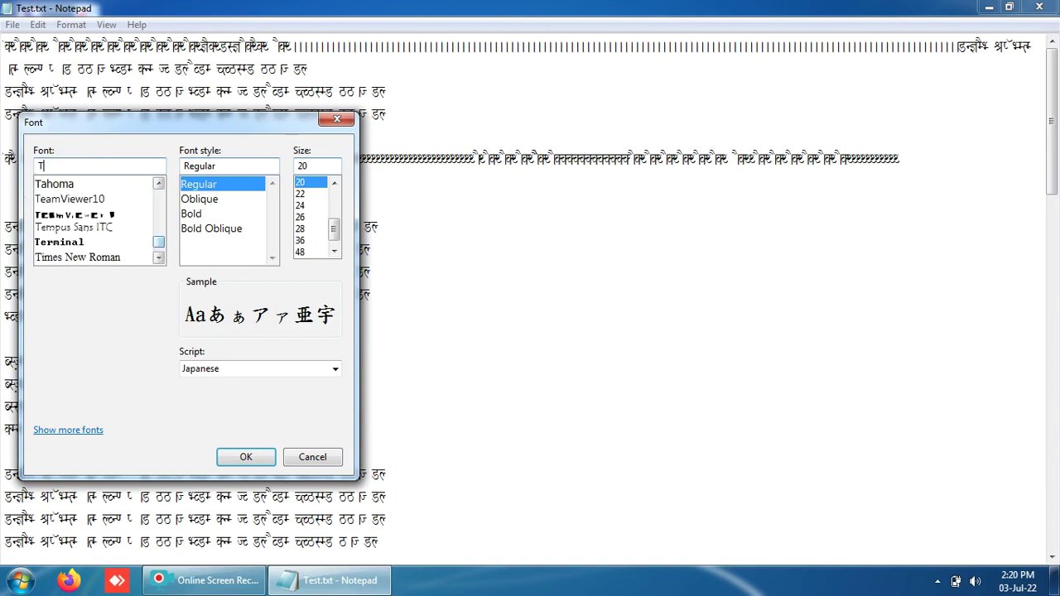
pyautogui.write('IME')
pyautogui.click(76, 184)
# Compare the Times New Roman styles, choose Bold Italic with size 48, and apply the font to the document
pyautogui.click(211, 200)
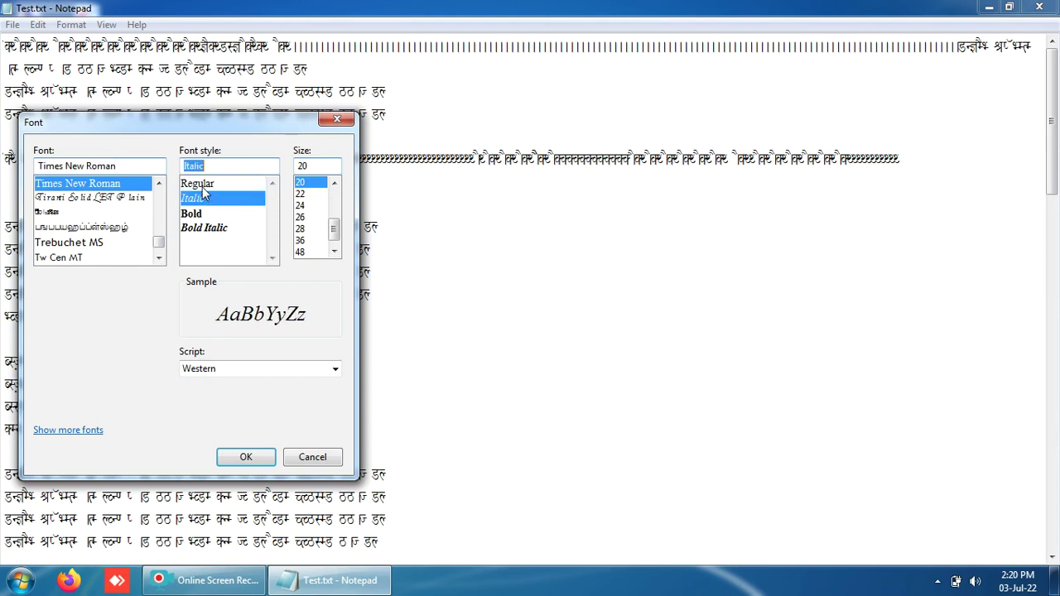
pyautogui.click(205, 185)
pyautogui.click(203, 214)
pyautogui.click(205, 228)
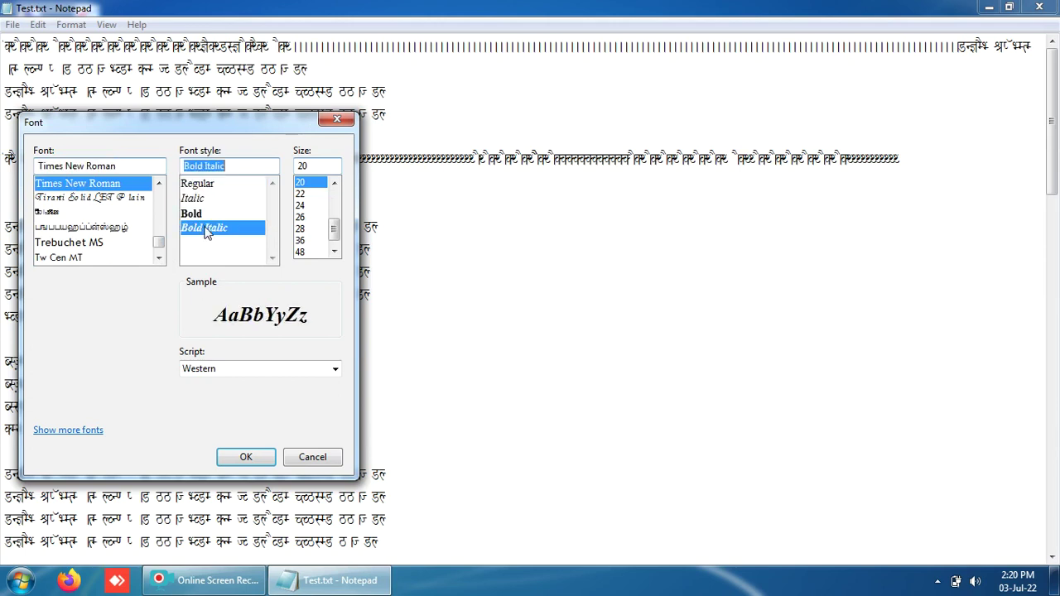
pyautogui.click(312, 217)
pyautogui.click(305, 252)
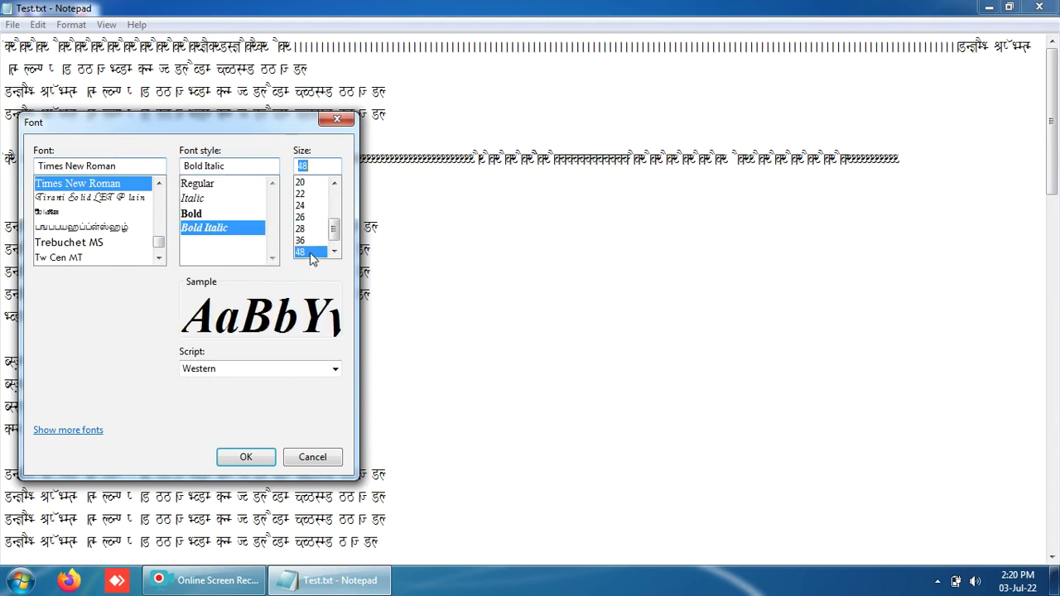
pyautogui.click(246, 459)
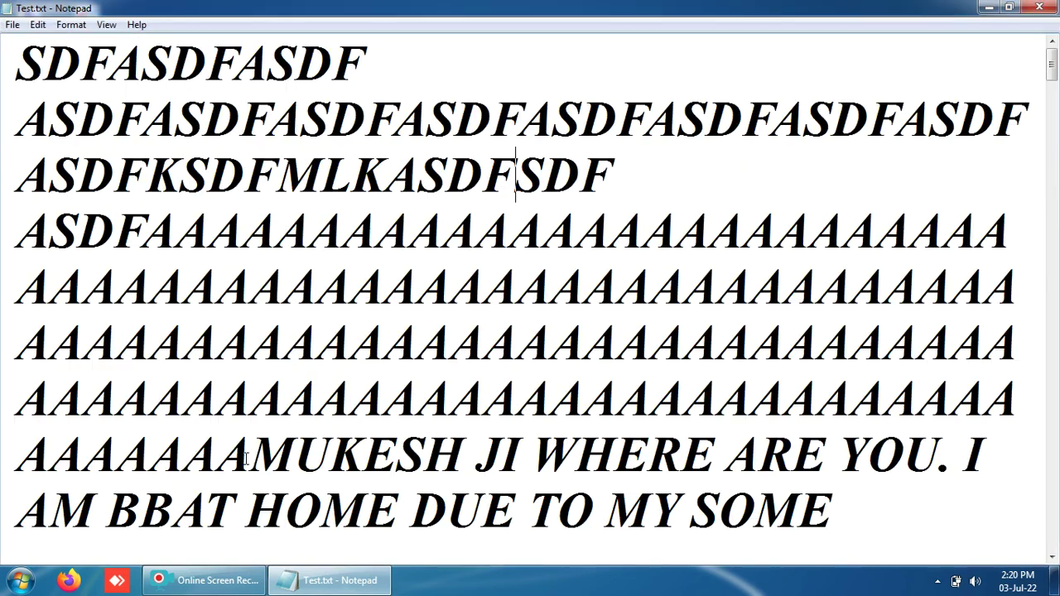
# Reduce the document's font size to 24, keeping Times New Roman Bold Italic
pyautogui.click(71, 25)
pyautogui.click(85, 56)
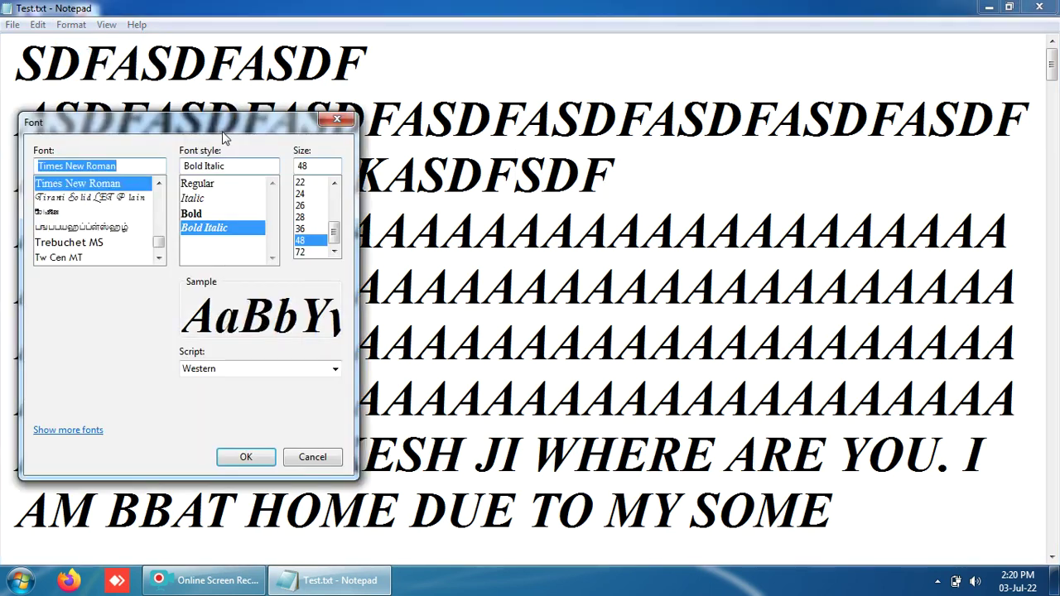
pyautogui.click(305, 194)
pyautogui.click(246, 458)
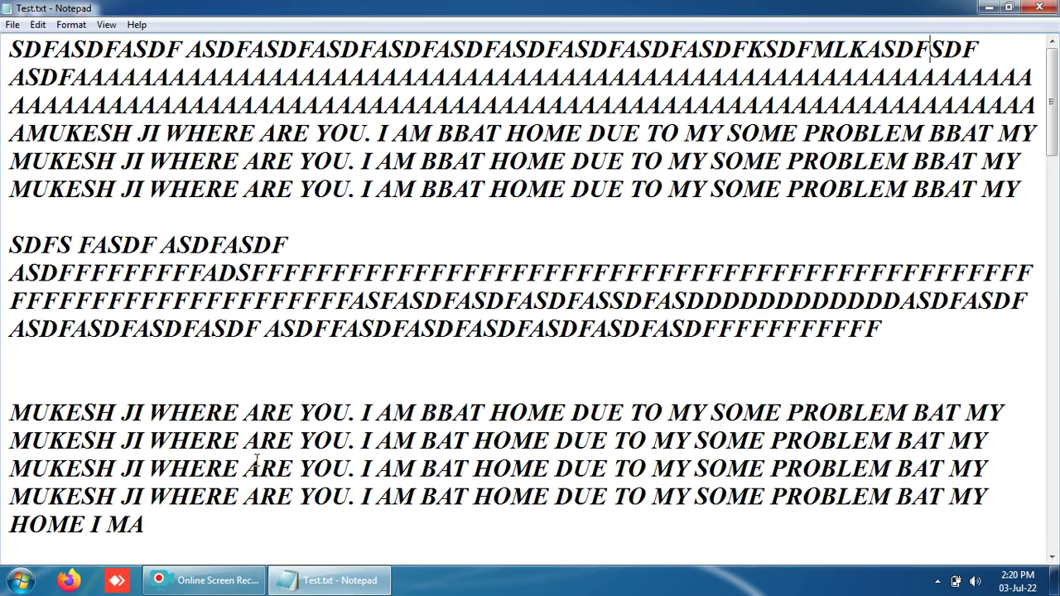
# Insert "SDFAS DFSDF" and a long run of F characters after the H of "HOME" in the first line below the blank lines
pyautogui.click(71, 25)
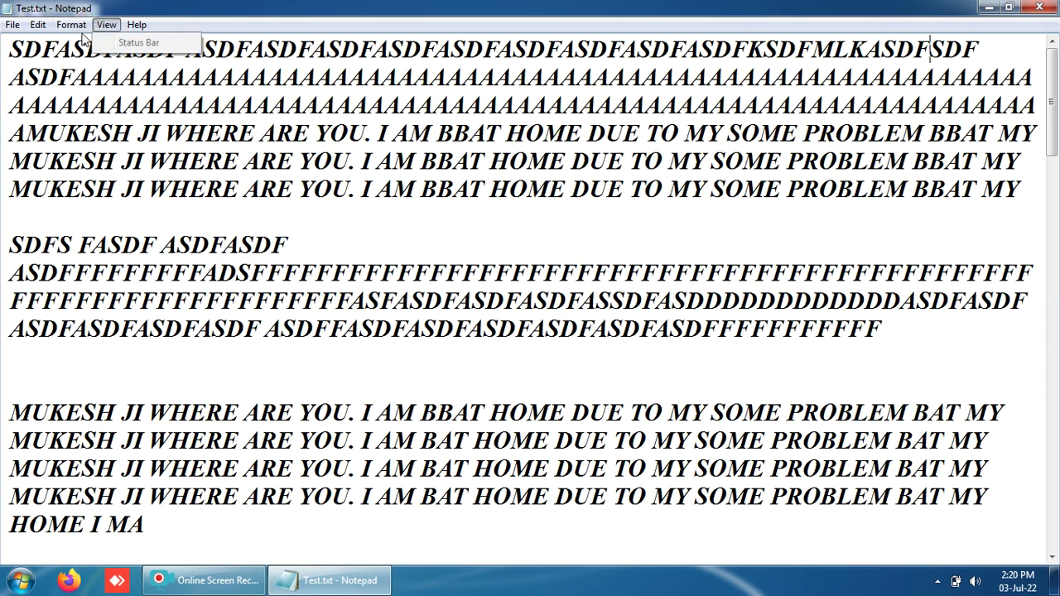
pyautogui.moveTo(106, 24)
pyautogui.click(509, 415)
pyautogui.write('SDFAS DFSDF')
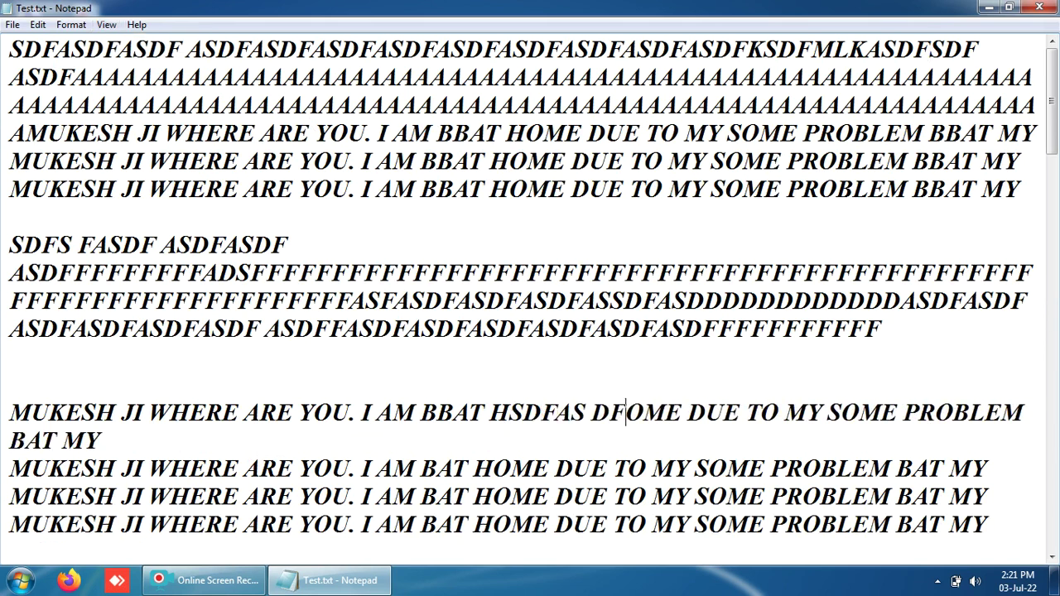
pyautogui.write('FFFFFFFFFFFFFFFFFFFFFFFFFFFFFFFFFFFFF')
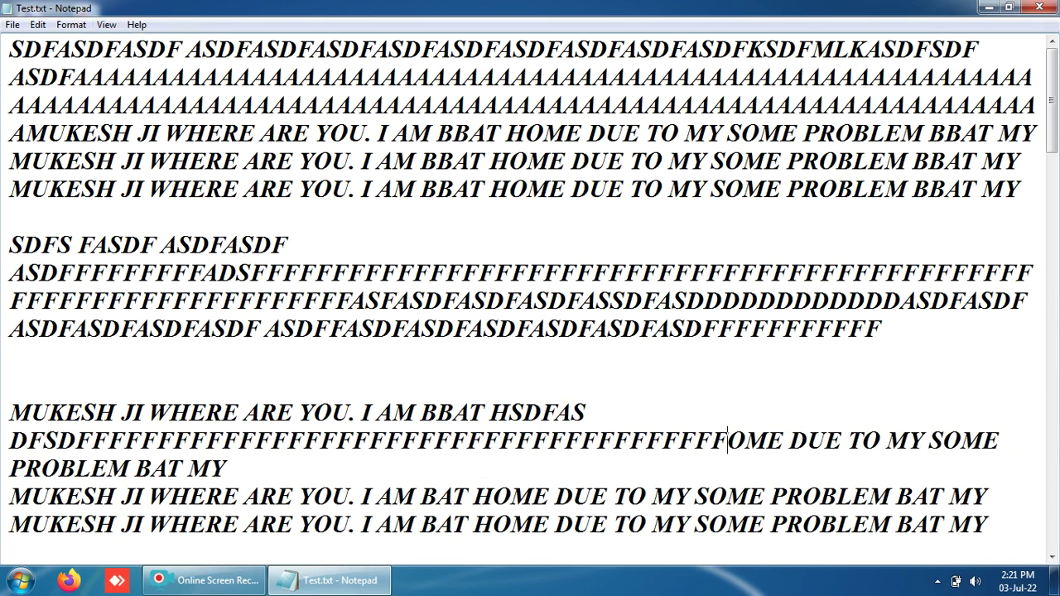
# Turn Word Wrap off and show the status bar
pyautogui.click(71, 24)
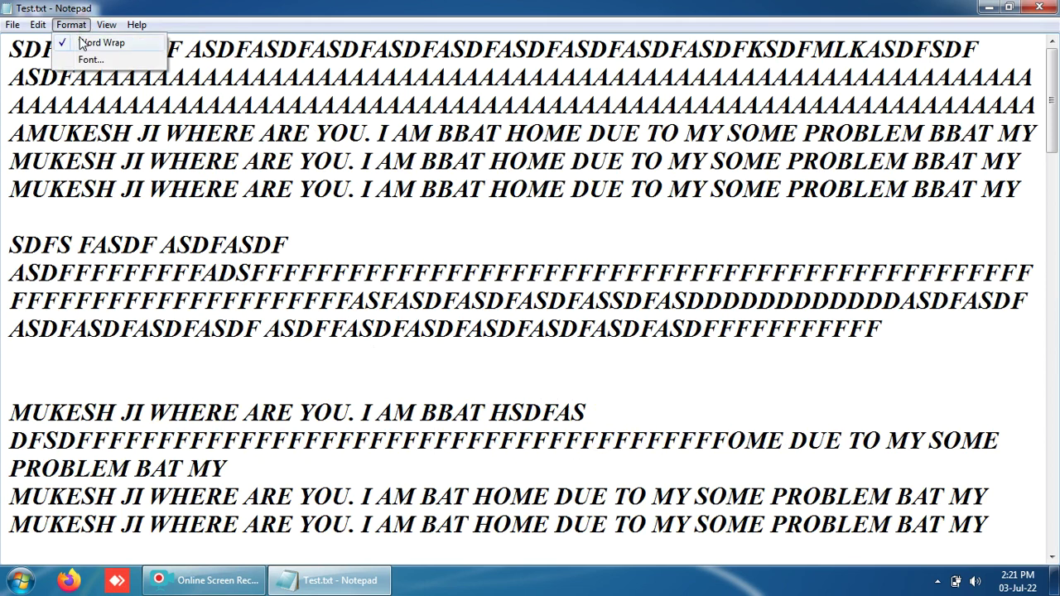
pyautogui.click(95, 41)
pyautogui.click(106, 24)
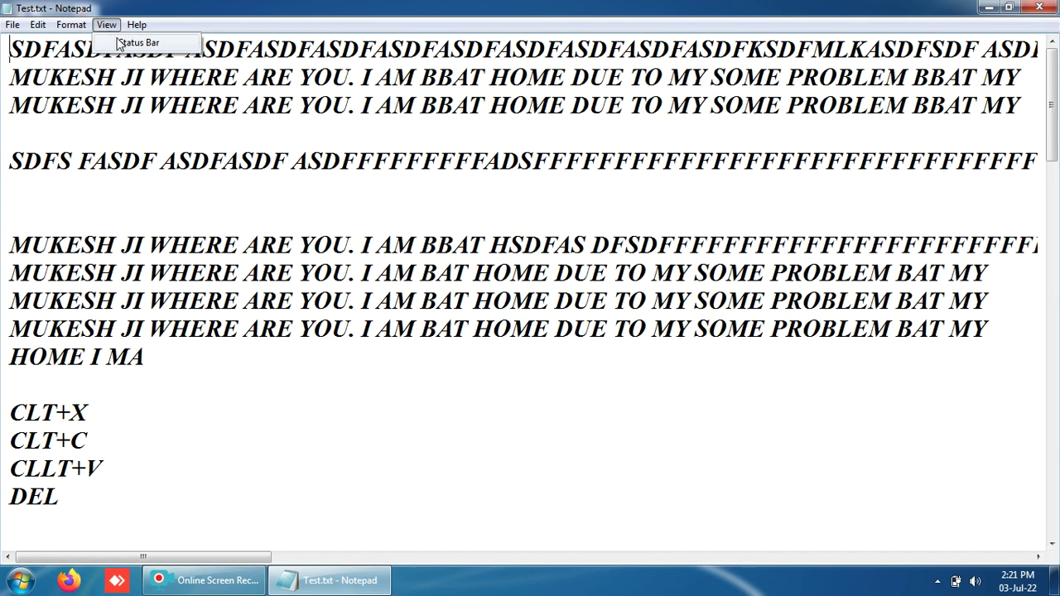
pyautogui.moveTo(476, 558); pyautogui.dragTo(798, 557)
pyautogui.moveTo(880, 520); pyautogui.dragTo(701, 509)
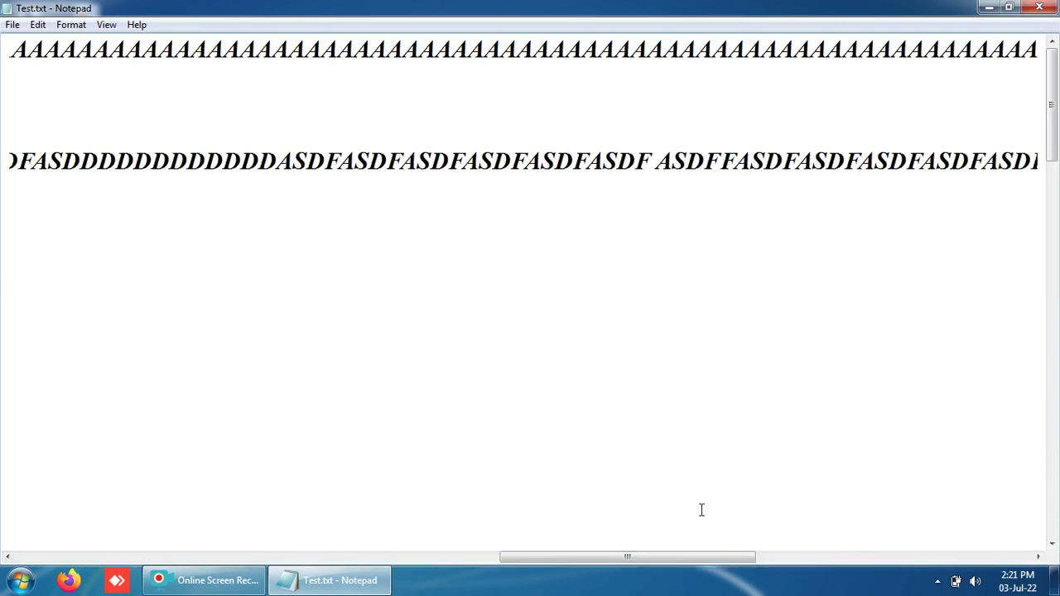
pyautogui.click(104, 24)
pyautogui.click(117, 42)
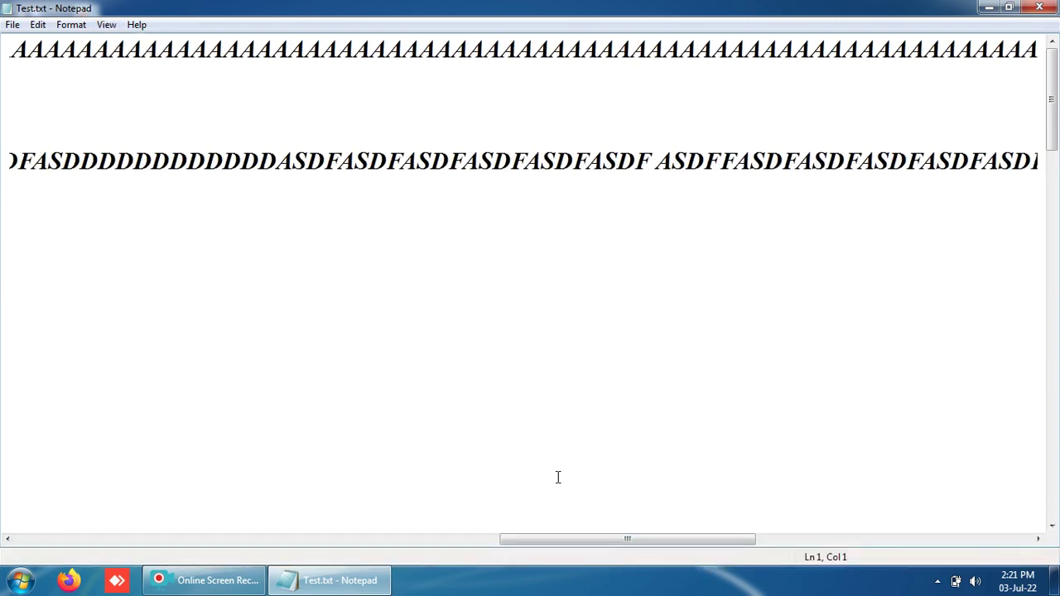
# Insert "SDF ASDF" and further repeated "ASDF" filler text before "DUE" near the end of the long first line
pyautogui.click(813, 540)
pyautogui.click(656, 53)
pyautogui.write('SDF ASDF')
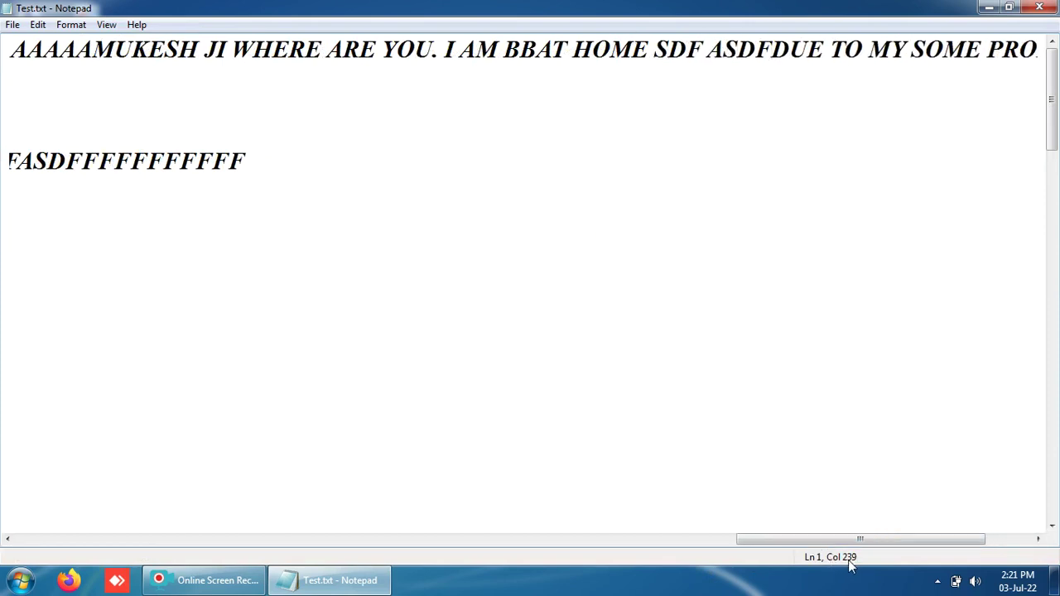
pyautogui.write('ASDFASDFASDFADSFADSFASDFAS')
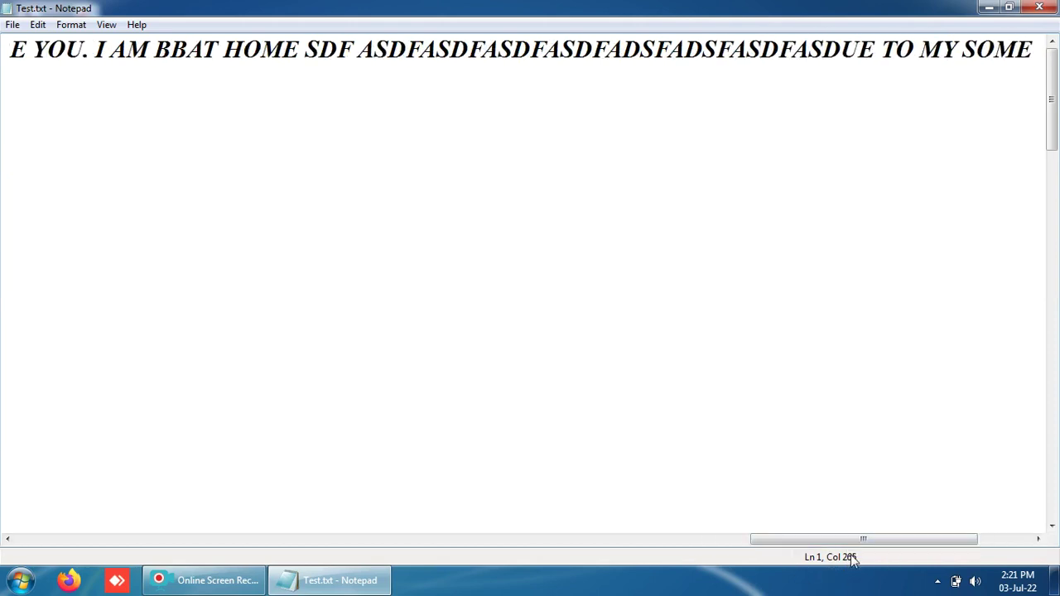
pyautogui.moveTo(841, 539); pyautogui.dragTo(279, 418)
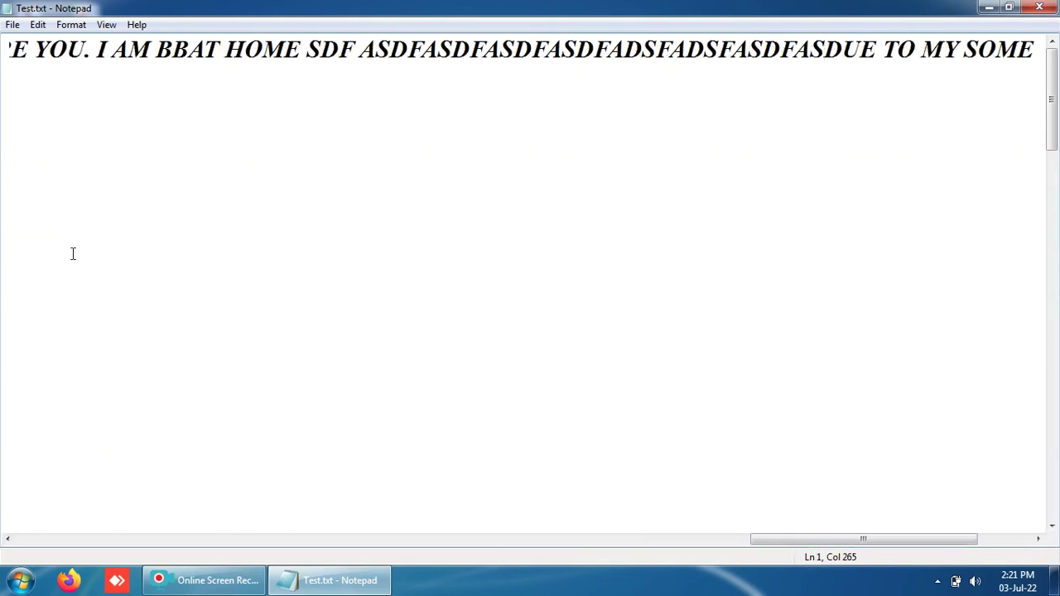
# Turn Word Wrap back on and check whether the Status Bar option is available
pyautogui.click(70, 25)
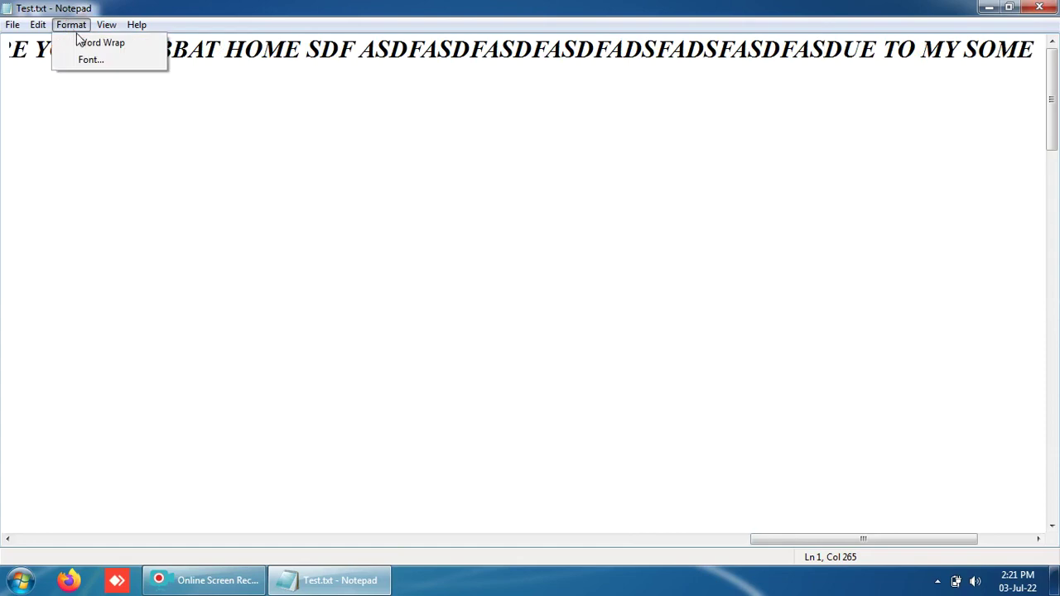
pyautogui.click(84, 42)
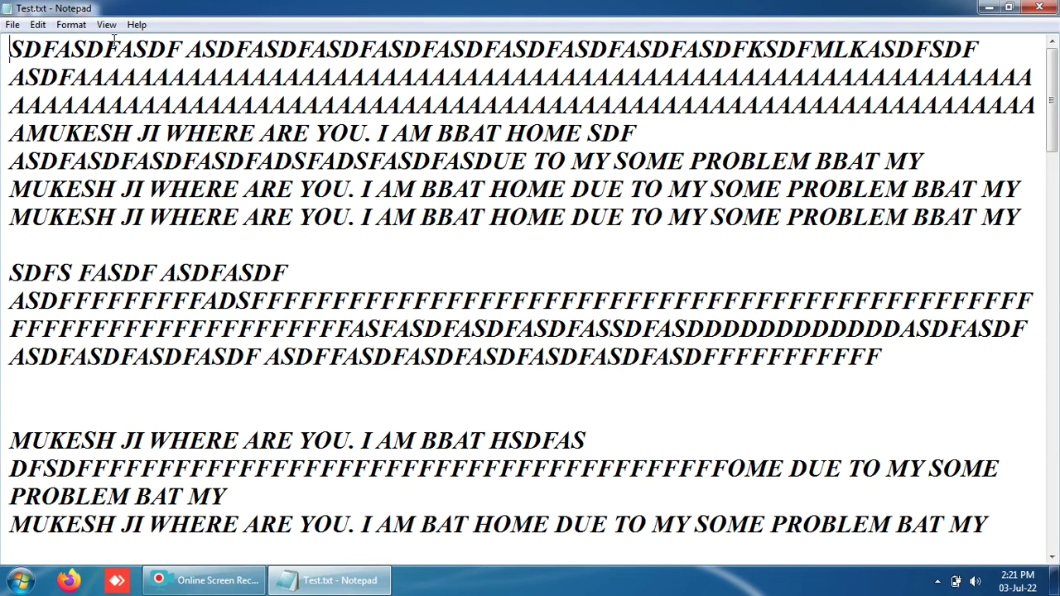
pyautogui.click(106, 25)
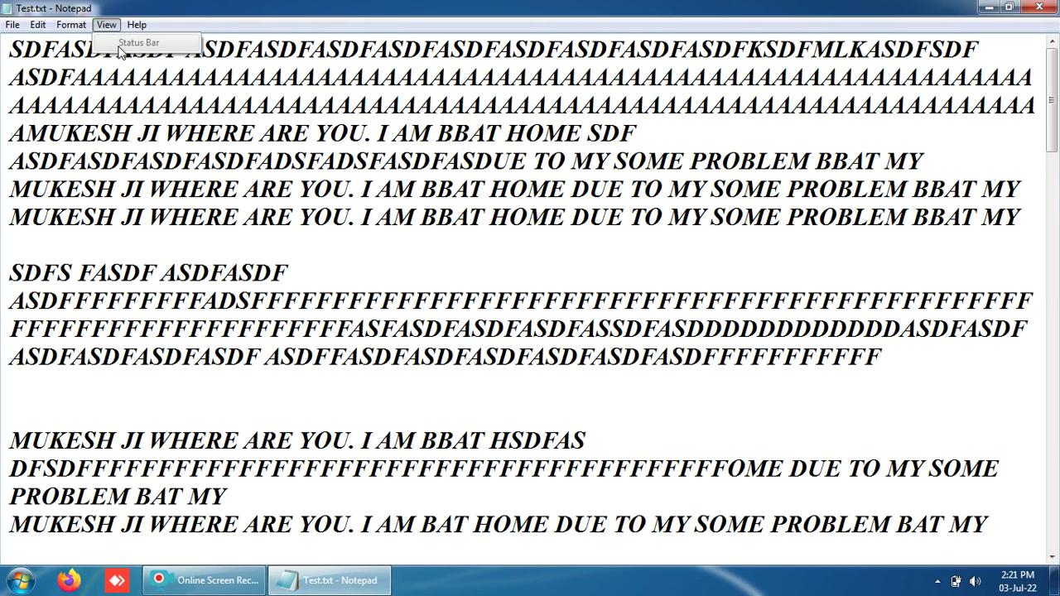
# View the About Notepad information and close it
pyautogui.moveTo(136, 28)
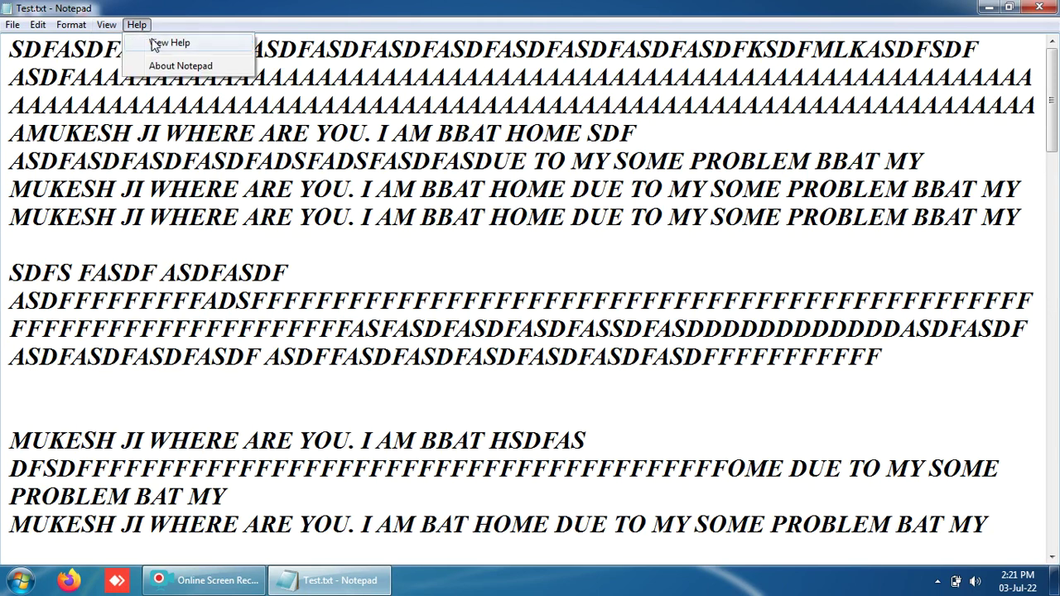
pyautogui.click(170, 64)
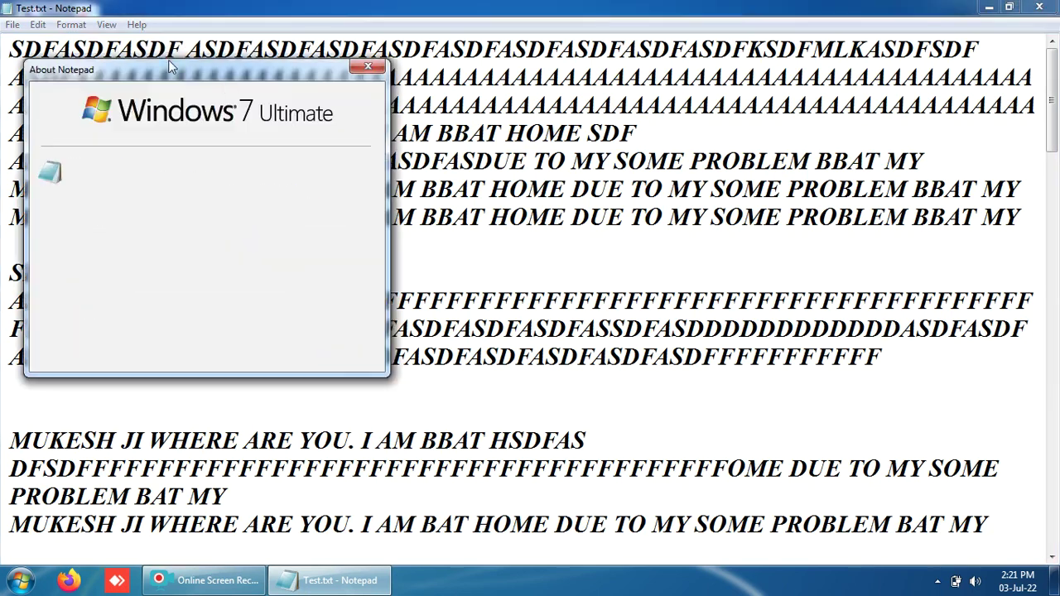
pyautogui.click(366, 67)
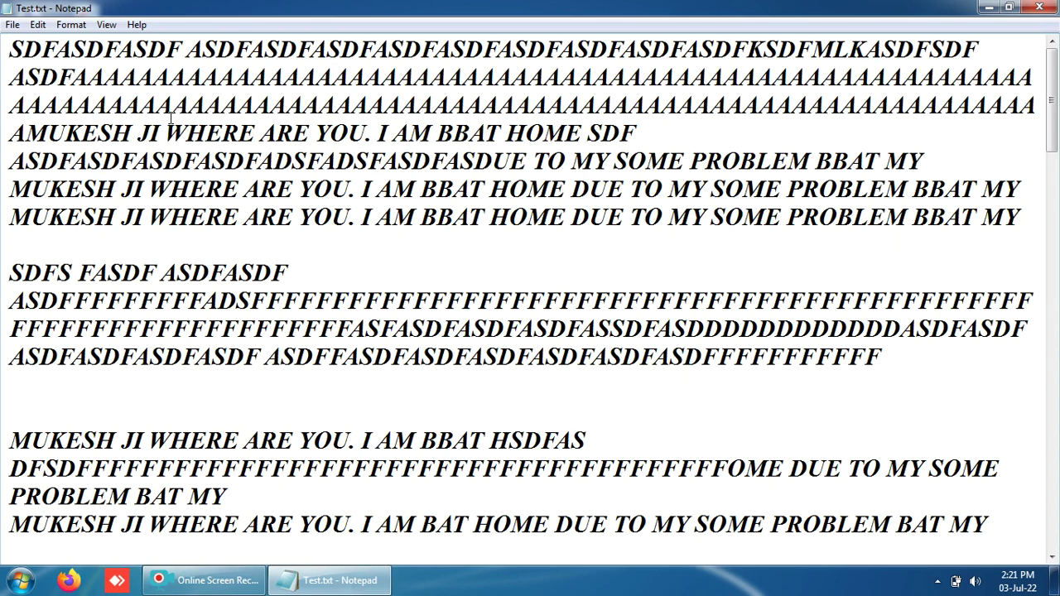
# Save Test.txt and close its window to return to the desktop
pyautogui.click(12, 24)
pyautogui.click(42, 75)
pyautogui.click(1042, 7)
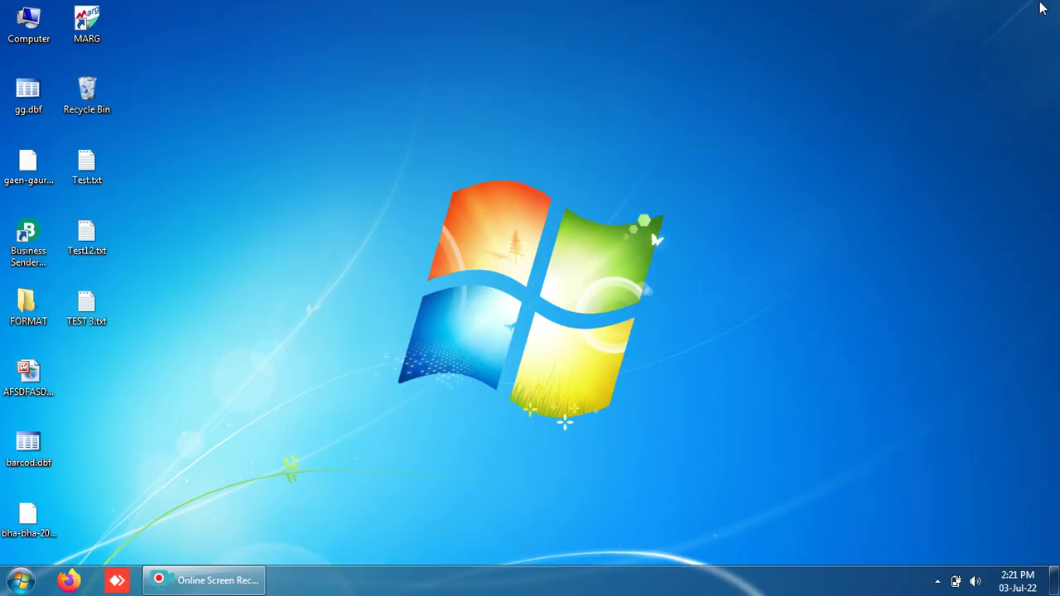
# Open Test.txt from the desktop, look through Notepad's Edit, Format and View commands, and close the file
pyautogui.rightClick(90, 175)
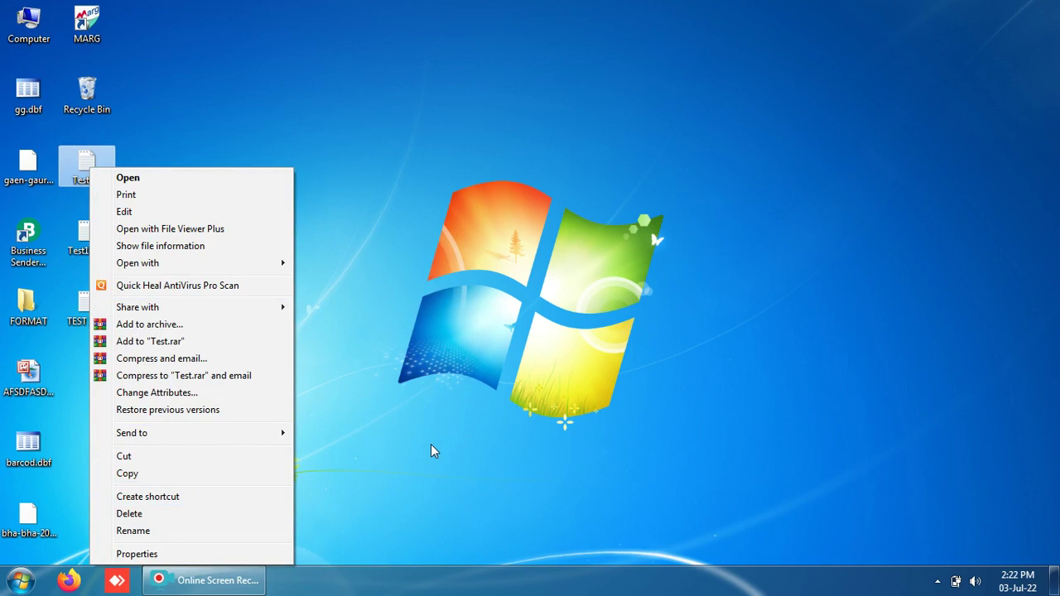
pyautogui.press('Escape')
pyautogui.doubleClick(87, 170)
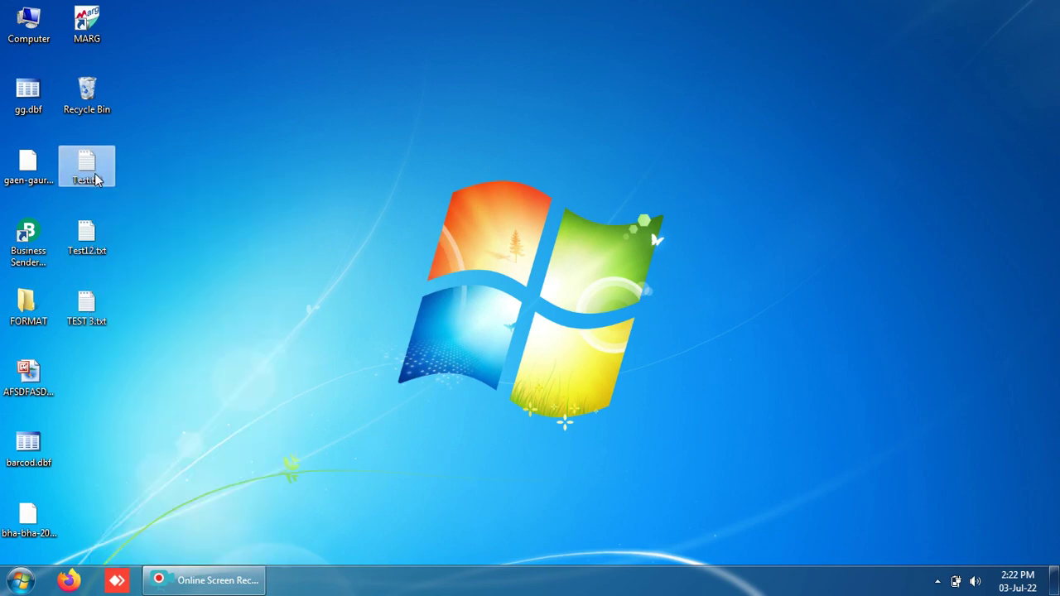
pyautogui.click(99, 69)
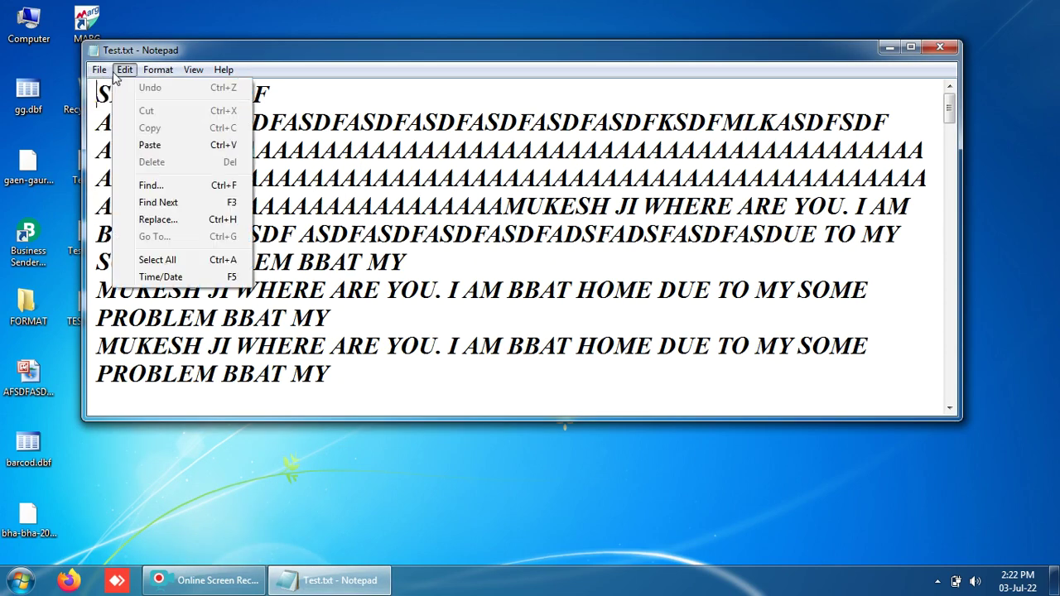
pyautogui.moveTo(150, 74)
pyautogui.moveTo(185, 75)
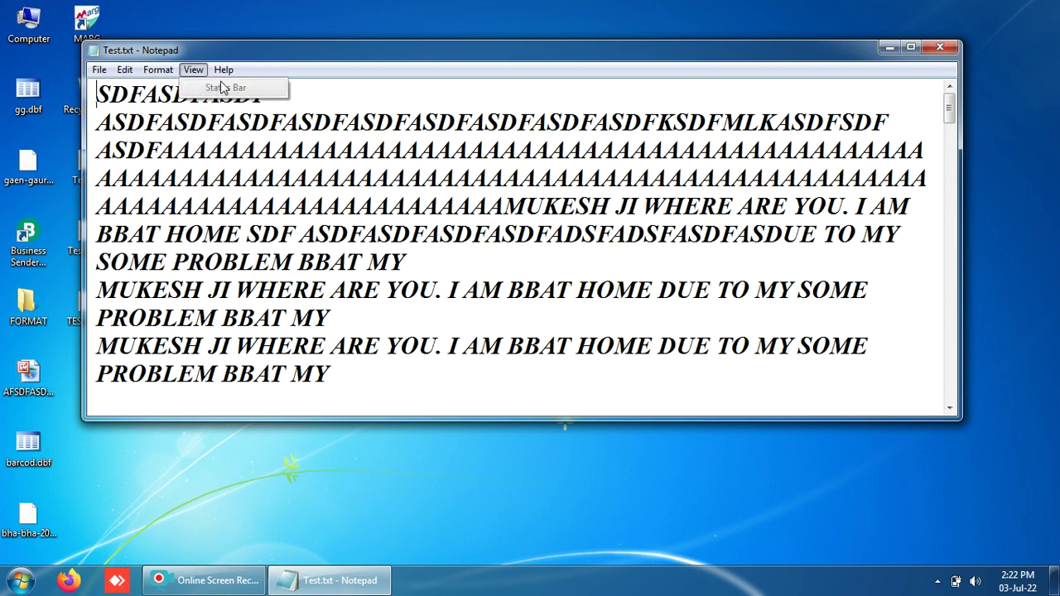
pyautogui.click(940, 47)
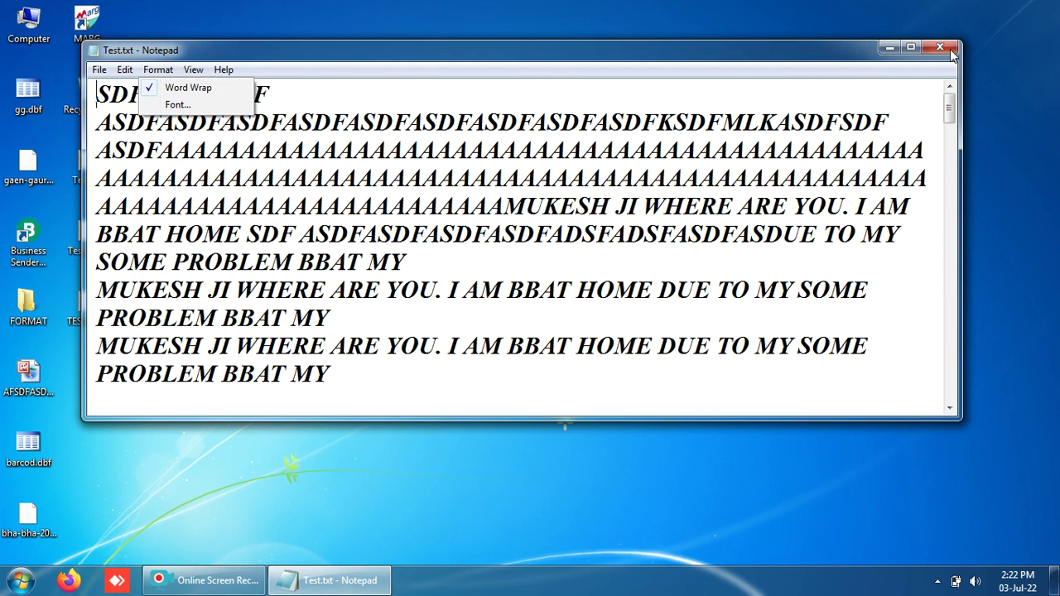
pyautogui.click(941, 47)
# Open Test12.txt, add the line "SDFAS DFSADFFASDF ASDF ASDFASDFASDFASDF" after a blank line below the existing text, and close it without saving the changes
pyautogui.doubleClick(87, 241)
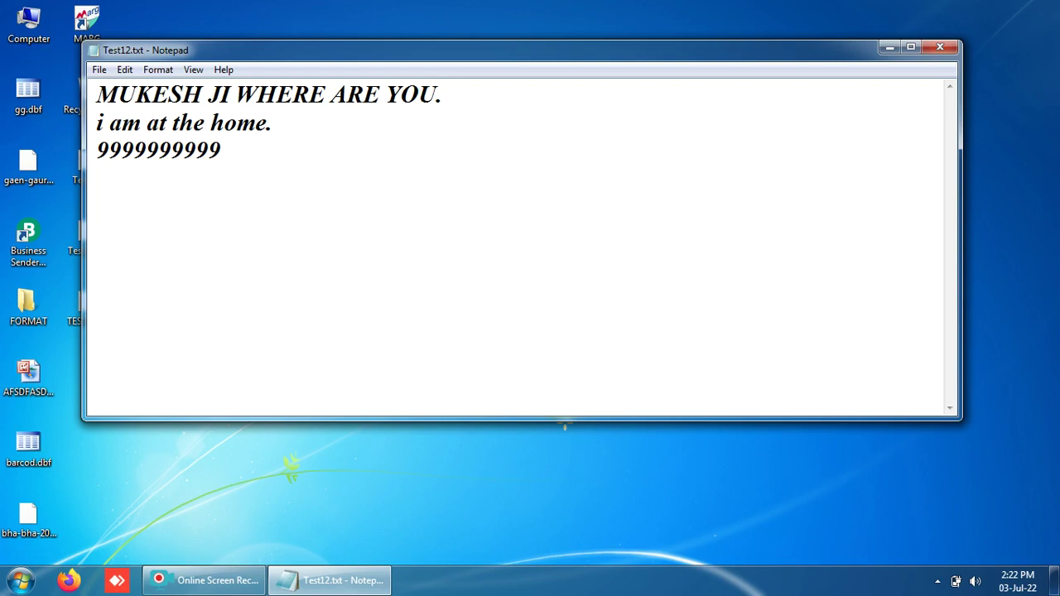
pyautogui.write('SDFAS DFSADFFASDF ASDF ASDF')
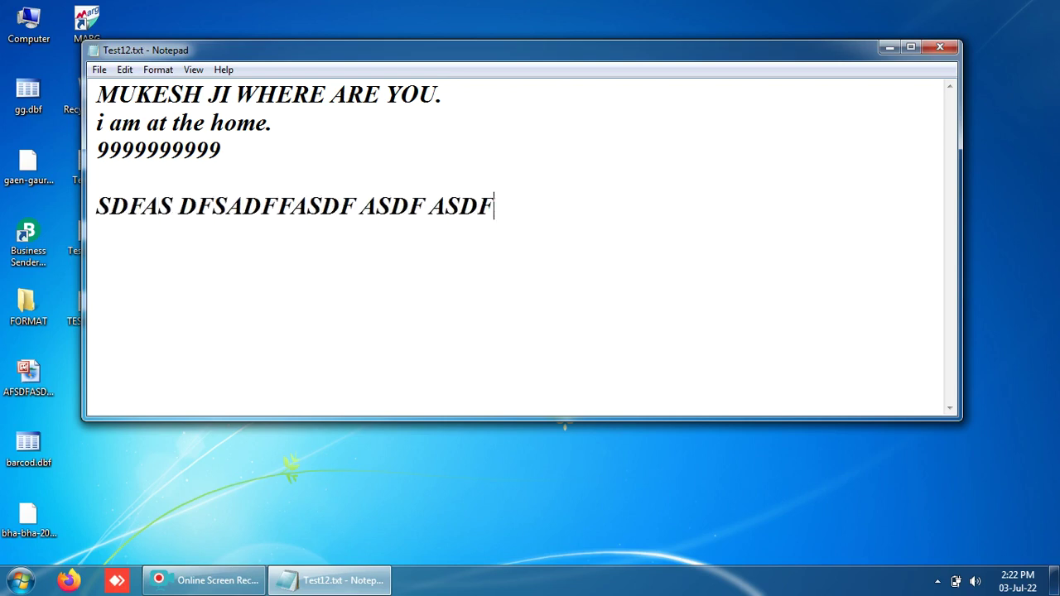
pyautogui.write('ASDFASDFASDF')
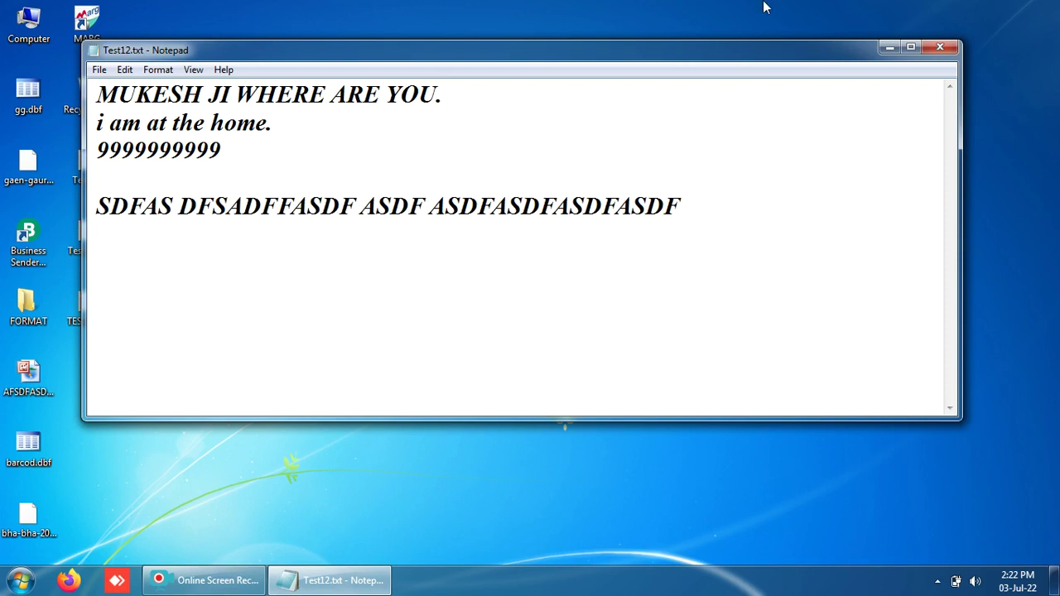
pyautogui.click(940, 49)
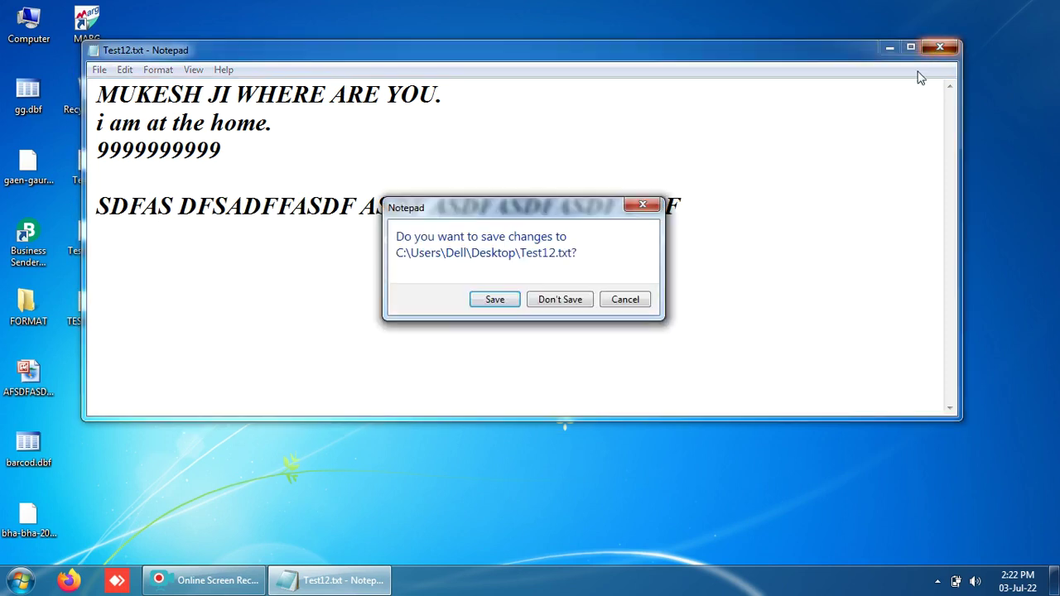
pyautogui.click(580, 301)
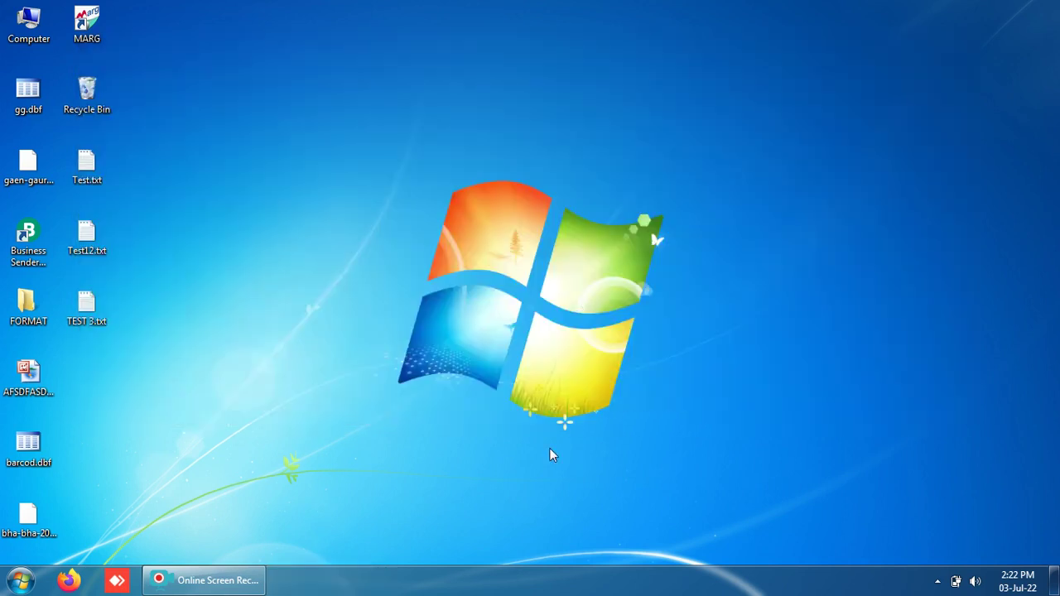
pyautogui.click(256, 580)
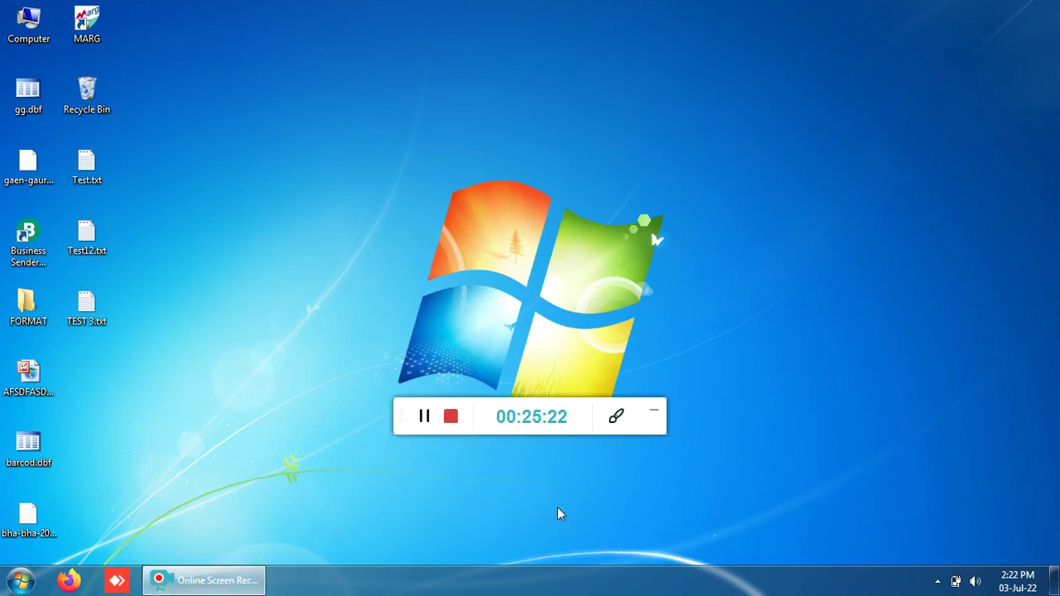